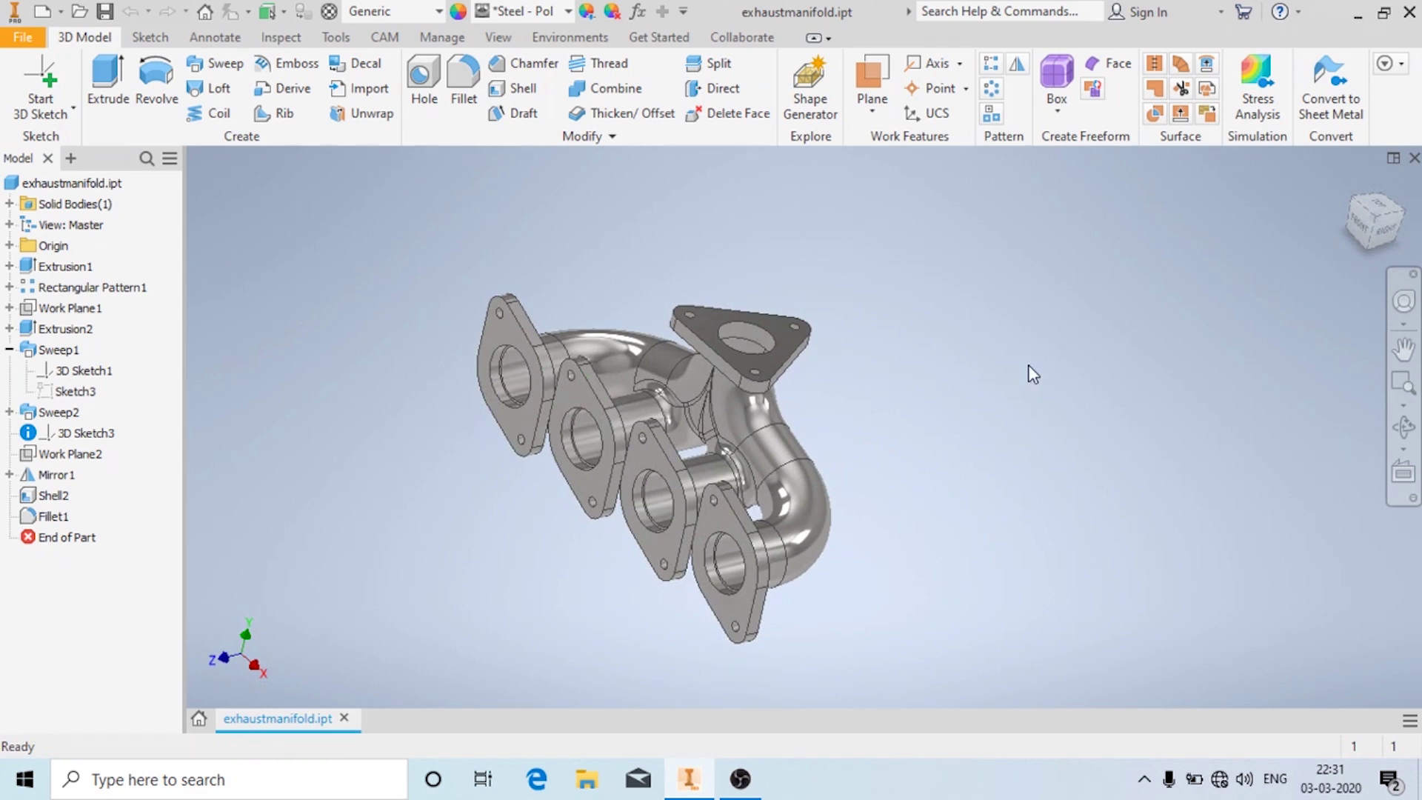
# - Create a new part file from the metric Standard (mm).ipt template
pyautogui.moveTo(971, 407)
pyautogui.keyDown('shift'); pyautogui.mouseDown(button='middle')
pyautogui.moveTo(841, 419)
pyautogui.moveTo(889, 387)
pyautogui.moveTo(975, 372)
pyautogui.moveTo(927, 416)
pyautogui.moveTo(944, 406)
pyautogui.mouseUp(button='middle'); pyautogui.keyUp('shift')
pyautogui.click(29, 43)
pyautogui.click(622, 274)
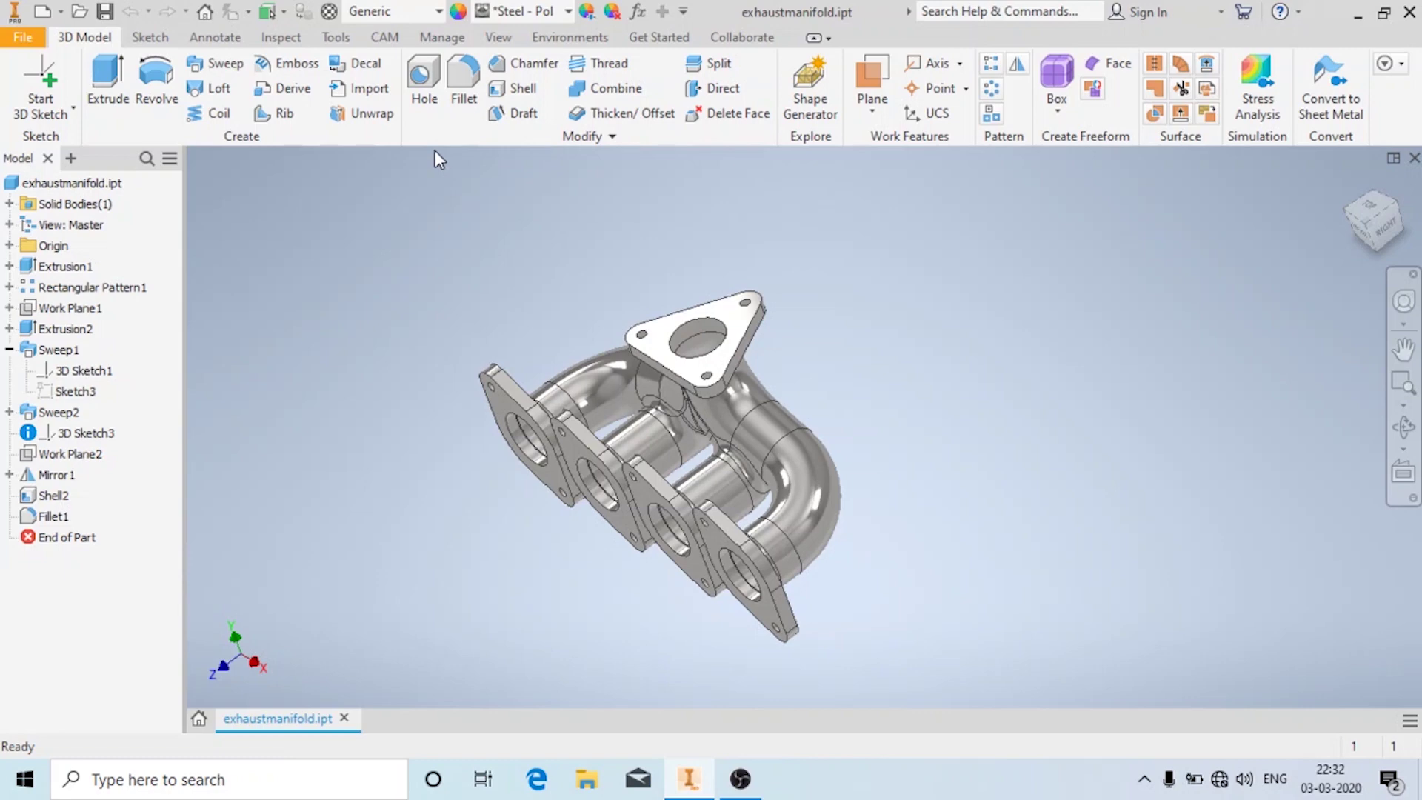
pyautogui.click(41, 38)
pyautogui.press('Escape')
pyautogui.hotkey('ctrl', 'n')
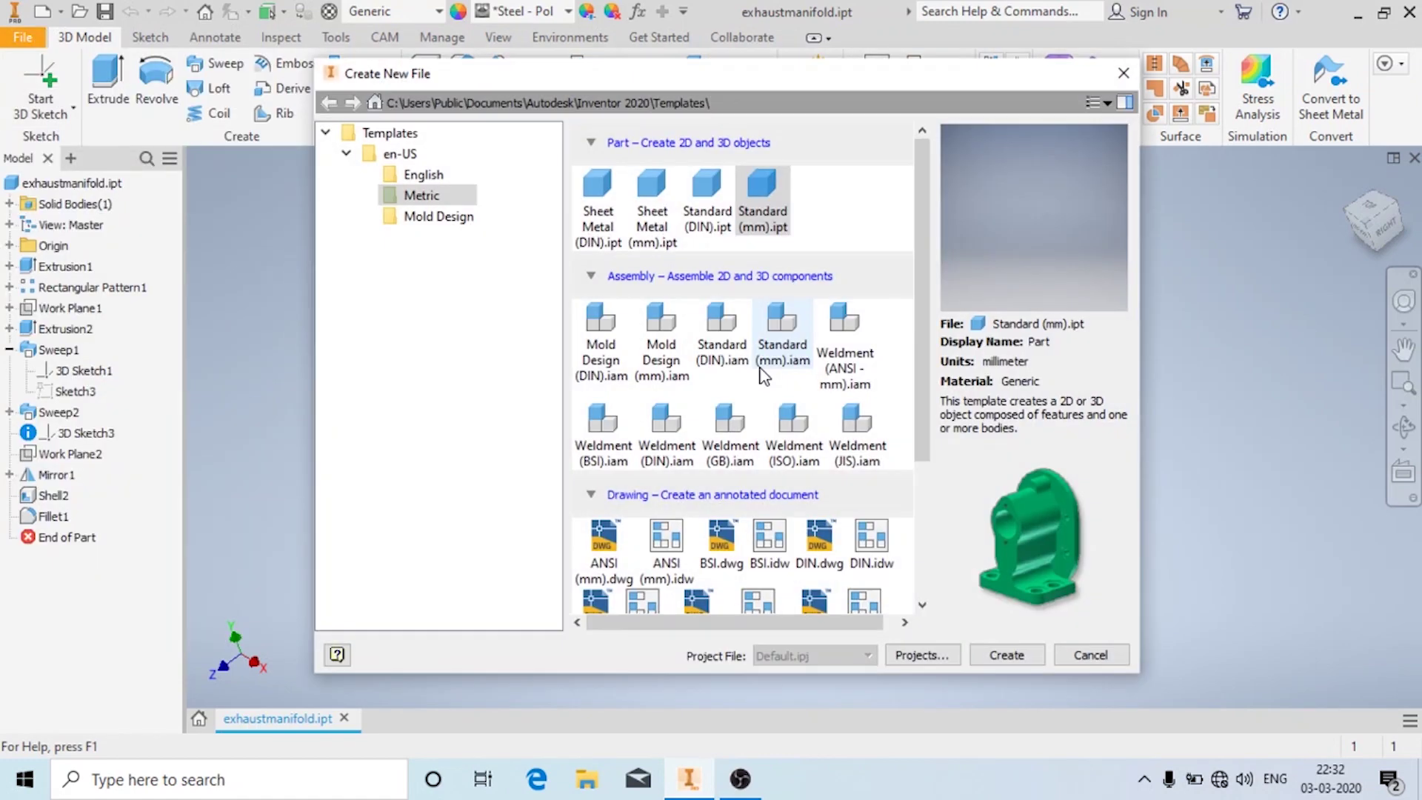
pyautogui.click(1003, 658)
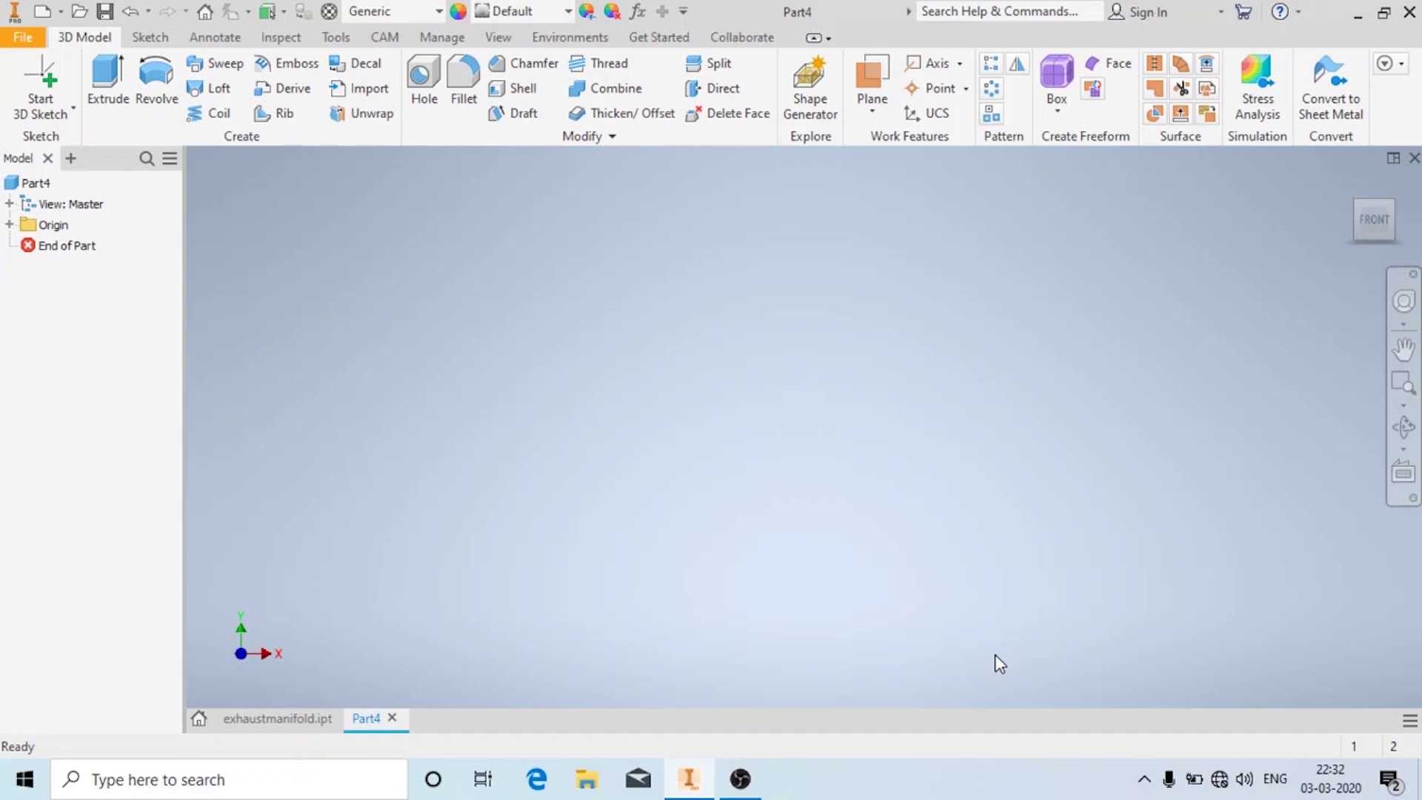
# - Start a new 2D sketch on the XY (front) origin plane
pyautogui.click(37, 112)
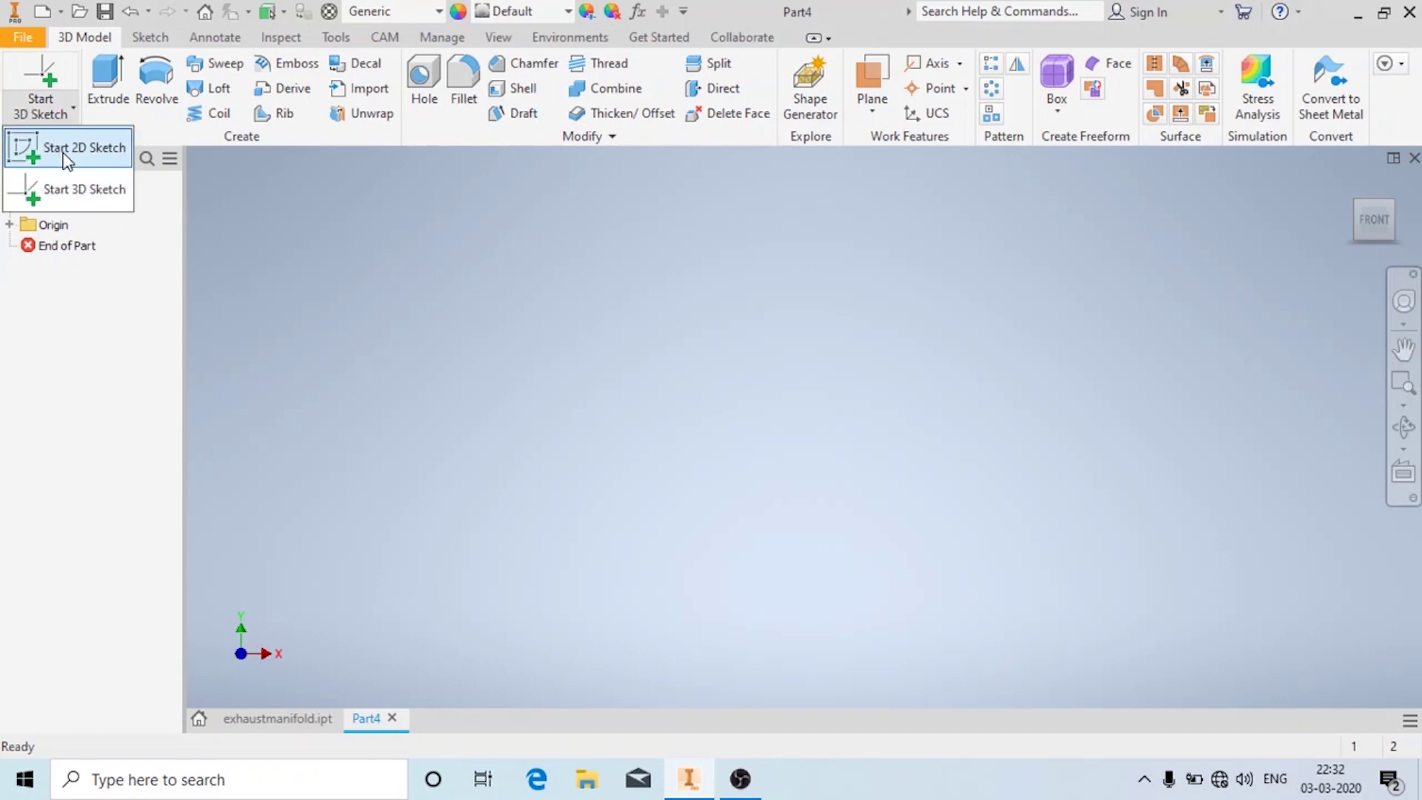
pyautogui.click(64, 153)
pyautogui.click(872, 352)
# - Draw a vertical line about 13 mm long upward from the sketch origin
pyautogui.click(99, 104)
pyautogui.click(132, 143)
pyautogui.click(805, 427)
pyautogui.click(804, 215)
pyautogui.press('Escape')
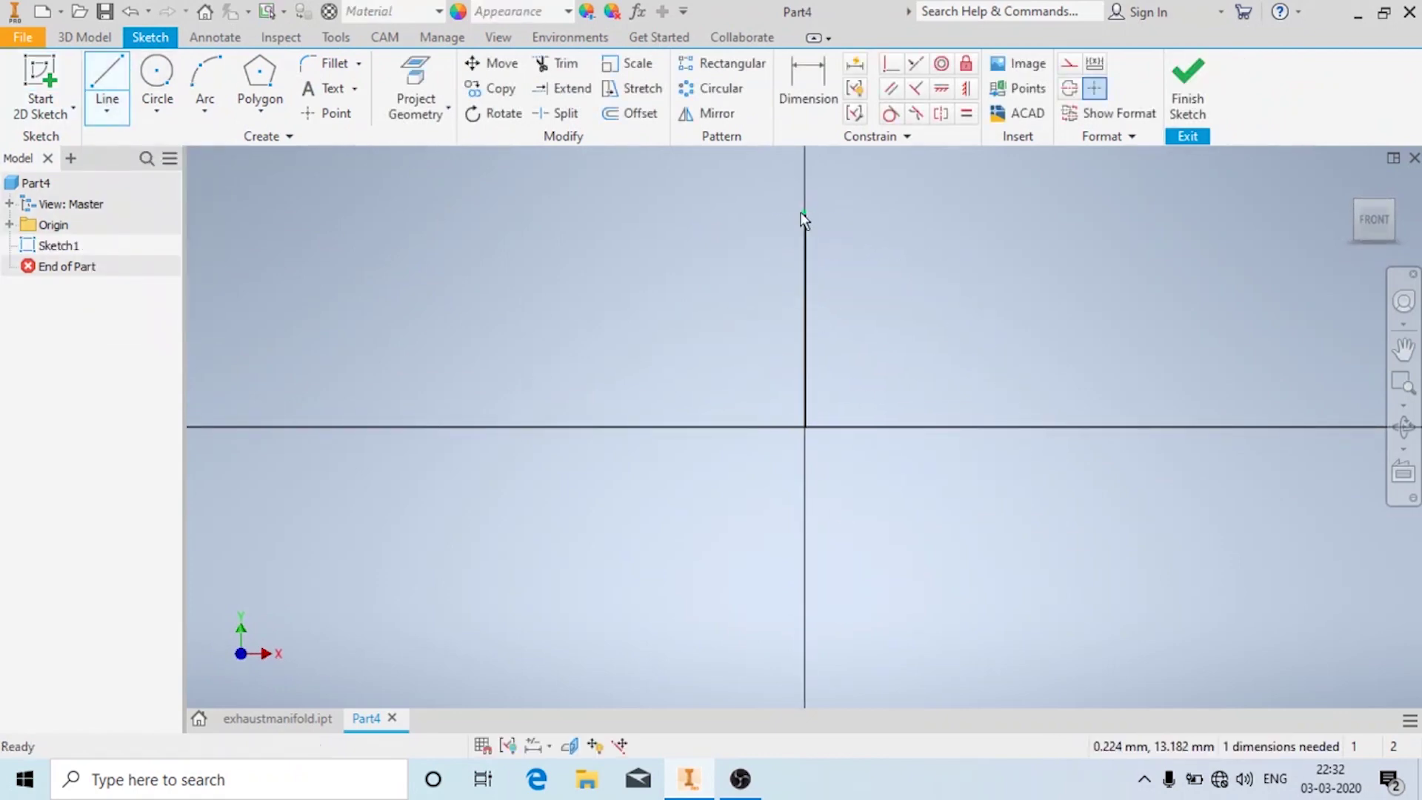
# - Draw a slanted line about 27 mm long from upper left to lower right and make it coincident with the sketch origin
pyautogui.click(106, 109)
pyautogui.click(137, 141)
pyautogui.click(597, 297)
pyautogui.click(927, 577)
pyautogui.press('Escape')
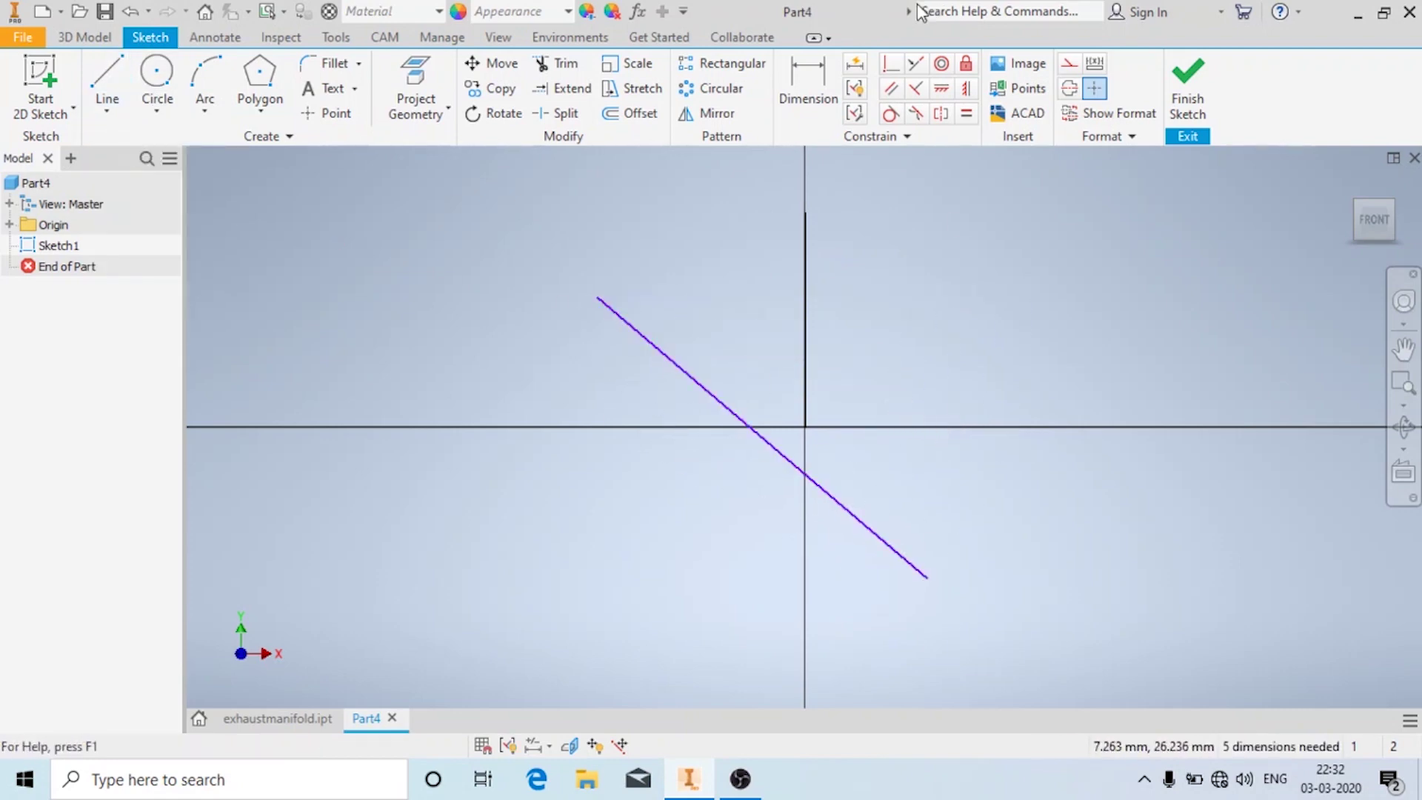
pyautogui.click(891, 63)
pyautogui.click(746, 433)
pyautogui.click(805, 427)
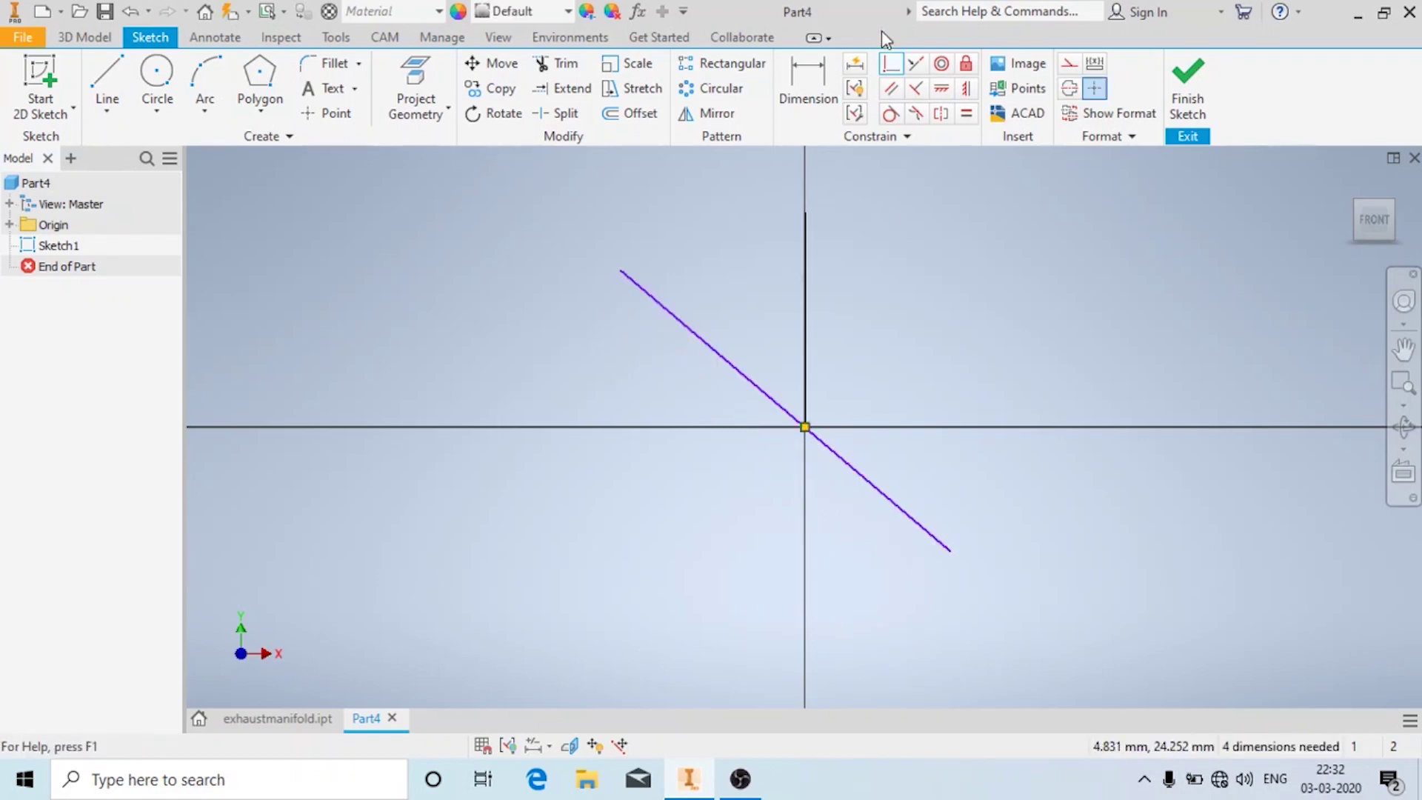
# - Add an aligned dimension between the slanted line's two endpoints and set its length to 130 mm
pyautogui.click(831, 82)
pyautogui.click(621, 271)
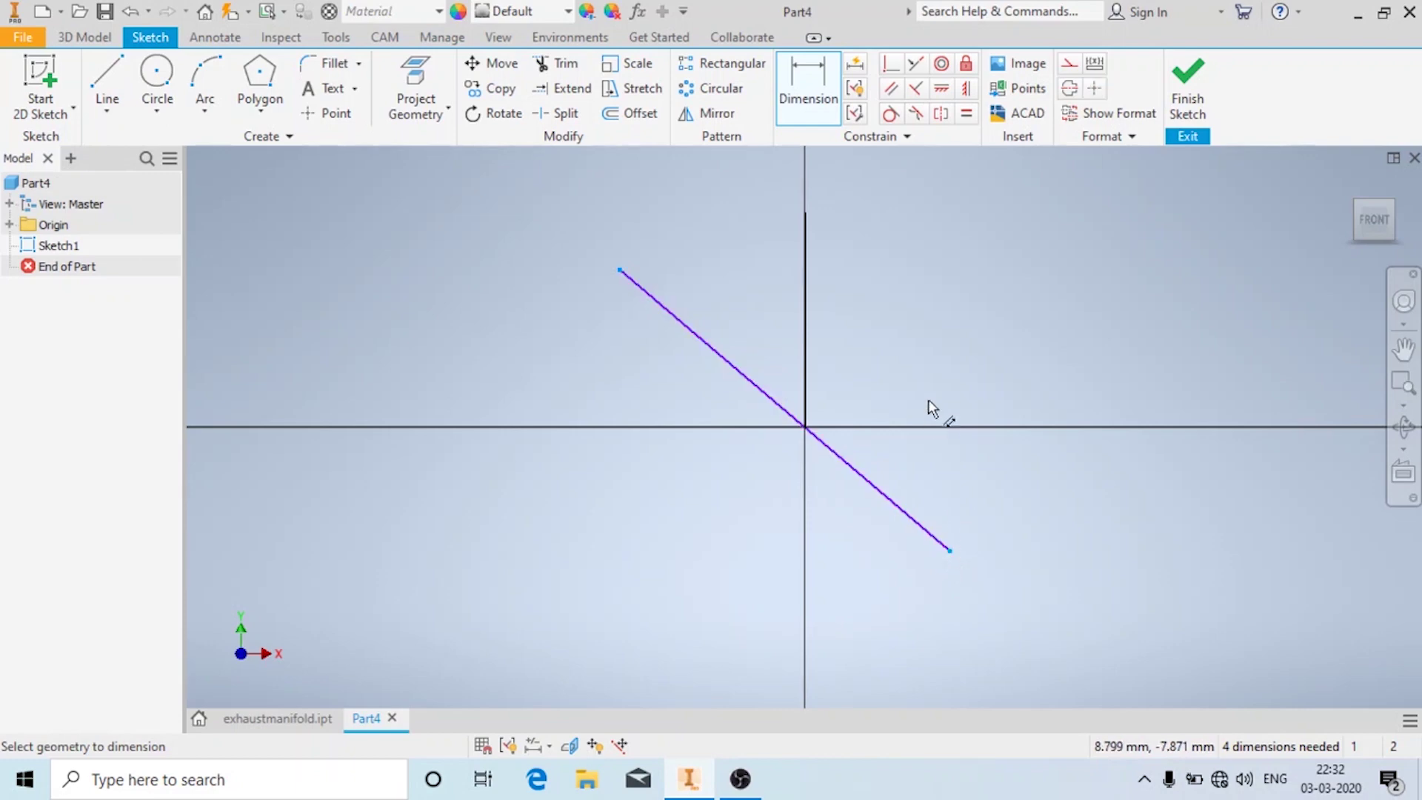
pyautogui.press('Escape')
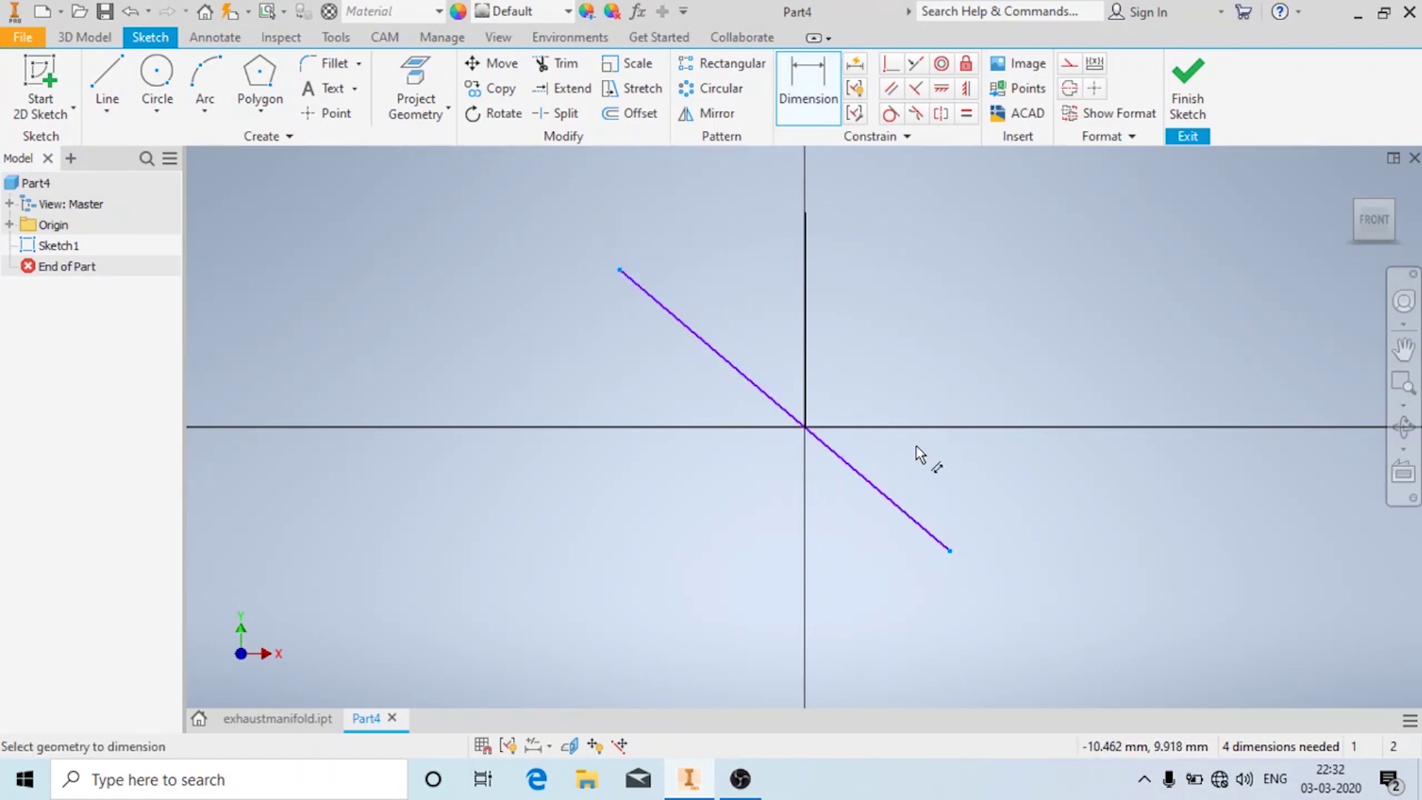
pyautogui.click(699, 335)
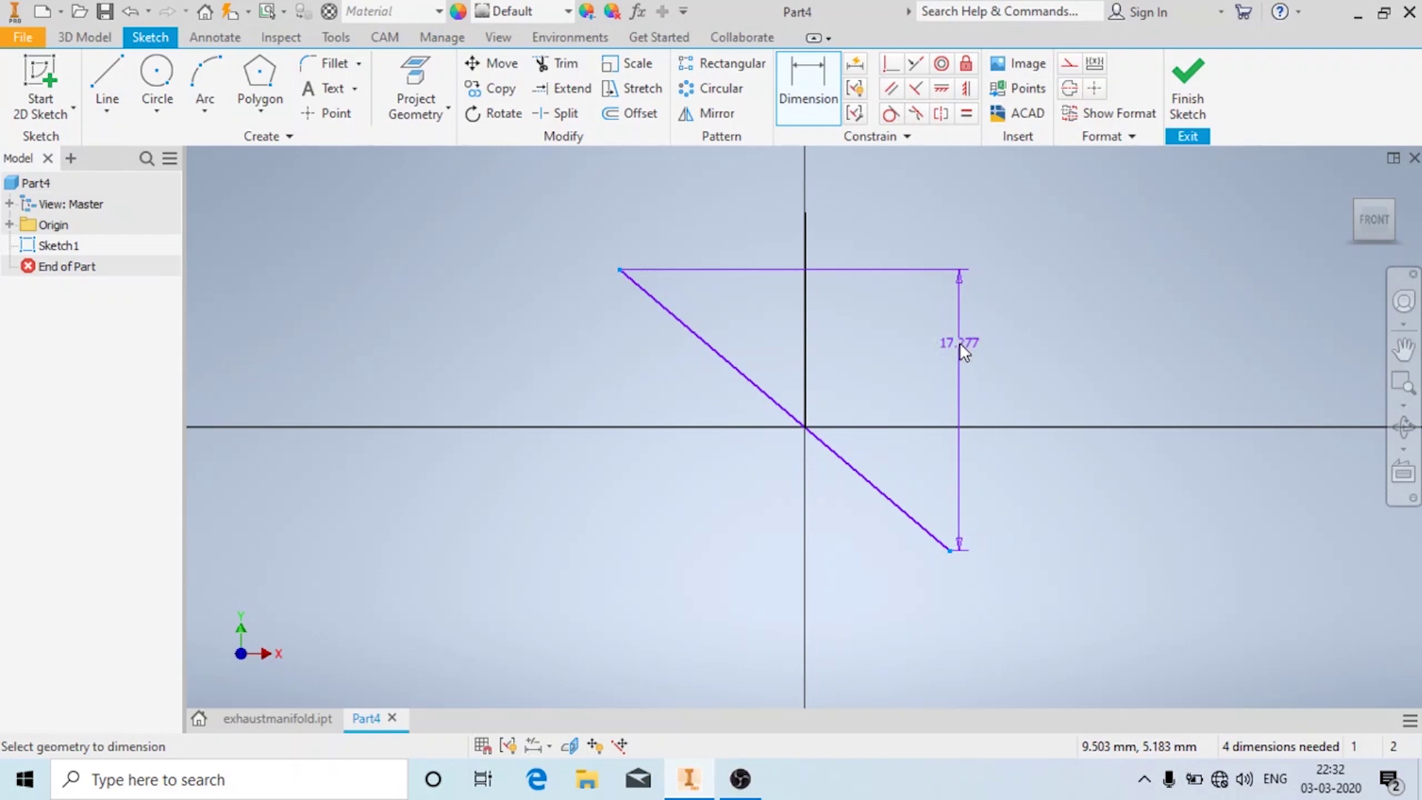
pyautogui.rightClick(961, 345)
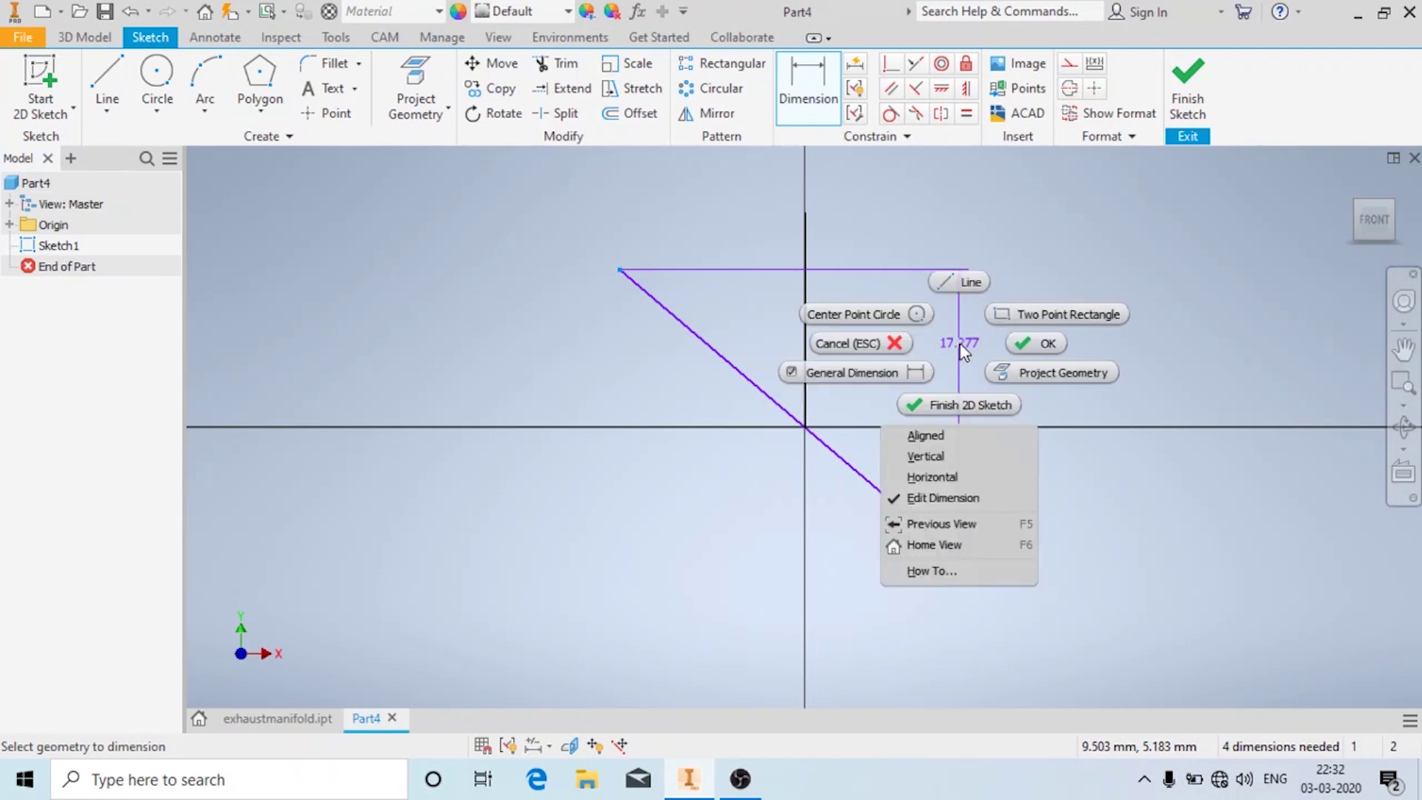
pyautogui.click(959, 443)
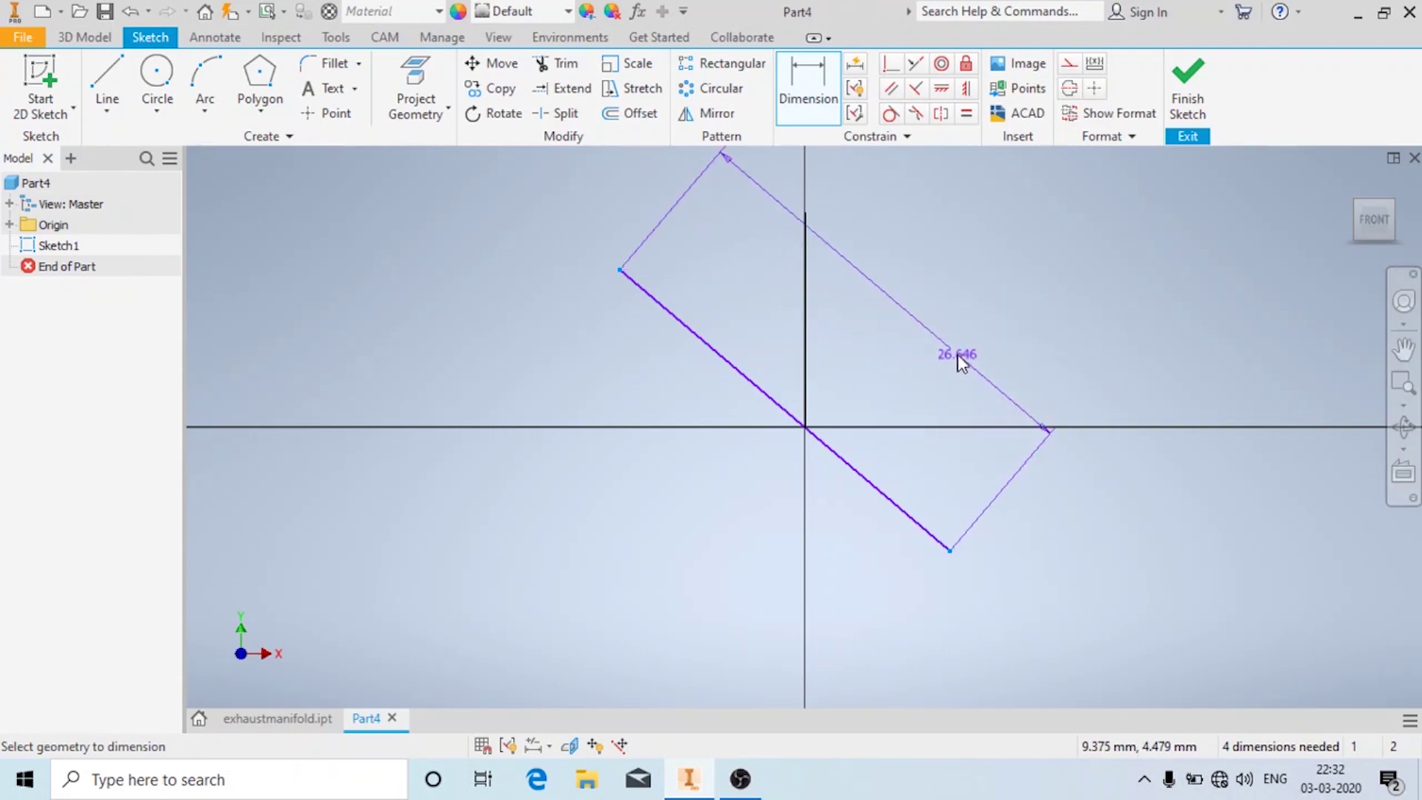
pyautogui.click(957, 357)
pyautogui.write('130')
pyautogui.press('Return')
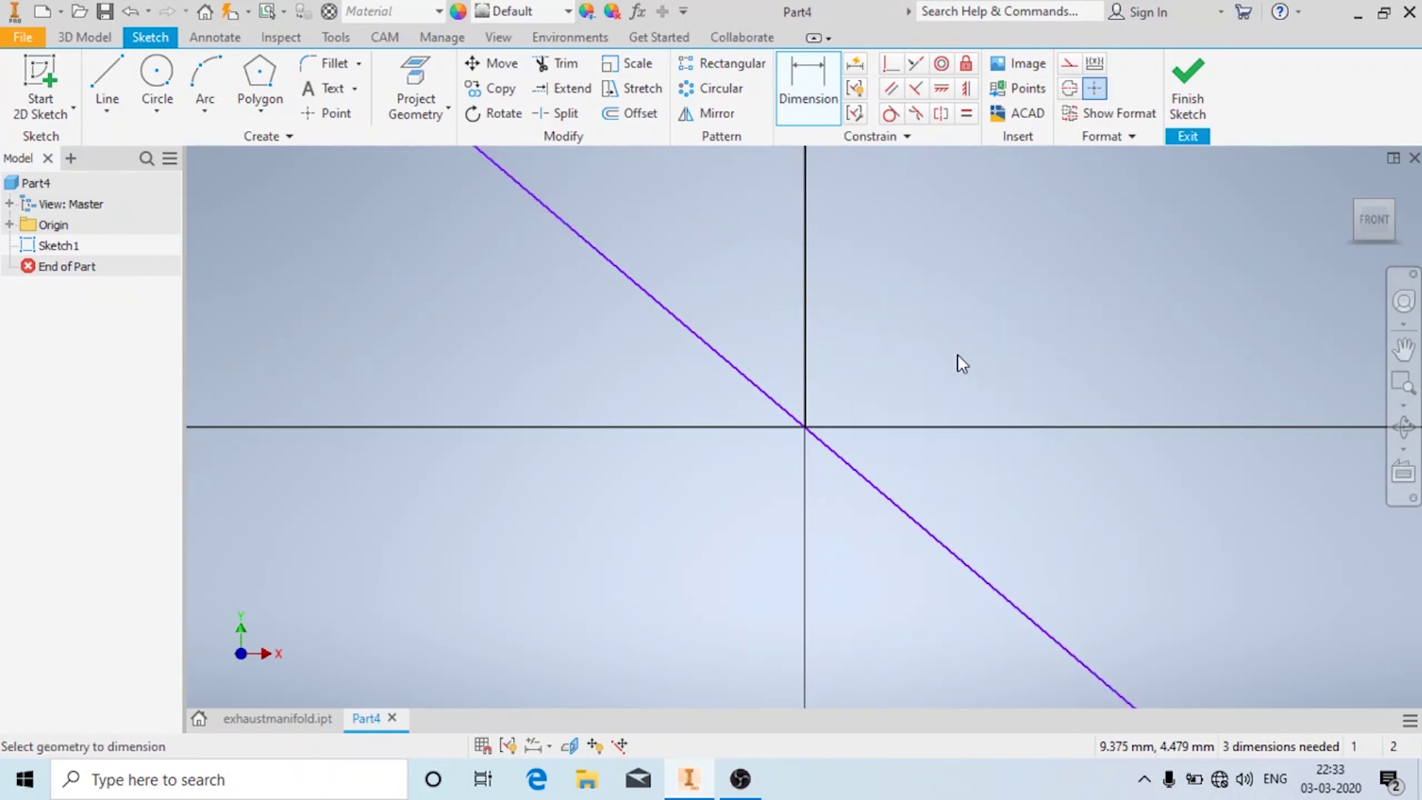
pyautogui.click(740, 213)
pyautogui.click(926, 334)
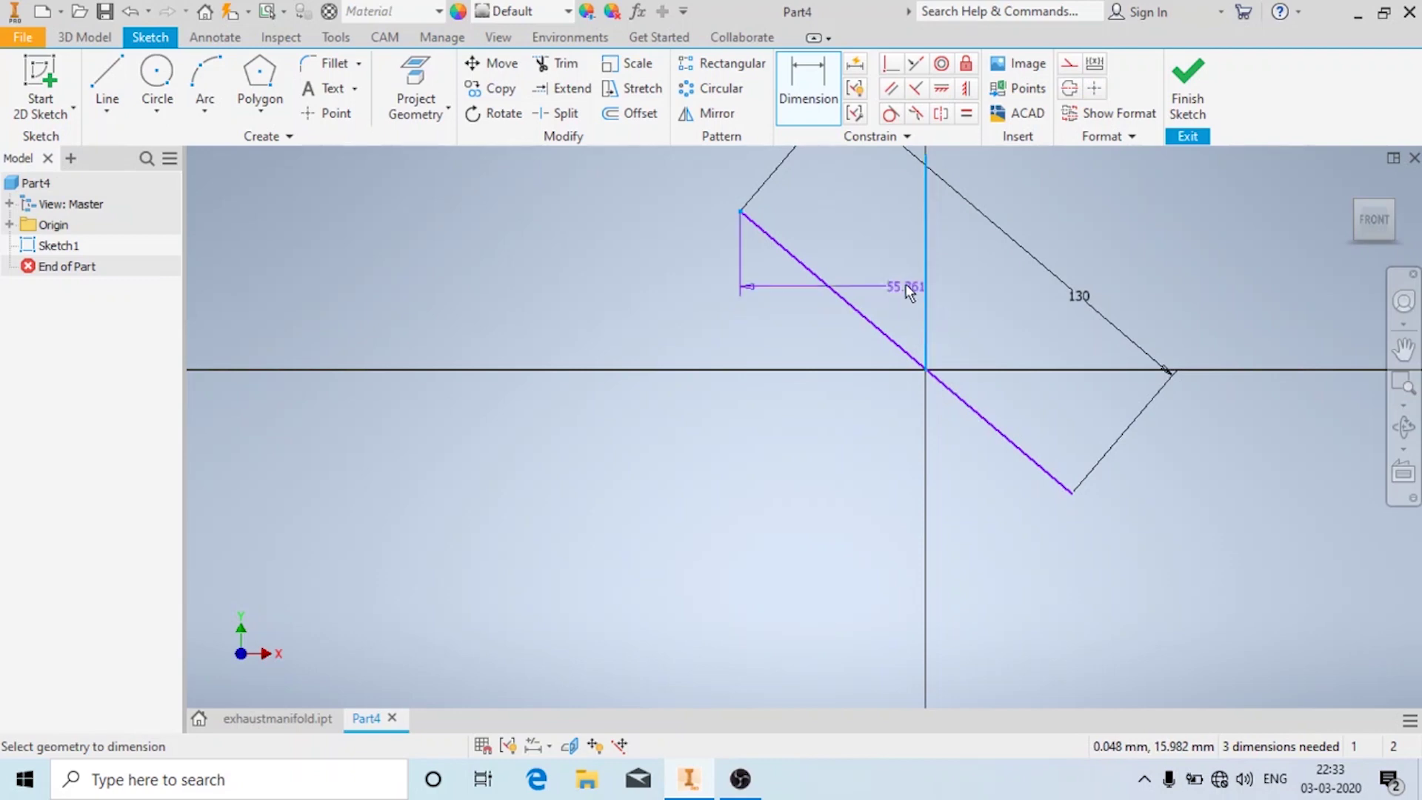
pyautogui.press('Escape')
pyautogui.click(808, 89)
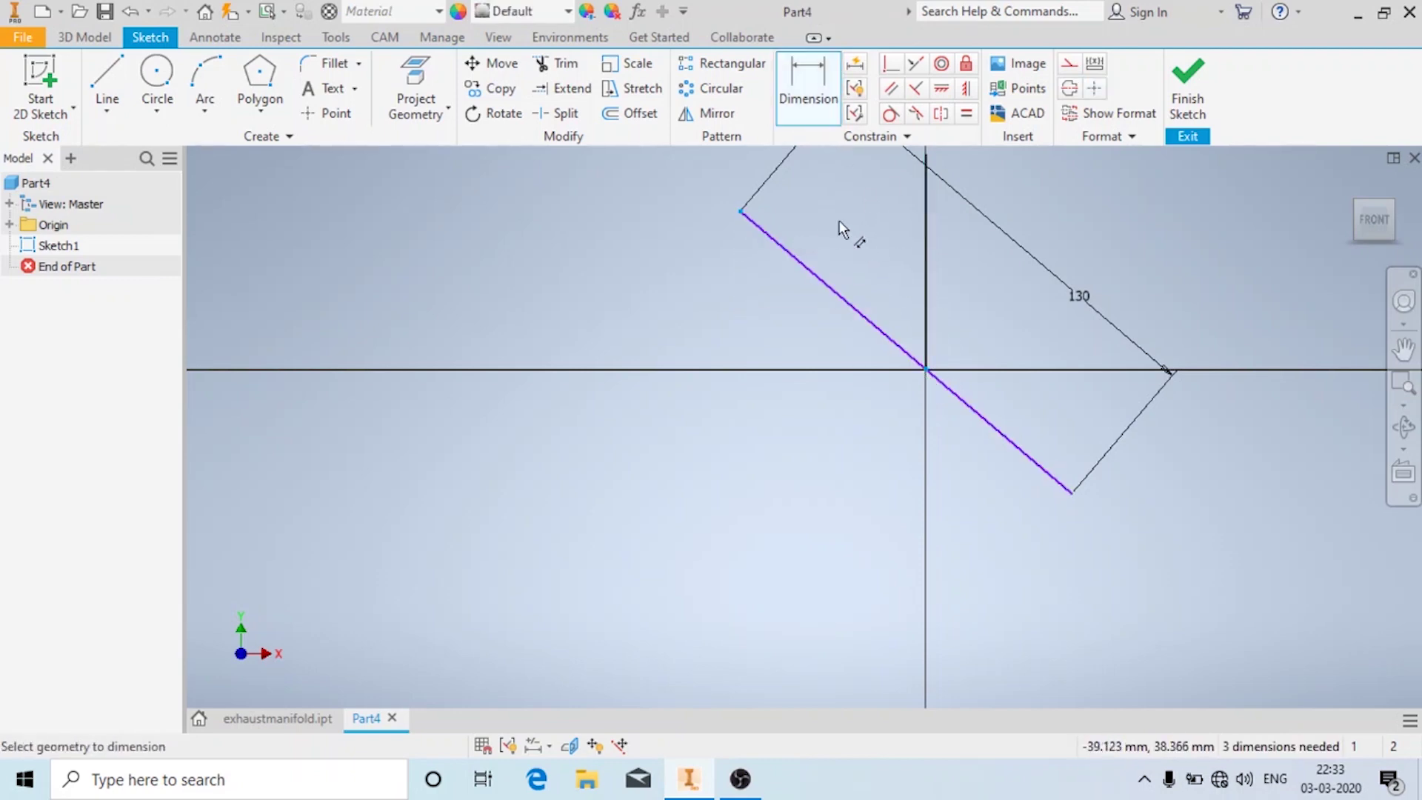
pyautogui.click(924, 369)
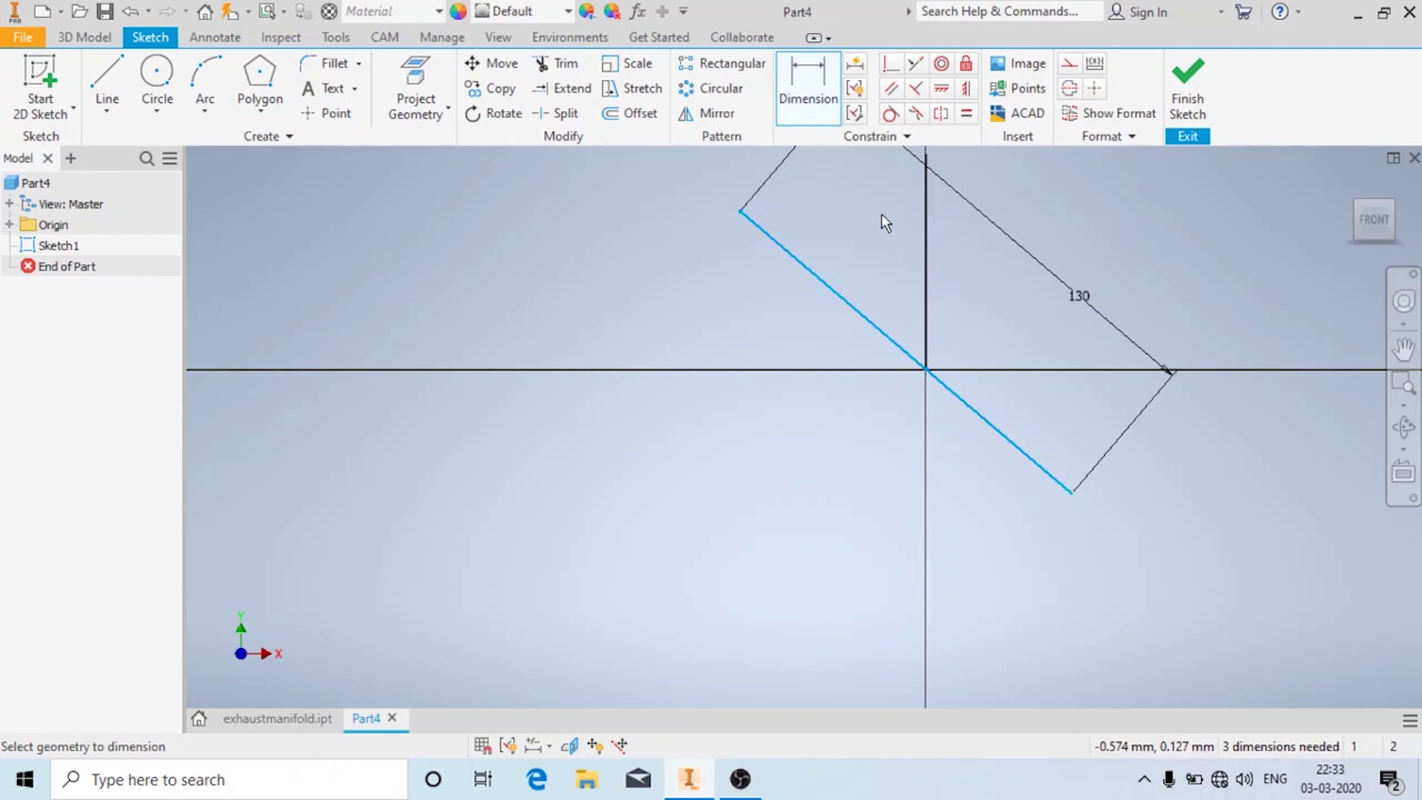
pyautogui.click(741, 212)
pyautogui.click(813, 260)
pyautogui.scroll(-5, 698, 378)
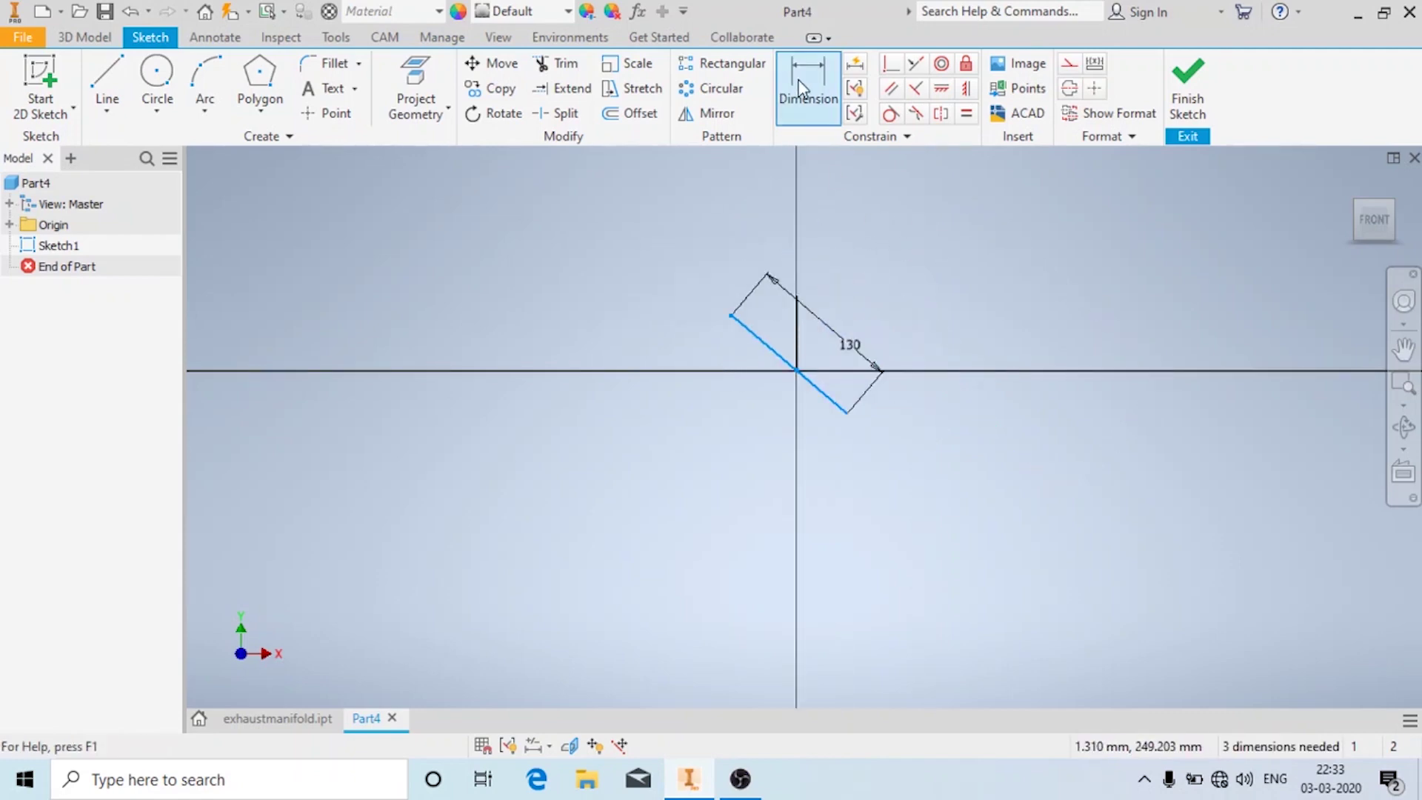
# - Add an aligned dimension from the slanted line's upper endpoint to the origin and set it to 130/2
pyautogui.scroll(6, 849, 292)
pyautogui.click(458, 418)
pyautogui.click(669, 593)
pyautogui.rightClick(626, 394)
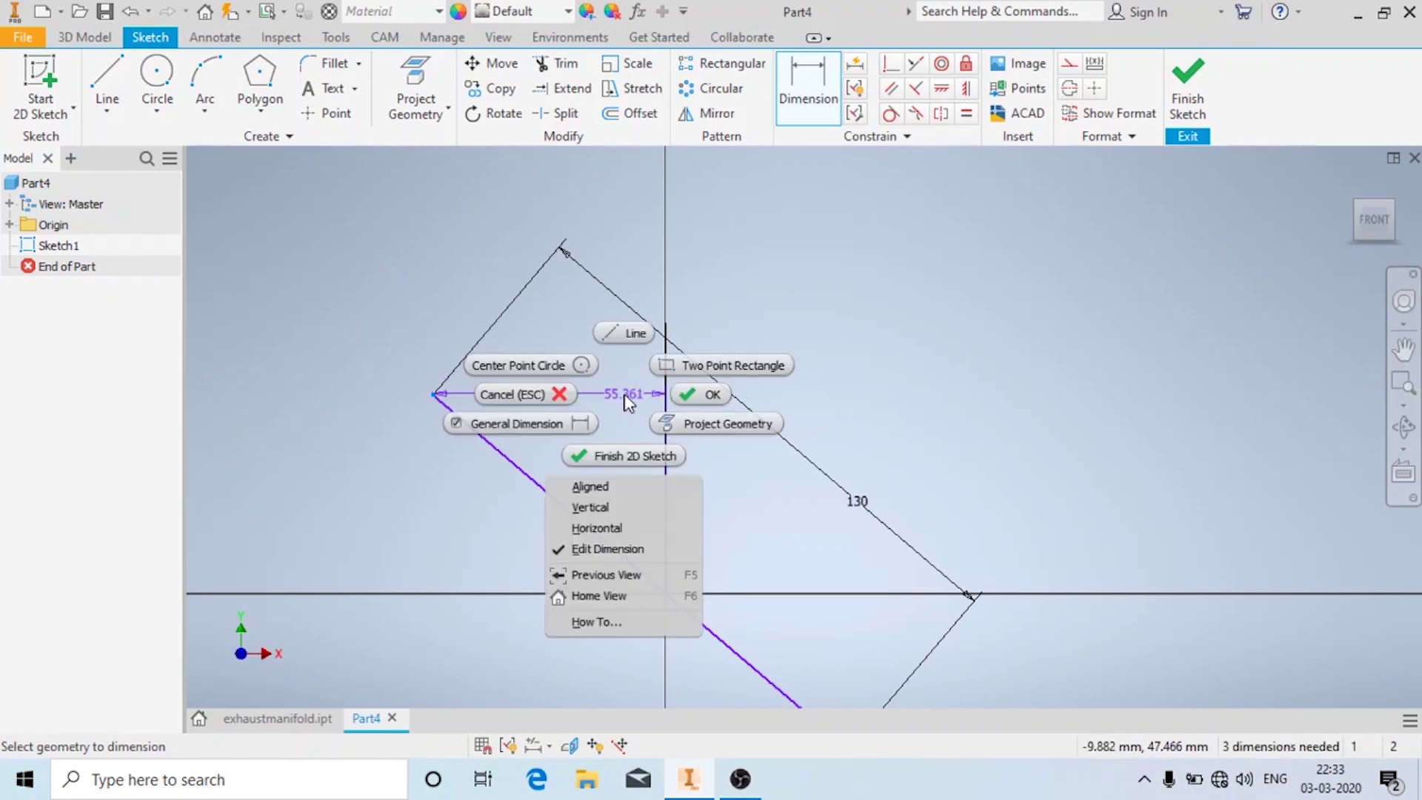
pyautogui.click(610, 488)
pyautogui.click(607, 456)
pyautogui.write('130/')
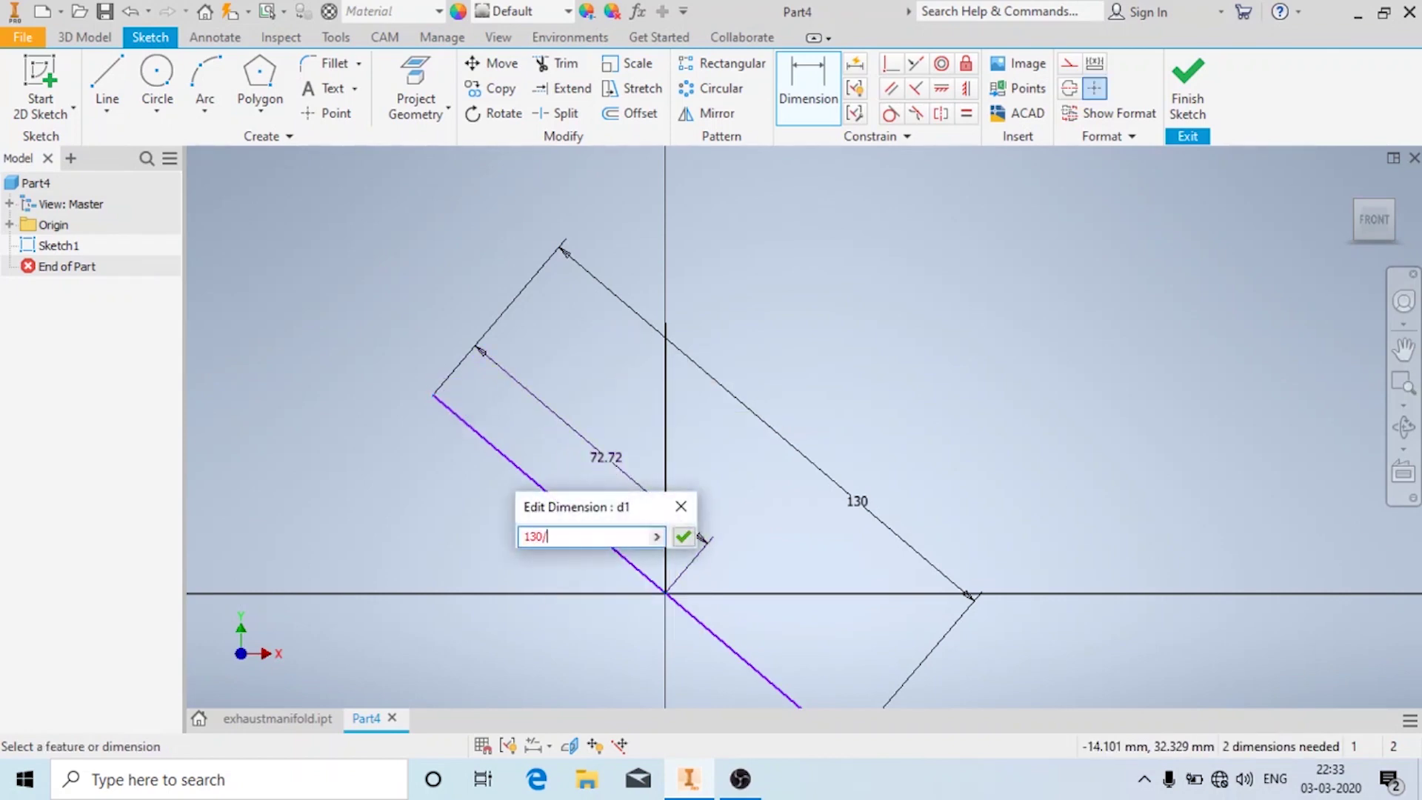
pyautogui.write('2')
pyautogui.press('Return')
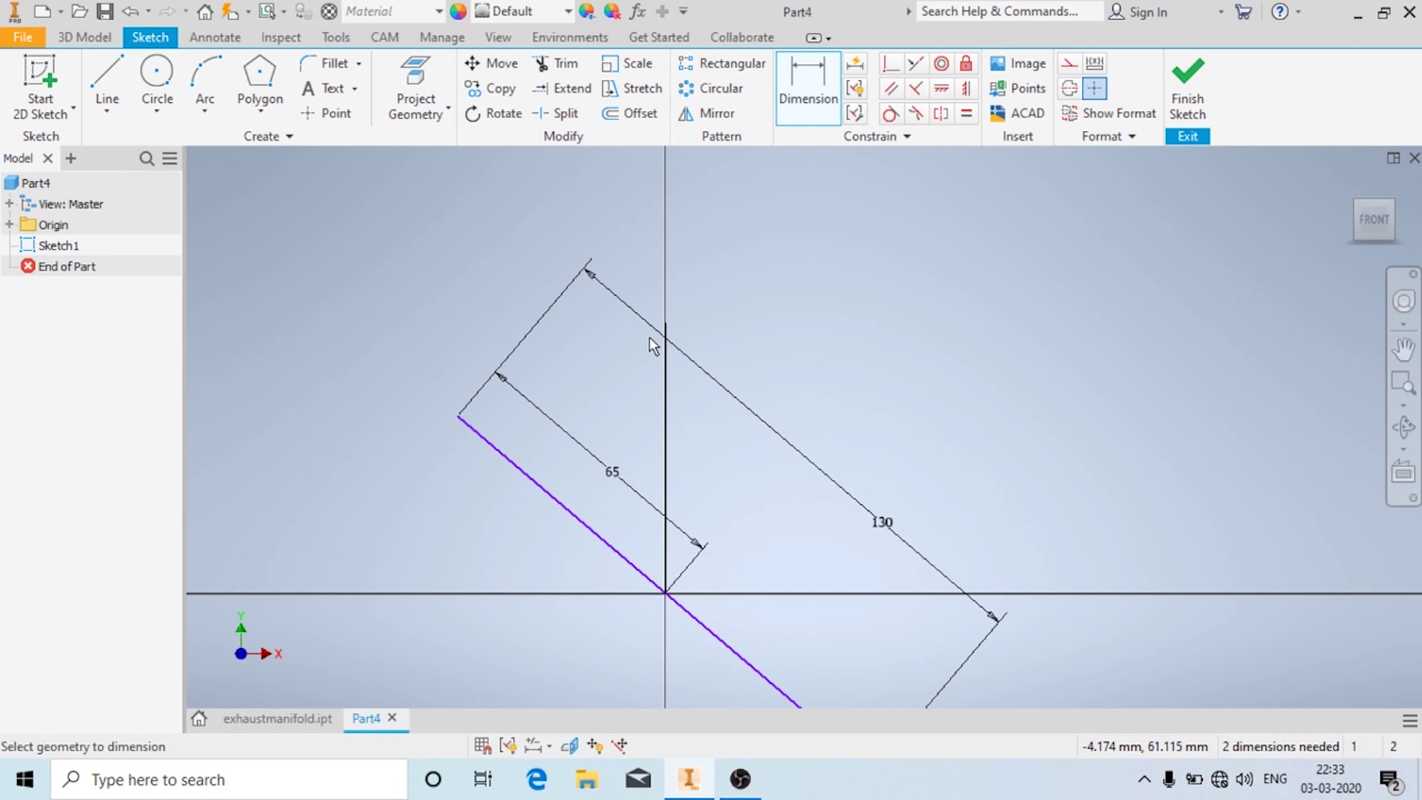
# - Dimension the angle between the vertical line and the slanted line as 35 degrees
pyautogui.click(663, 392)
pyautogui.click(543, 492)
pyautogui.click(626, 393)
pyautogui.write('35')
pyautogui.press('Return')
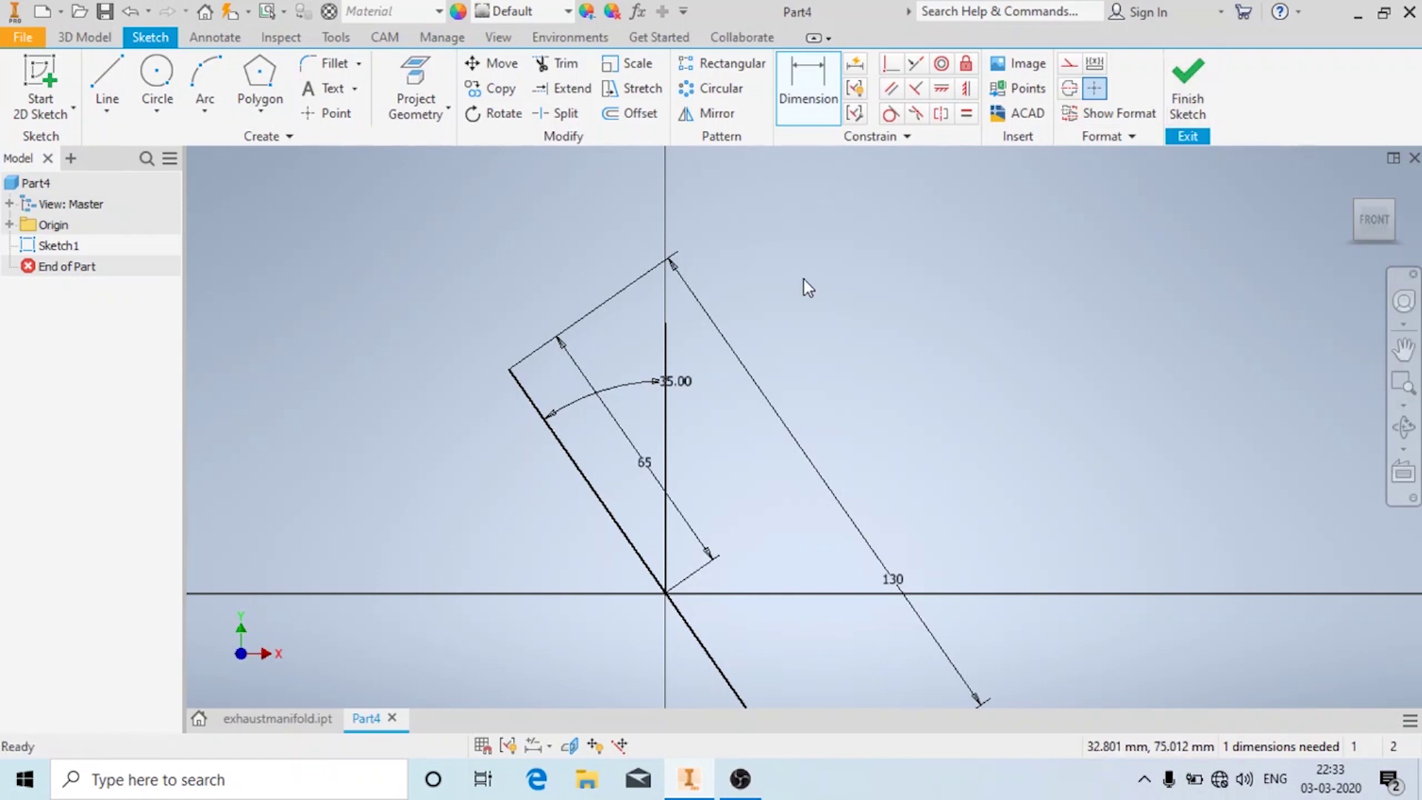
pyautogui.press('Escape')
# - Convert both the vertical line and the slanted line to construction geometry
pyautogui.click(667, 423)
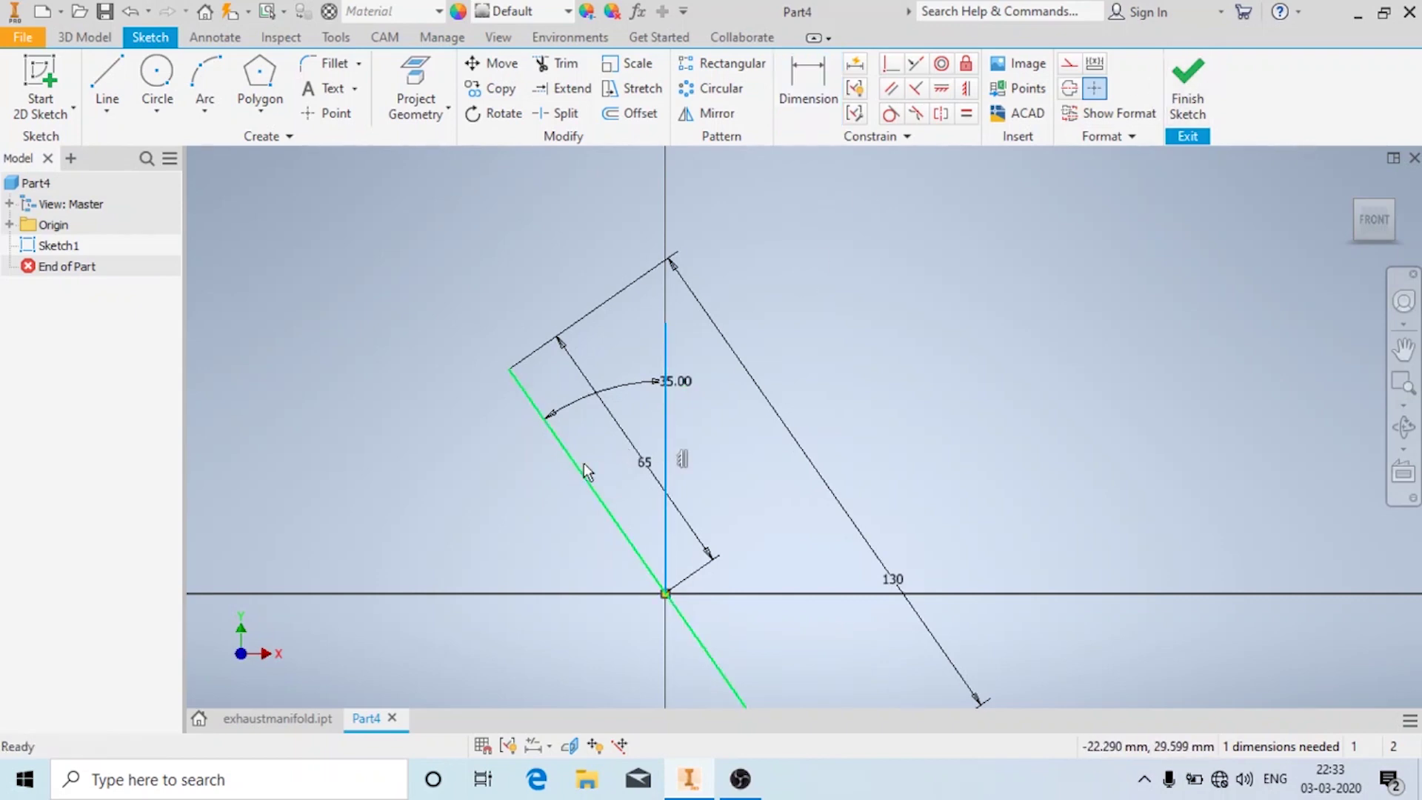
pyautogui.keyDown('ctrl'); pyautogui.click(582, 464); pyautogui.keyUp('ctrl')
pyautogui.click(1069, 68)
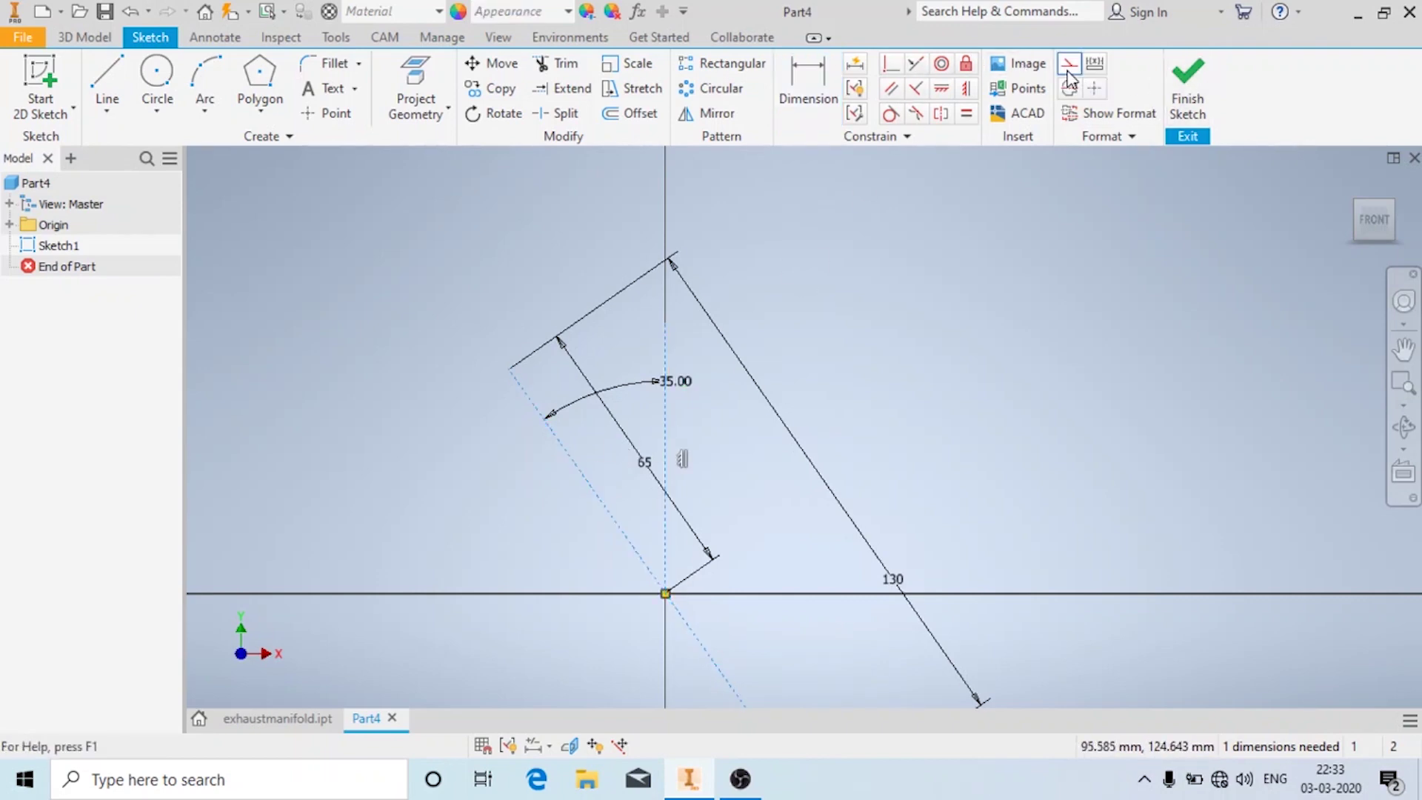
# - Draw a center point circle with a 100 mm diameter at the sketch origin
pyautogui.click(156, 78)
pyautogui.click(665, 593)
pyautogui.write('100')
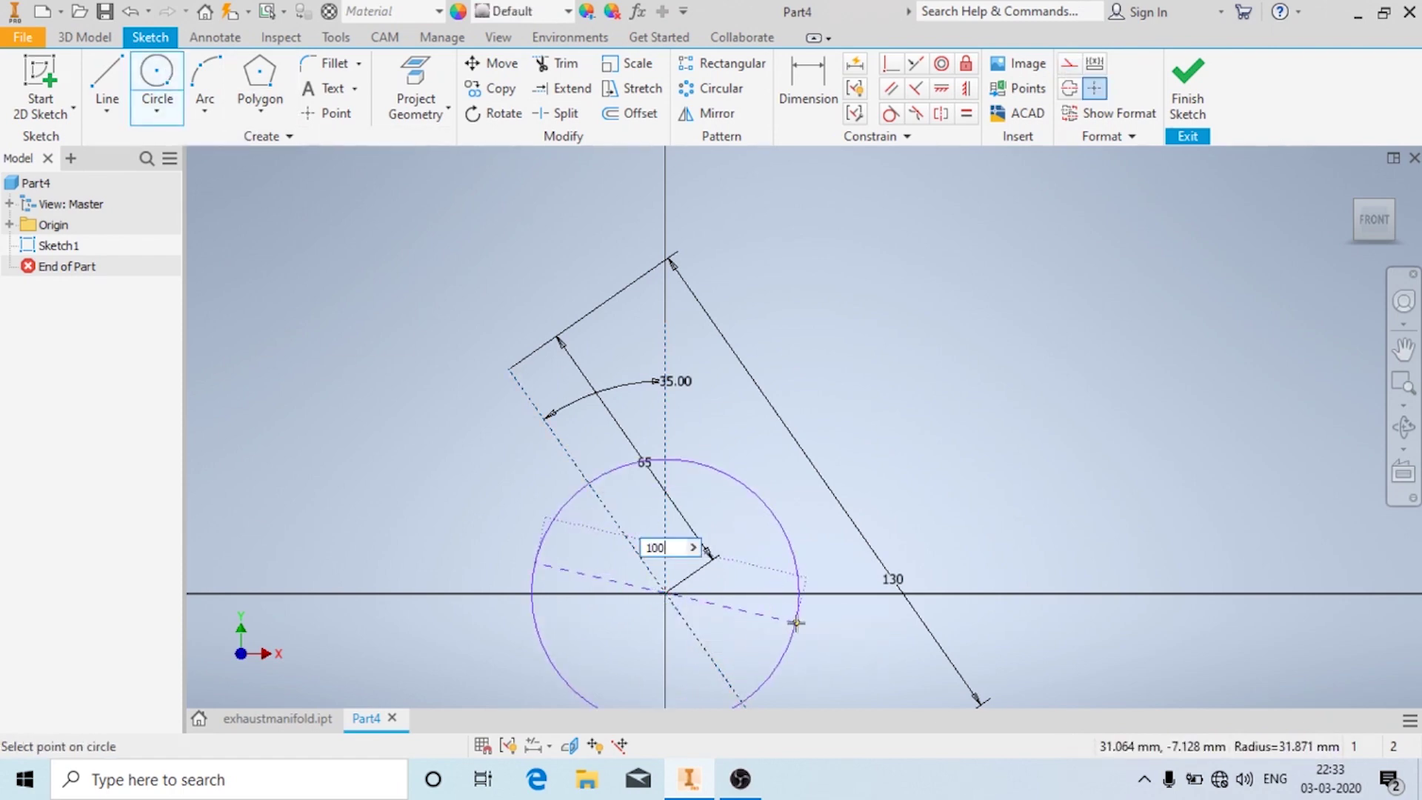
pyautogui.press('Return')
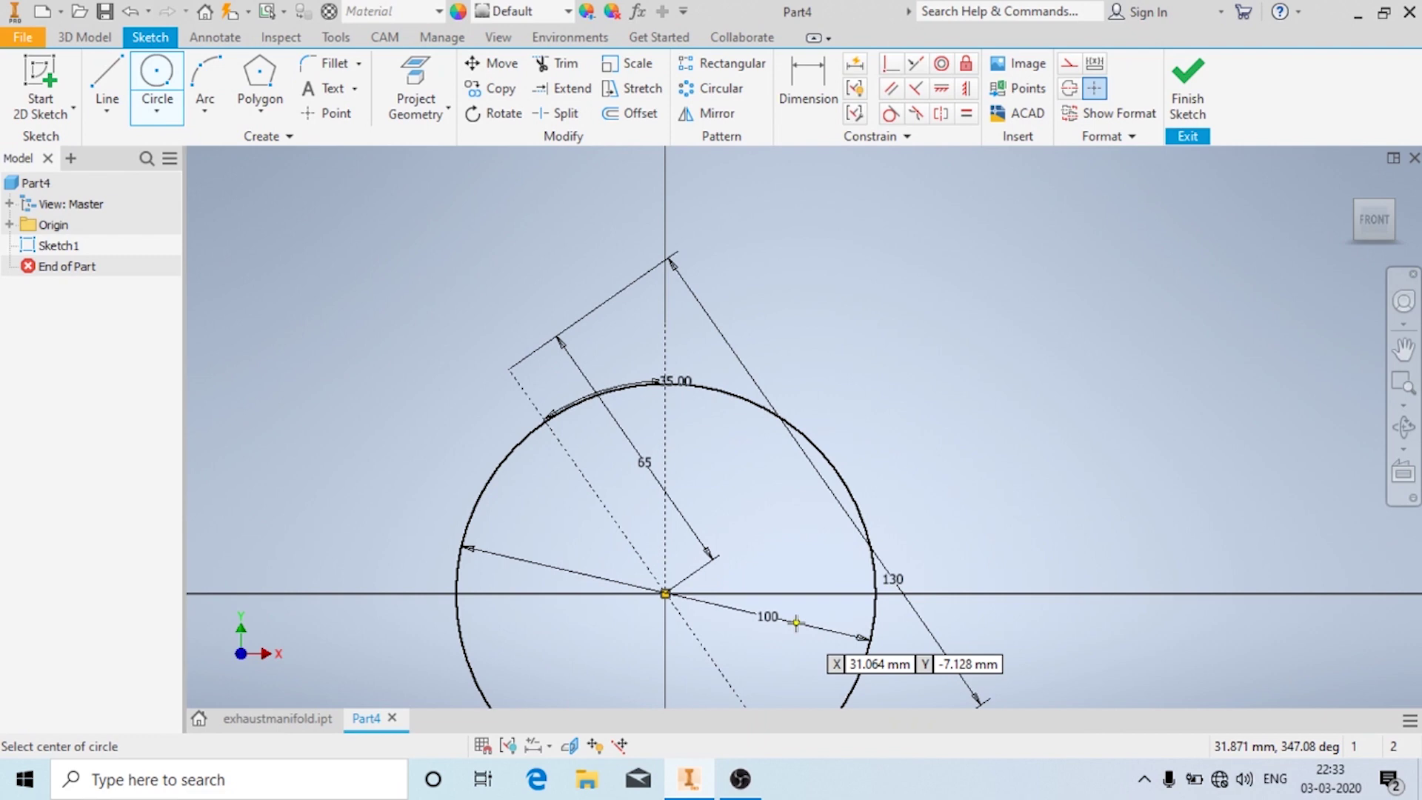
# - Draw a 20 mm diameter circle centered on the slanted construction line's upper endpoint
pyautogui.click(508, 368)
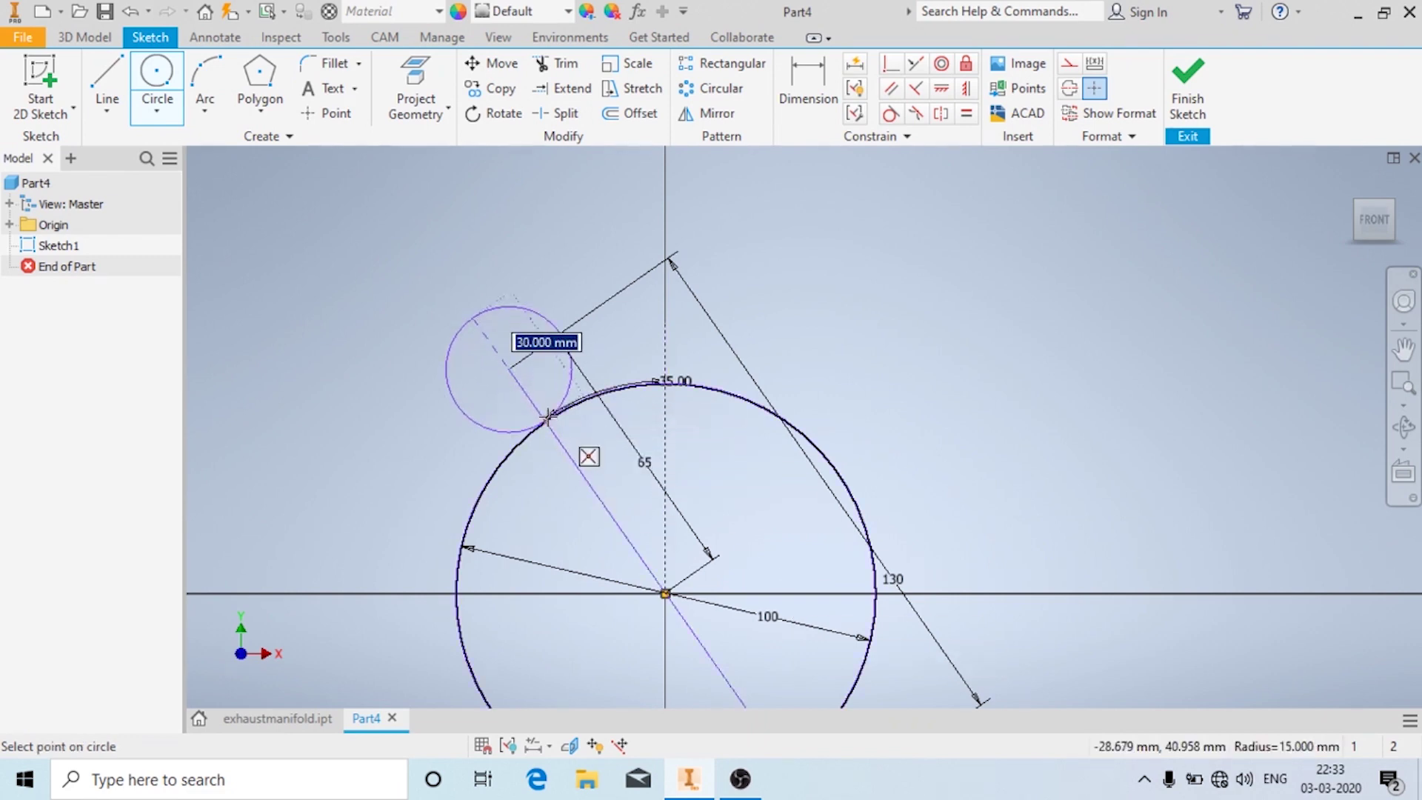
pyautogui.write('20')
pyautogui.press('Return')
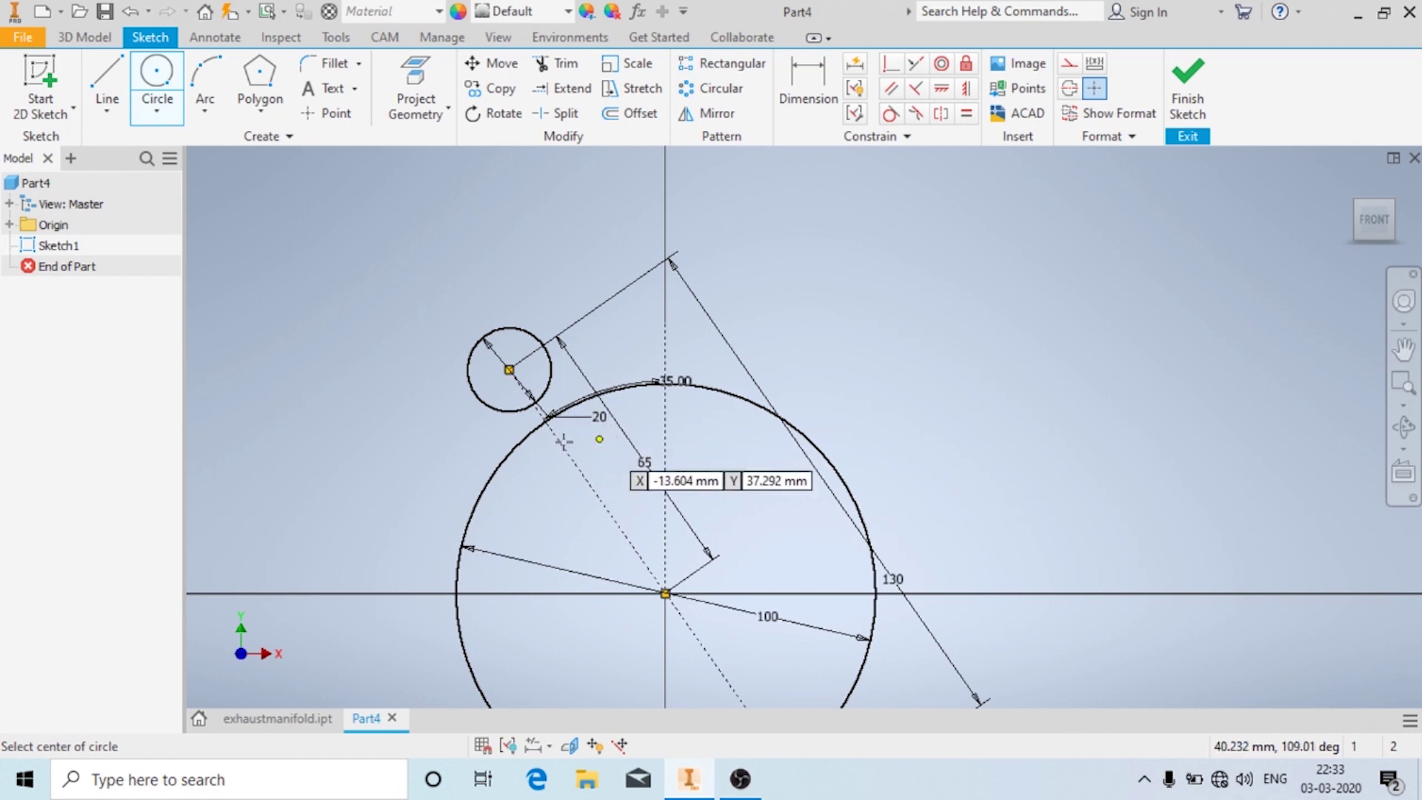
# - Draw a 30 mm diameter circle on the slanted line's lower endpoint and set the upper small circle's diameter to 30 mm
pyautogui.scroll(-3, 493, 323)
pyautogui.click(687, 613)
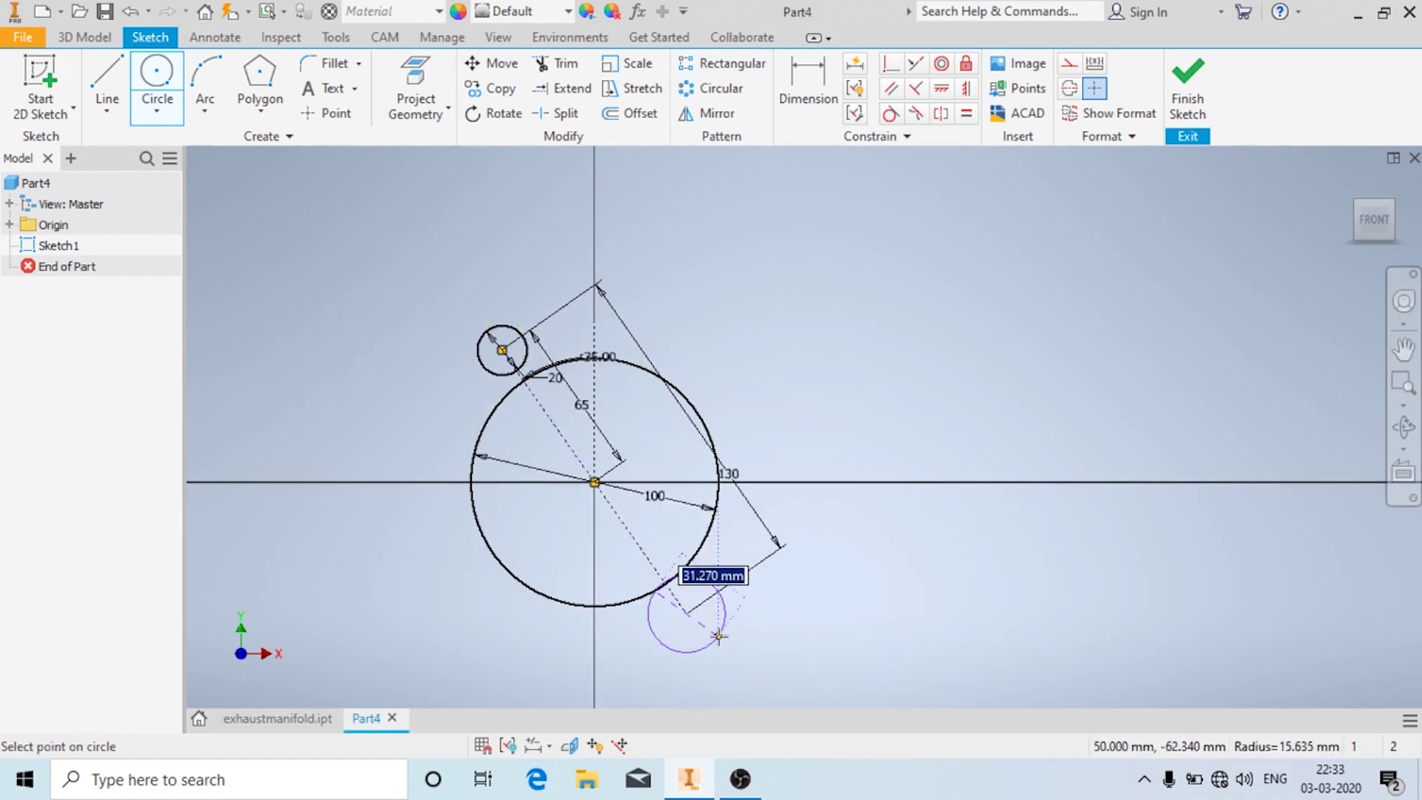
pyautogui.write('30')
pyautogui.press('Return')
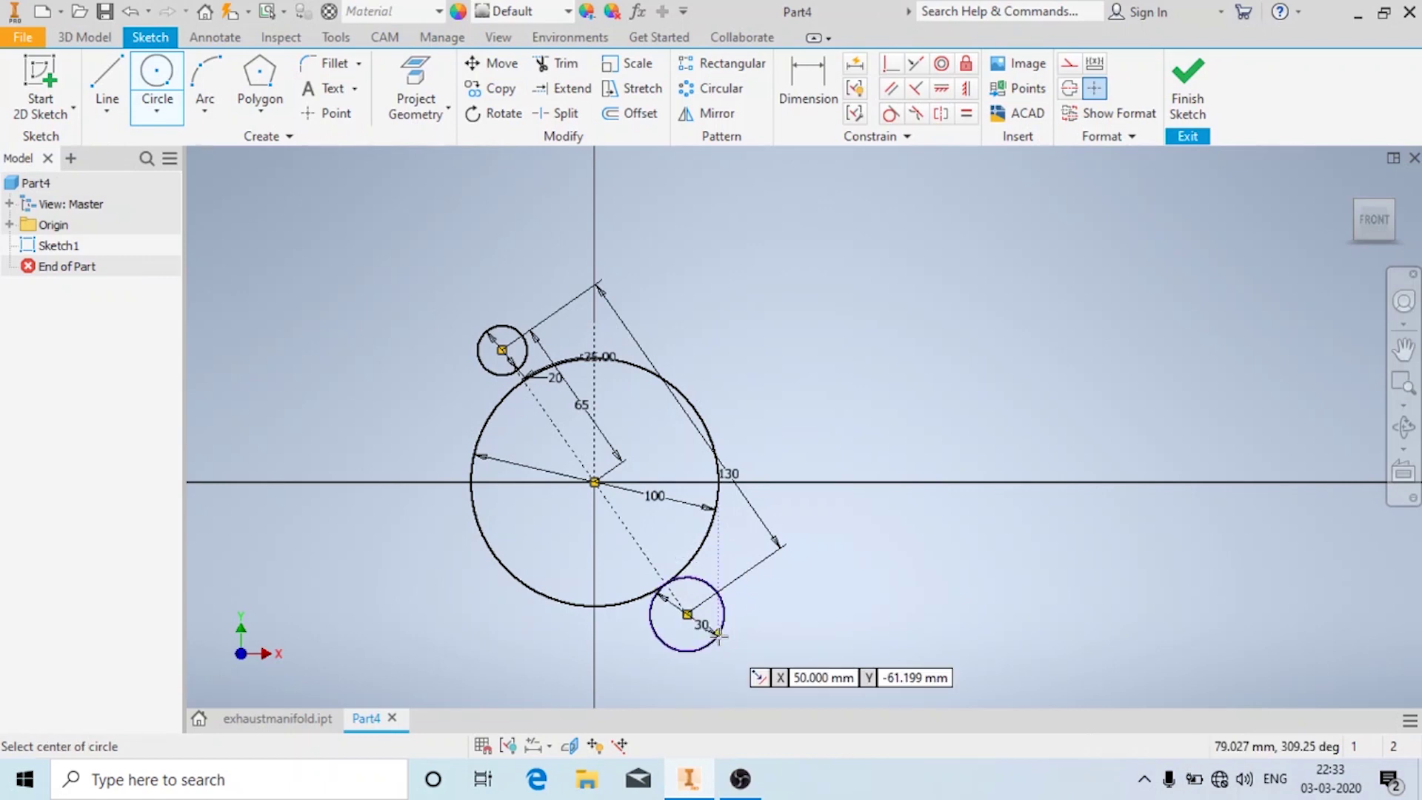
pyautogui.press('Escape')
pyautogui.doubleClick(554, 379)
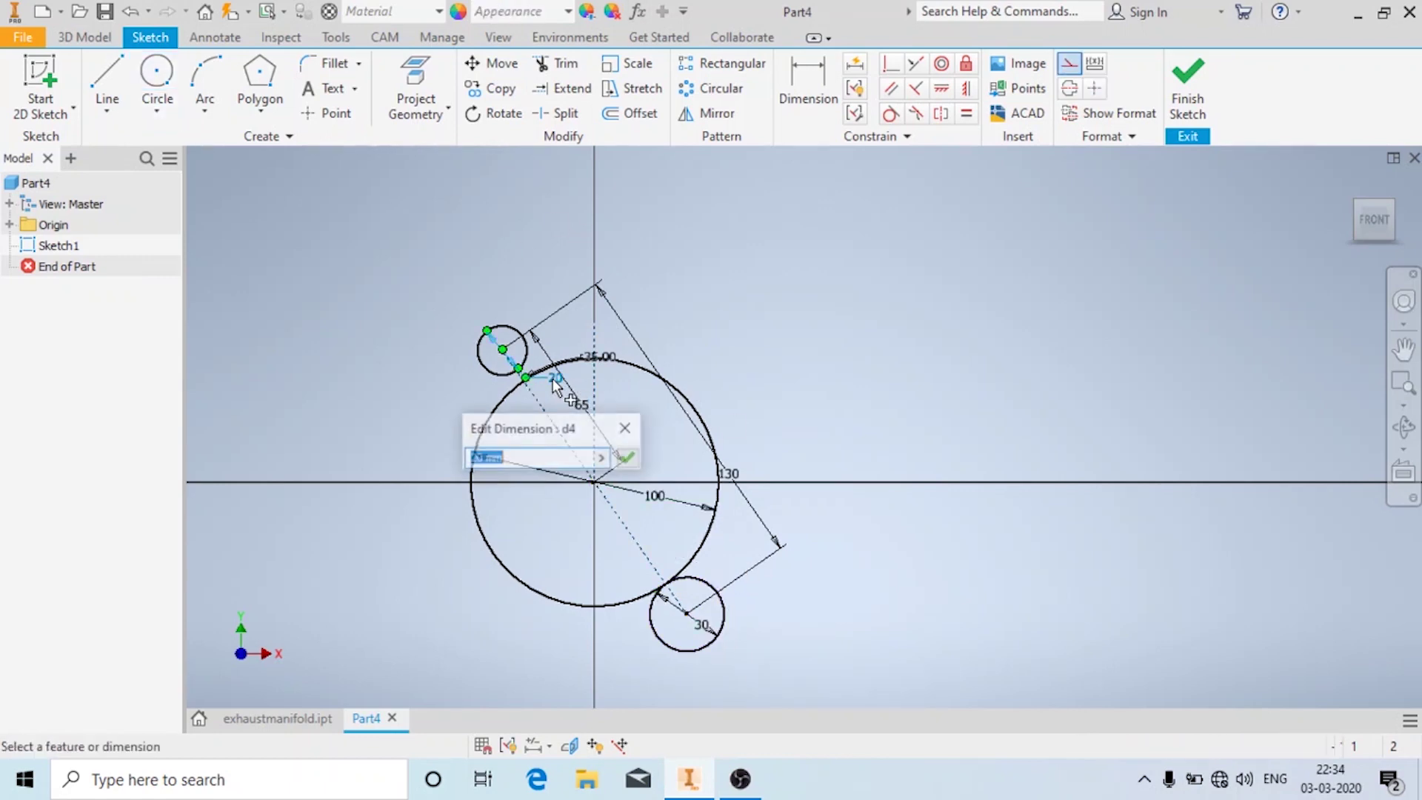
pyautogui.press('Return')
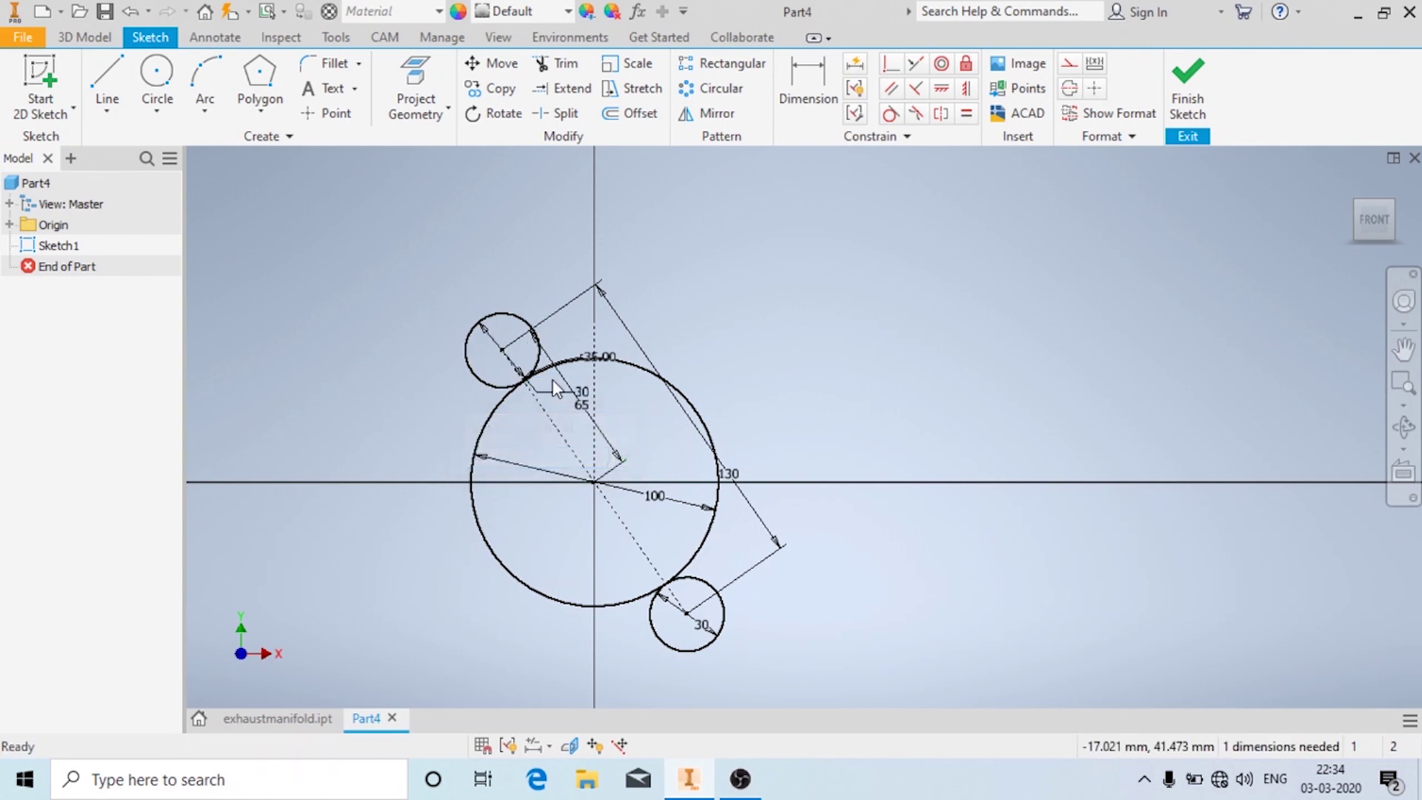
# - Draw one line from the upper small circle to the large circle's left side and another from the lower small circle to its lower left
pyautogui.click(123, 75)
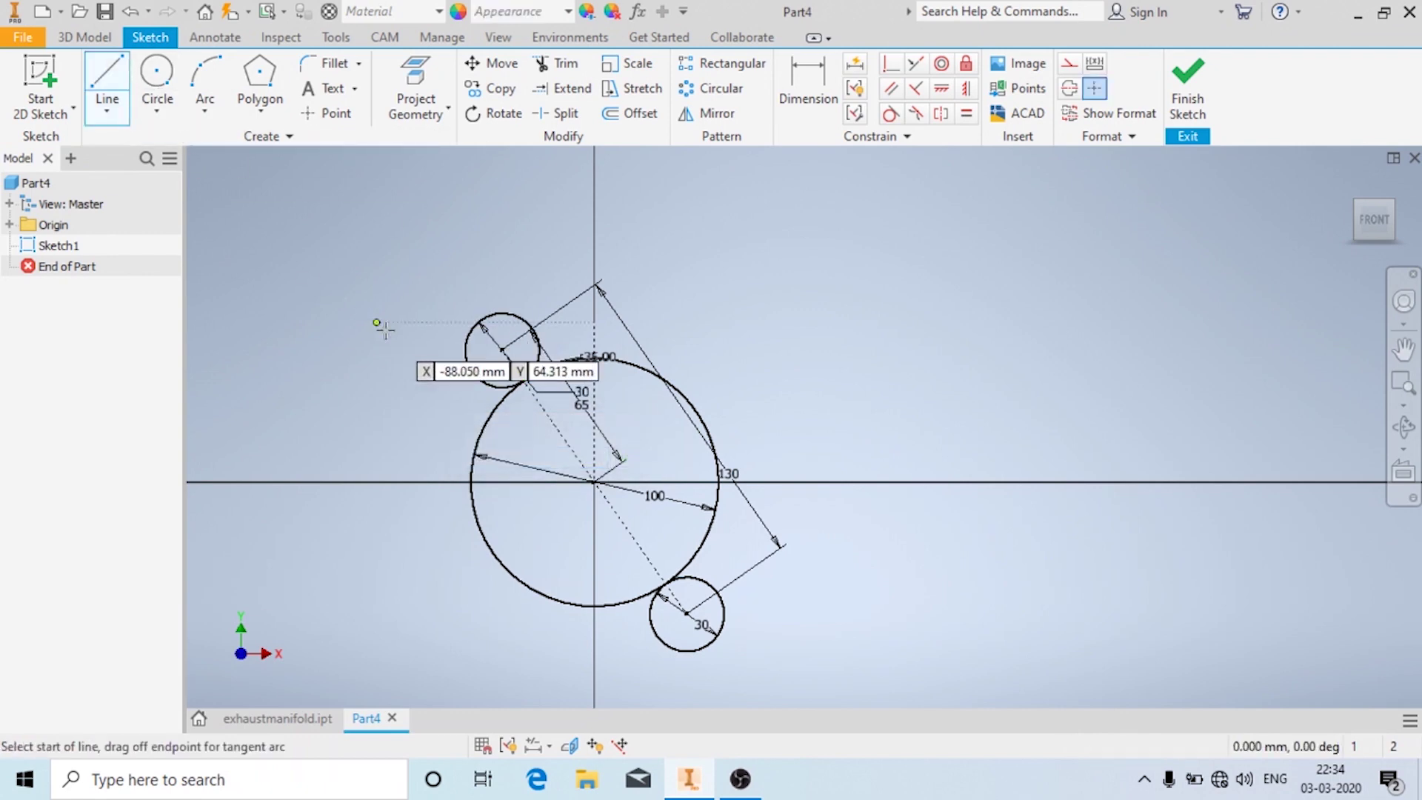
pyautogui.click(465, 349)
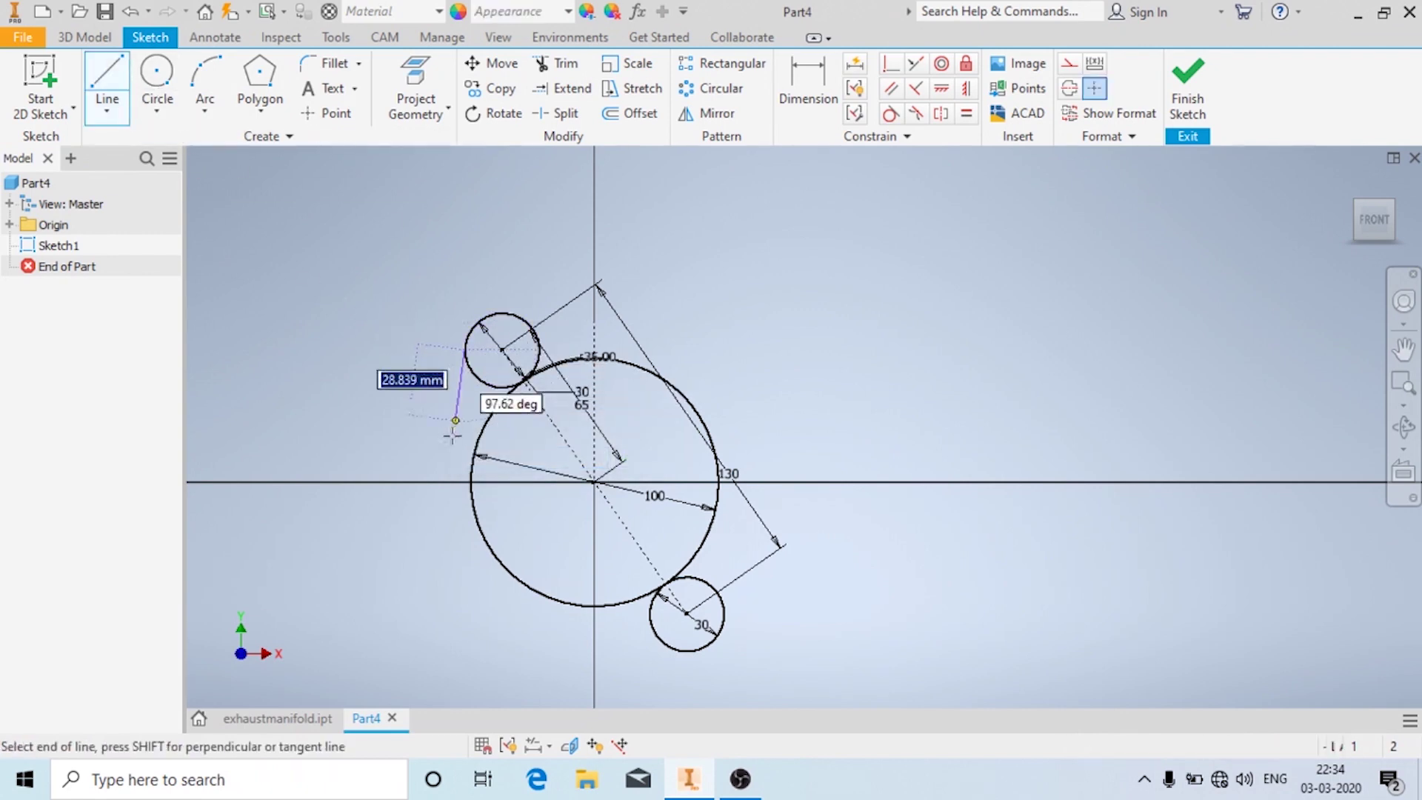
pyautogui.doubleClick(471, 482)
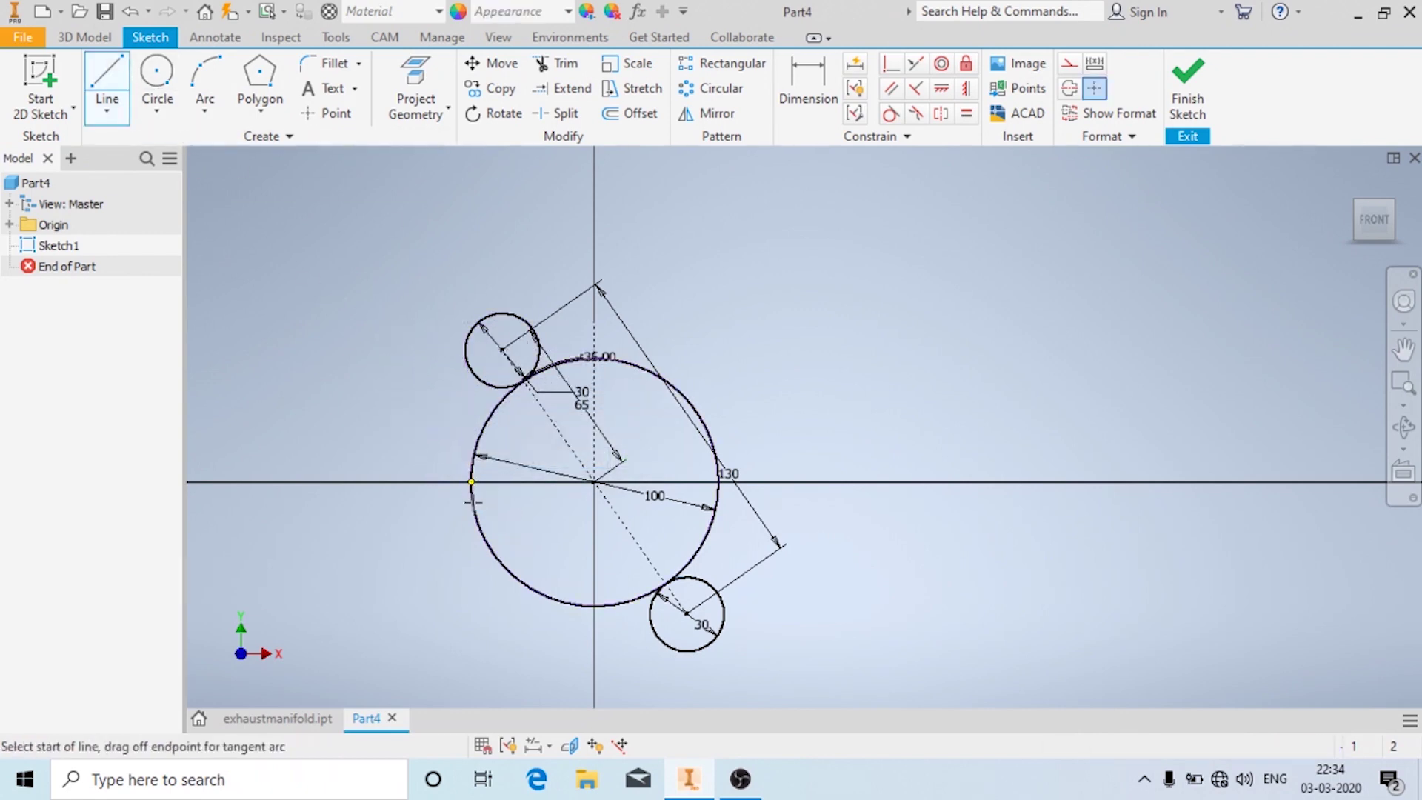
pyautogui.click(680, 650)
pyautogui.doubleClick(530, 589)
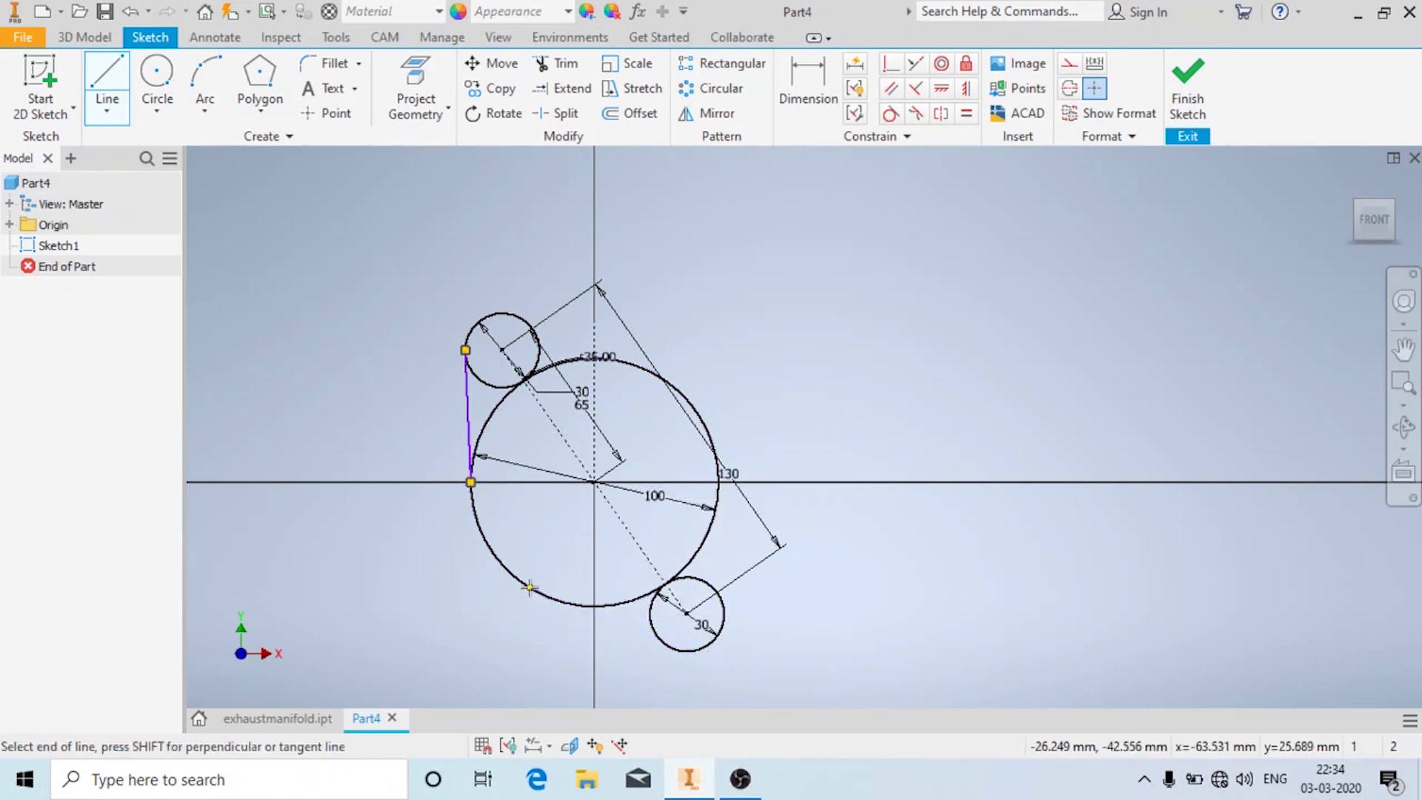
# - Apply tangent constraints between both connecting lines and the circles they join, at the small end circles and the large circle
pyautogui.click(890, 114)
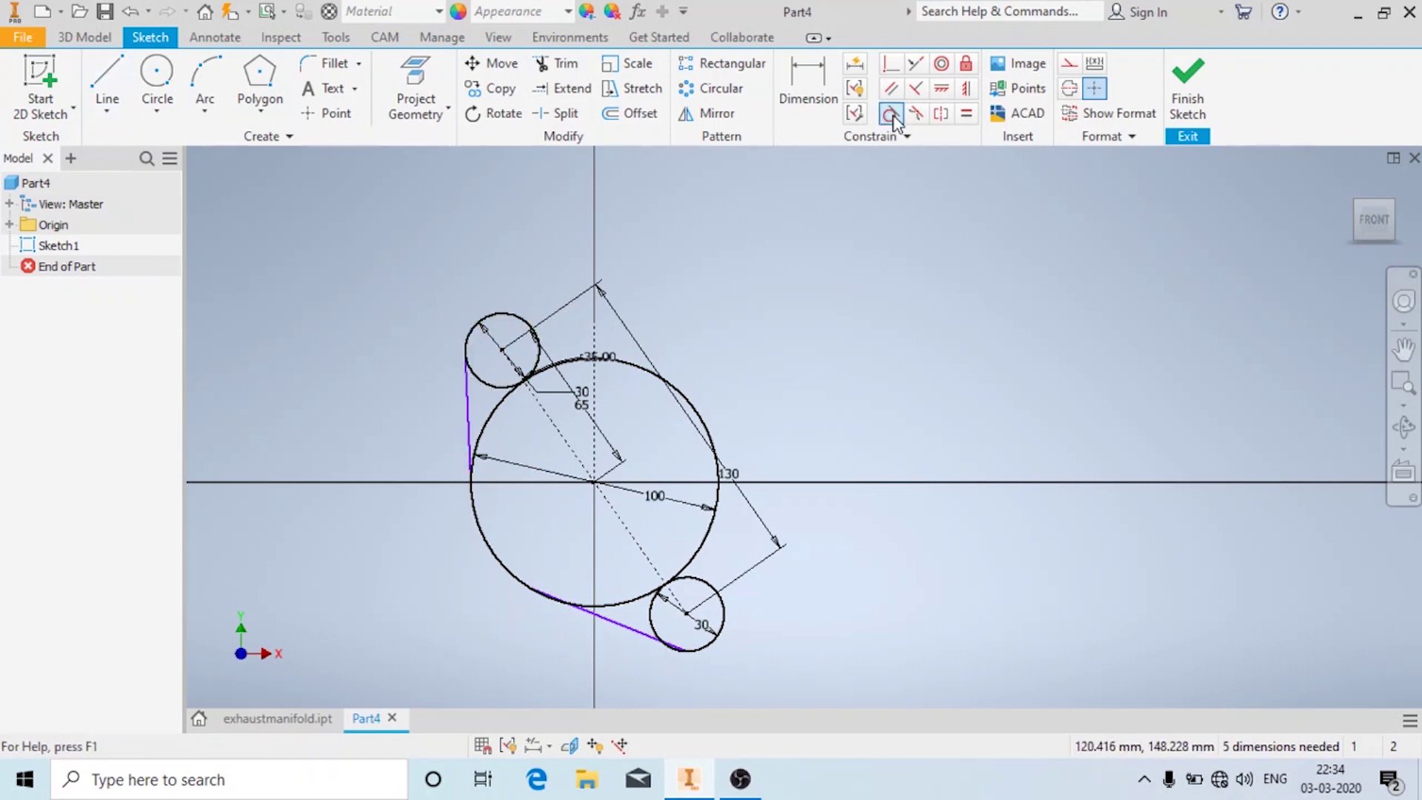
pyautogui.click(476, 376)
pyautogui.click(466, 387)
pyautogui.click(469, 440)
pyautogui.click(473, 459)
pyautogui.click(620, 620)
pyautogui.click(557, 597)
pyautogui.click(662, 631)
pyautogui.click(665, 638)
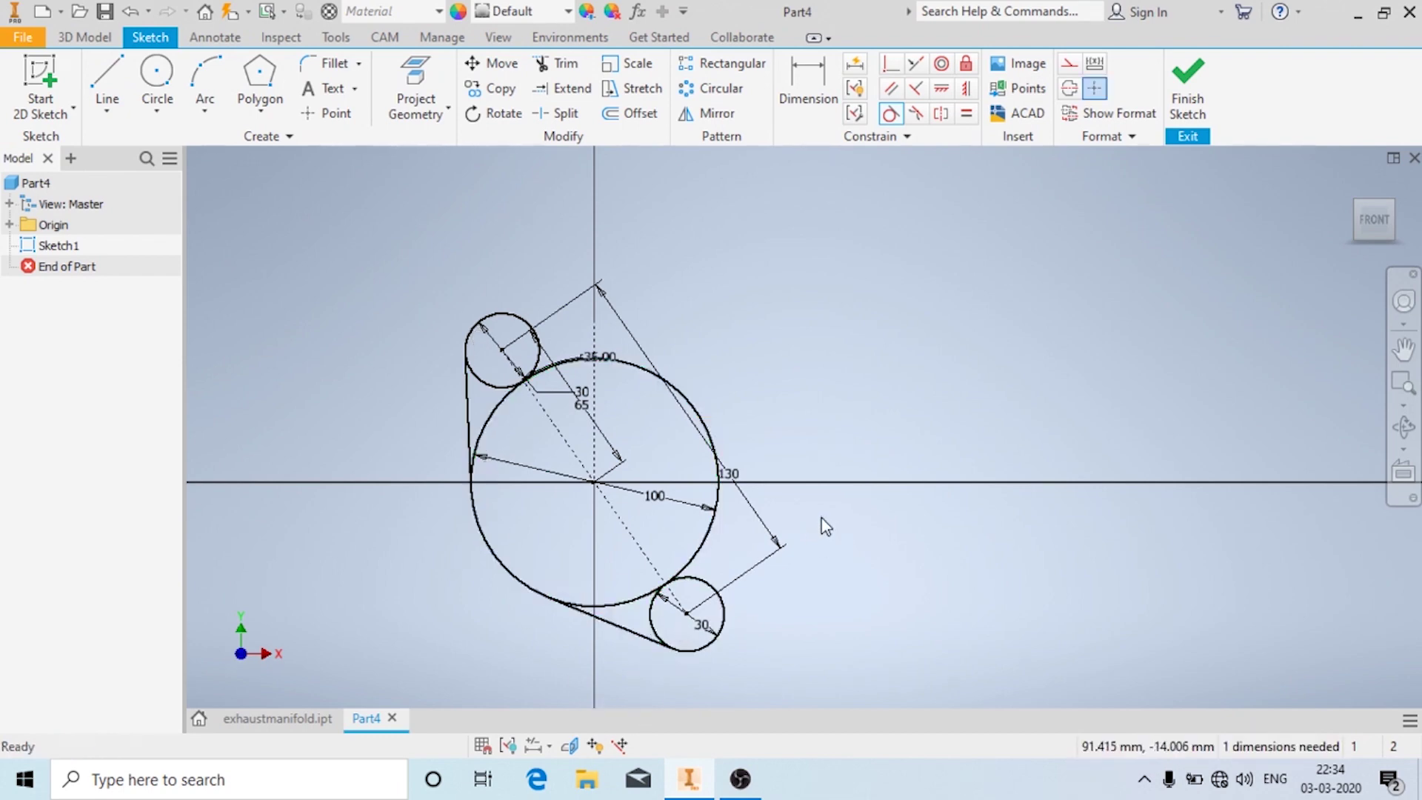
# - Mirror the two tangent lines about the slanted construction line
pyautogui.click(468, 418)
pyautogui.click(612, 629)
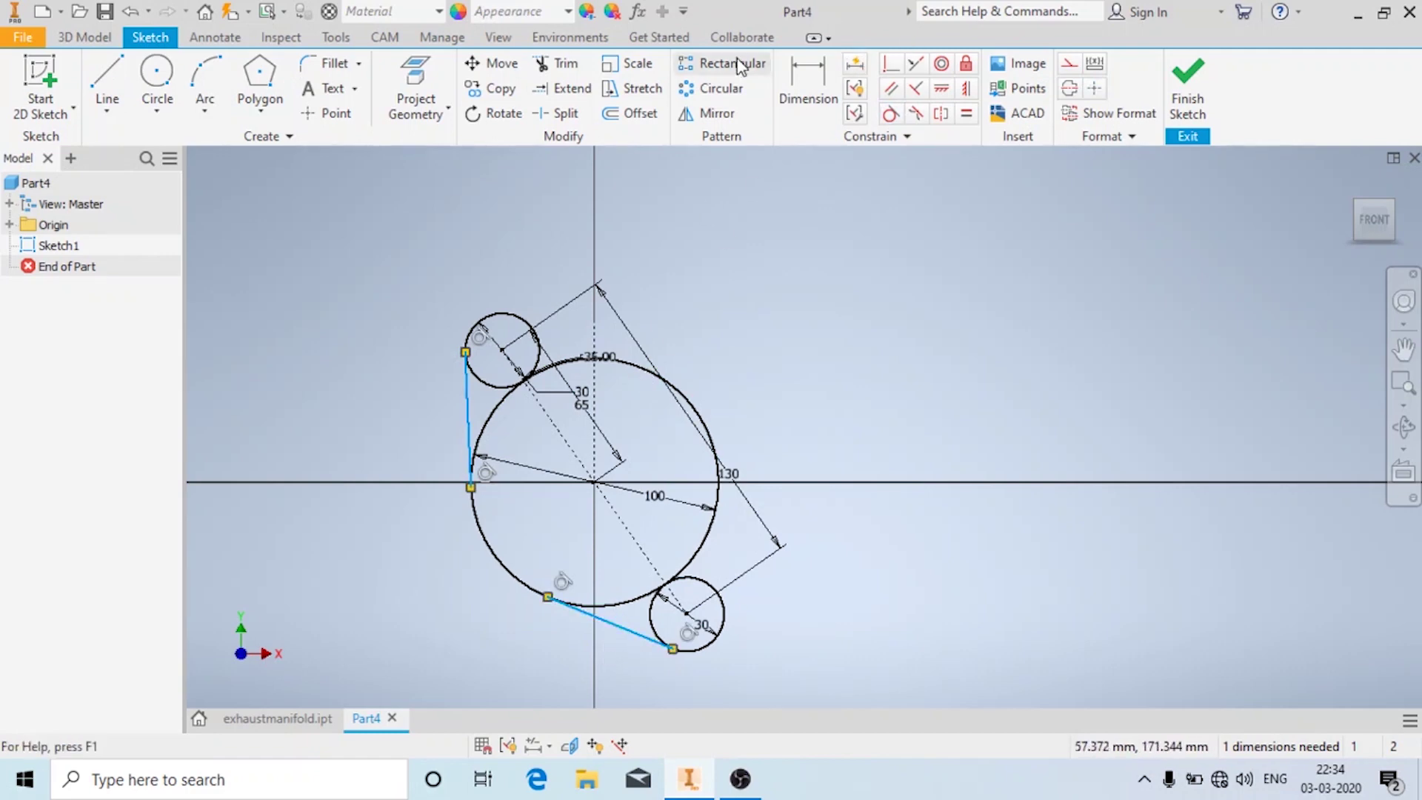
pyautogui.click(714, 116)
pyautogui.click(315, 203)
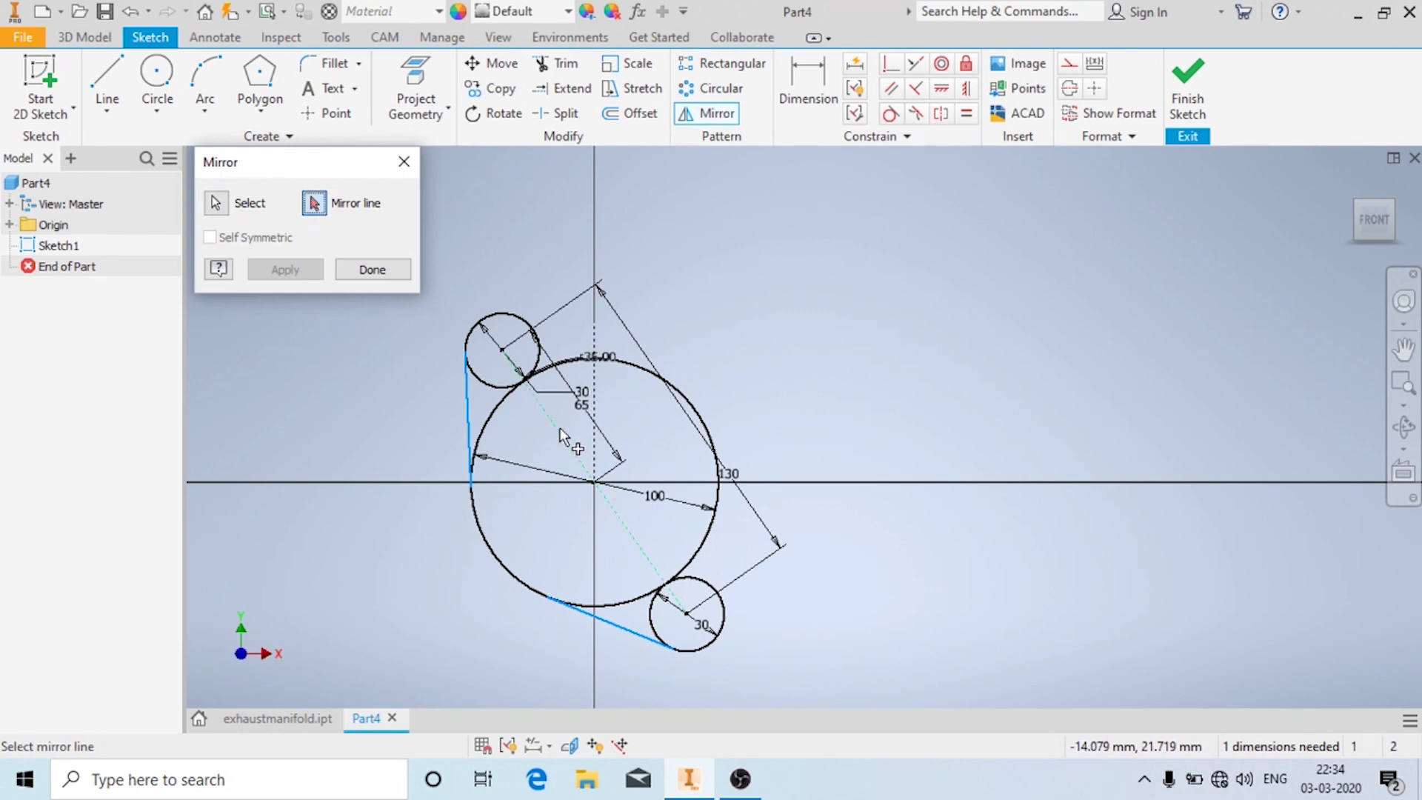
pyautogui.click(560, 430)
pyautogui.click(297, 260)
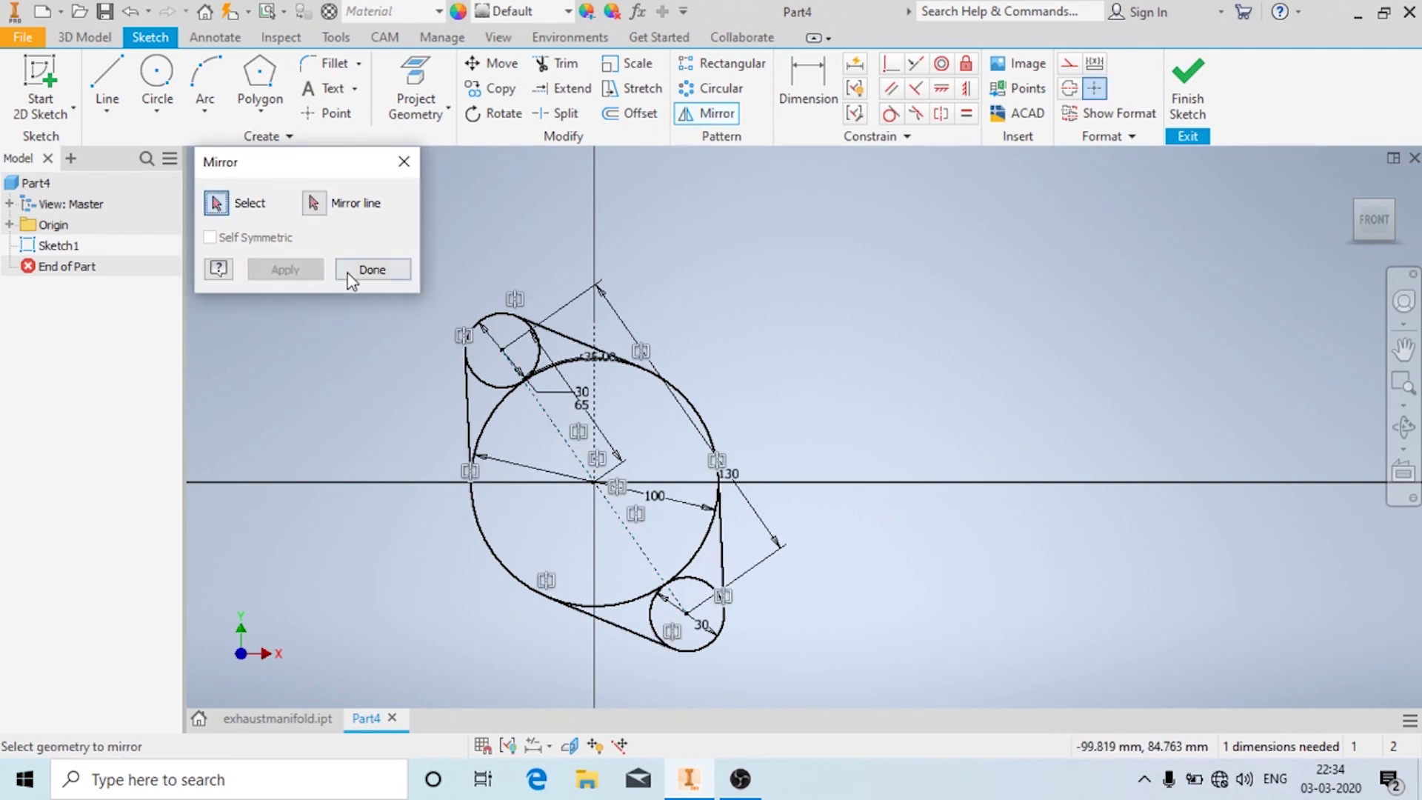
pyautogui.click(362, 273)
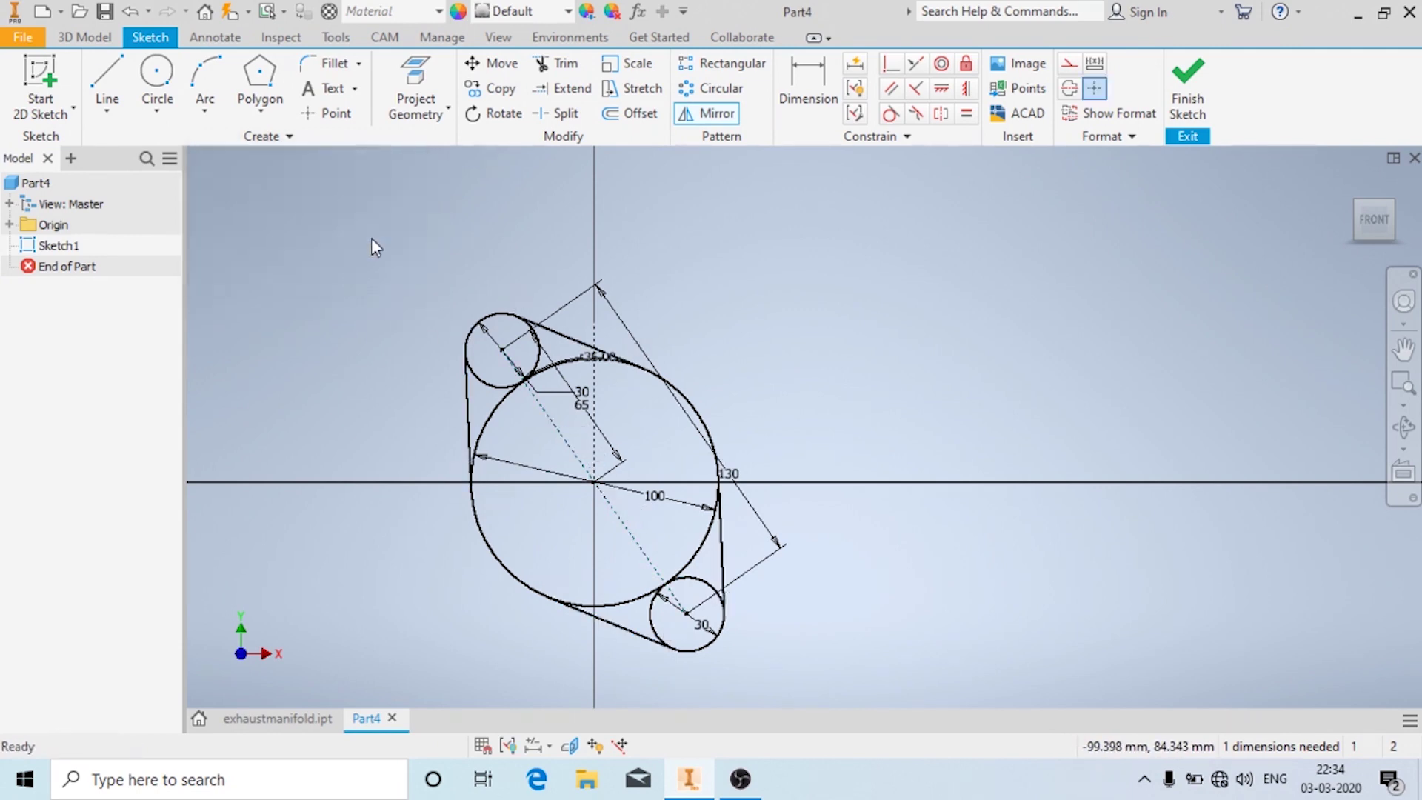
# - Trim the inner arcs of the large and small circles near both ends, leaving only the outer flange outline
pyautogui.click(566, 65)
pyautogui.moveTo(479, 392)
pyautogui.mouseDown()
pyautogui.moveTo(499, 433)
pyautogui.moveTo(492, 367)
pyautogui.moveTo(555, 409)
pyautogui.moveTo(563, 362)
pyautogui.moveTo(527, 354)
pyautogui.mouseUp()
pyautogui.moveTo(671, 530)
pyautogui.mouseDown()
pyautogui.moveTo(705, 555)
pyautogui.moveTo(694, 585)
pyautogui.moveTo(630, 571)
pyautogui.moveTo(659, 619)
pyautogui.mouseUp()
pyautogui.click(807, 83)
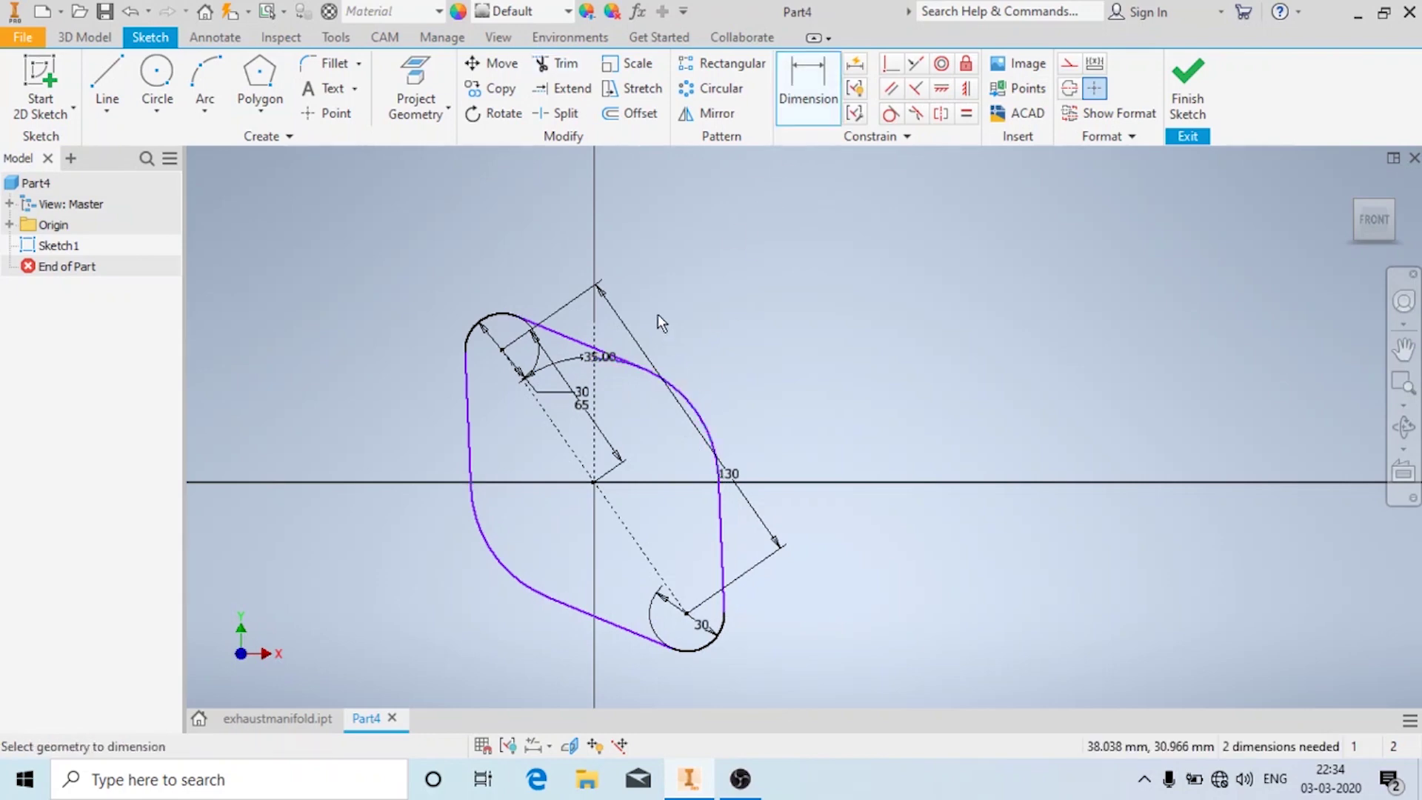
pyautogui.click(556, 63)
pyautogui.scroll(5, 620, 348)
pyautogui.scroll(-4, 609, 217)
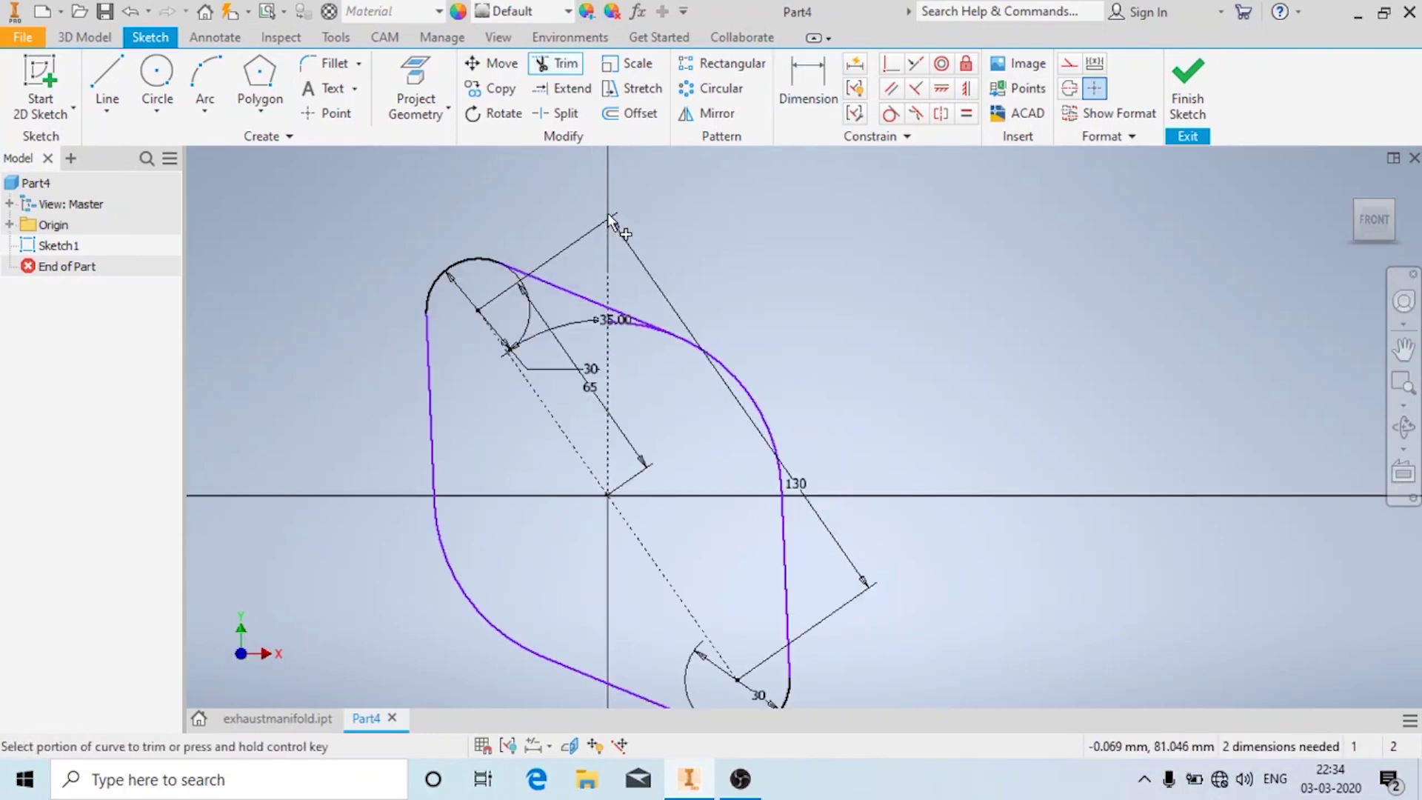
pyautogui.scroll(3, 651, 343)
pyautogui.moveTo(651, 387)
pyautogui.mouseDown()
pyautogui.moveTo(593, 334)
pyautogui.moveTo(542, 323)
pyautogui.mouseUp()
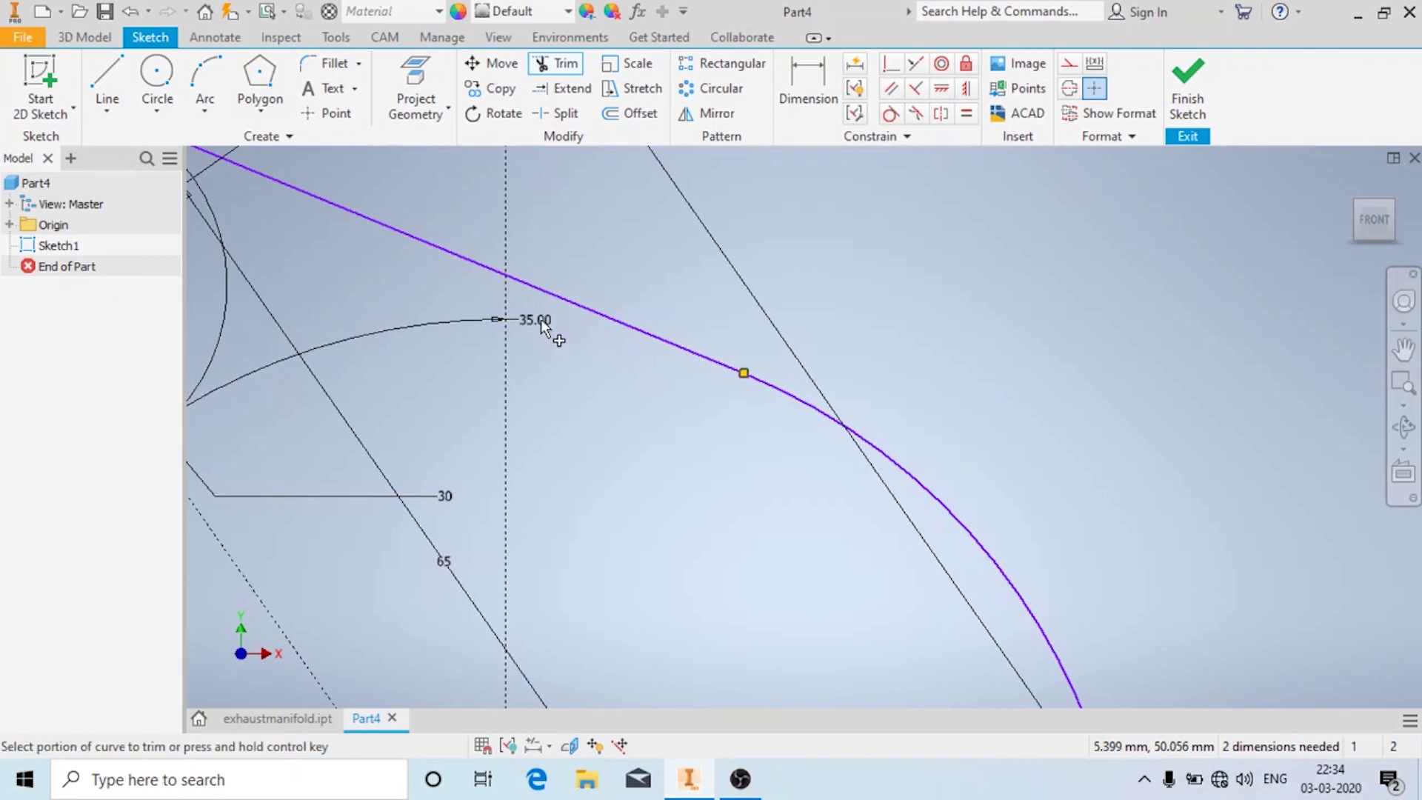
pyautogui.scroll(-5, 541, 323)
# - Dimension the radius of the flange outline's large upper-right arc as 50 mm
pyautogui.click(807, 85)
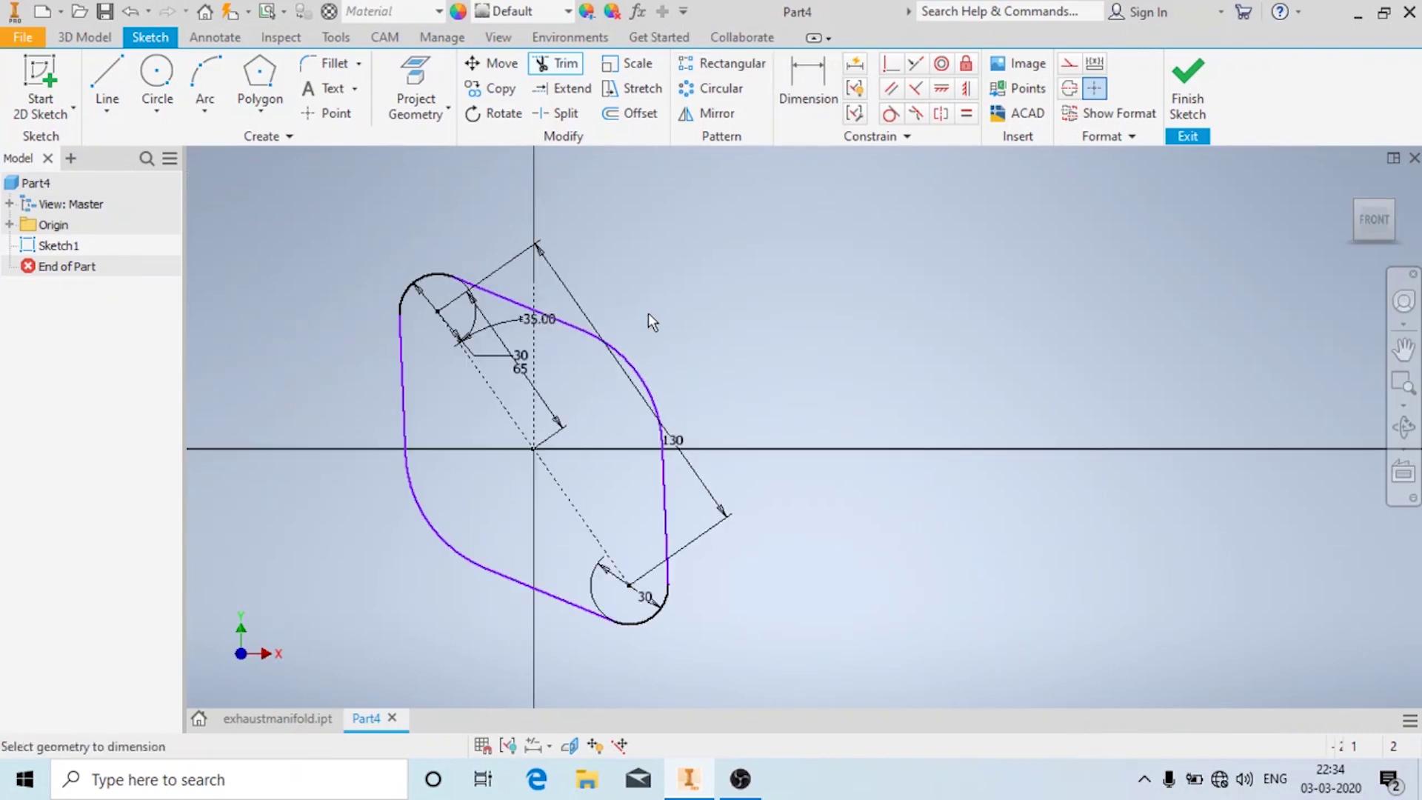
pyautogui.click(629, 361)
pyautogui.click(608, 402)
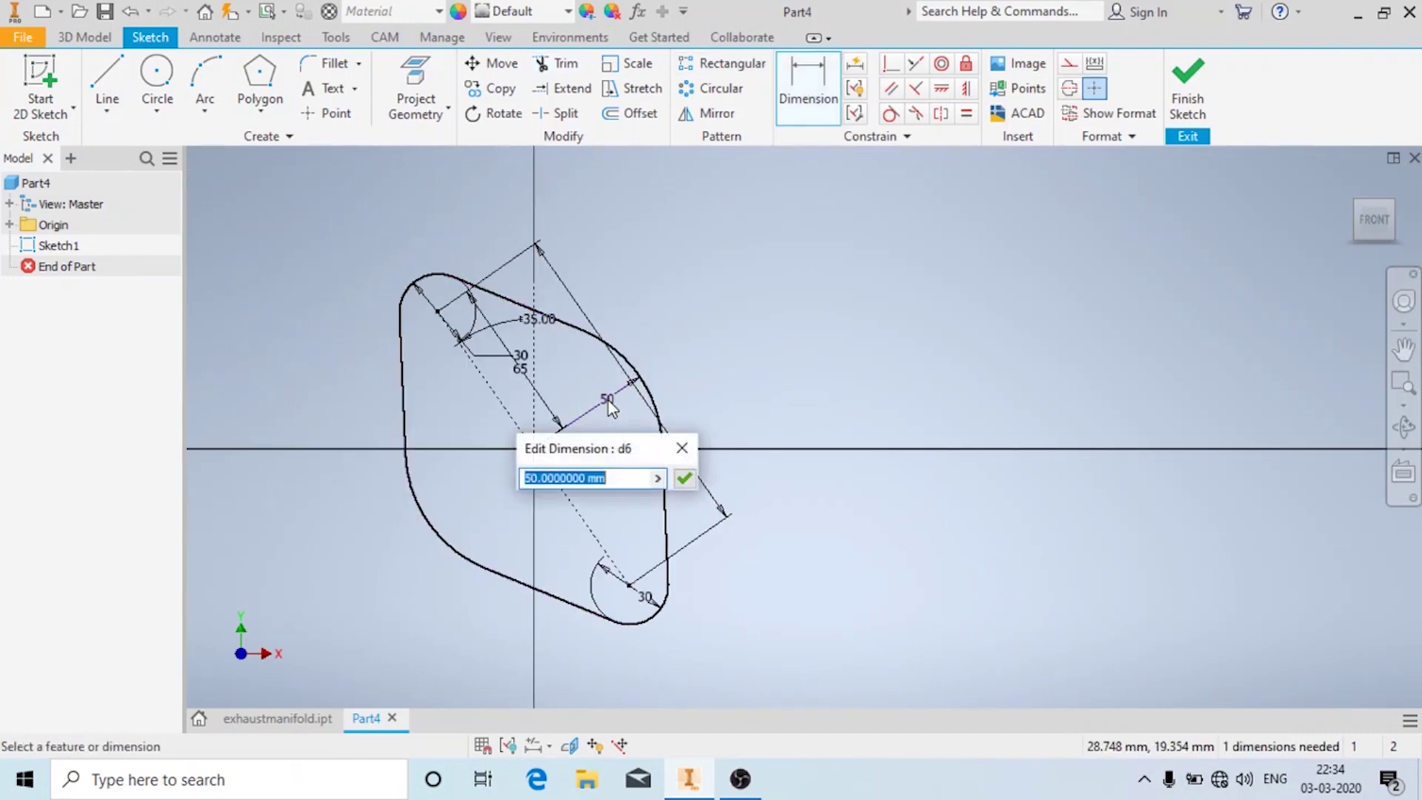
pyautogui.click(684, 483)
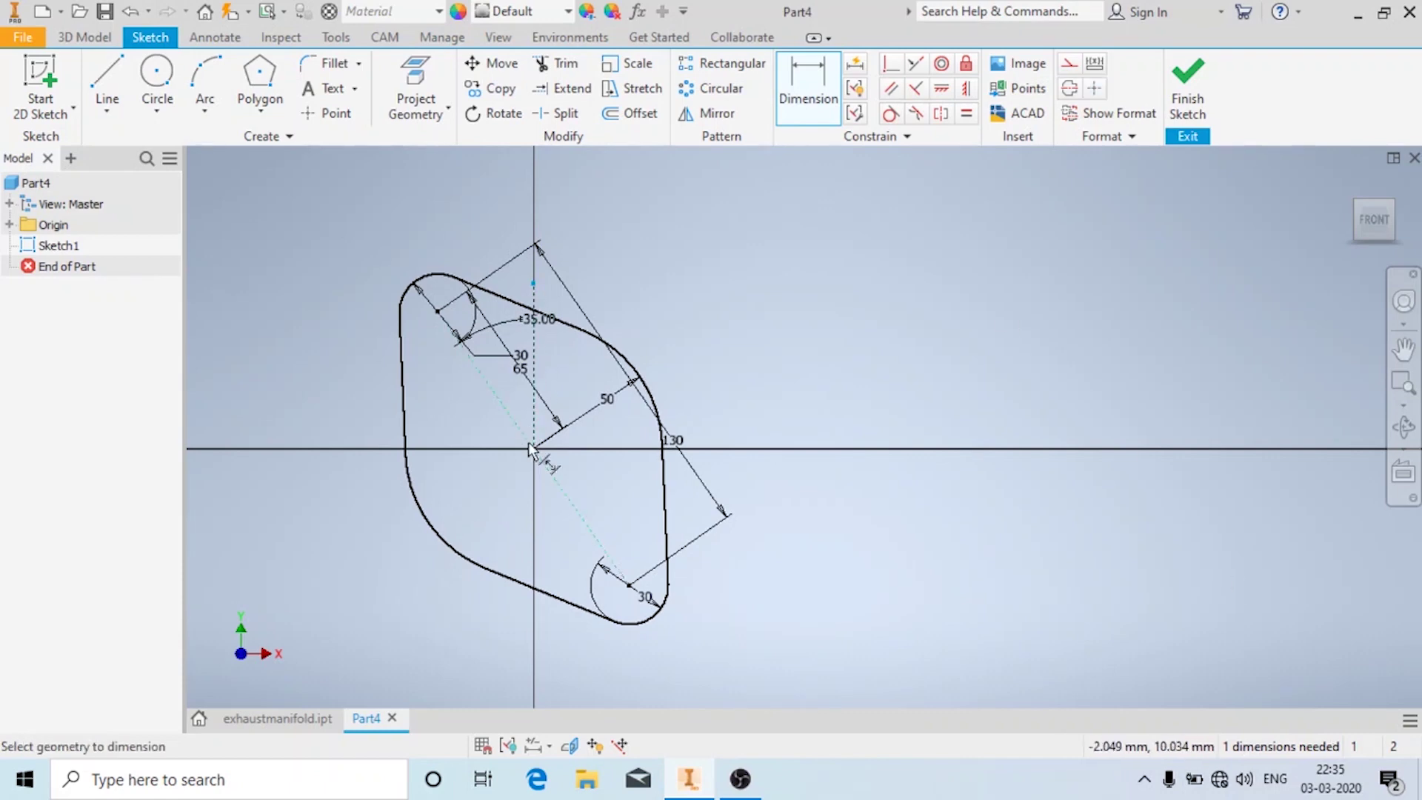
# - Dimension the vertical construction line's length as 100 mm
pyautogui.click(853, 361)
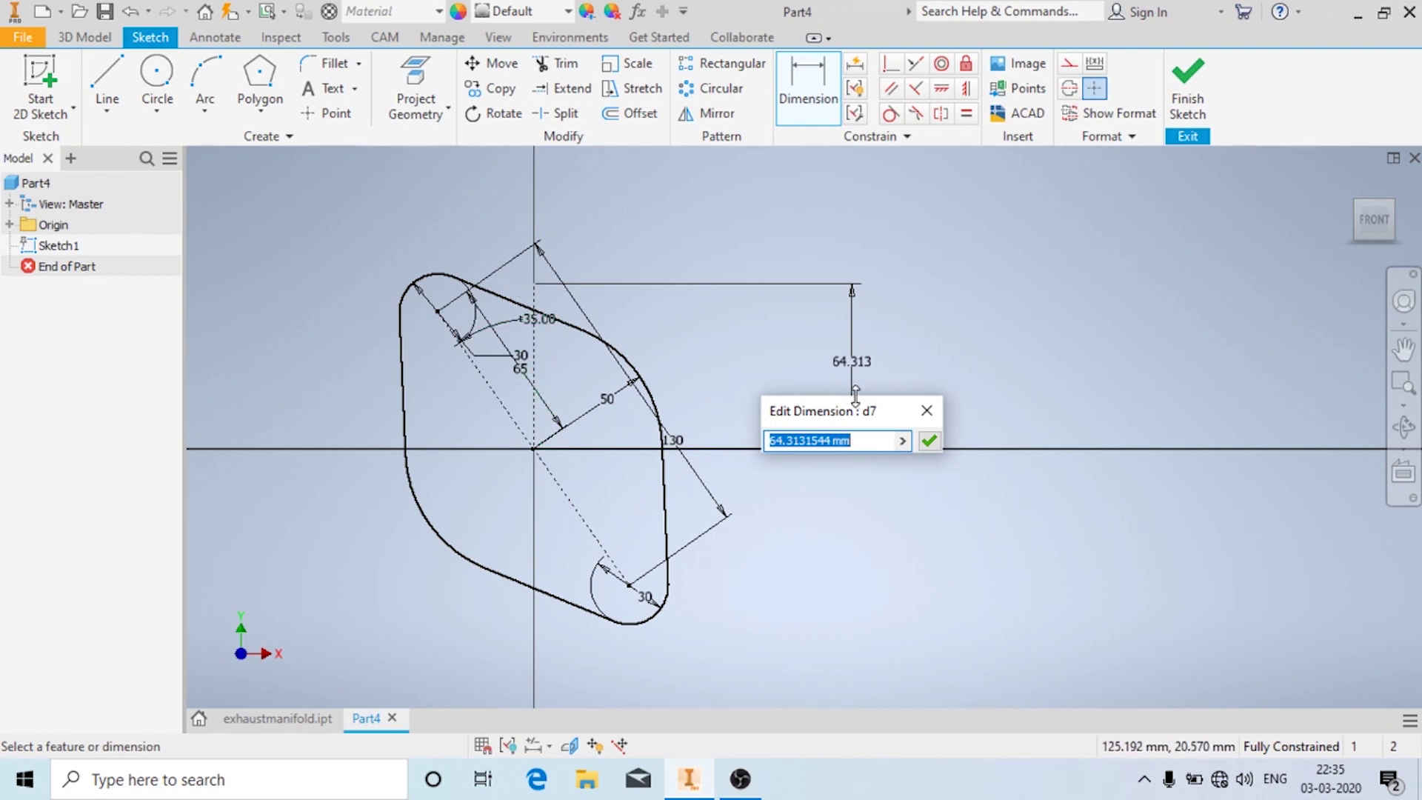
pyautogui.write('100')
pyautogui.press('Return')
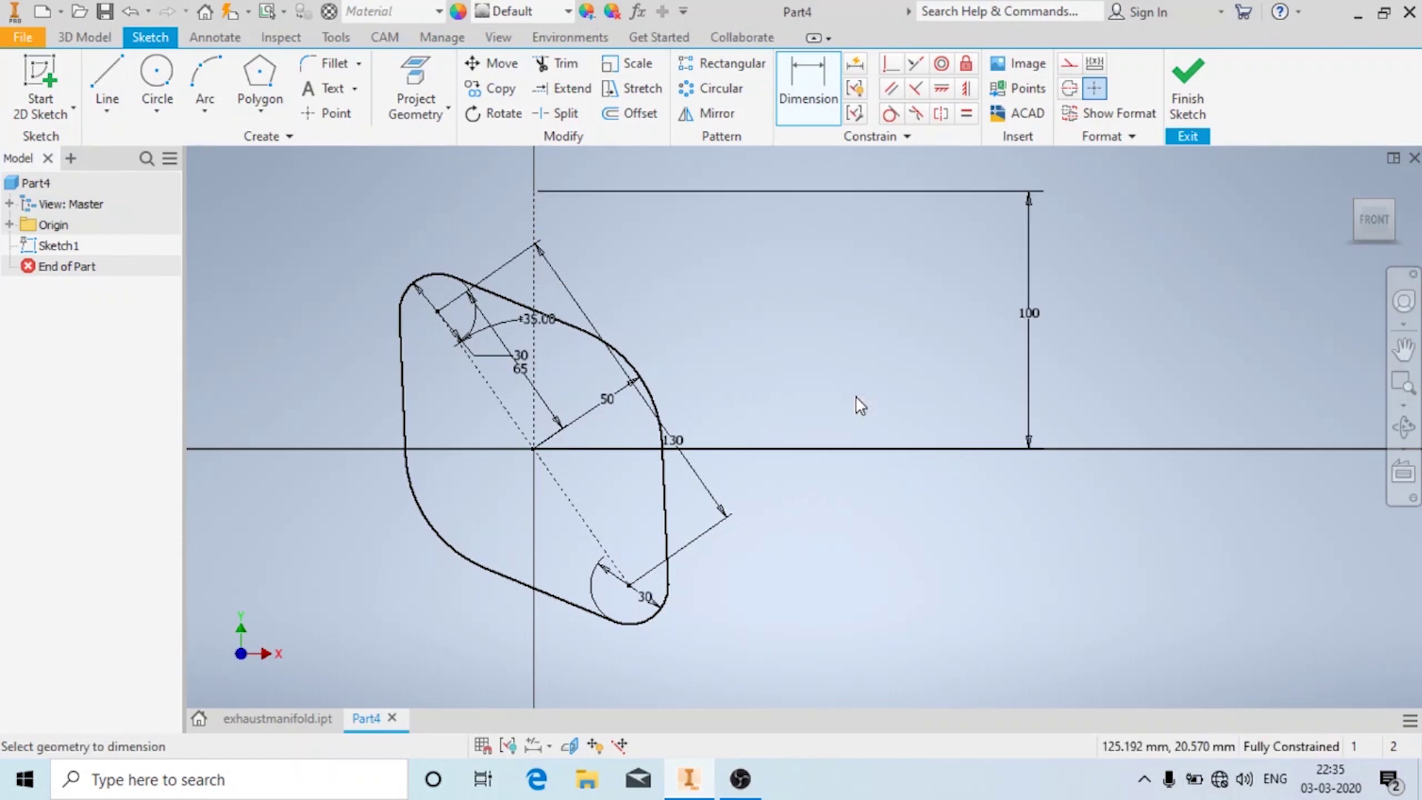
# - Draw 16 mm diameter bolt hole circles centered on both endpoints of the slanted construction line
pyautogui.click(178, 102)
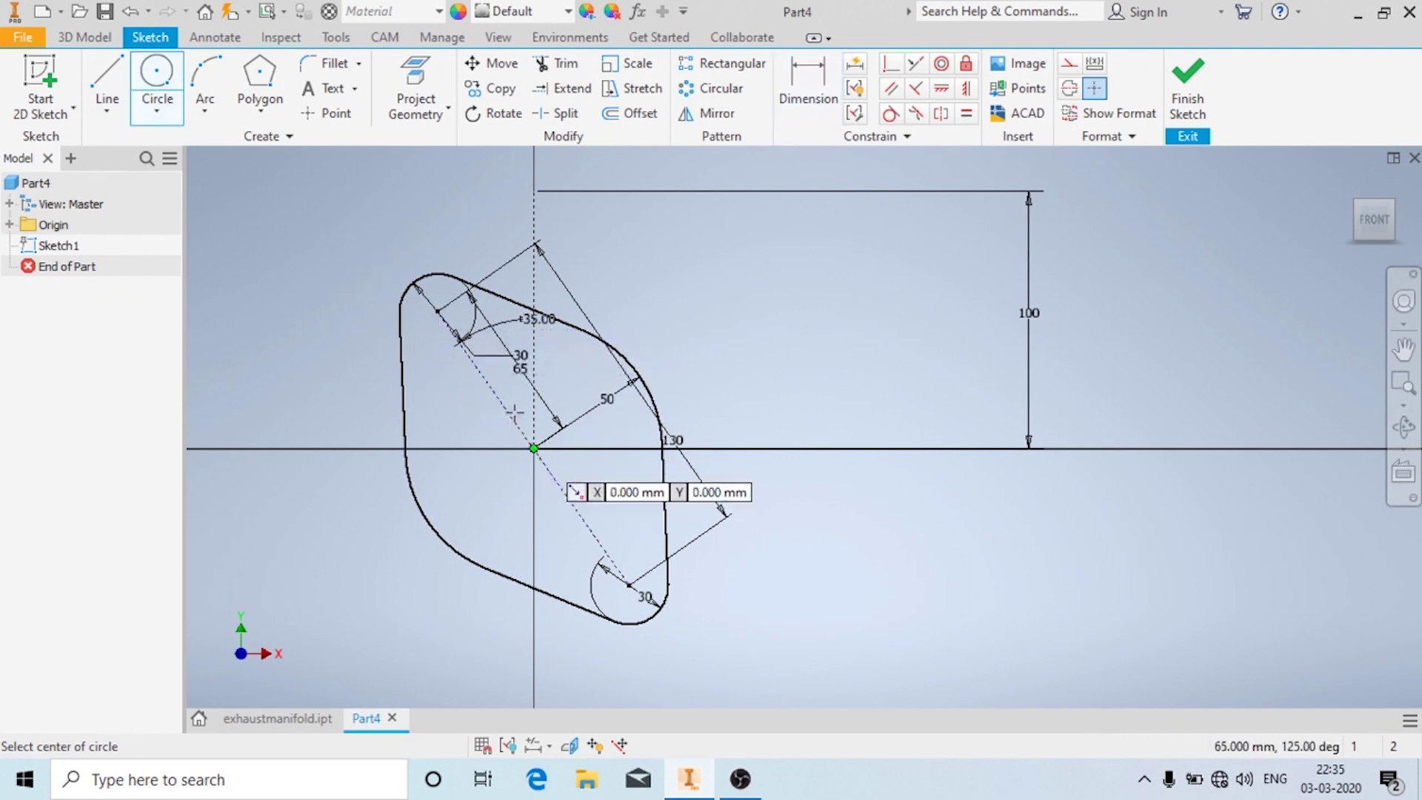
pyautogui.click(439, 311)
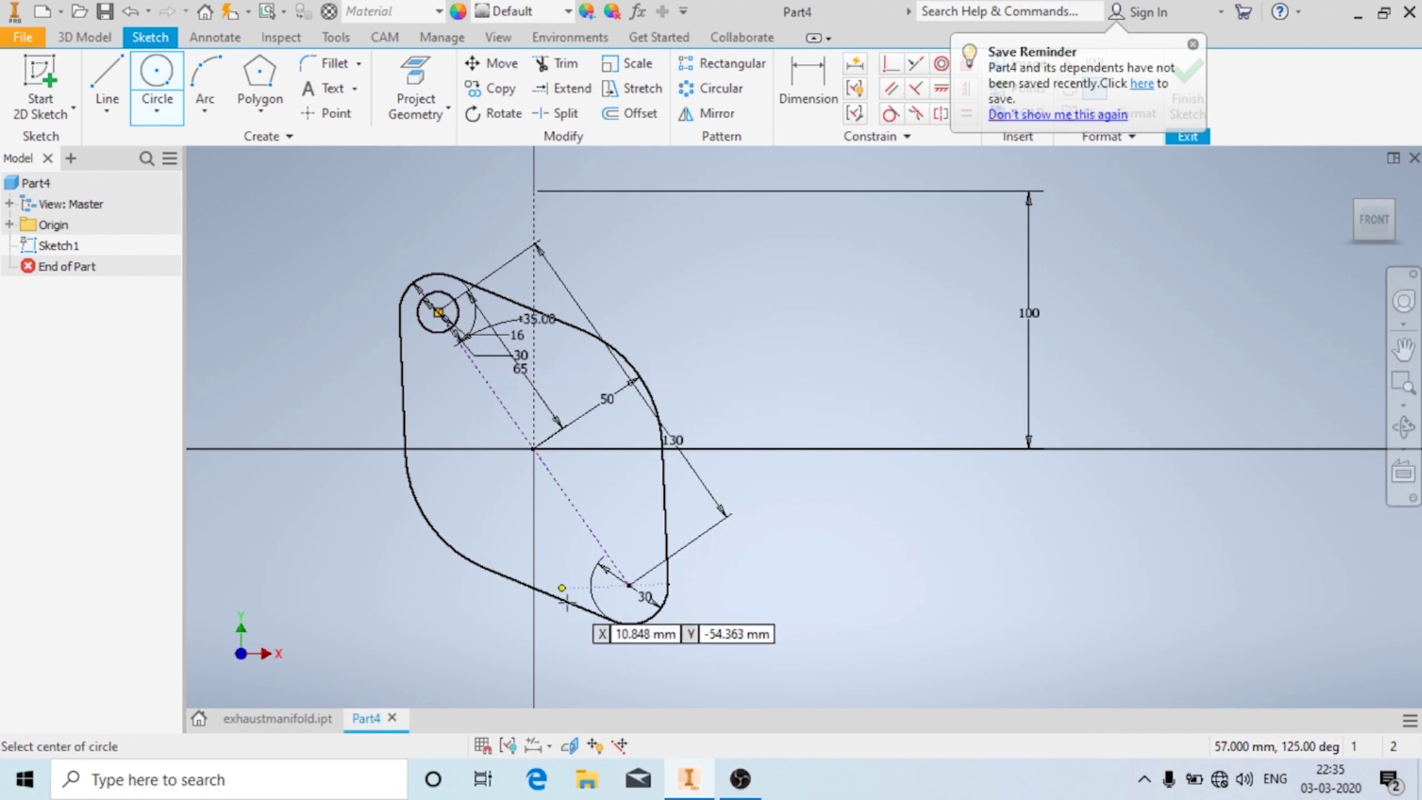
pyautogui.click(629, 585)
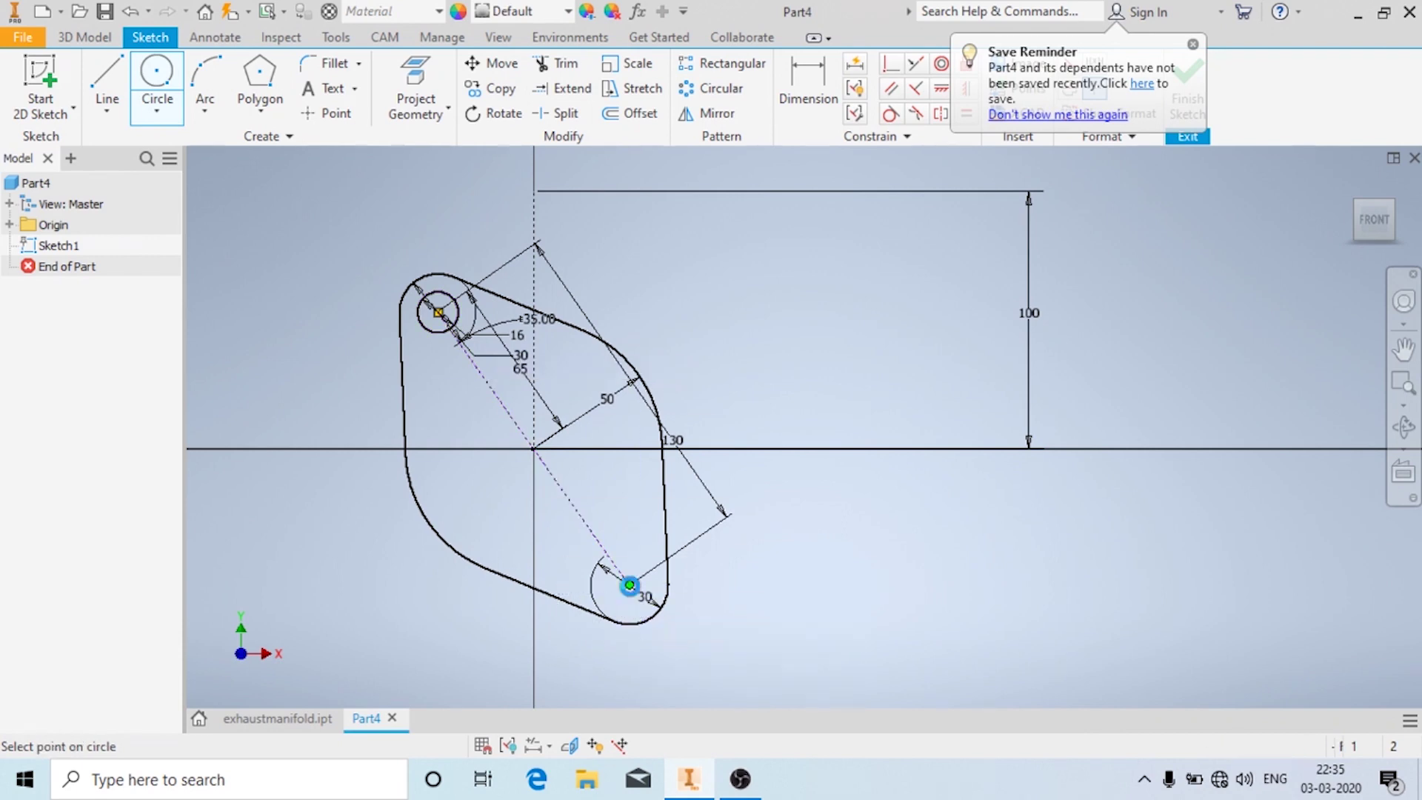
pyautogui.click(639, 604)
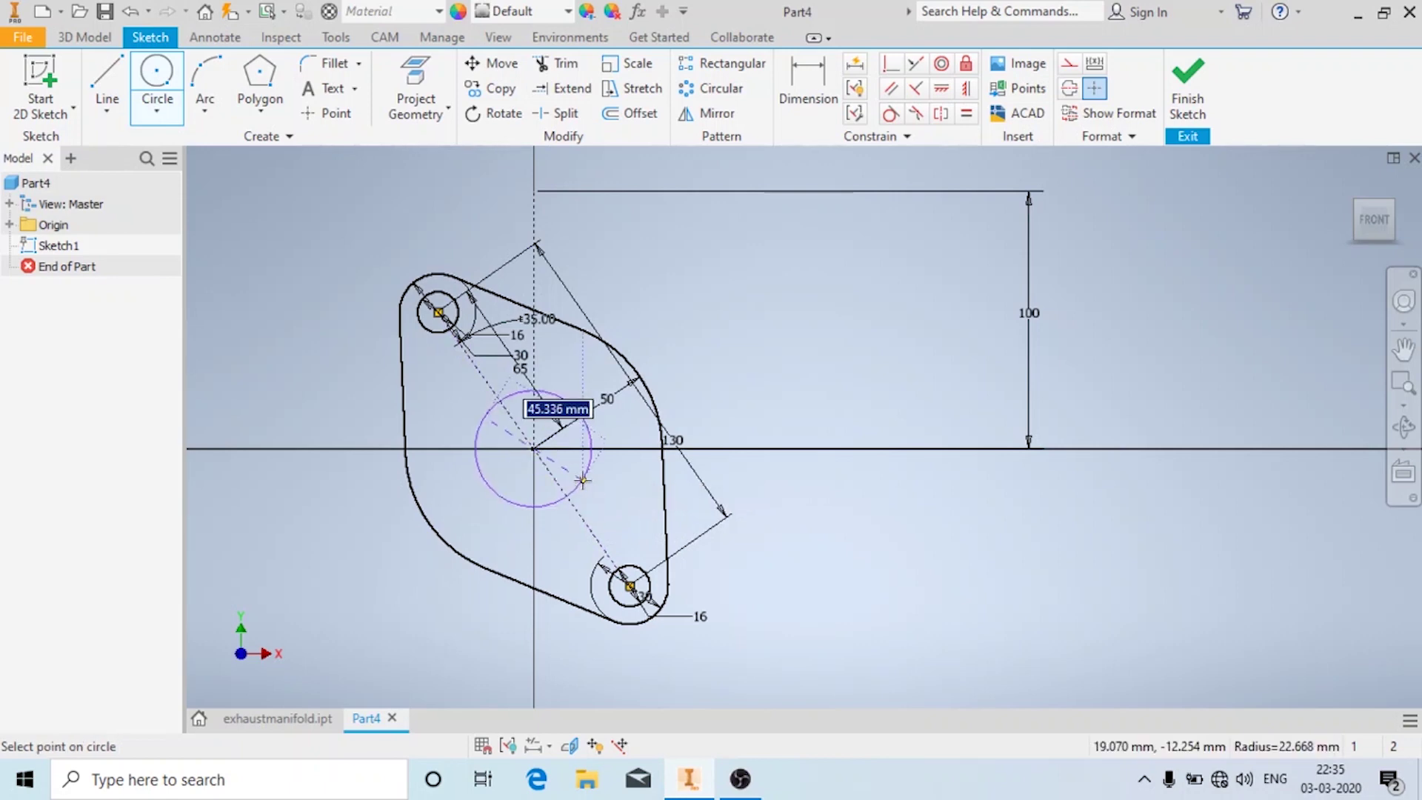
# - Draw a 65 mm diameter circle centered on the sketch origin and finish the sketch
pyautogui.write('65')
pyautogui.press('Return')
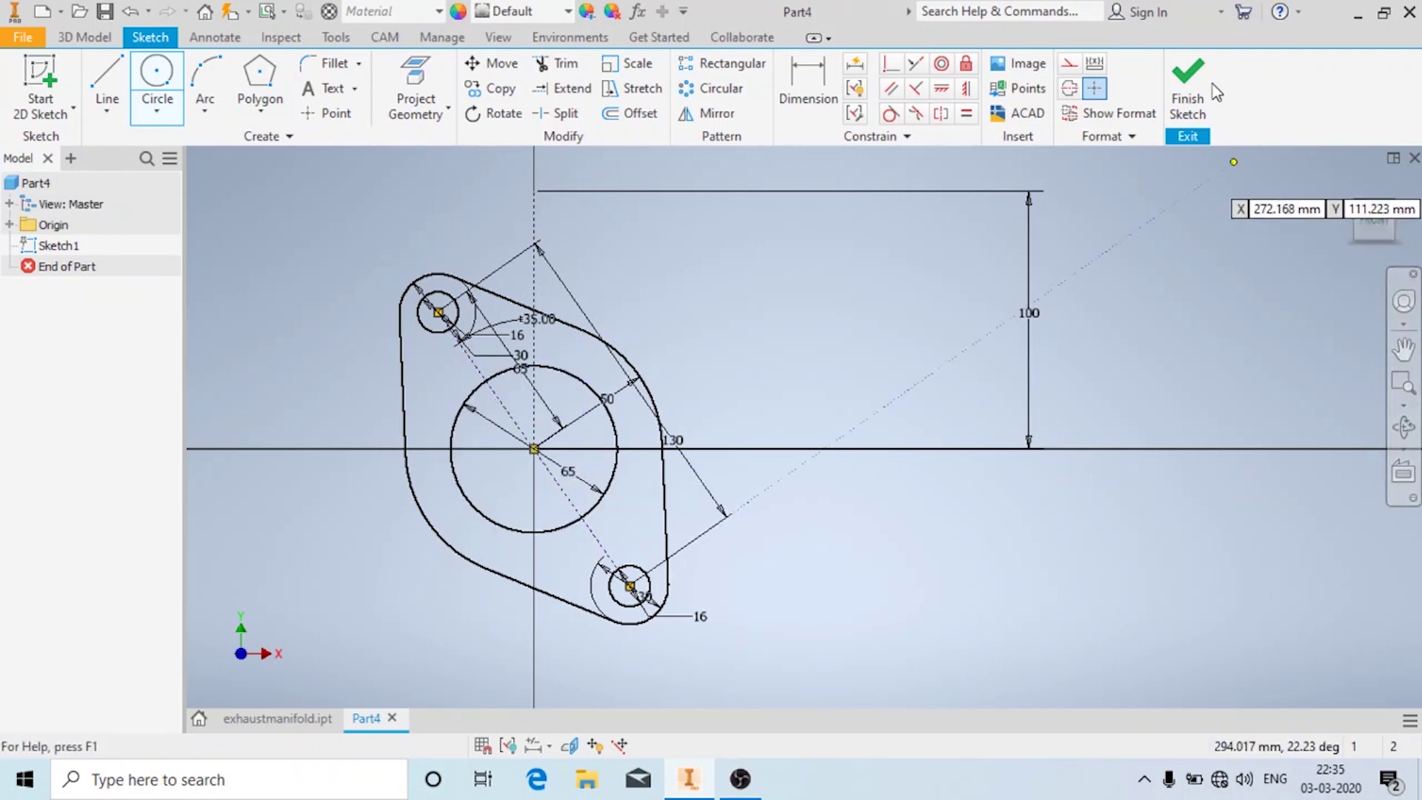
pyautogui.click(1191, 92)
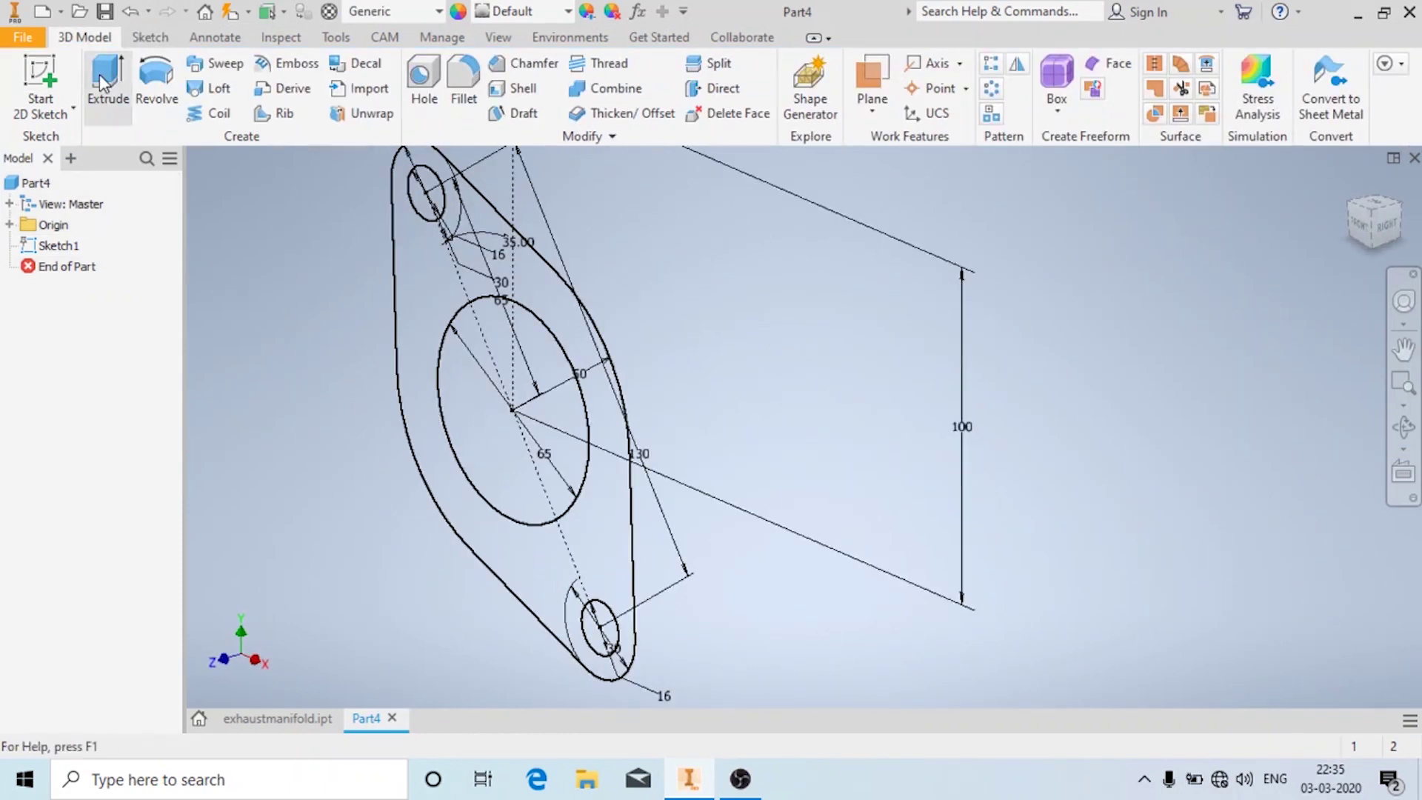
# - Extrude the flange profile, leaving its three holes open, to a distance of 5 mm
pyautogui.click(107, 81)
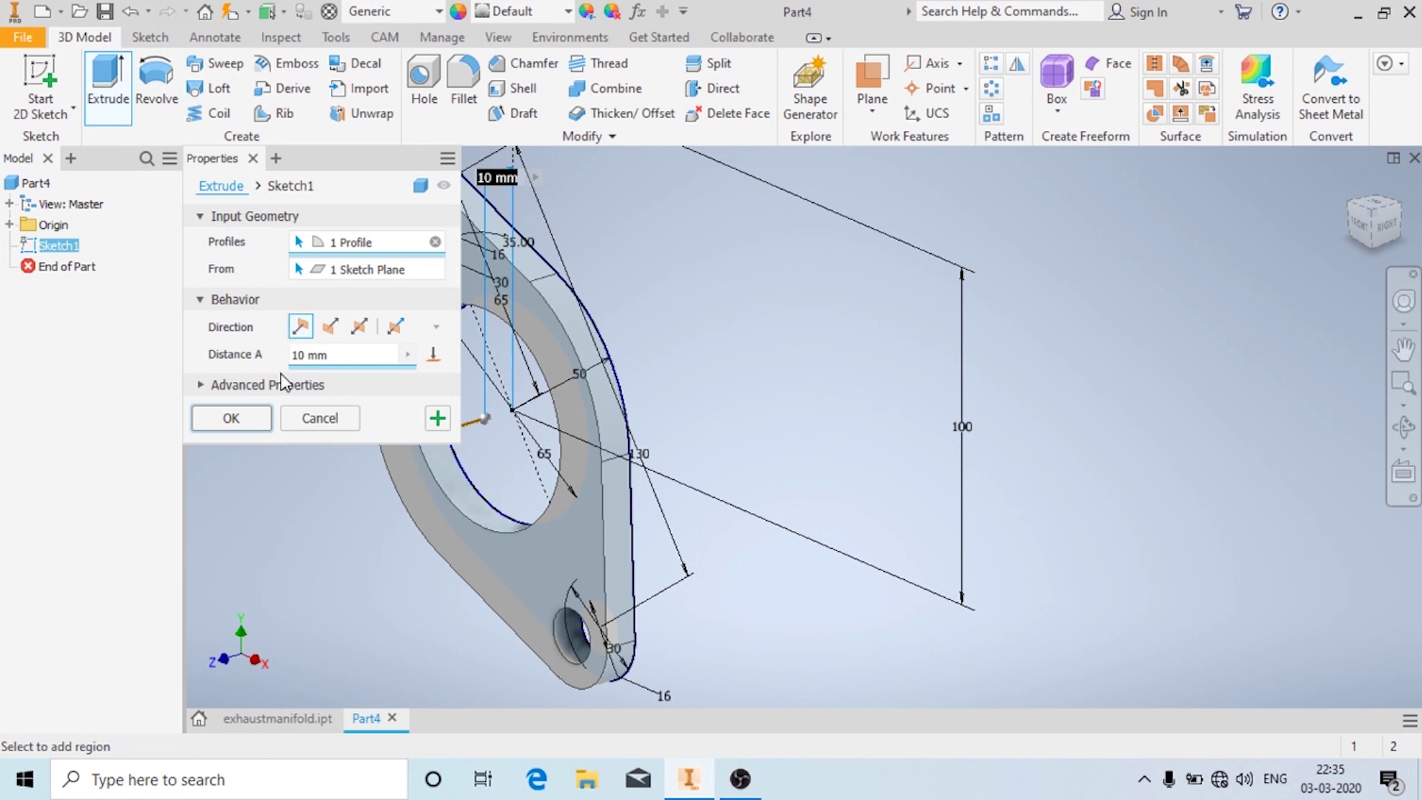
pyautogui.write('5')
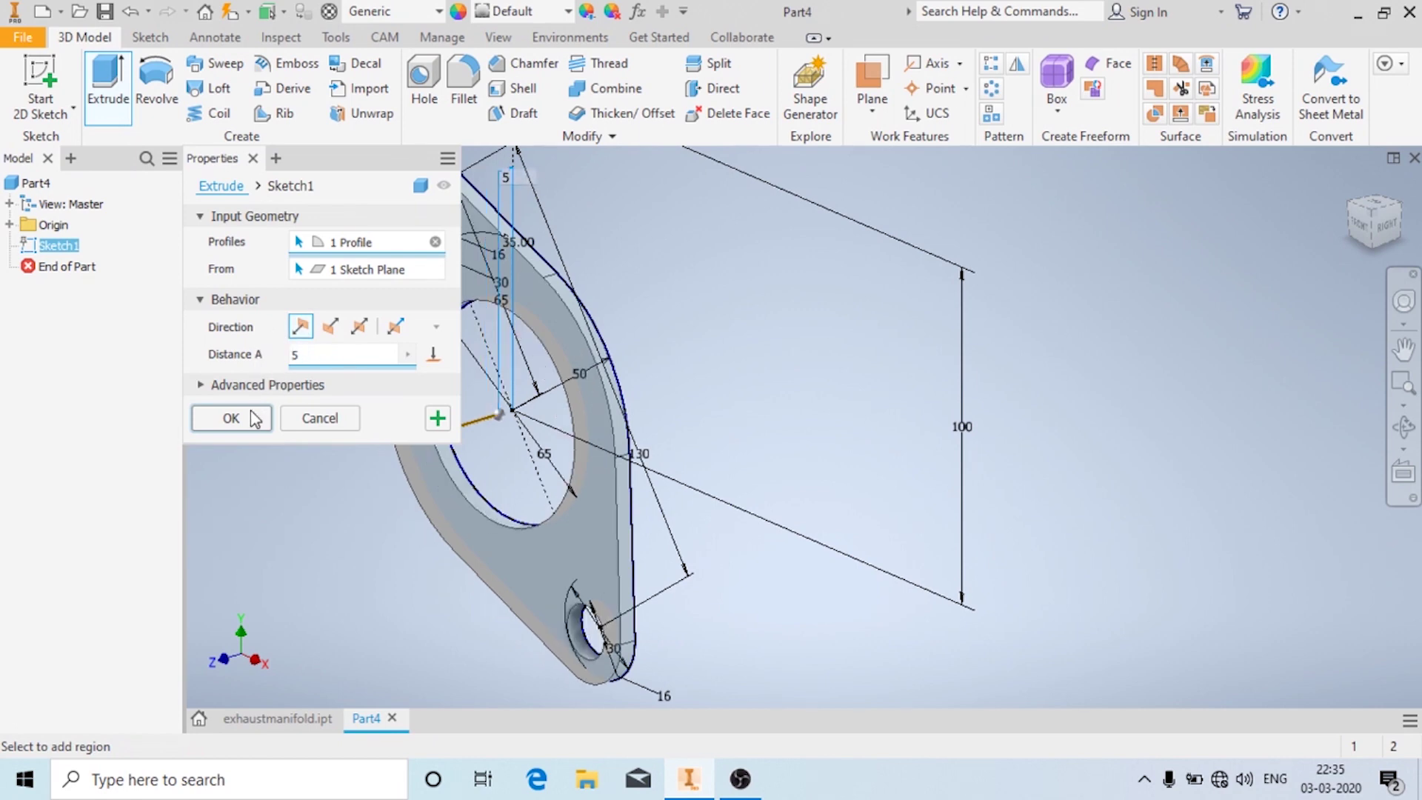
pyautogui.click(237, 417)
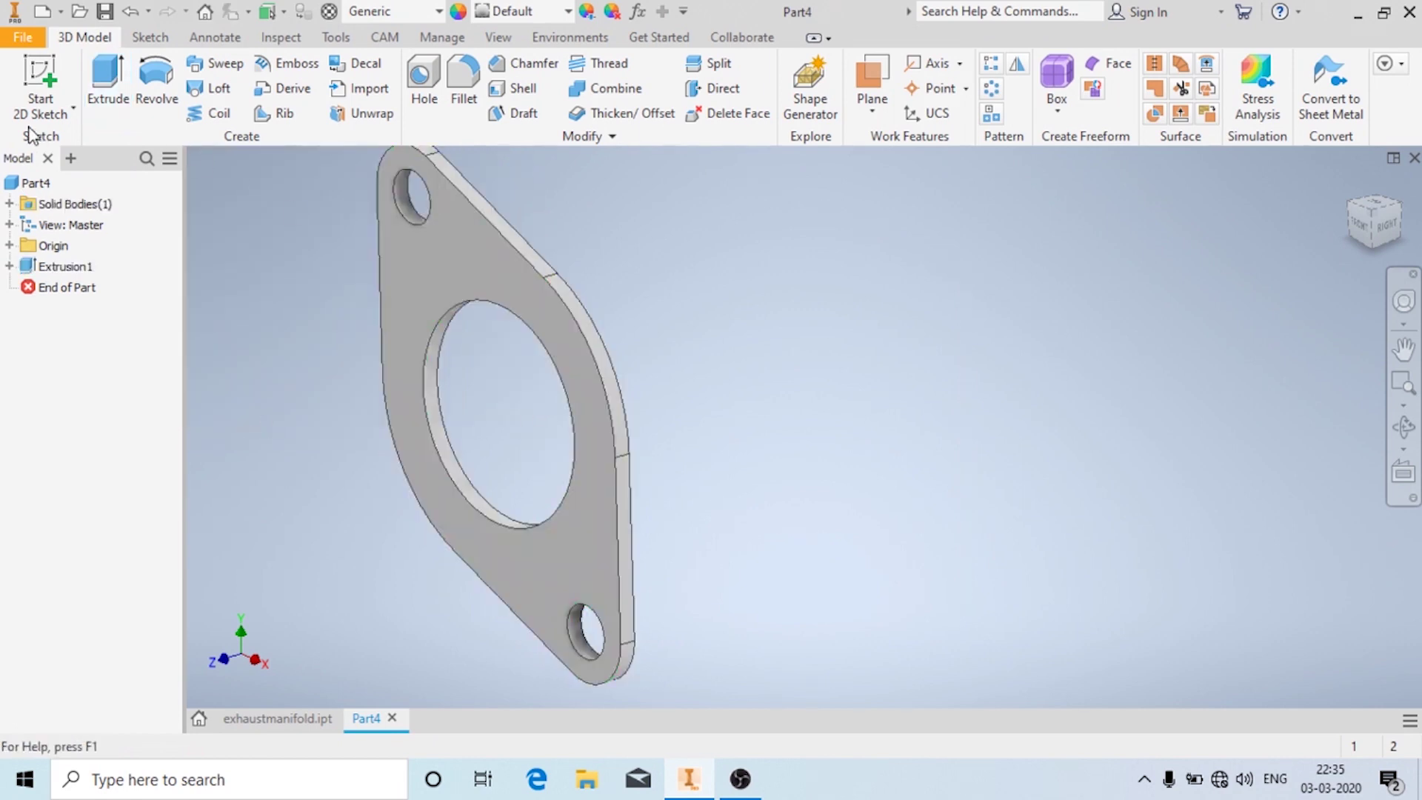
# - Create a rectangular pattern of the flange extrusion along the X axis with 4 instances spaced 120 mm apart
pyautogui.click(991, 65)
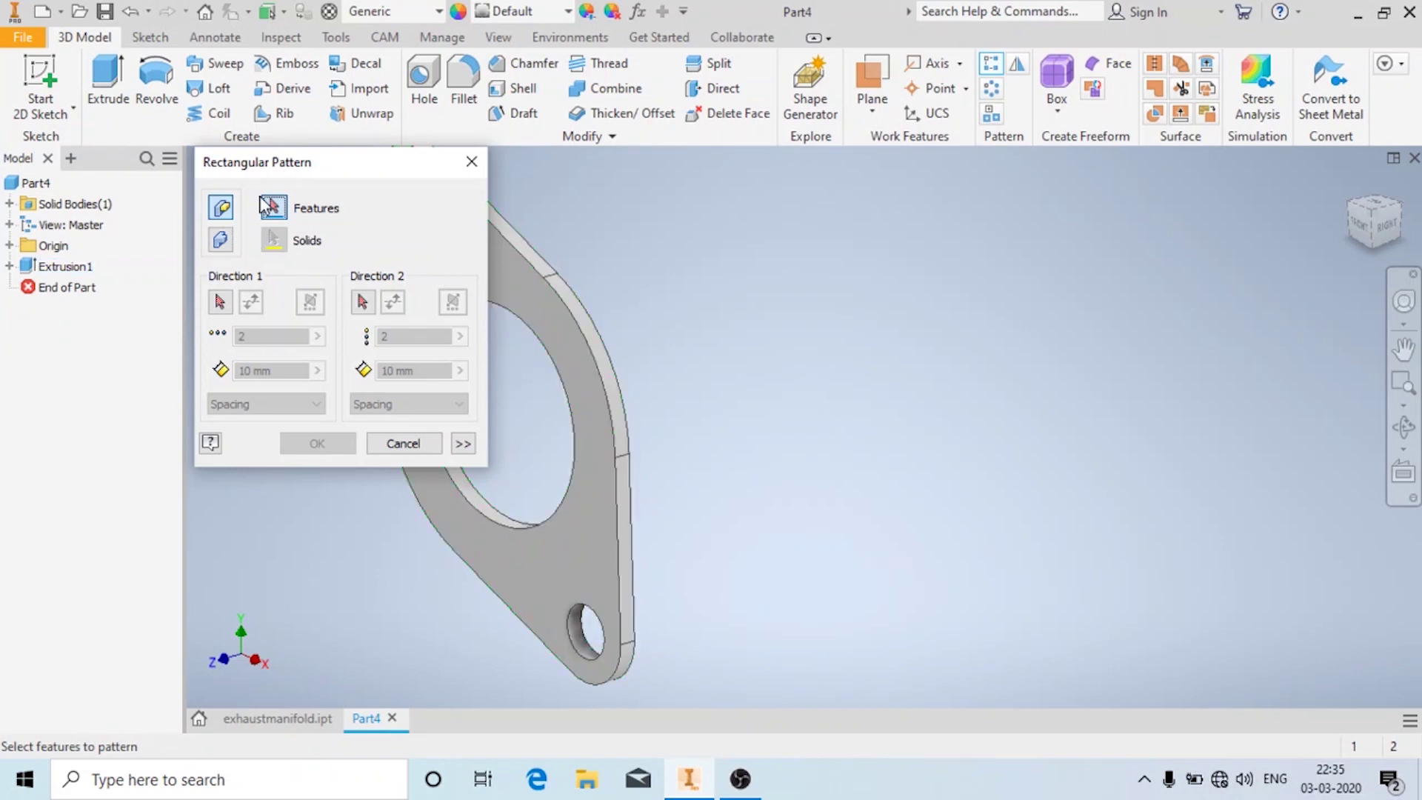
pyautogui.click(589, 316)
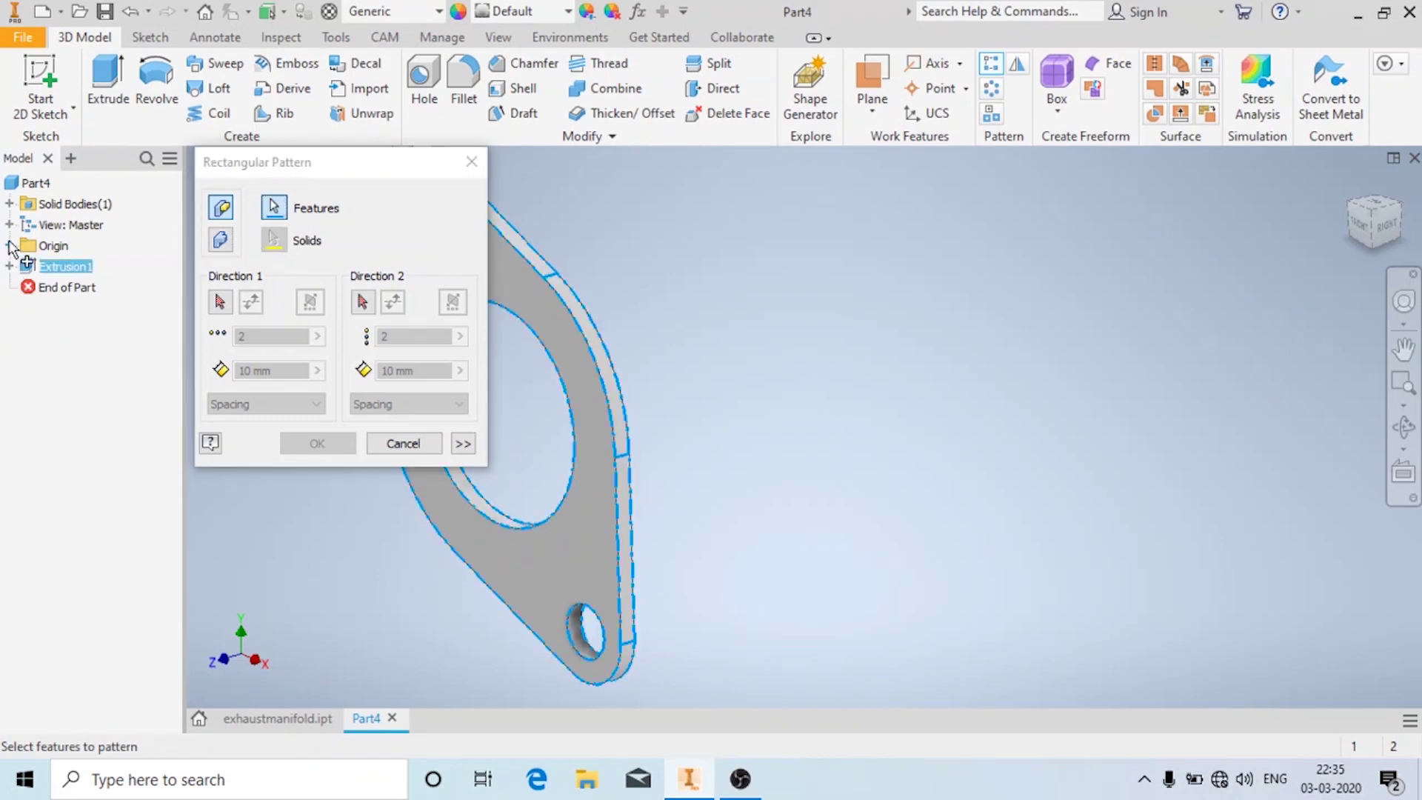
pyautogui.click(220, 302)
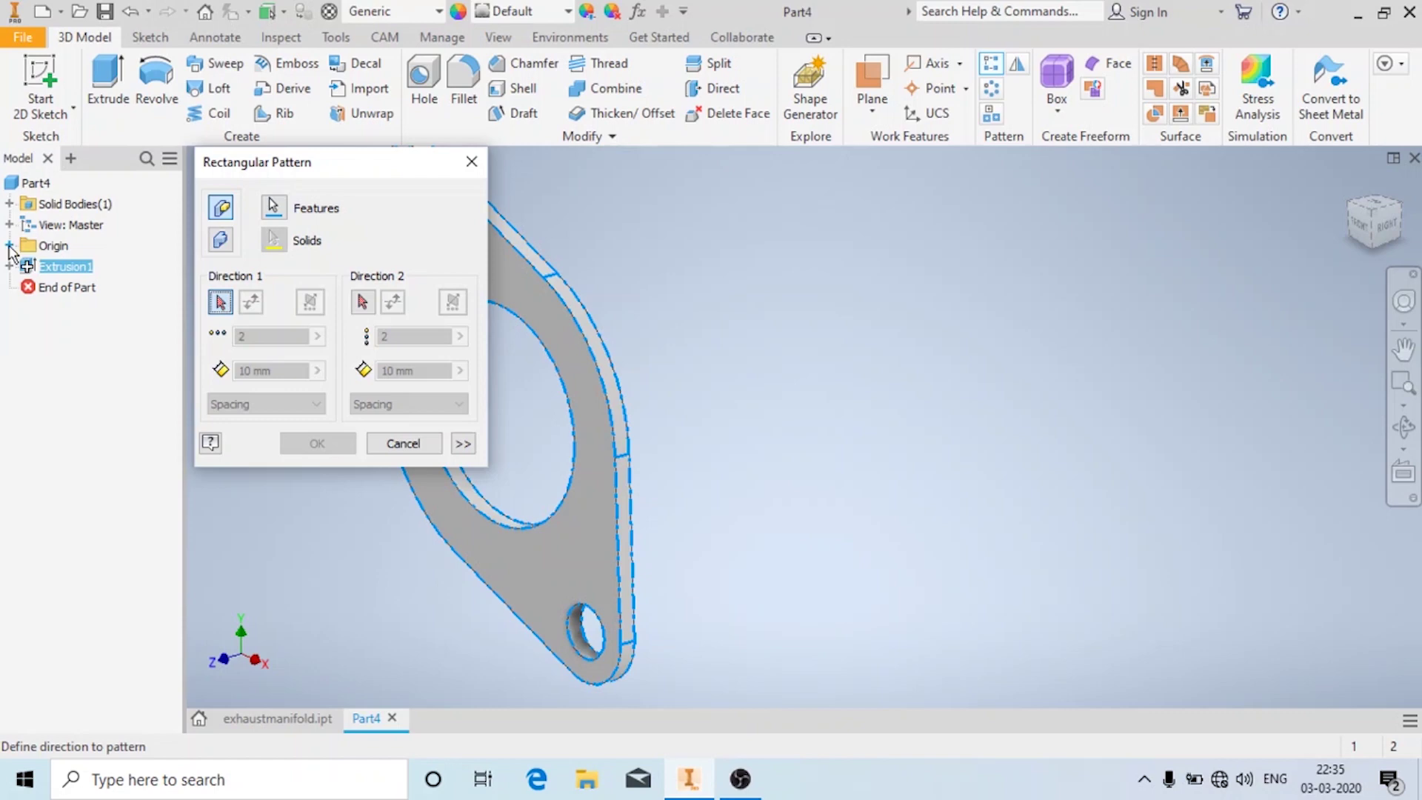
pyautogui.click(9, 245)
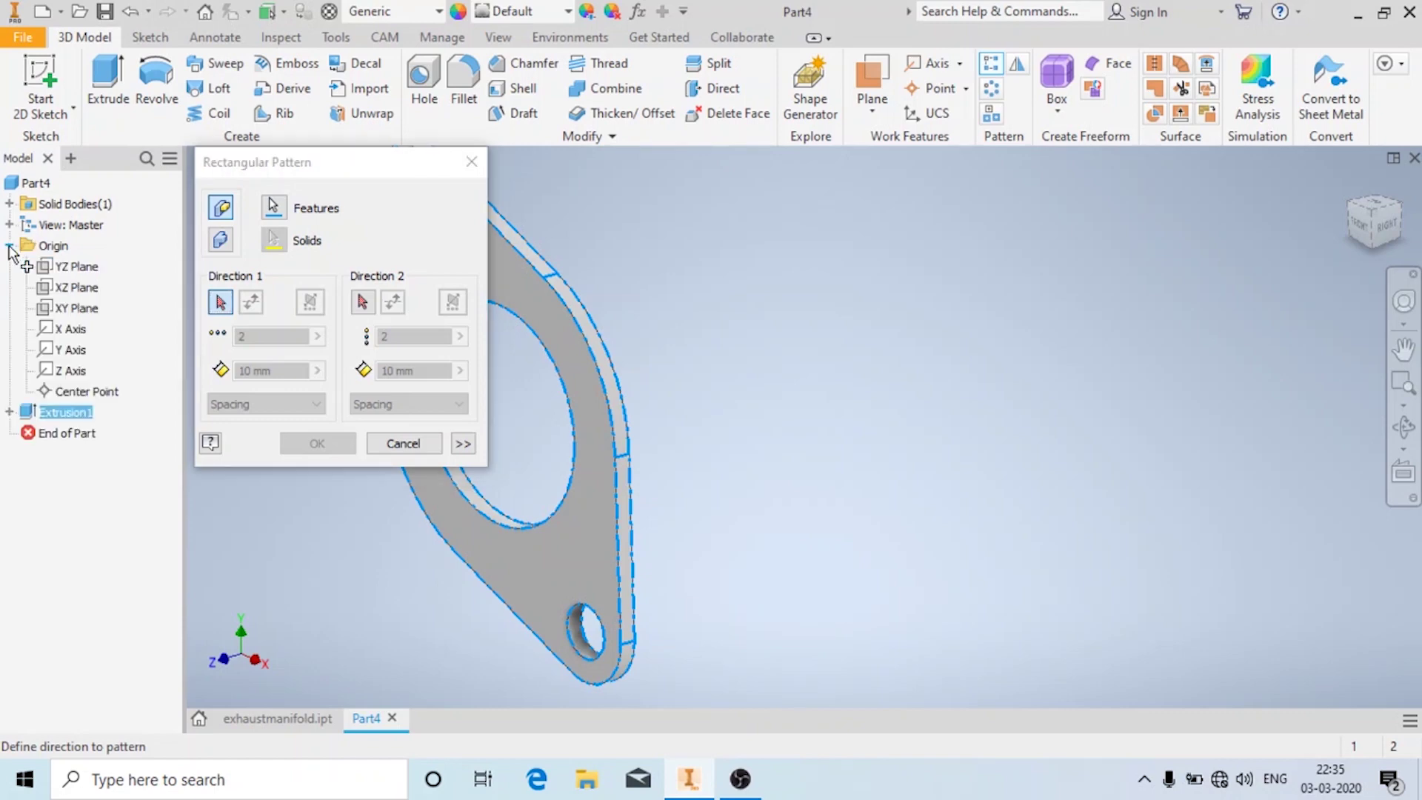
pyautogui.click(71, 328)
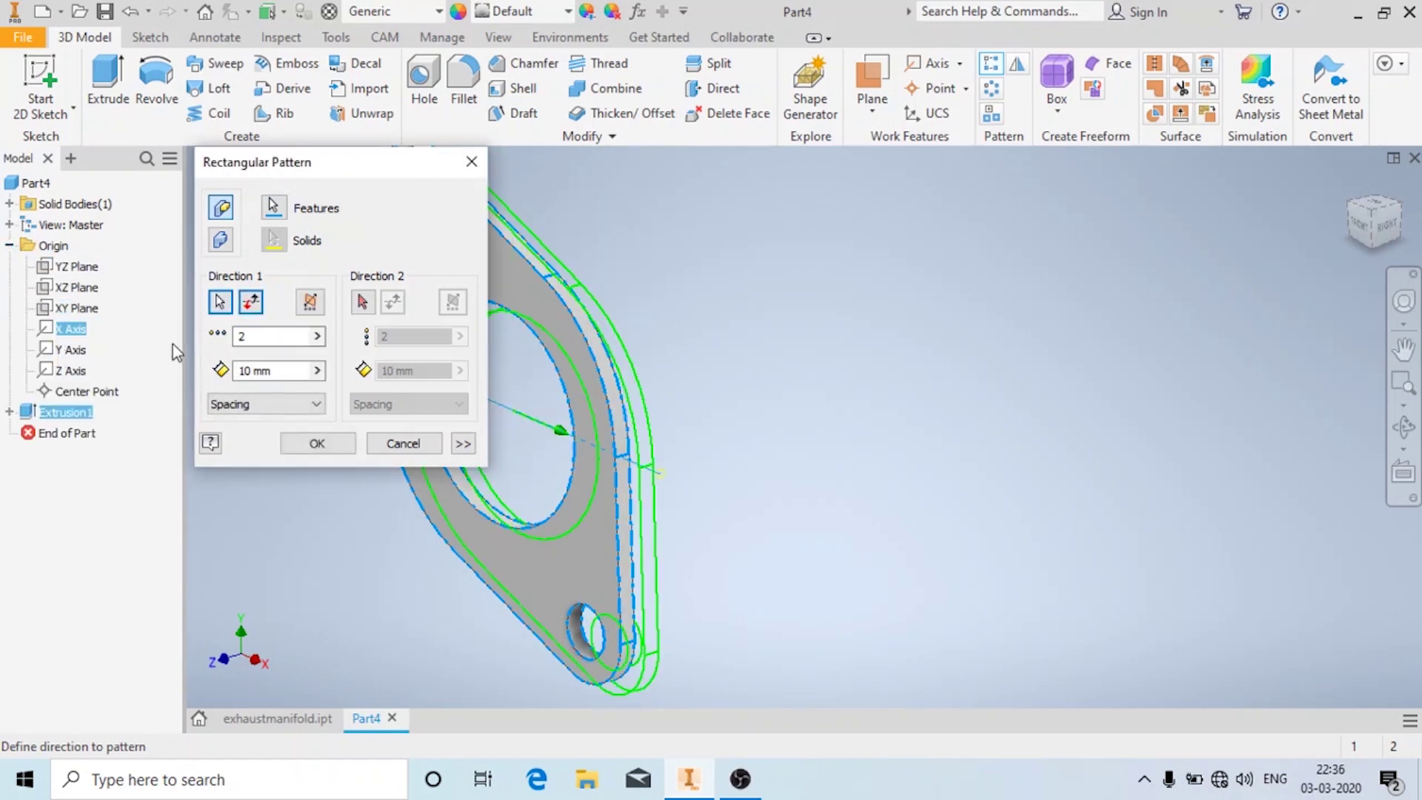
pyautogui.click(252, 343)
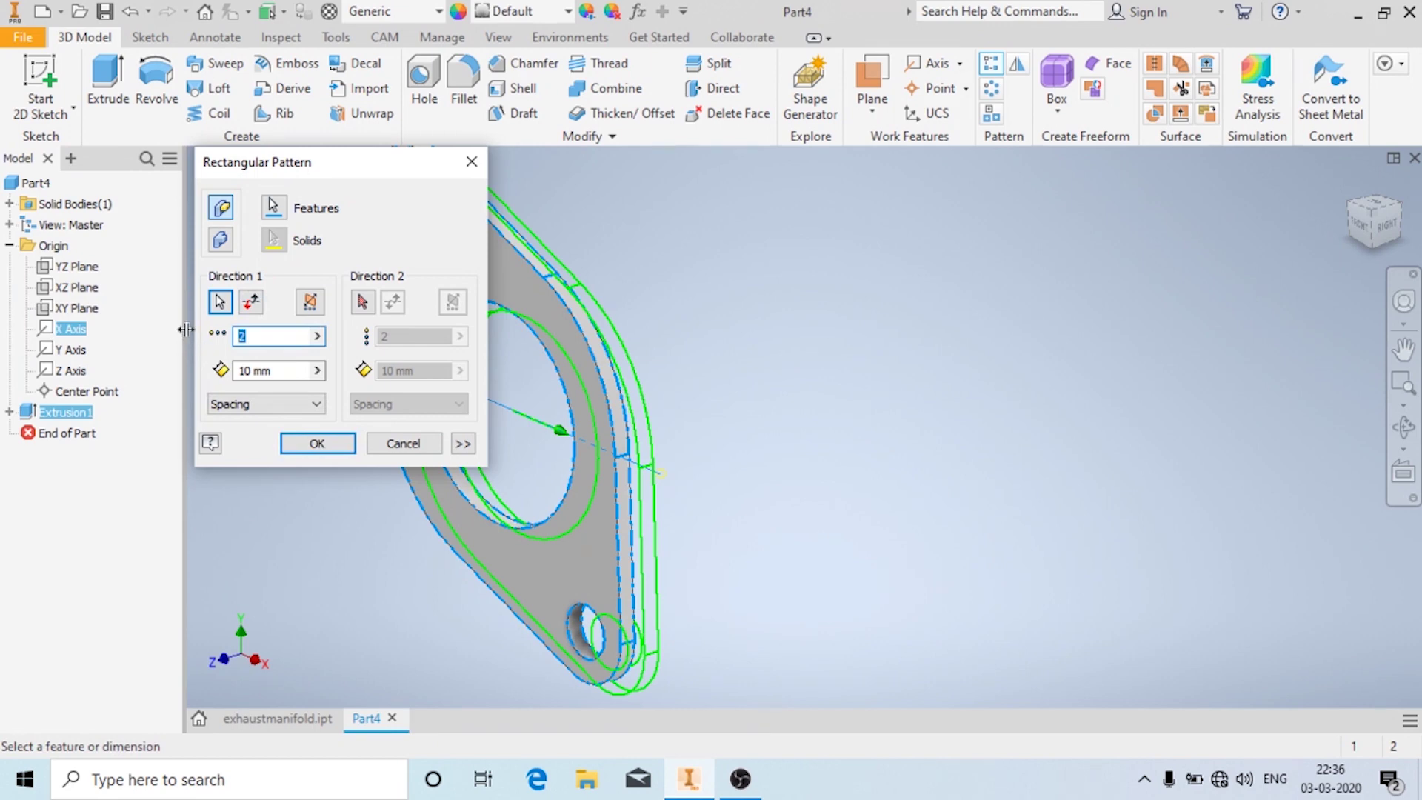
pyautogui.press('Tab')
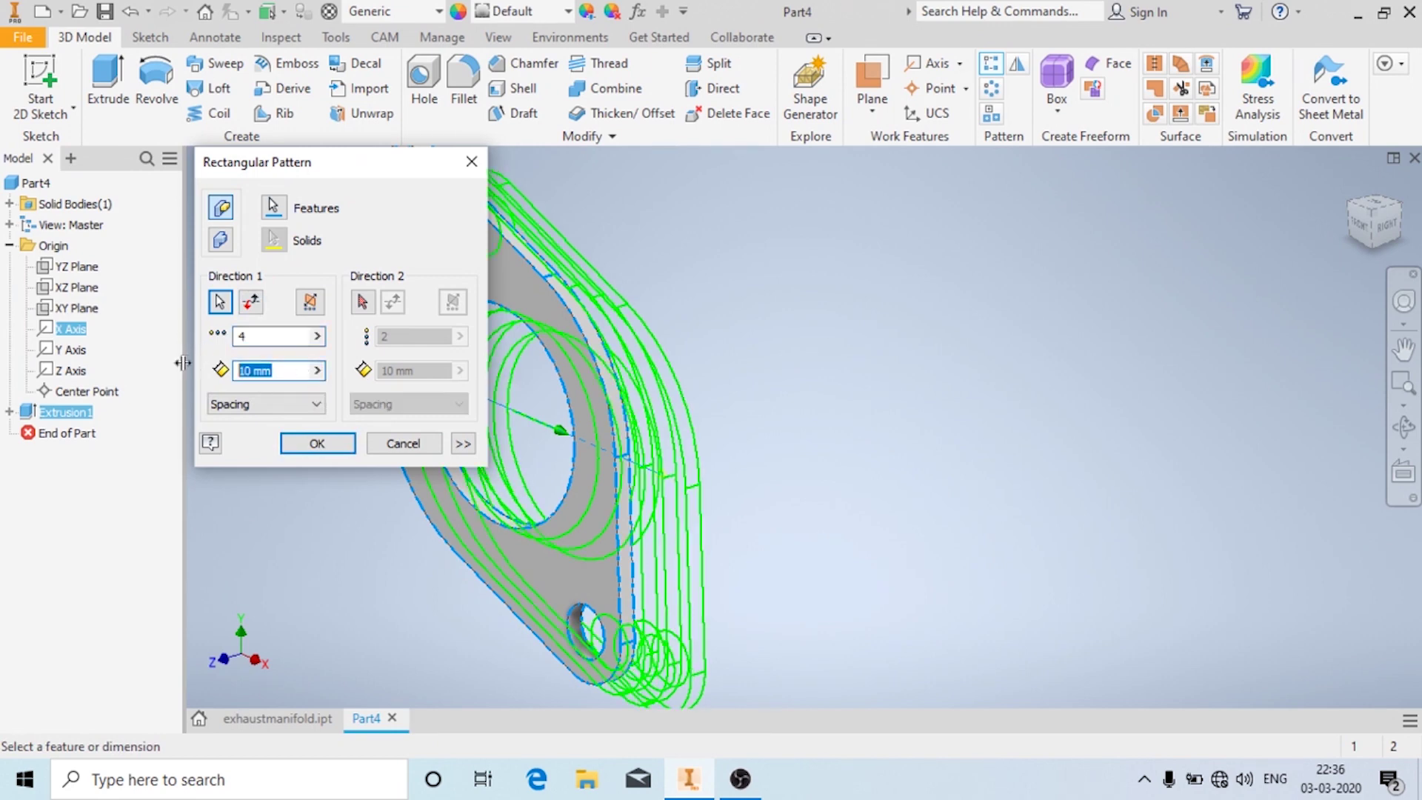
pyautogui.write('120')
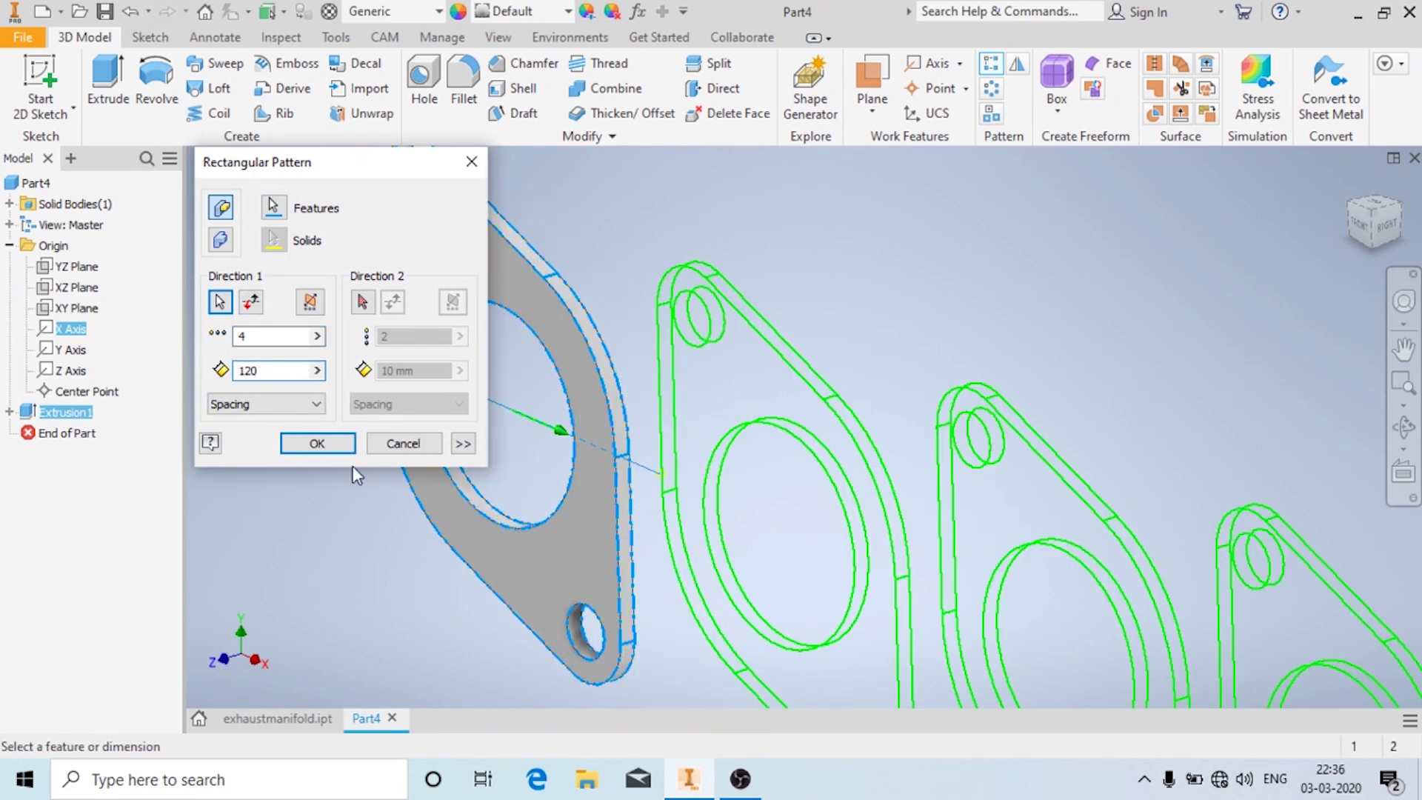
pyautogui.click(333, 446)
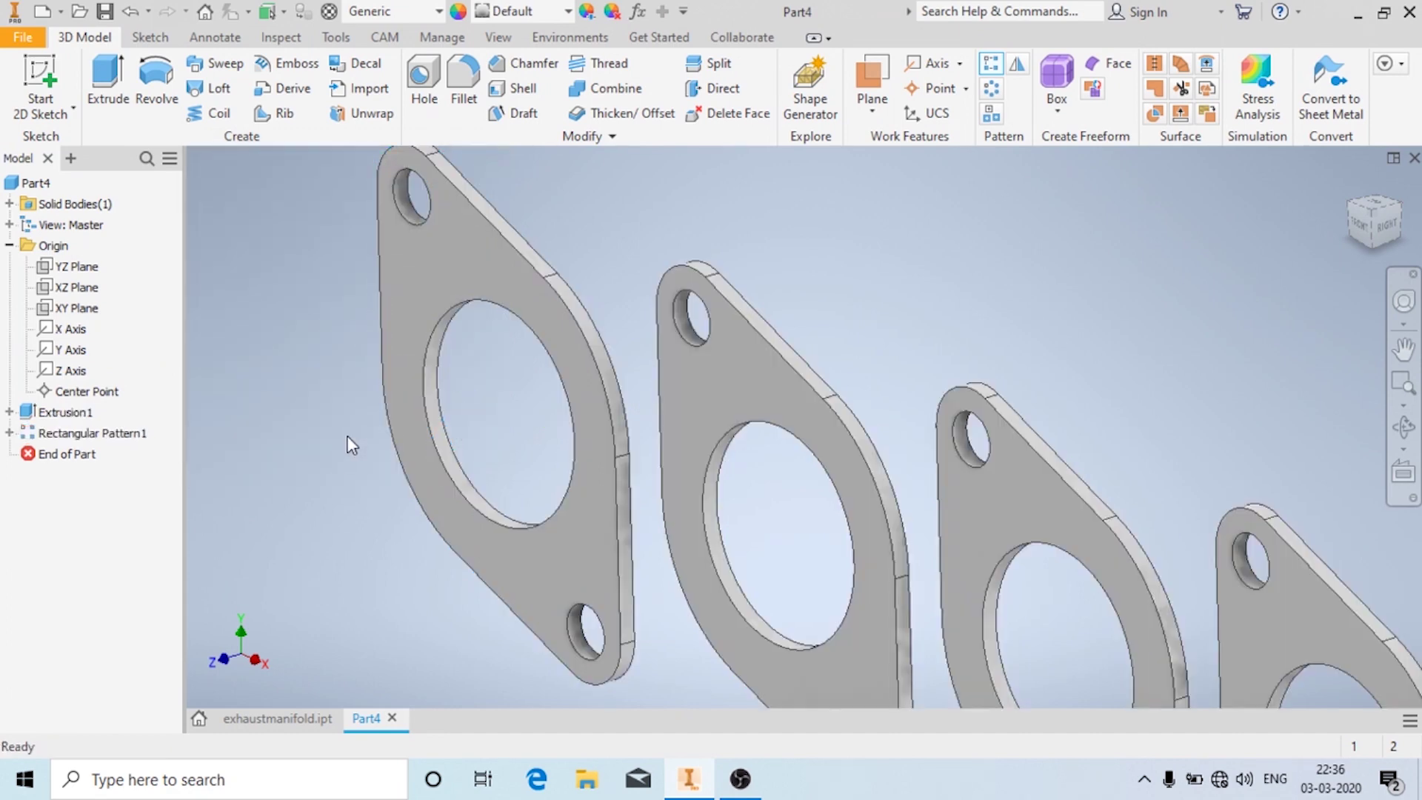
pyautogui.scroll(-5, 349, 438)
pyautogui.keyDown('shift'); pyautogui.moveTo(601, 322); pyautogui.dragTo(676, 342, button='middle'); pyautogui.keyUp('shift')
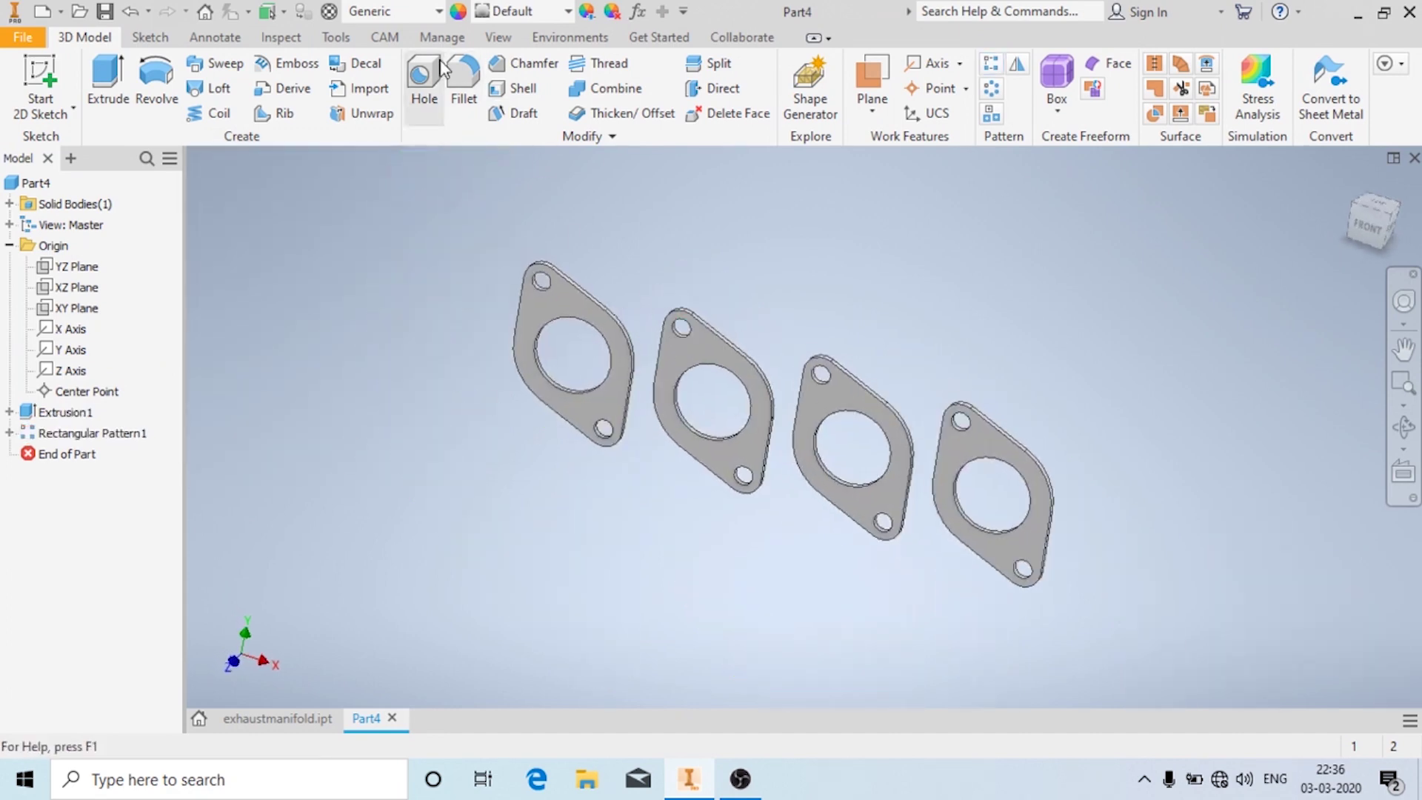
pyautogui.click(499, 38)
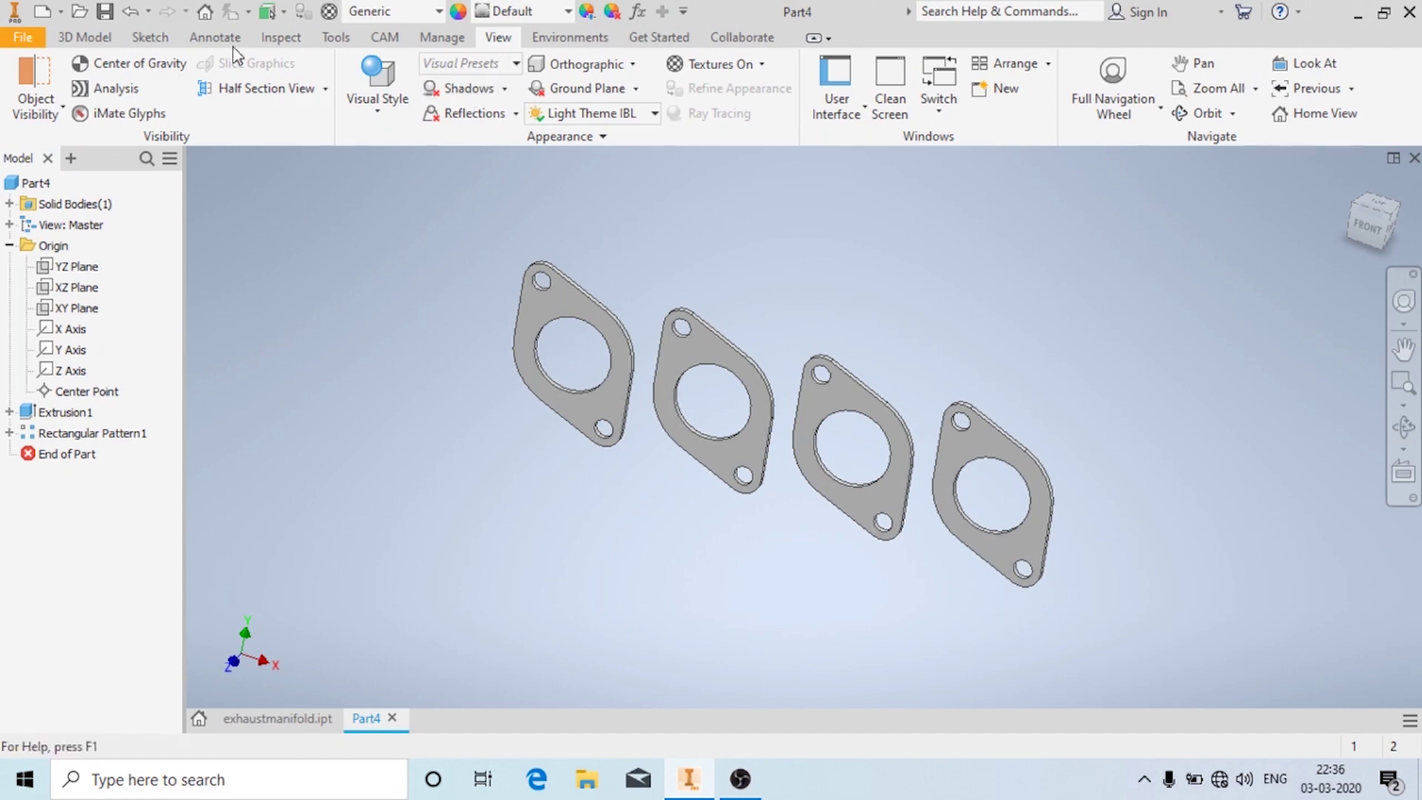
pyautogui.click(83, 37)
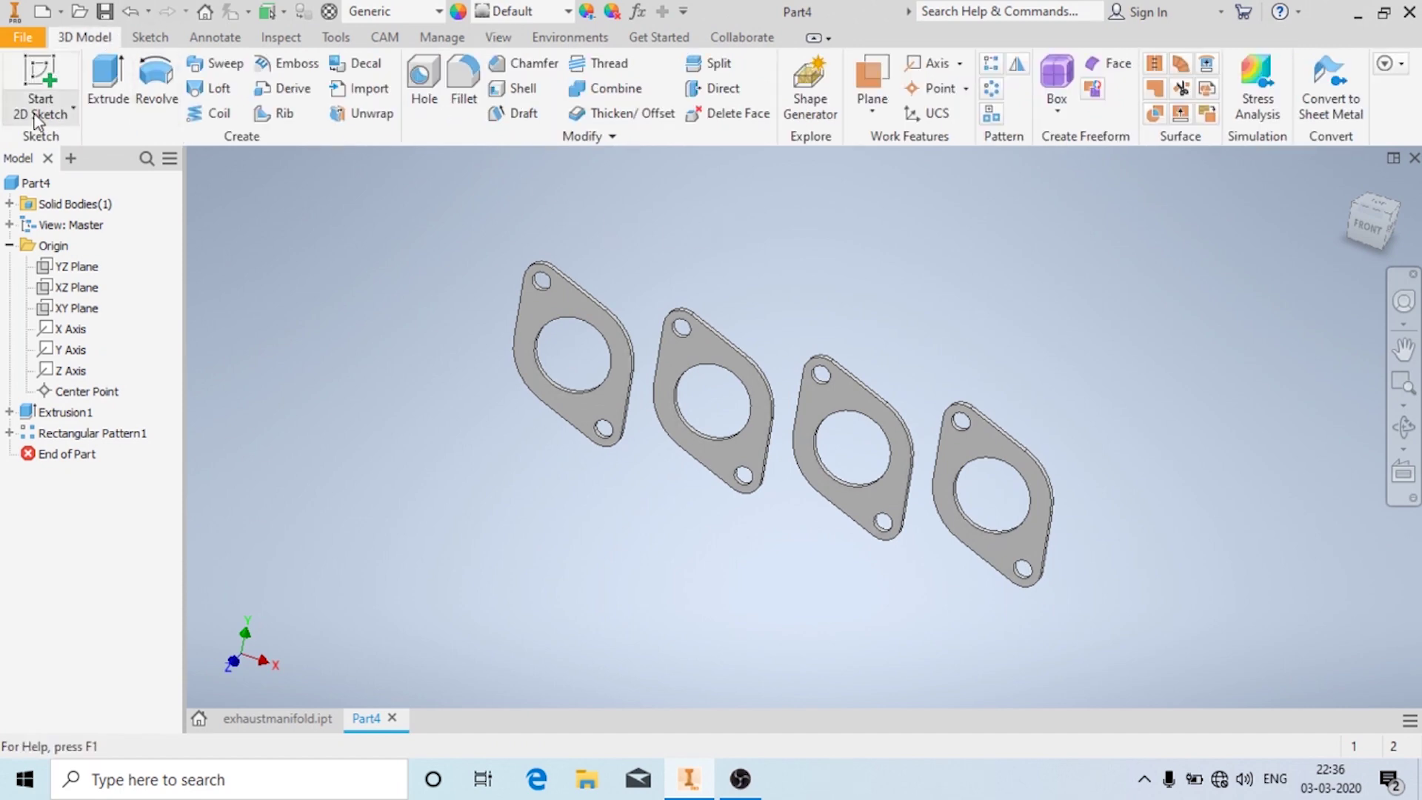
# - Create a work plane offset 120 mm from the XZ plane
pyautogui.click(871, 112)
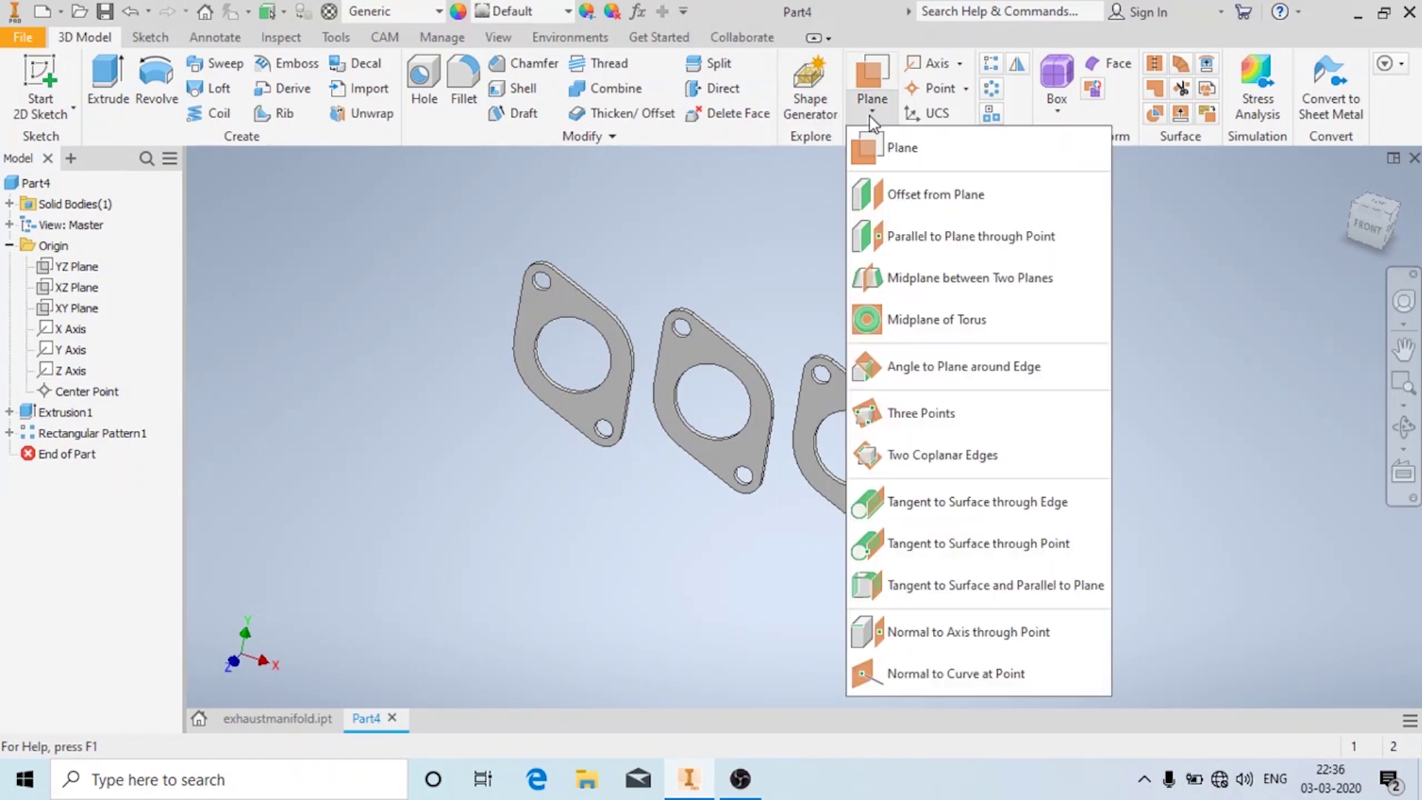
pyautogui.click(905, 196)
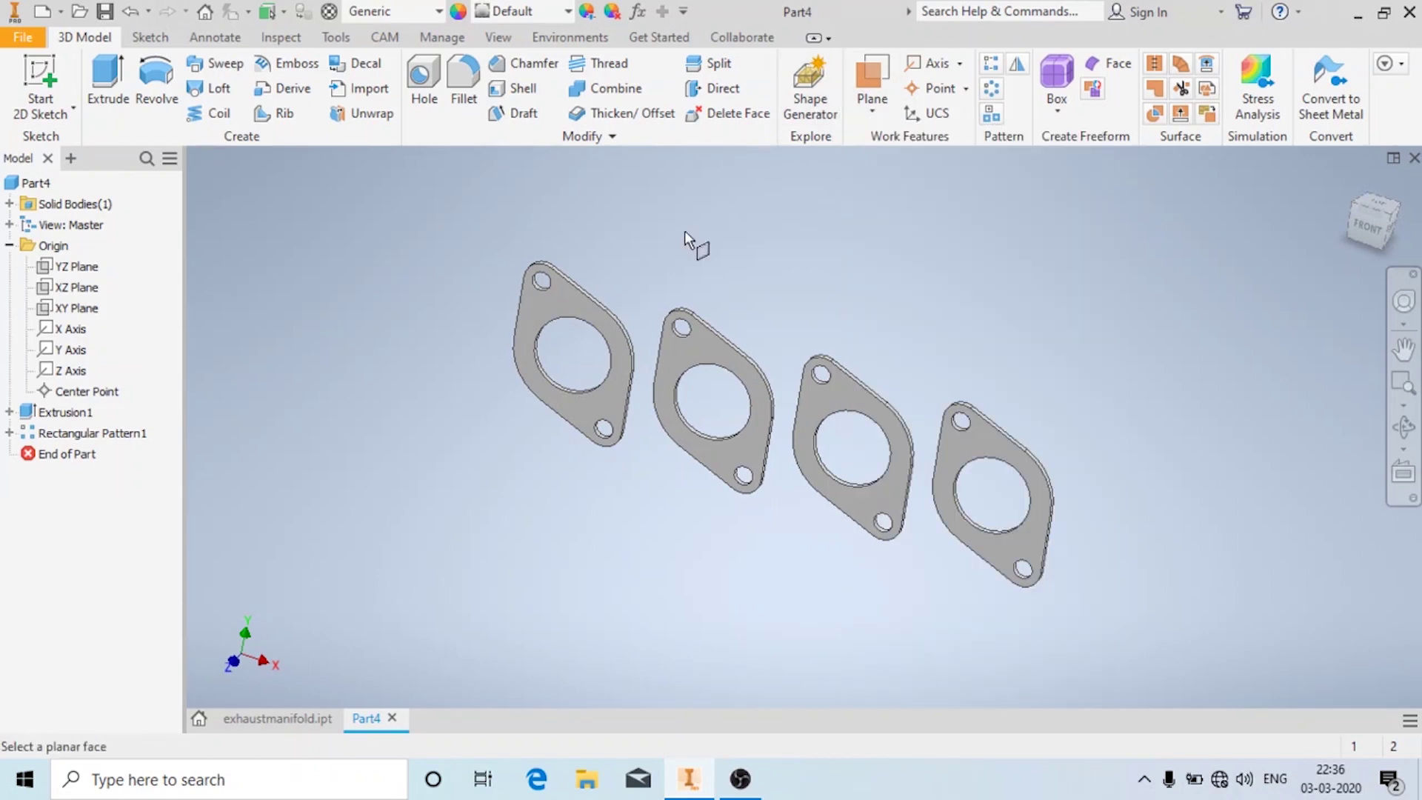
pyautogui.click(77, 287)
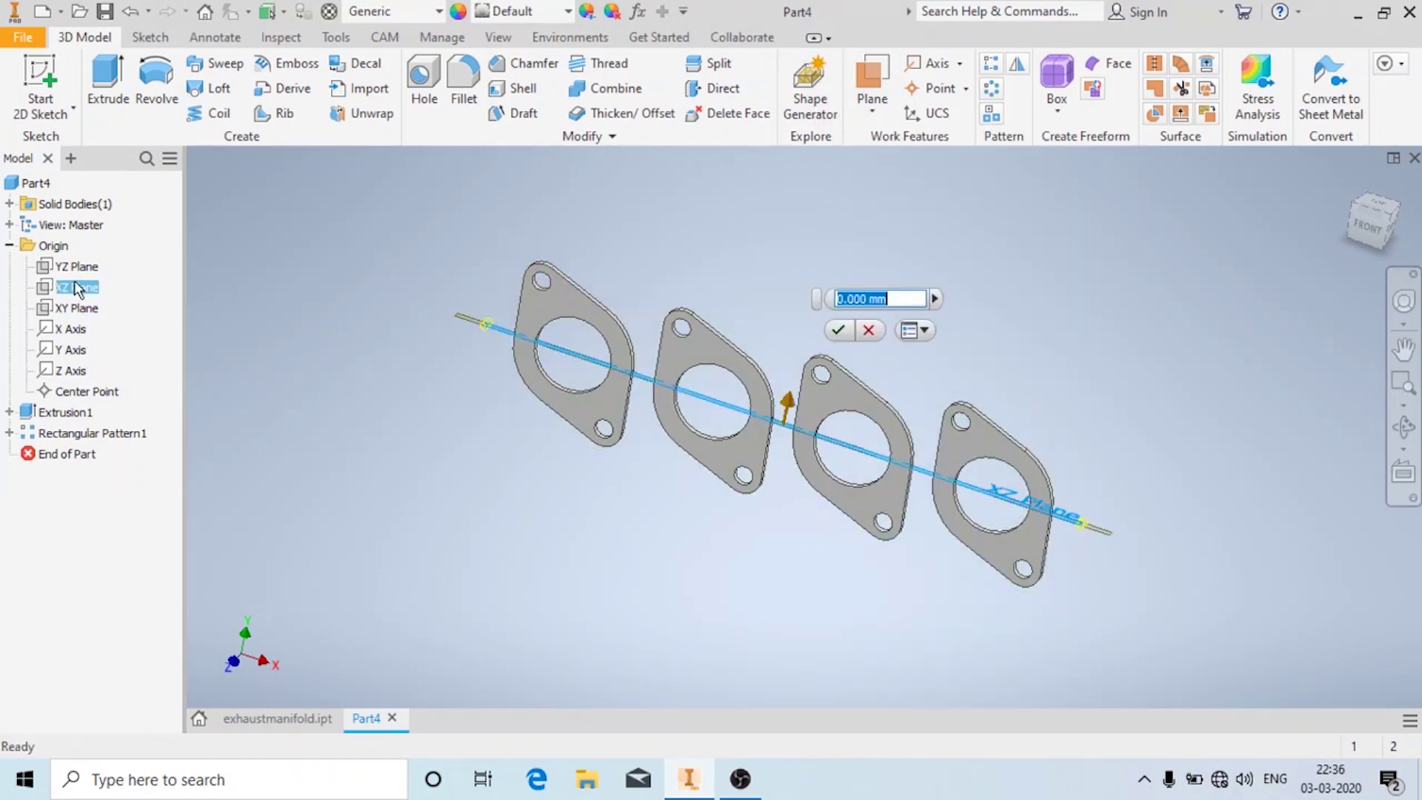
pyautogui.write('120')
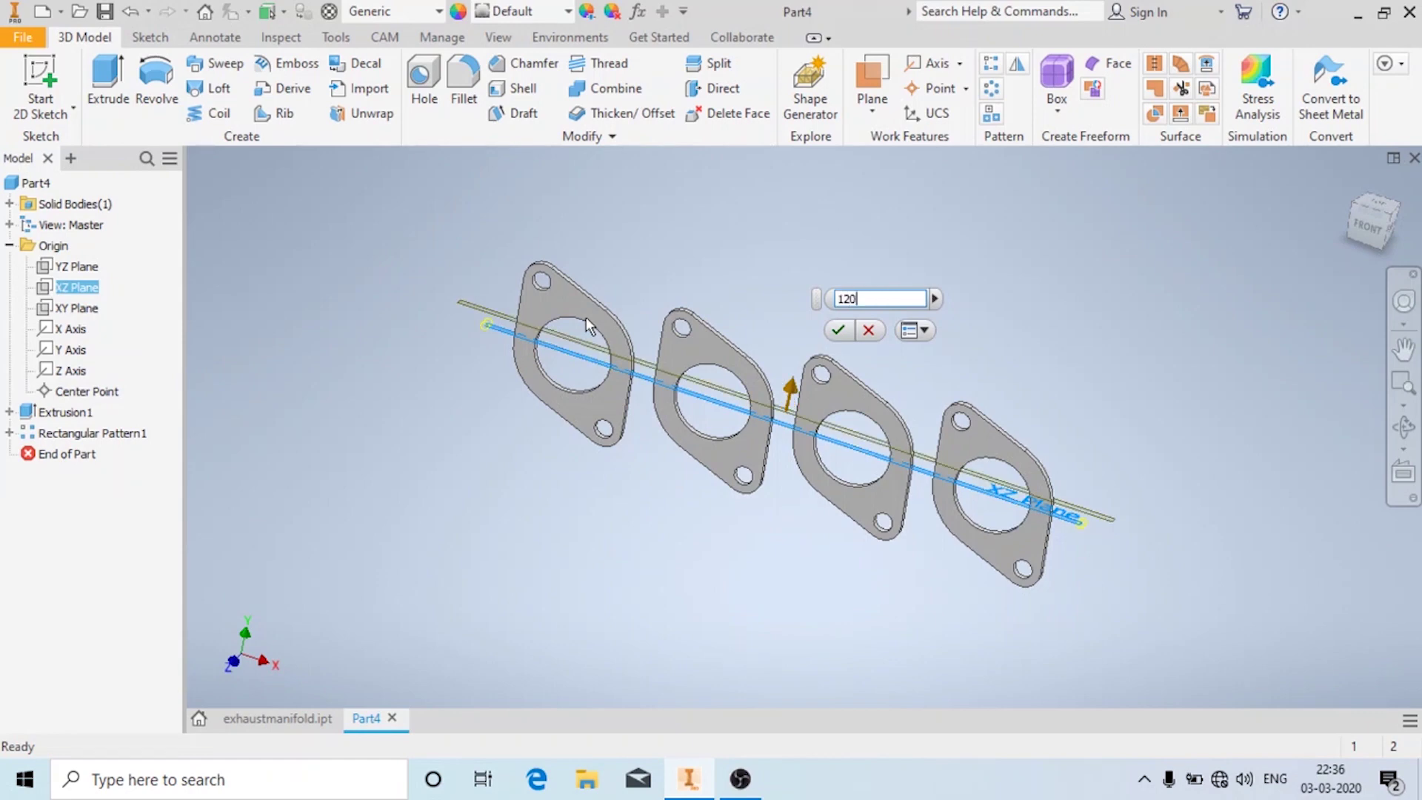
pyautogui.click(840, 331)
# - Start a sketch on the new offset work plane and rotate the view so the flange row runs horizontally
pyautogui.keyDown('shift'); pyautogui.moveTo(844, 330); pyautogui.dragTo(765, 384, button='middle'); pyautogui.keyUp('shift')
pyautogui.click(656, 396)
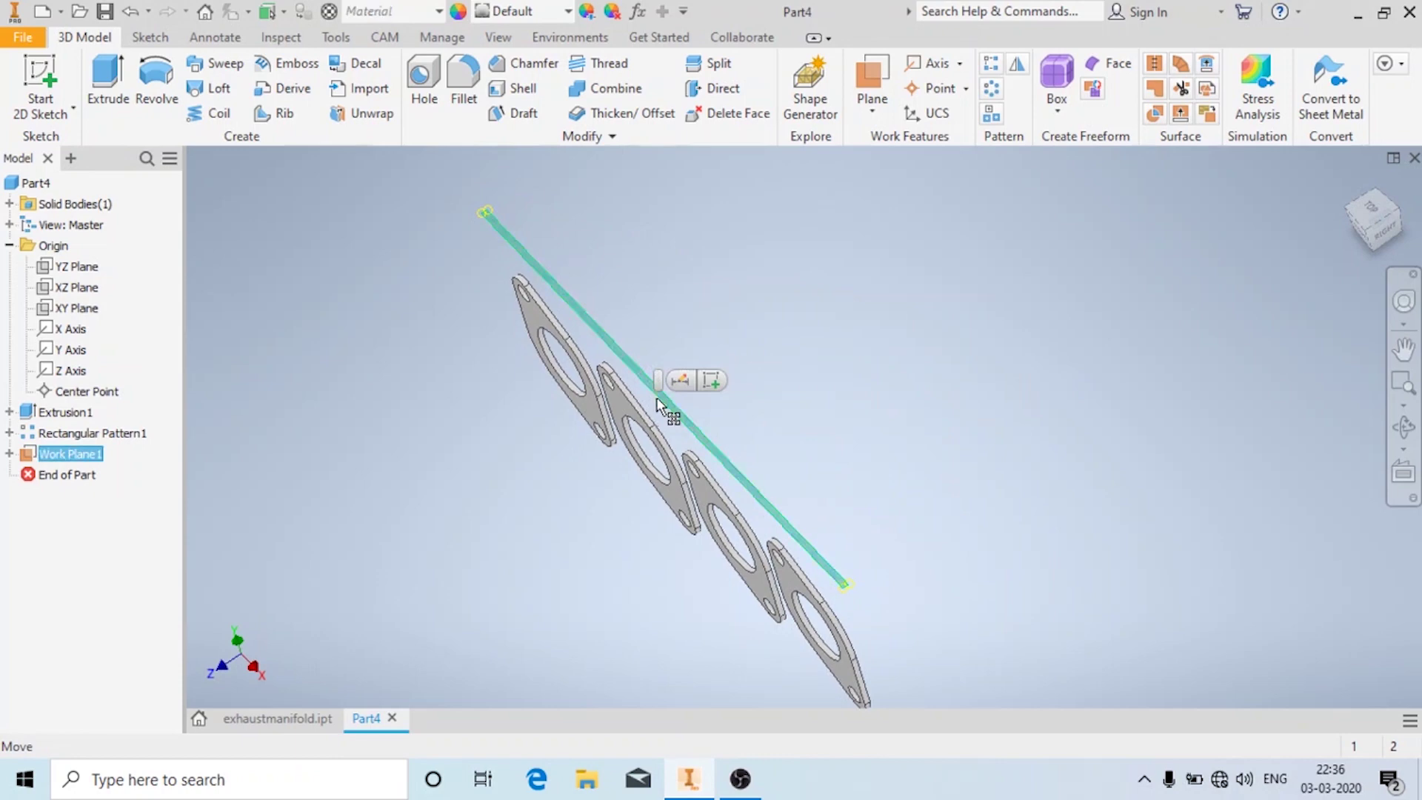
pyautogui.click(711, 382)
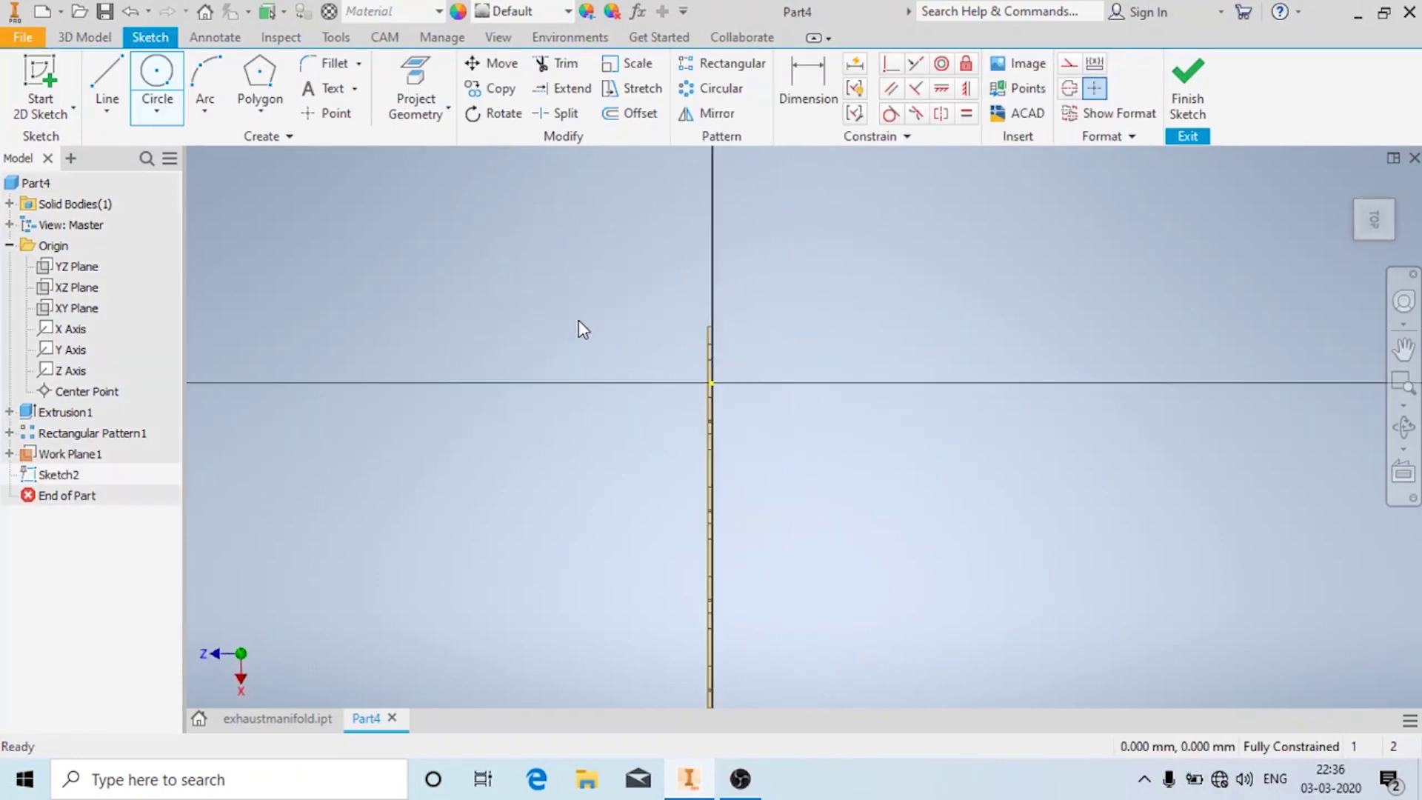
pyautogui.click(1389, 178)
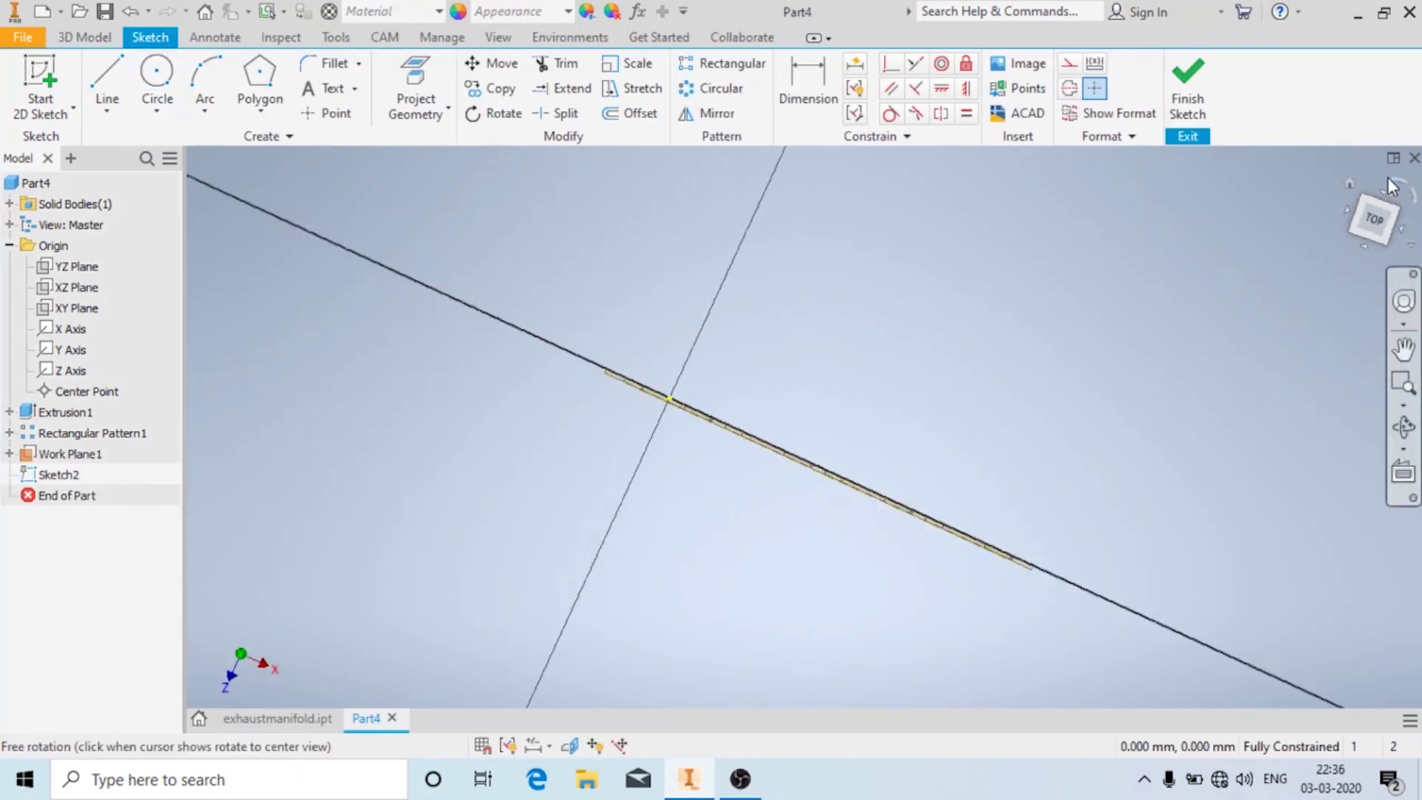
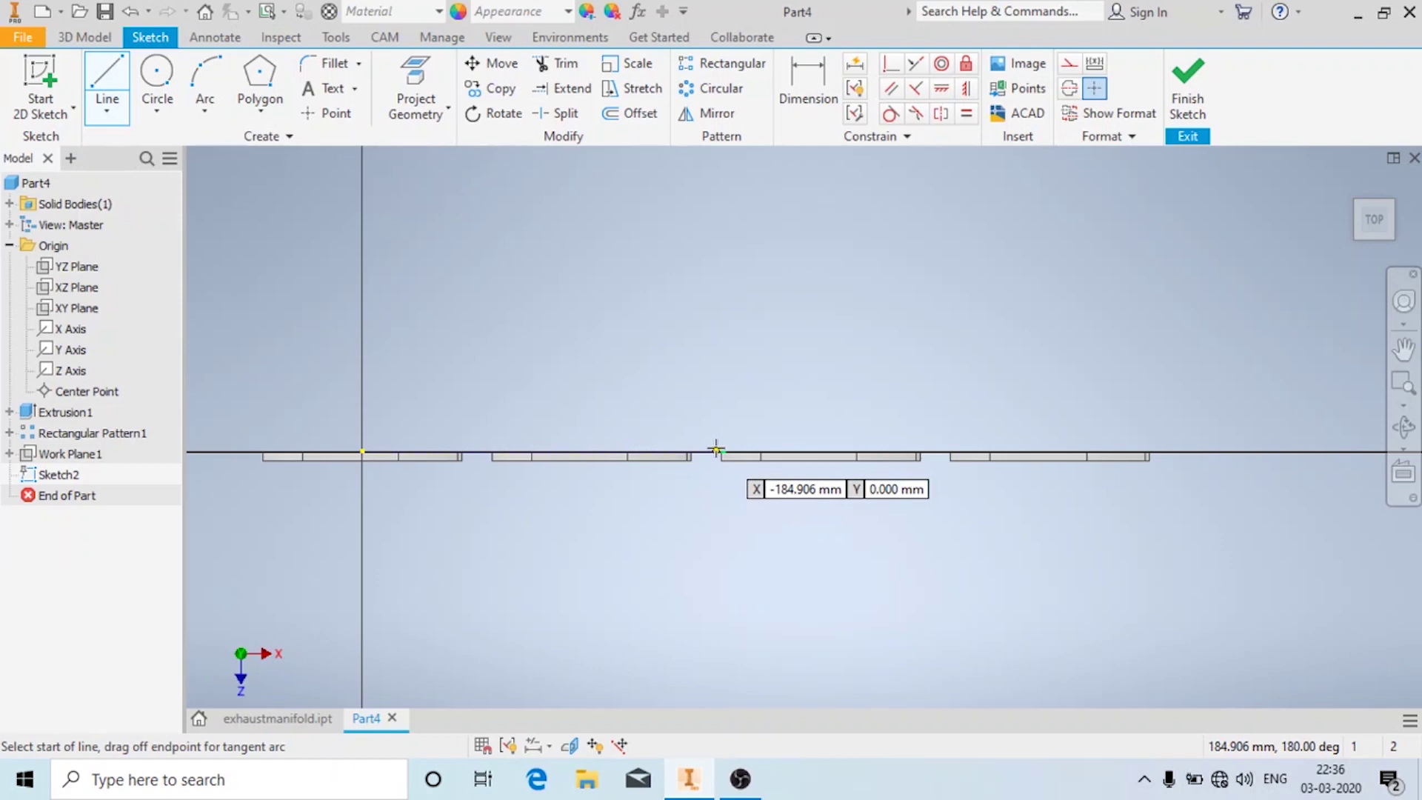
# - Draw a short horizontal line across the gap between the second and third flanges, joining their adjacent edges
pyautogui.scroll(-5, 715, 449)
pyautogui.click(736, 459)
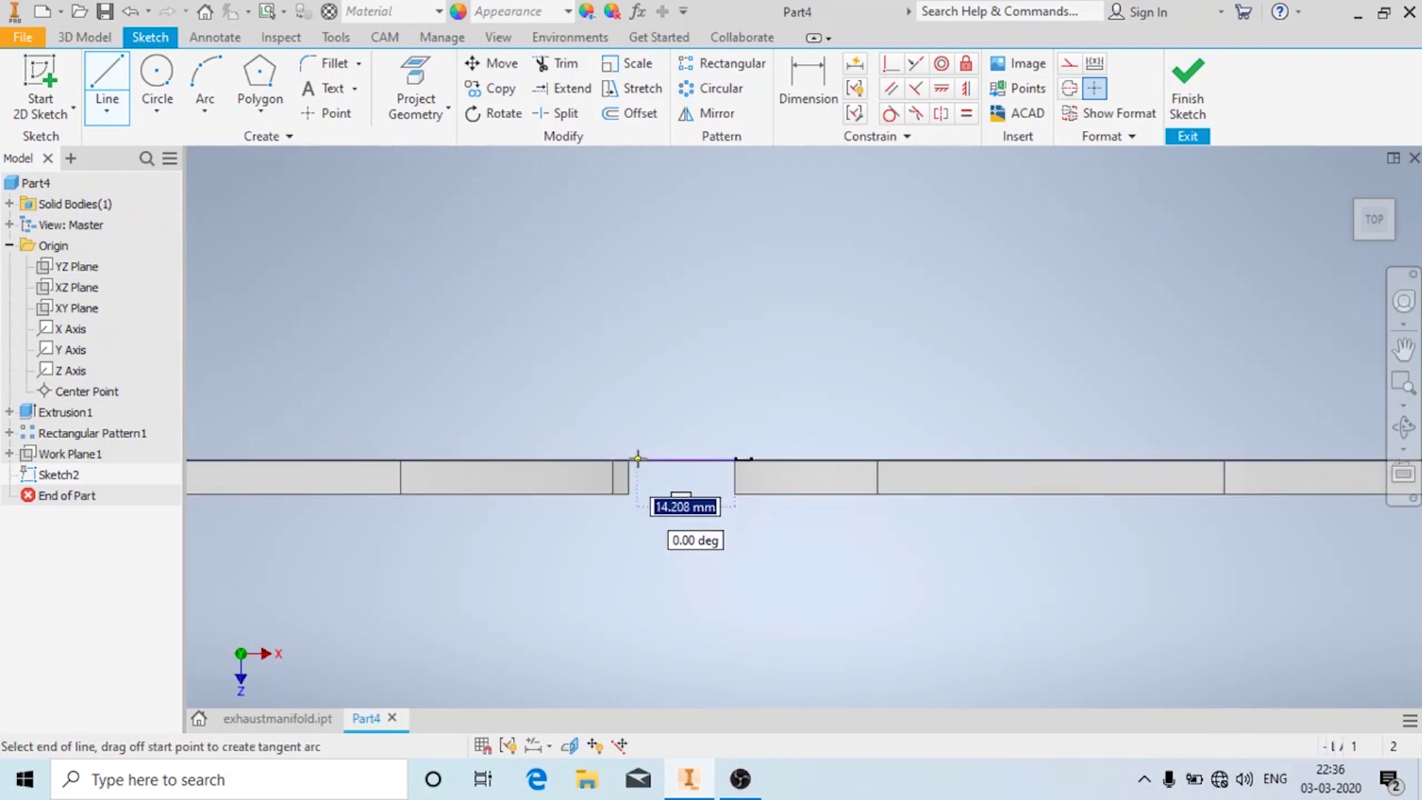
pyautogui.click(626, 459)
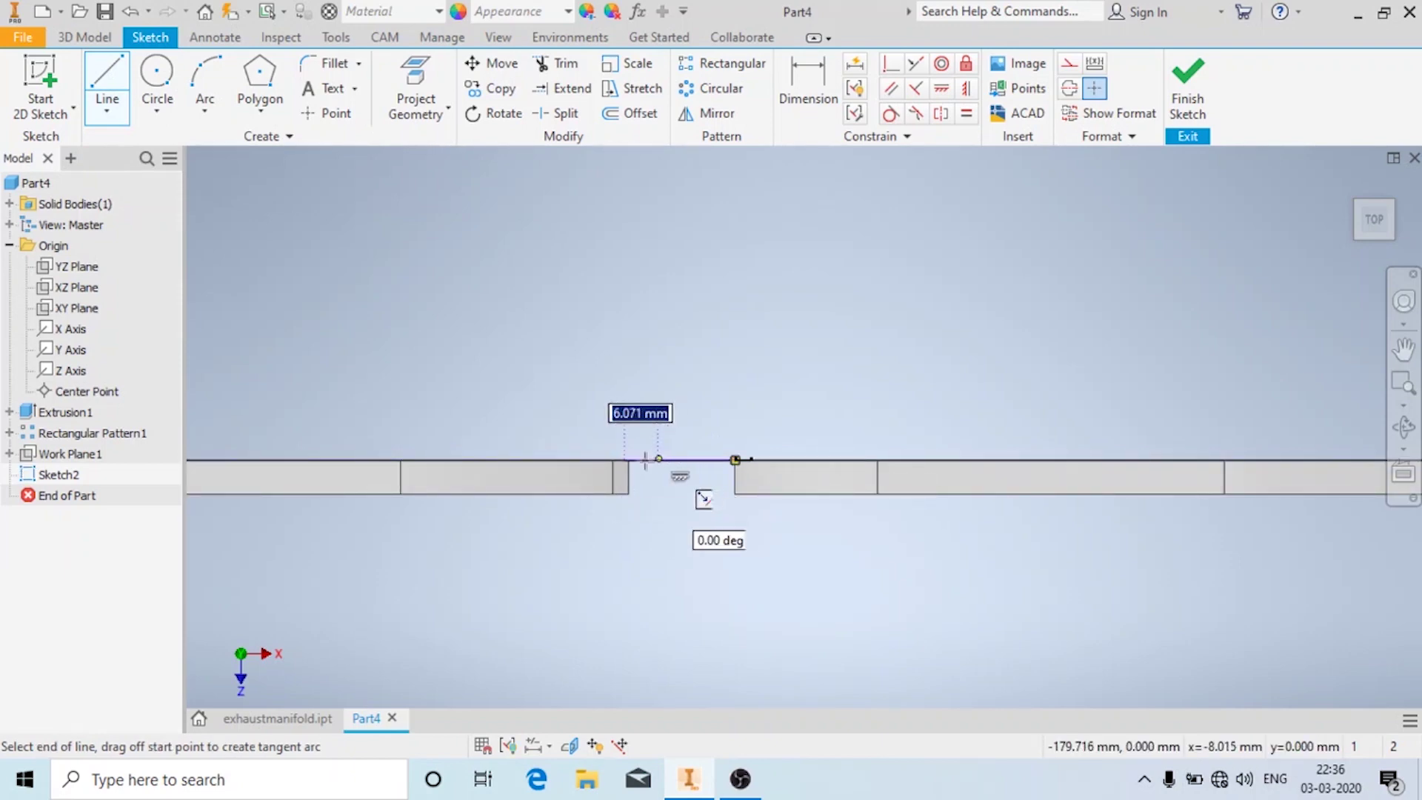
pyautogui.press('Escape')
# - Draw a 120 mm vertical line away from the flanges, starting at the midpoint of the short gap line
pyautogui.press('l')
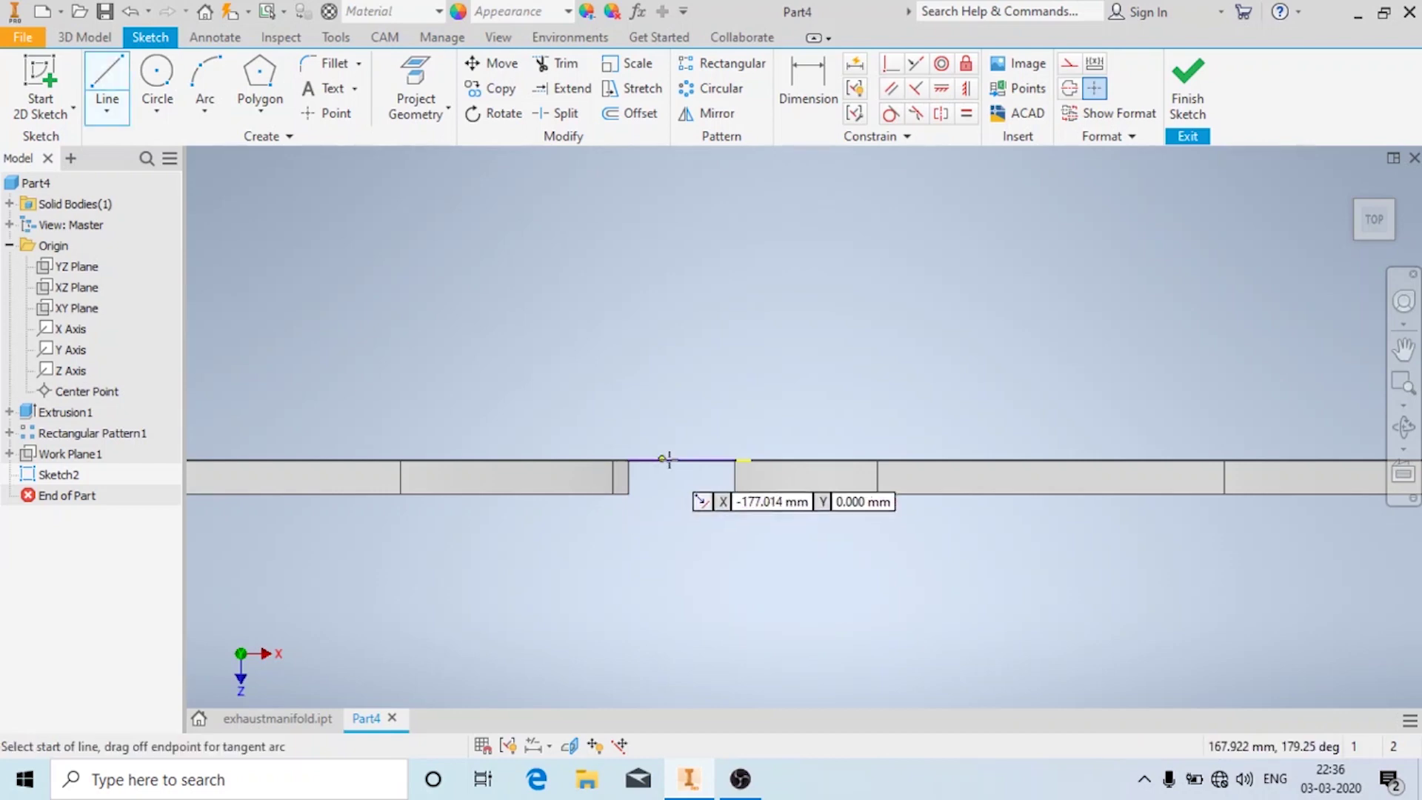
pyautogui.click(680, 459)
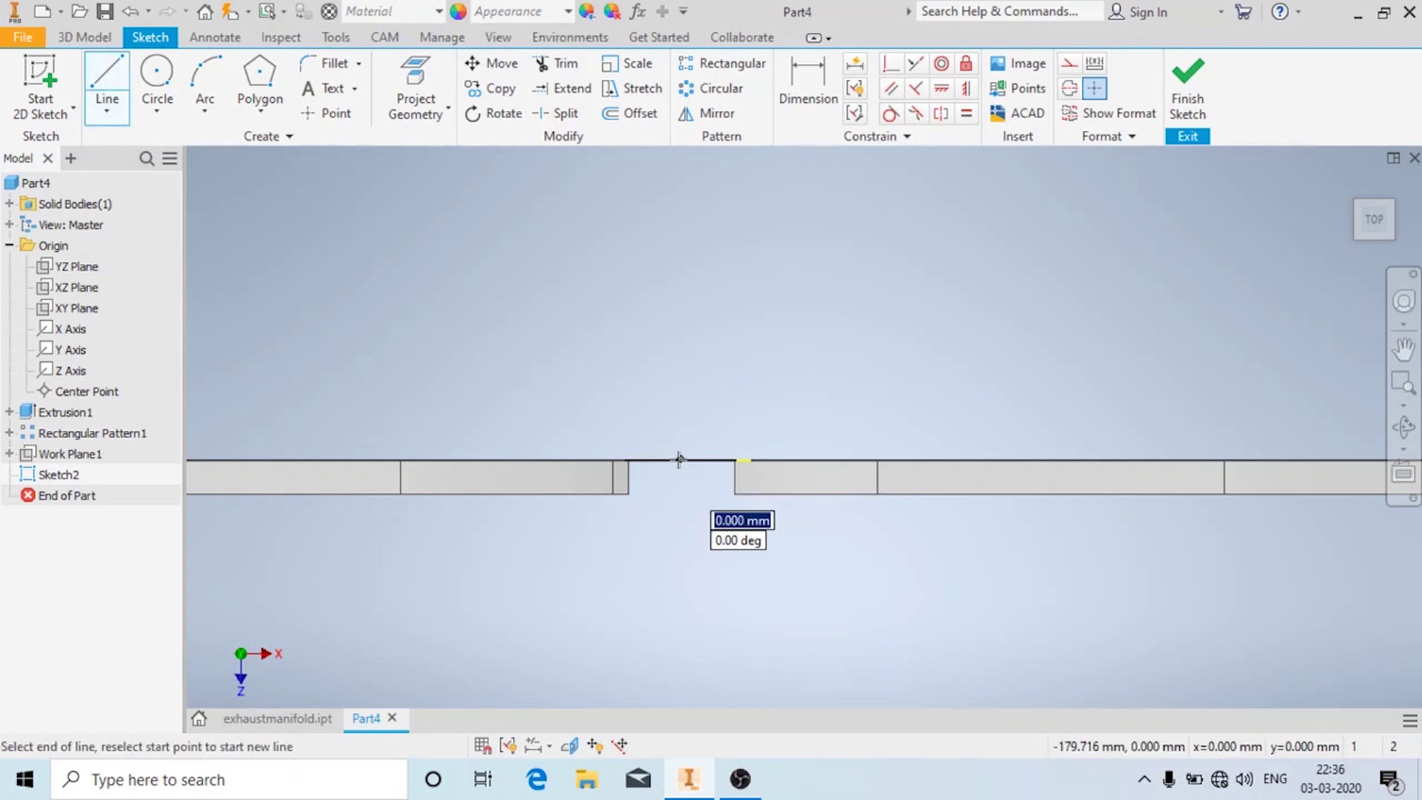
pyautogui.scroll(-2, 635, 494)
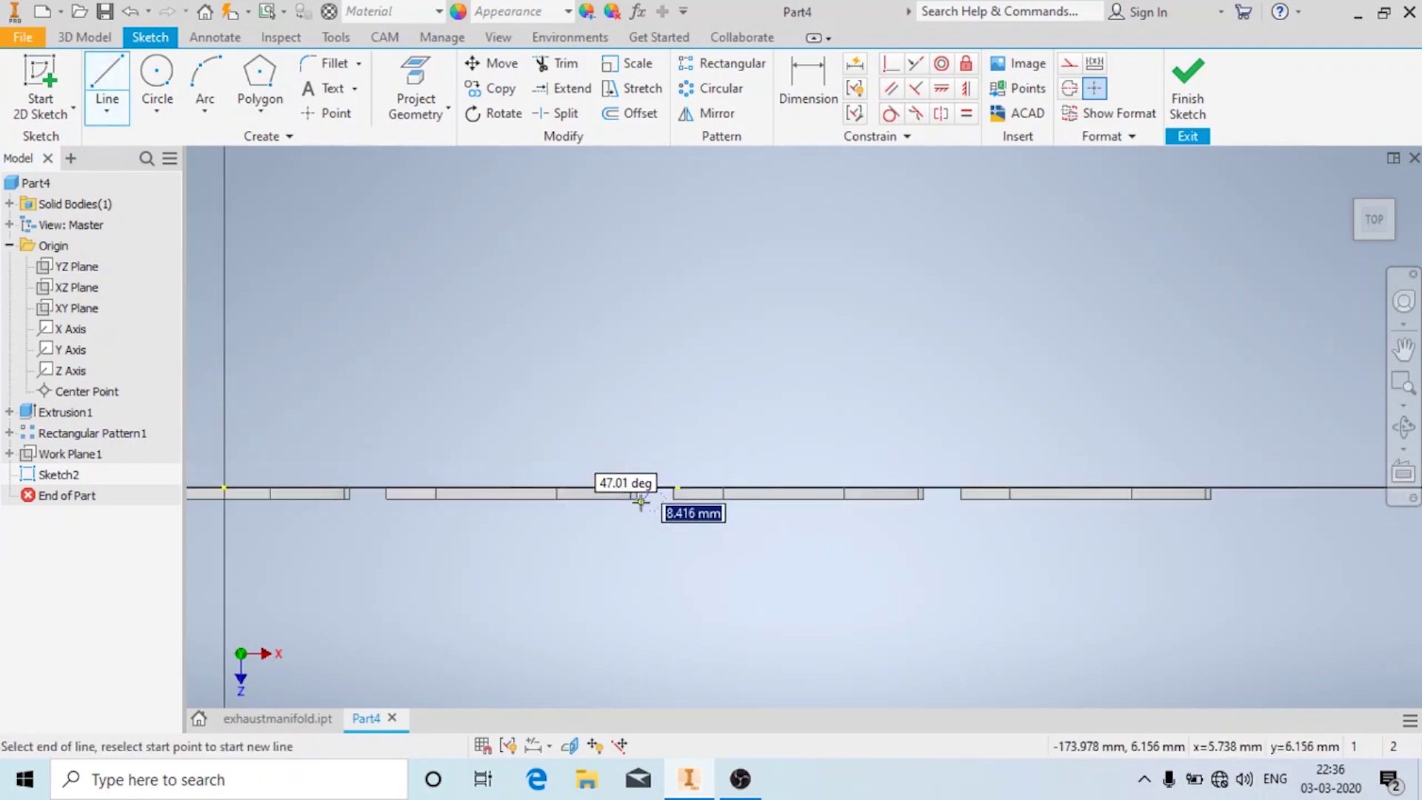
pyautogui.write('120')
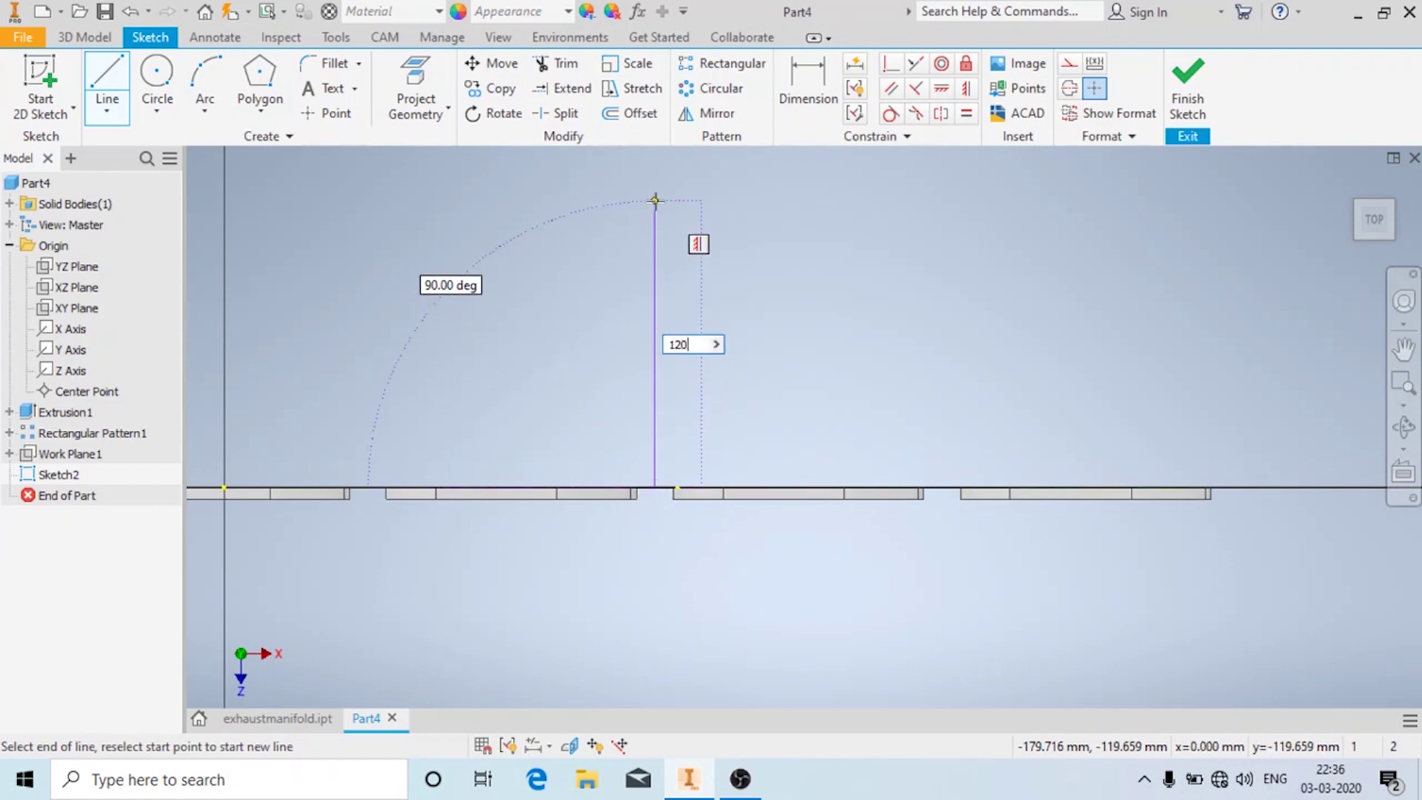
pyautogui.press('Return')
pyautogui.press('Escape')
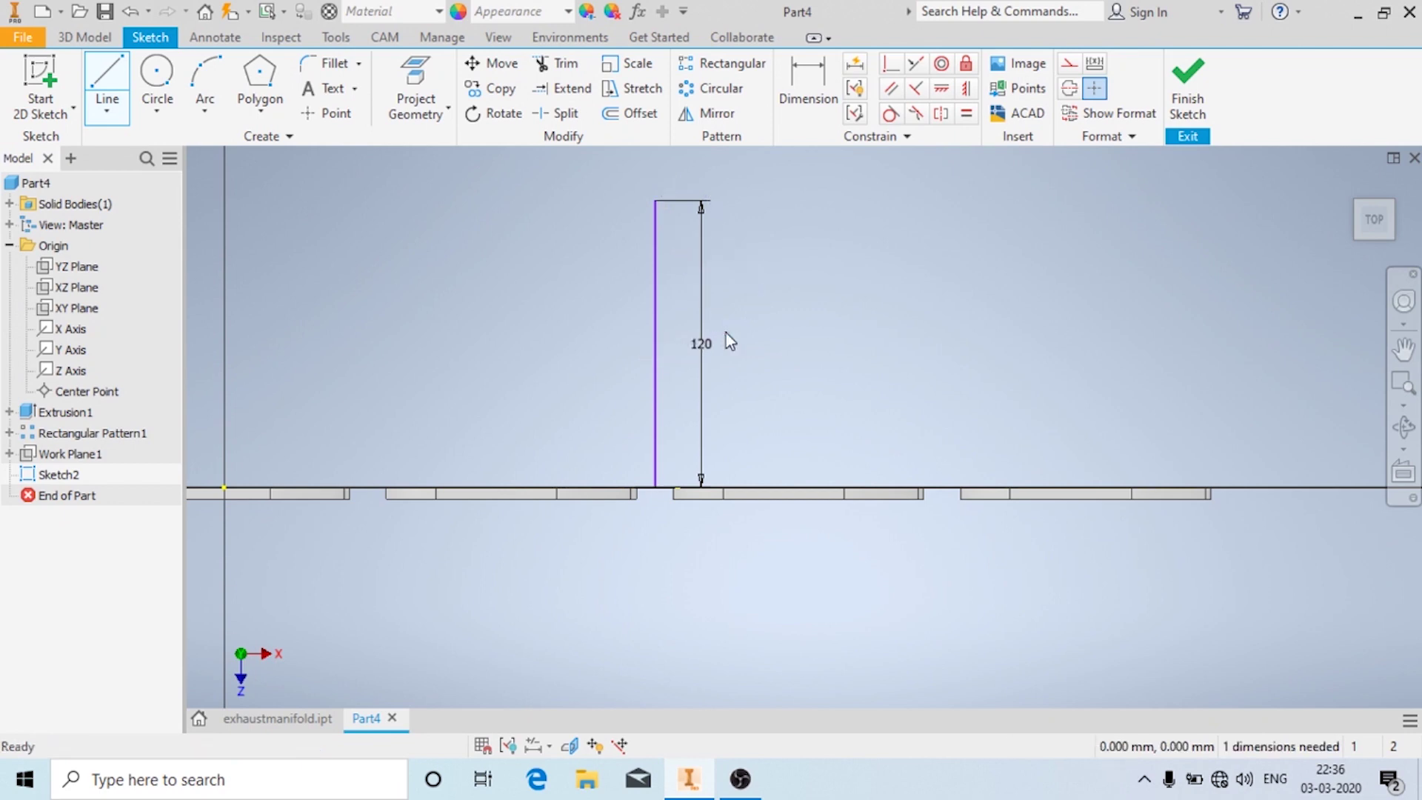
# - Dimension the horizontal distance between the sketch origin and the vertical line, accepting the measured value
pyautogui.click(801, 80)
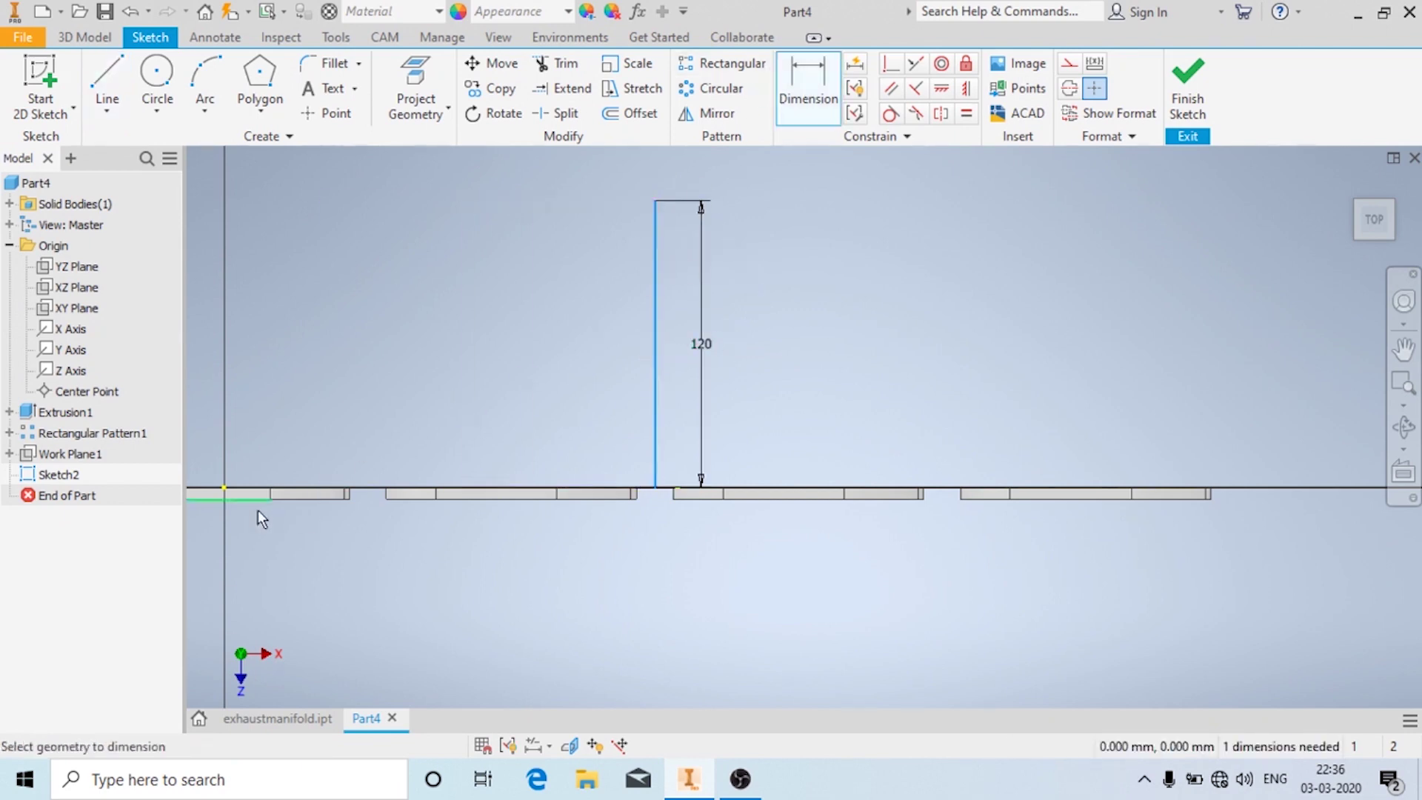
pyautogui.click(229, 487)
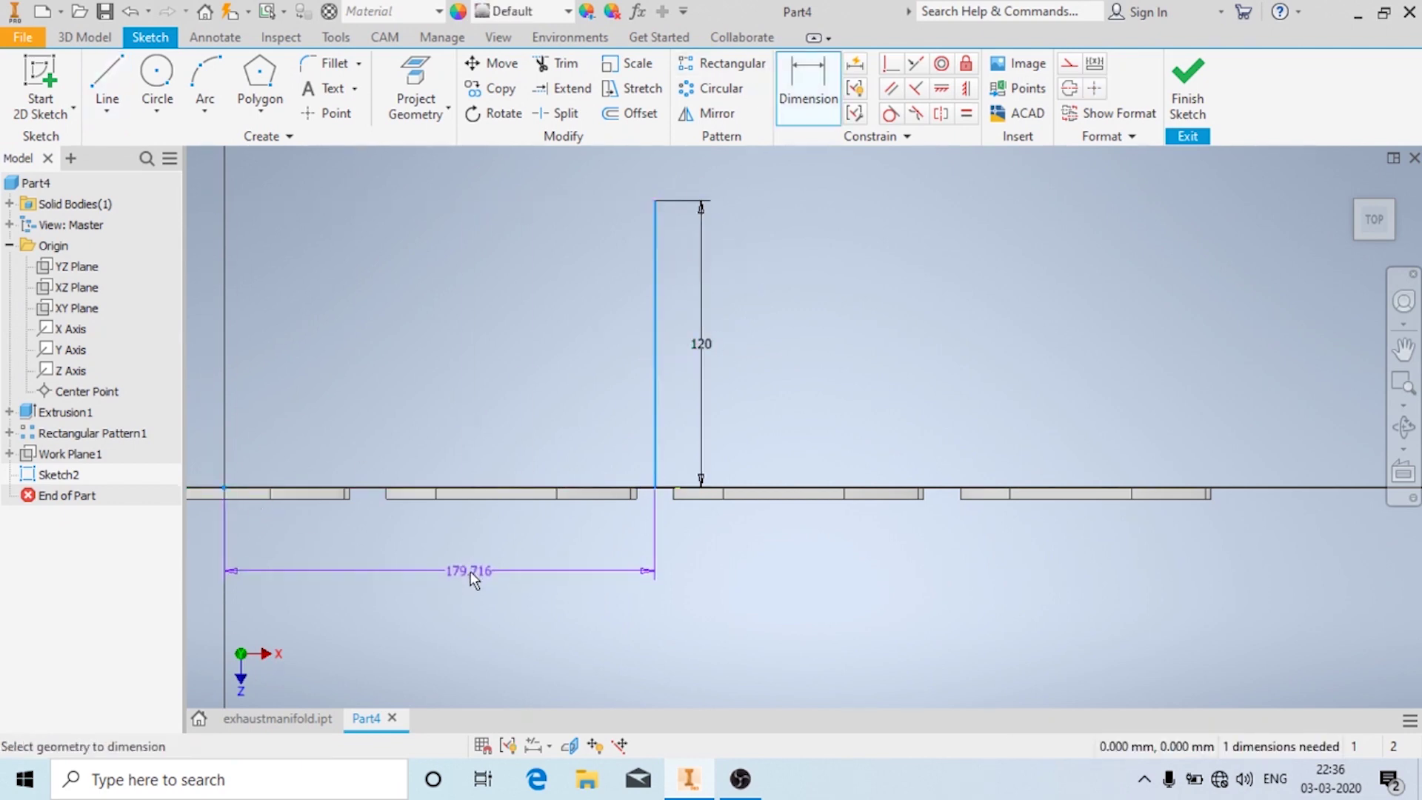
pyautogui.click(470, 572)
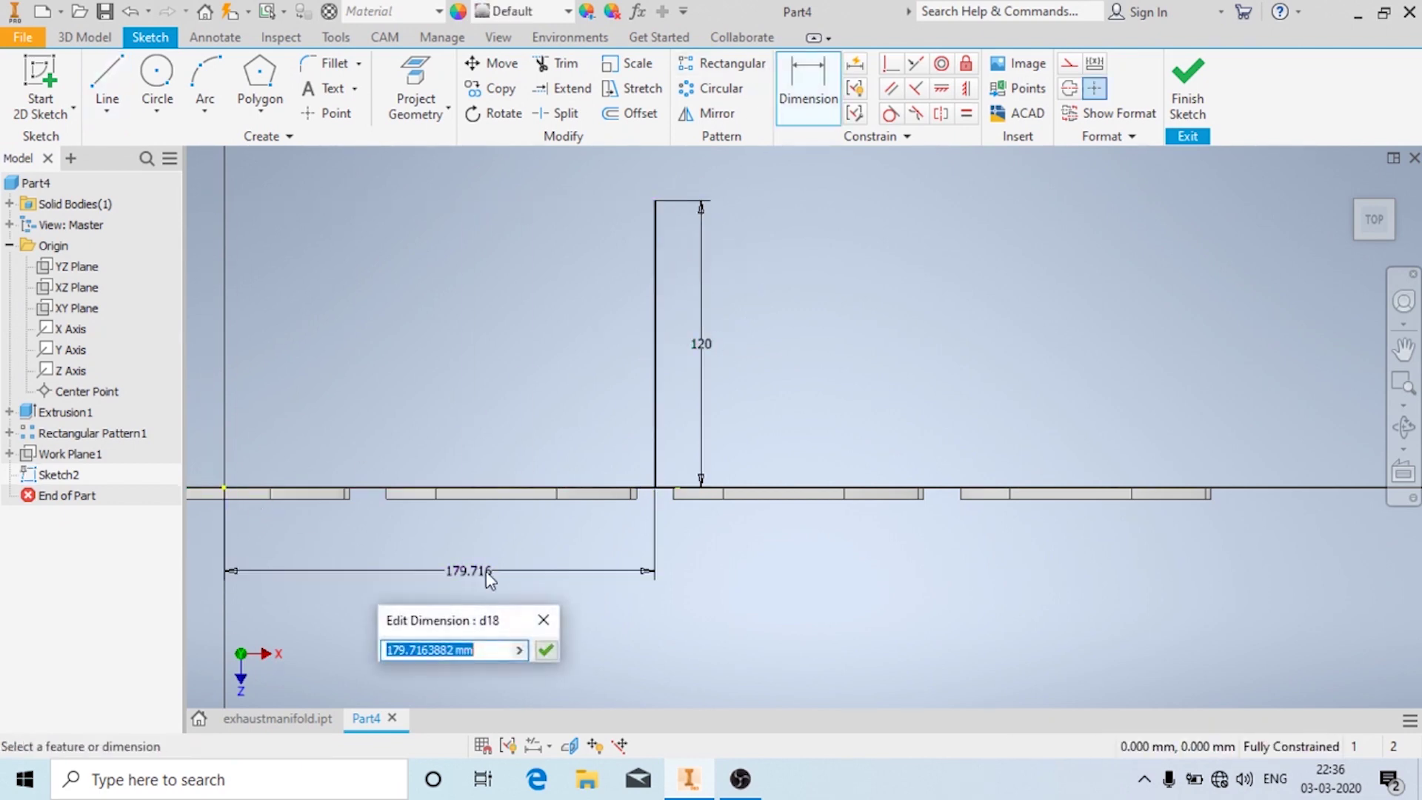
pyautogui.click(545, 650)
pyautogui.press('Escape')
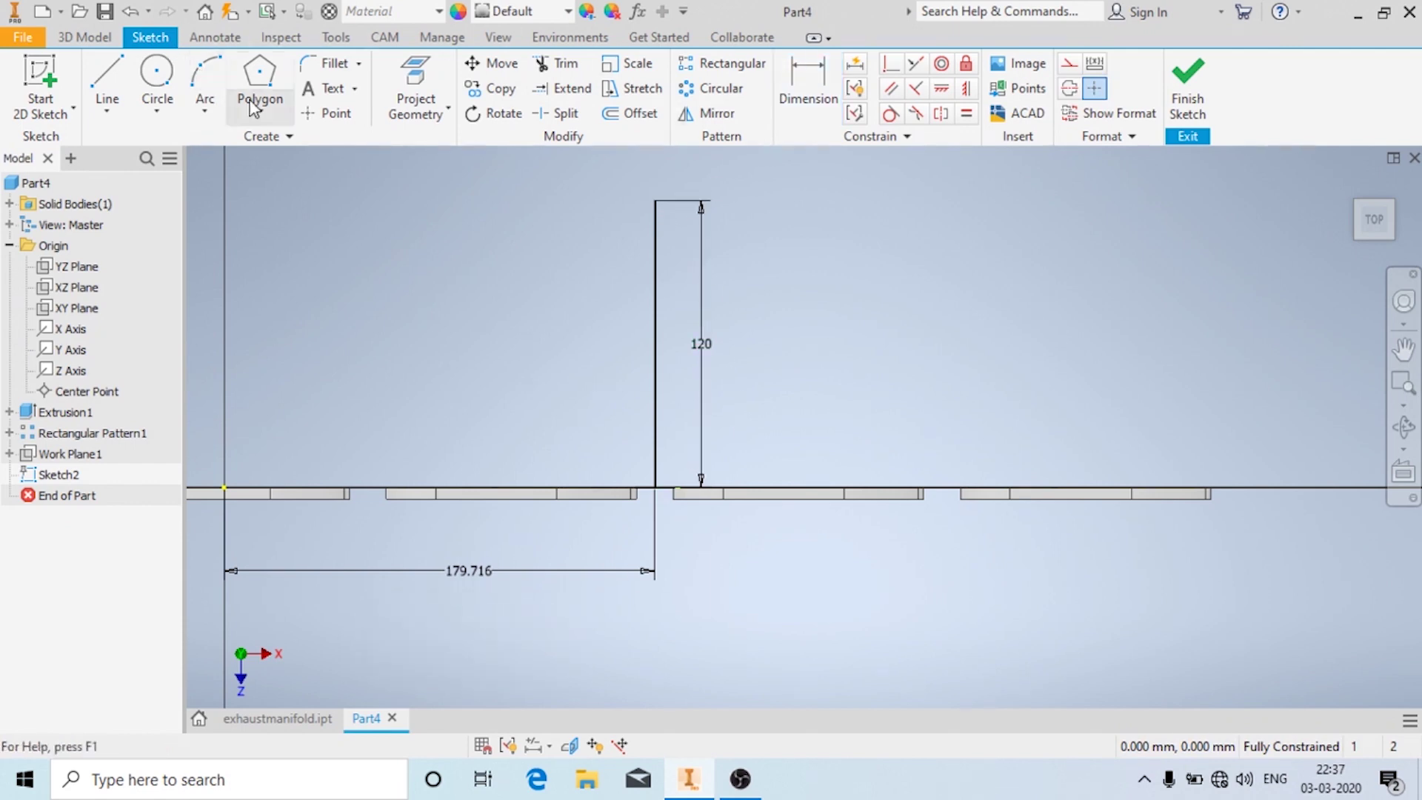
# - Draw a three-sided inscribed polygon centered on the free end of the 120 mm vertical line
pyautogui.click(261, 121)
pyautogui.click(266, 539)
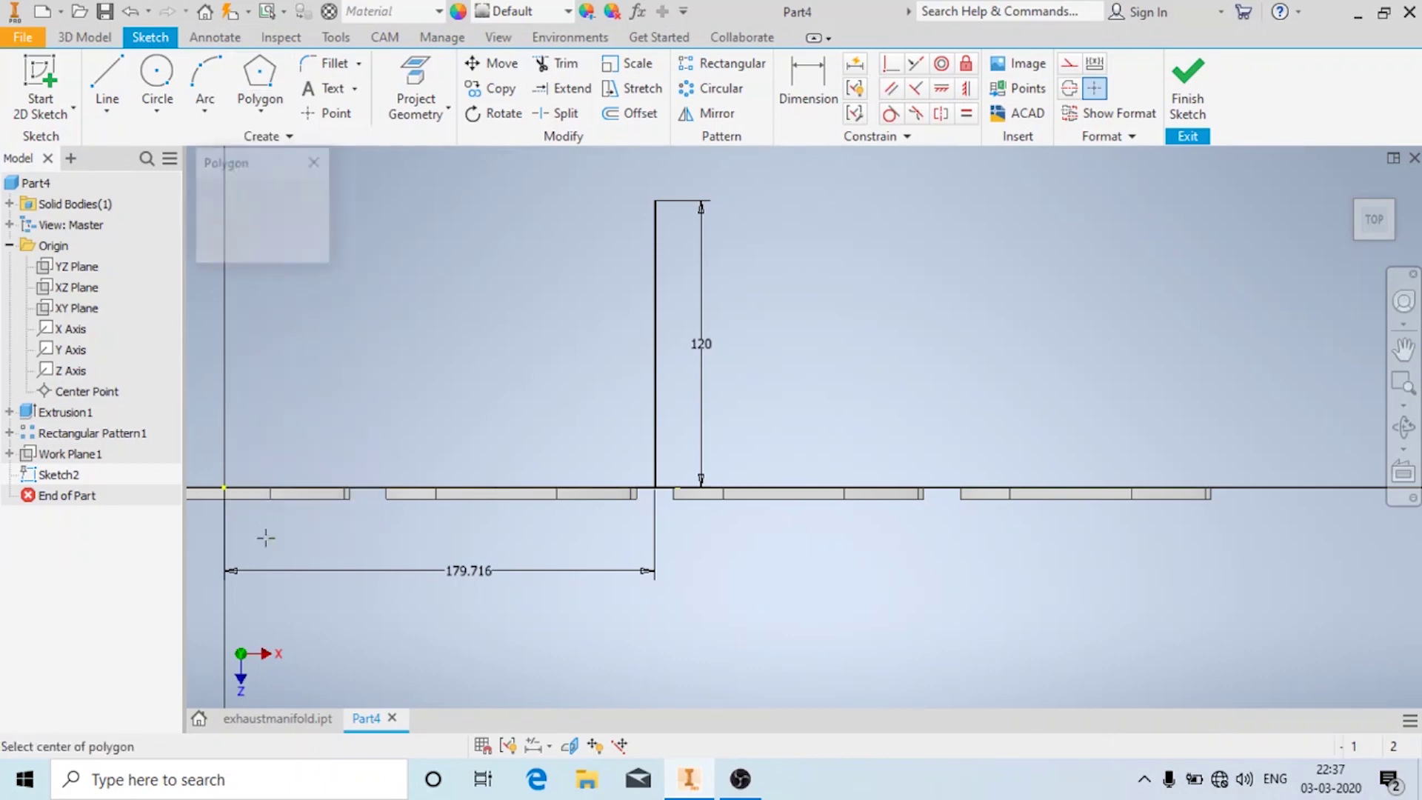
pyautogui.write('3')
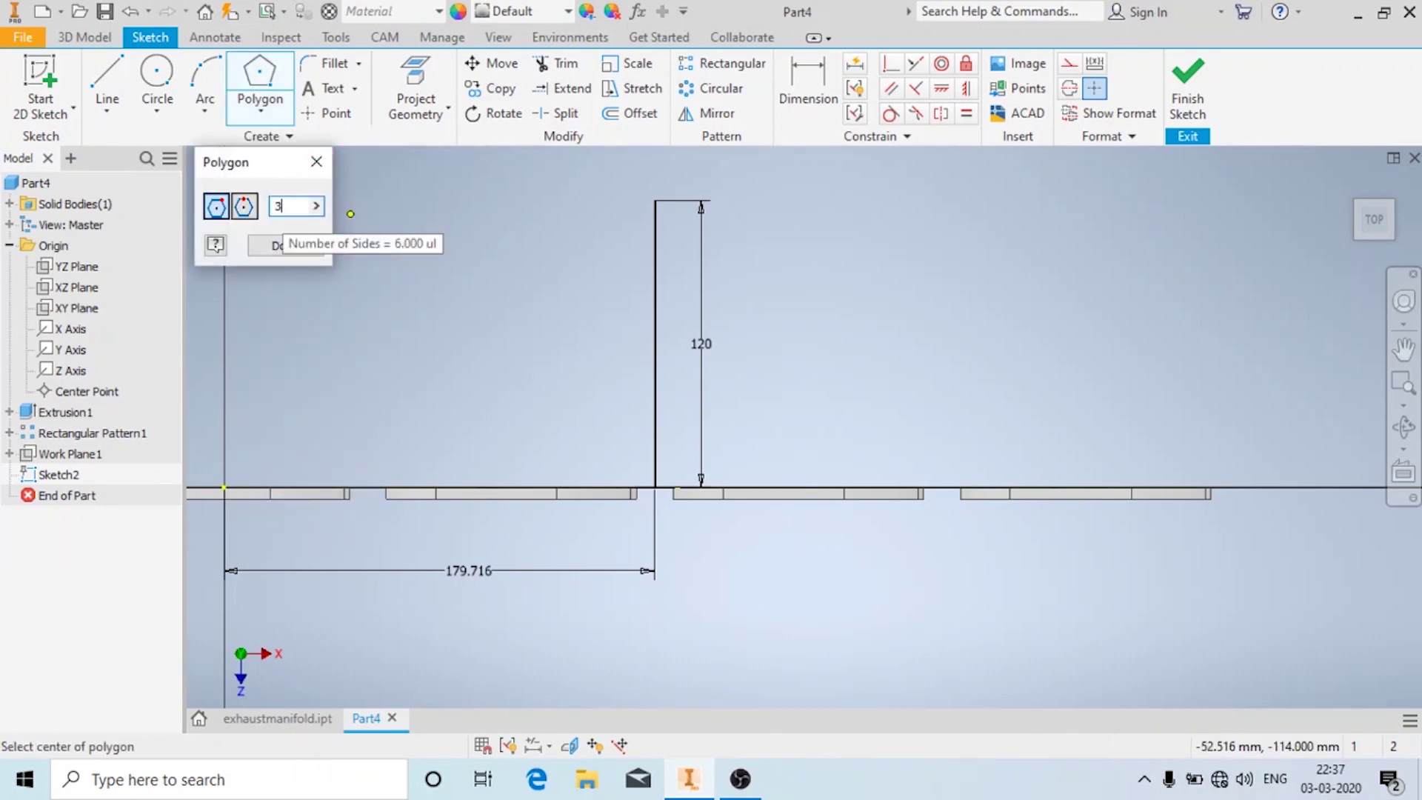
pyautogui.click(291, 246)
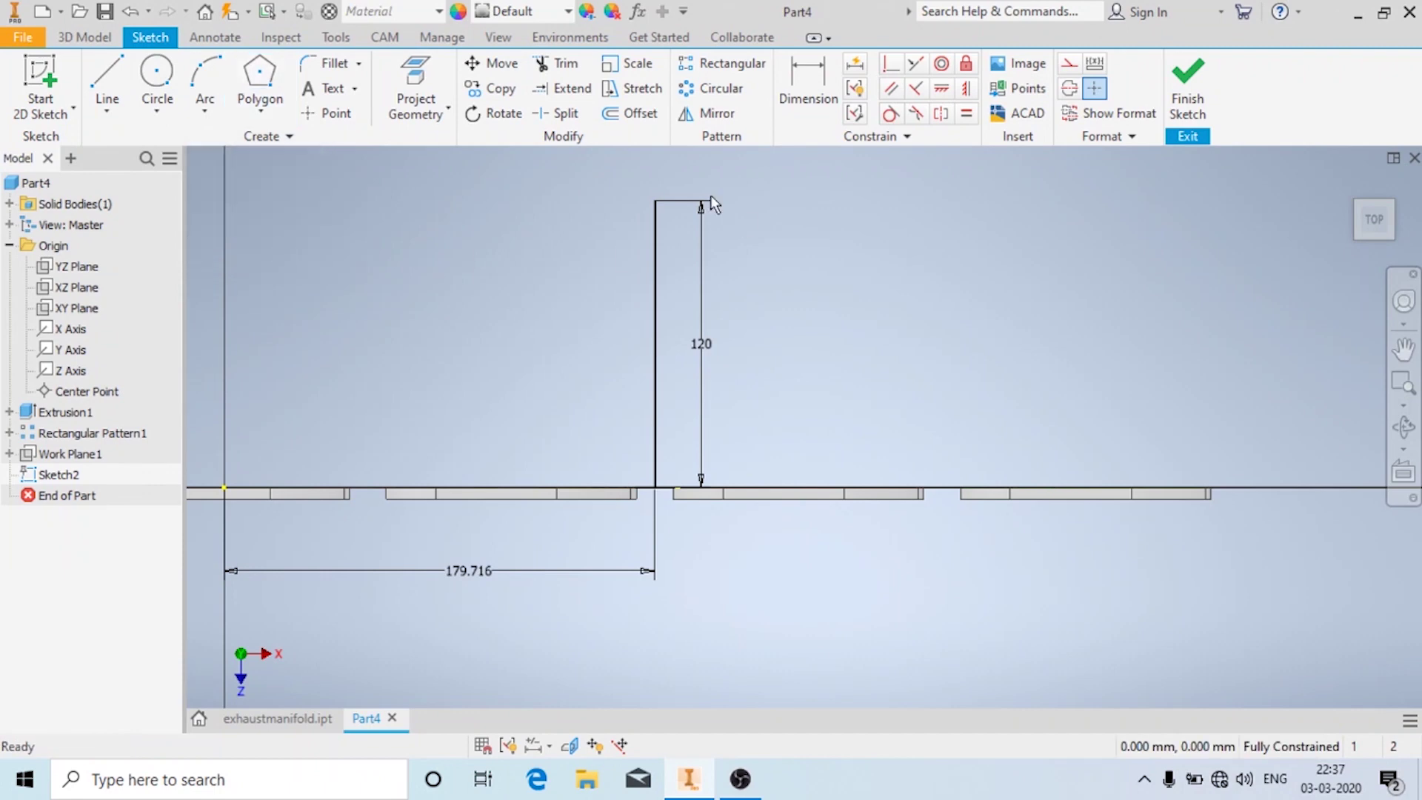
pyautogui.click(259, 77)
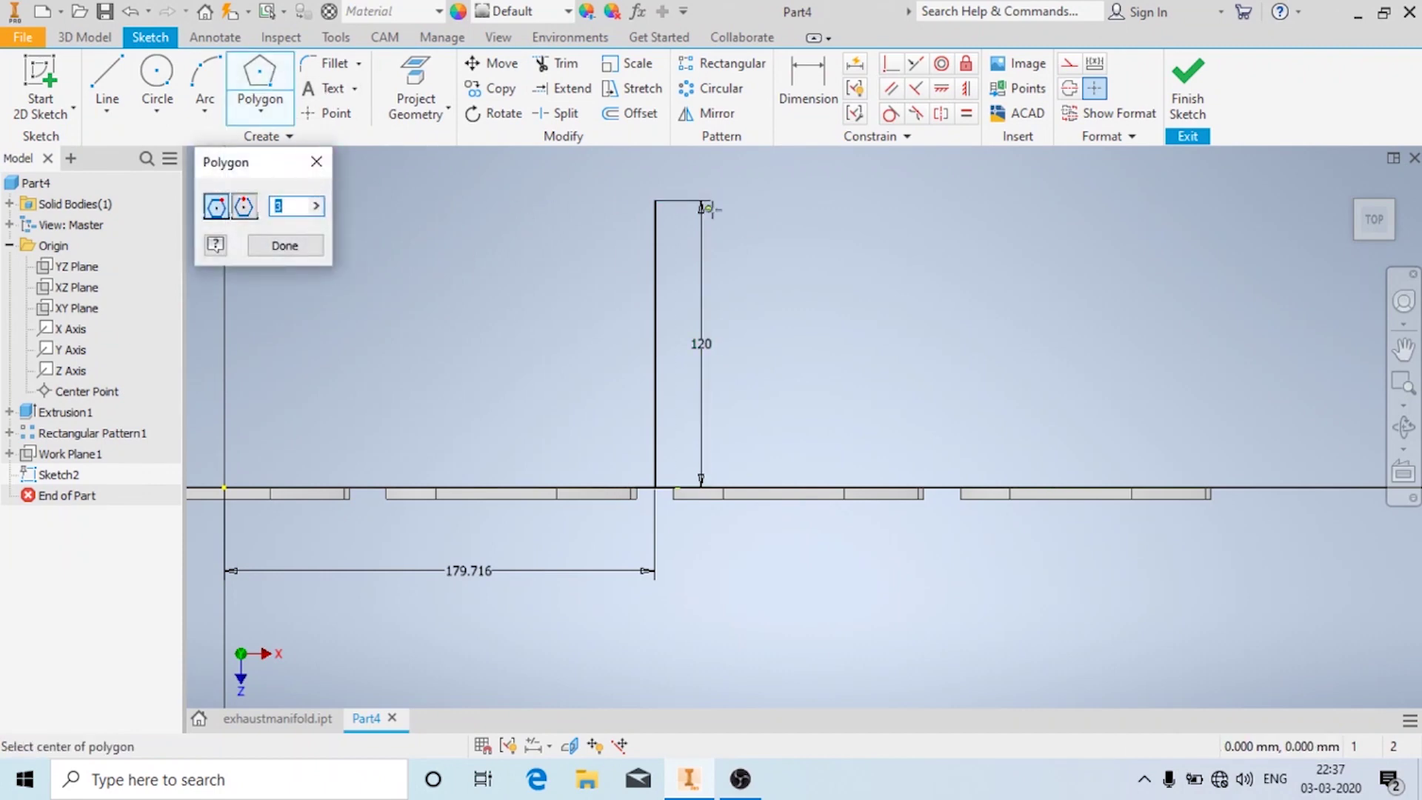
pyautogui.click(654, 200)
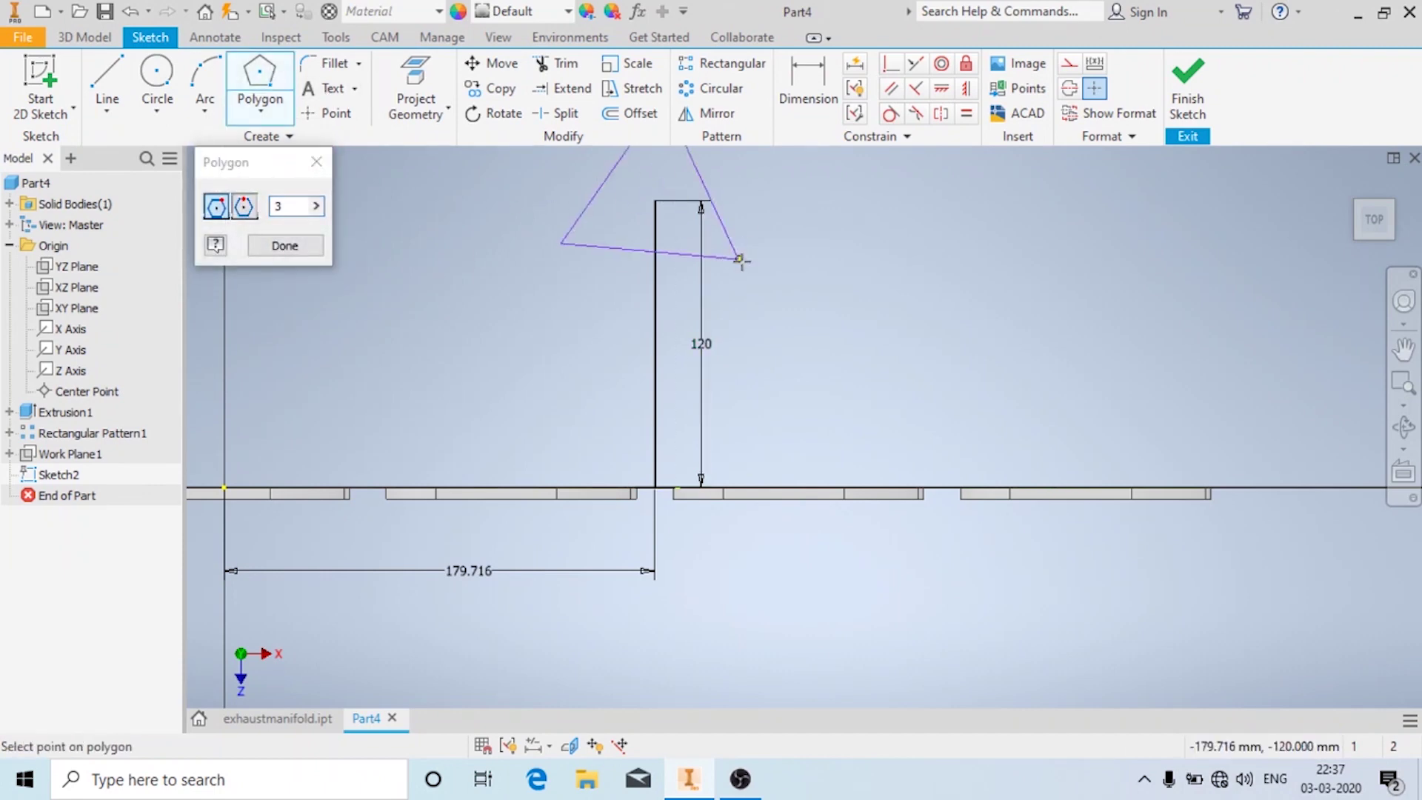
pyautogui.click(829, 293)
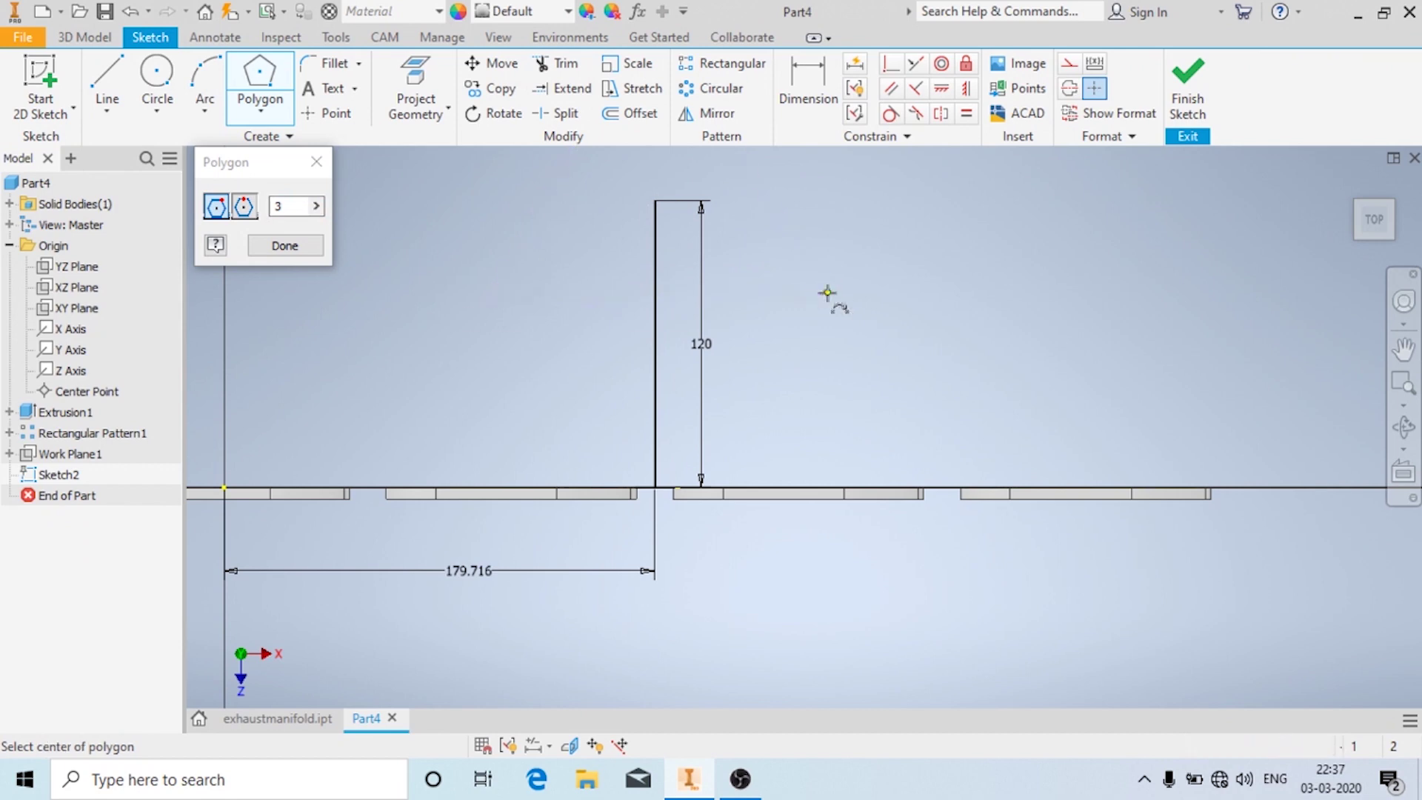
# - Apply a horizontal constraint to the triangle's base and dimension the height from base to apex as 140 mm
pyautogui.click(941, 89)
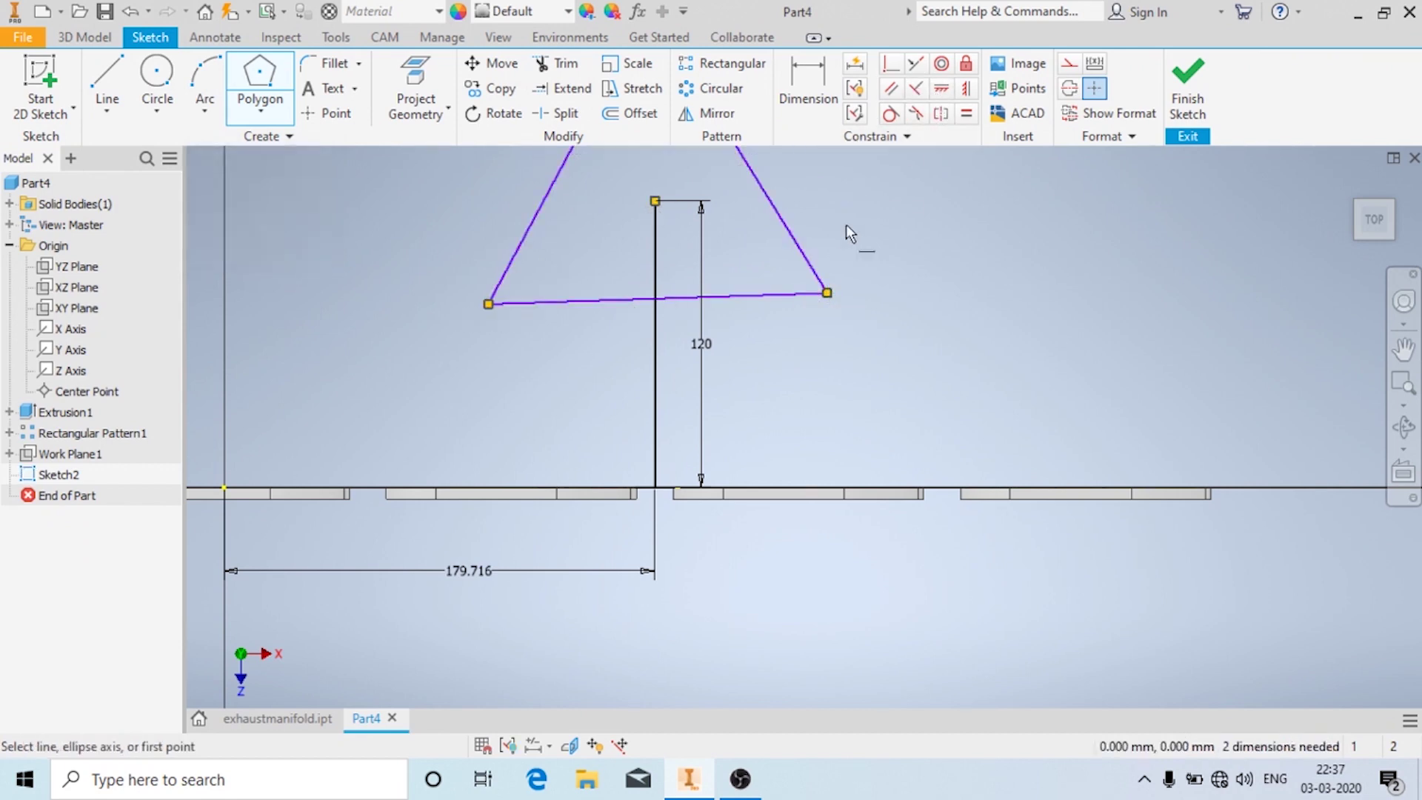
pyautogui.click(785, 294)
pyautogui.scroll(3, 609, 380)
pyautogui.press('d')
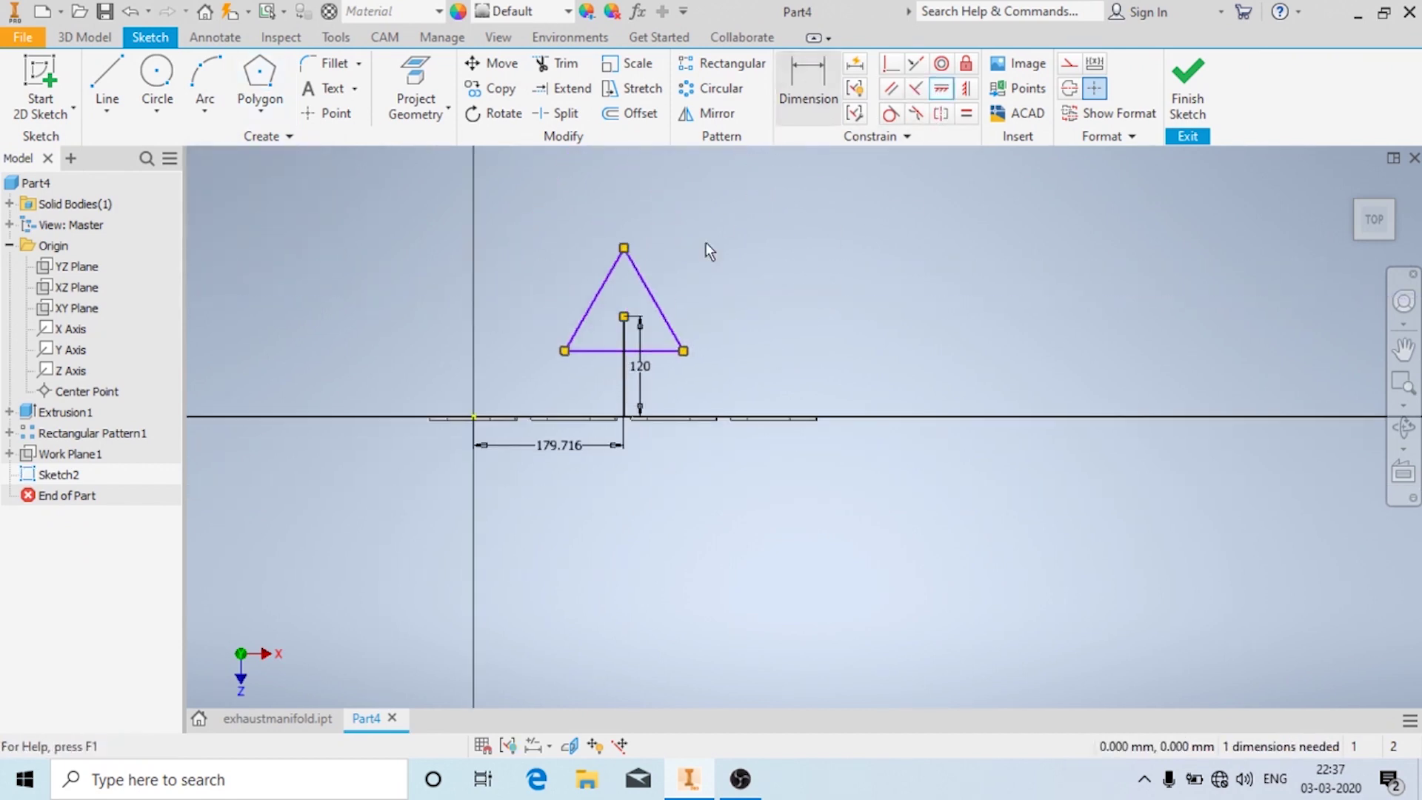
pyautogui.scroll(-3, 630, 348)
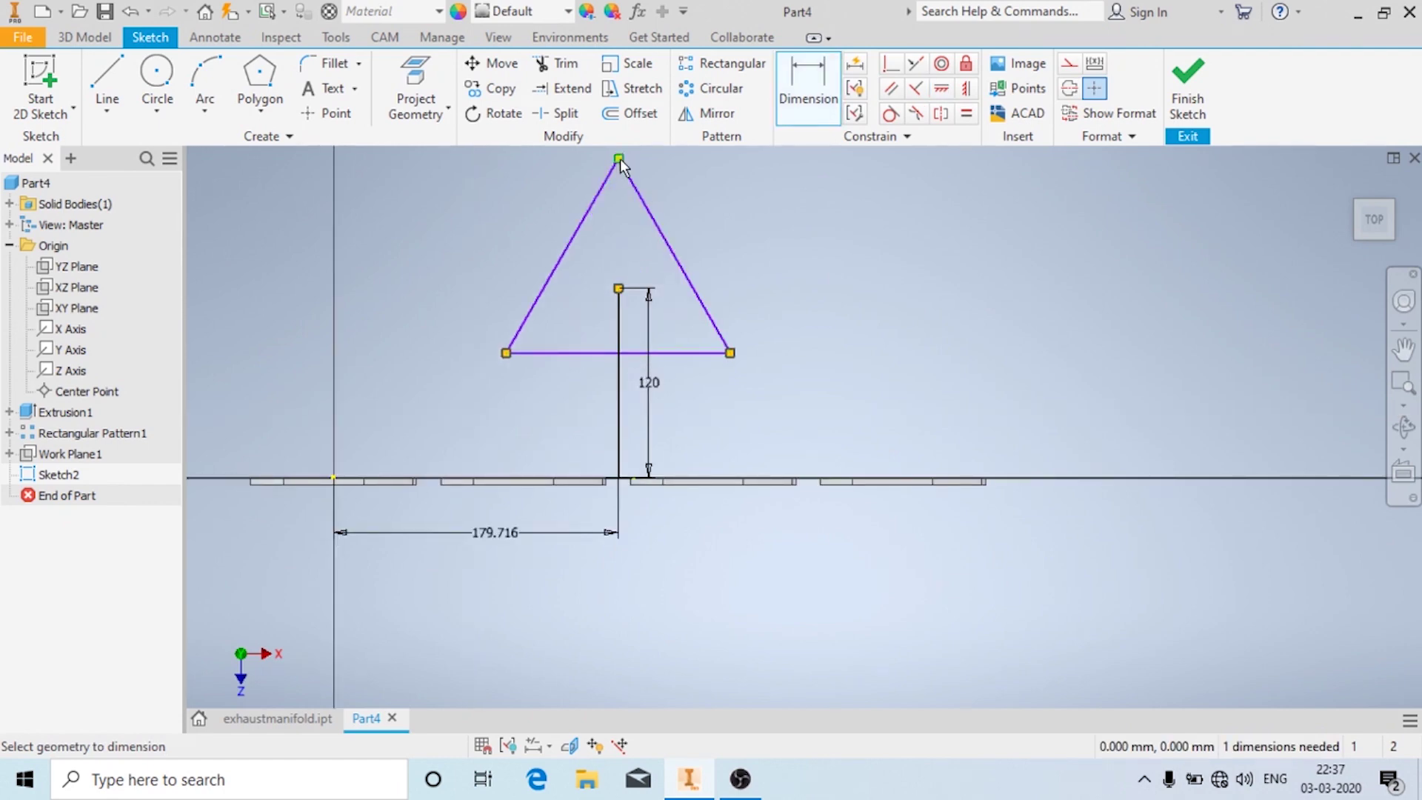
pyautogui.click(642, 354)
pyautogui.click(858, 248)
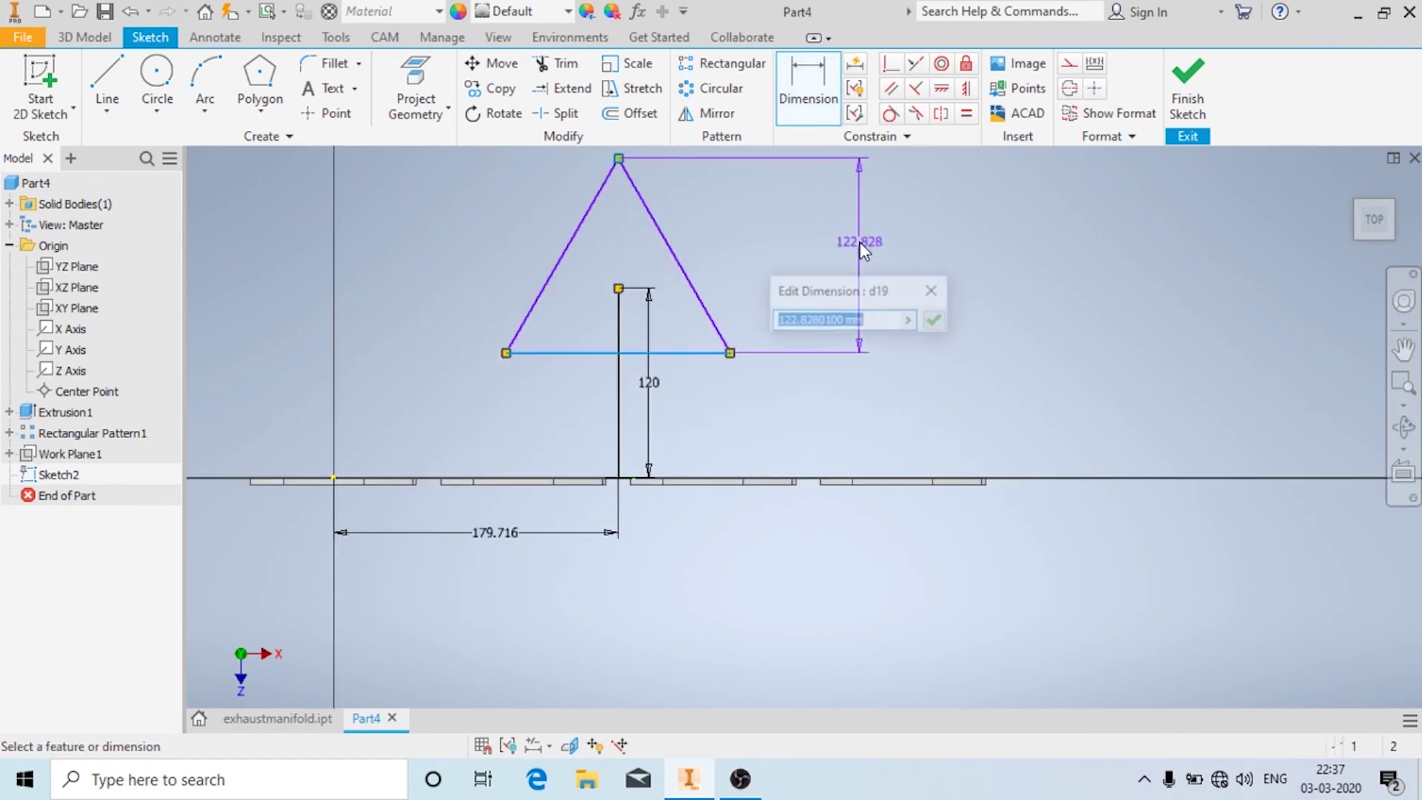
pyautogui.write('140')
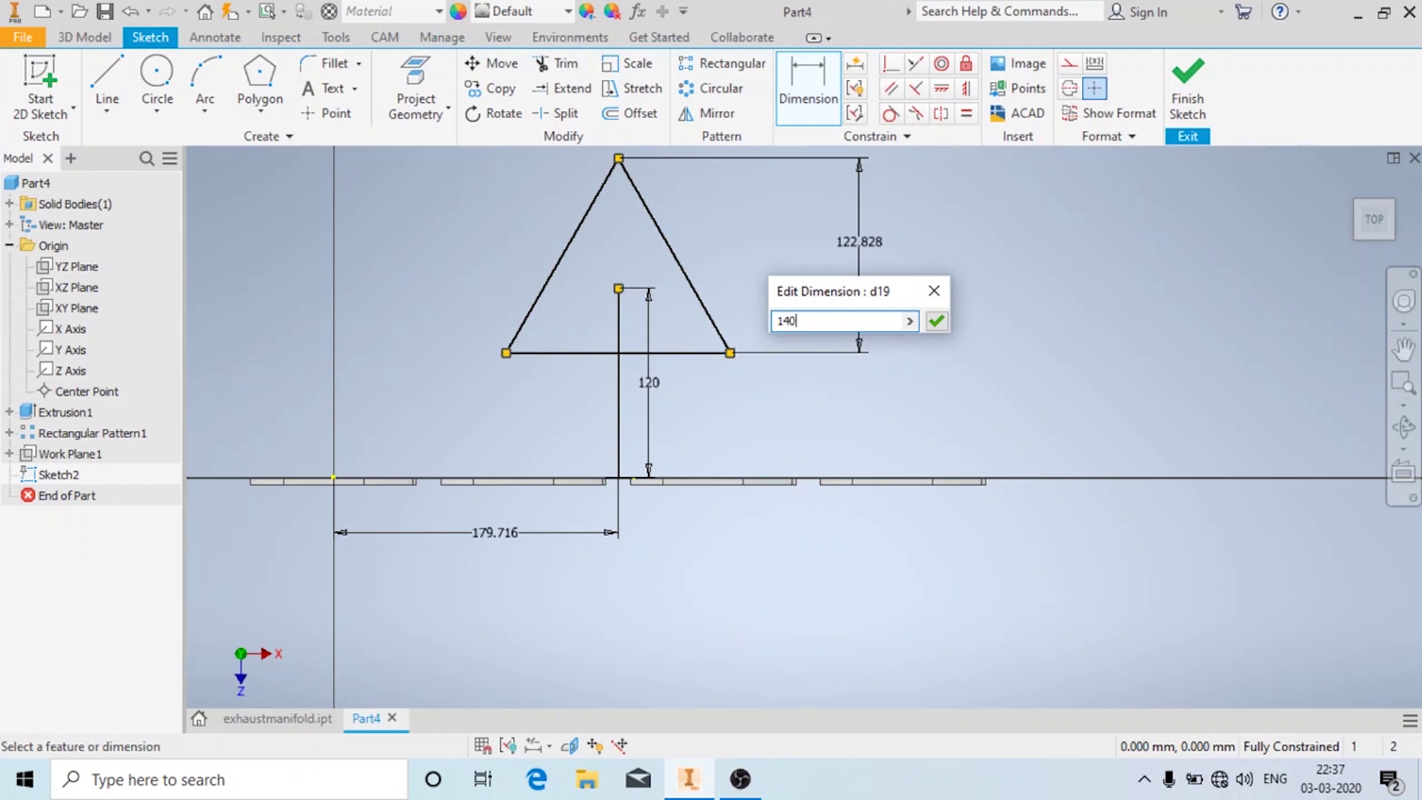
pyautogui.press('Return')
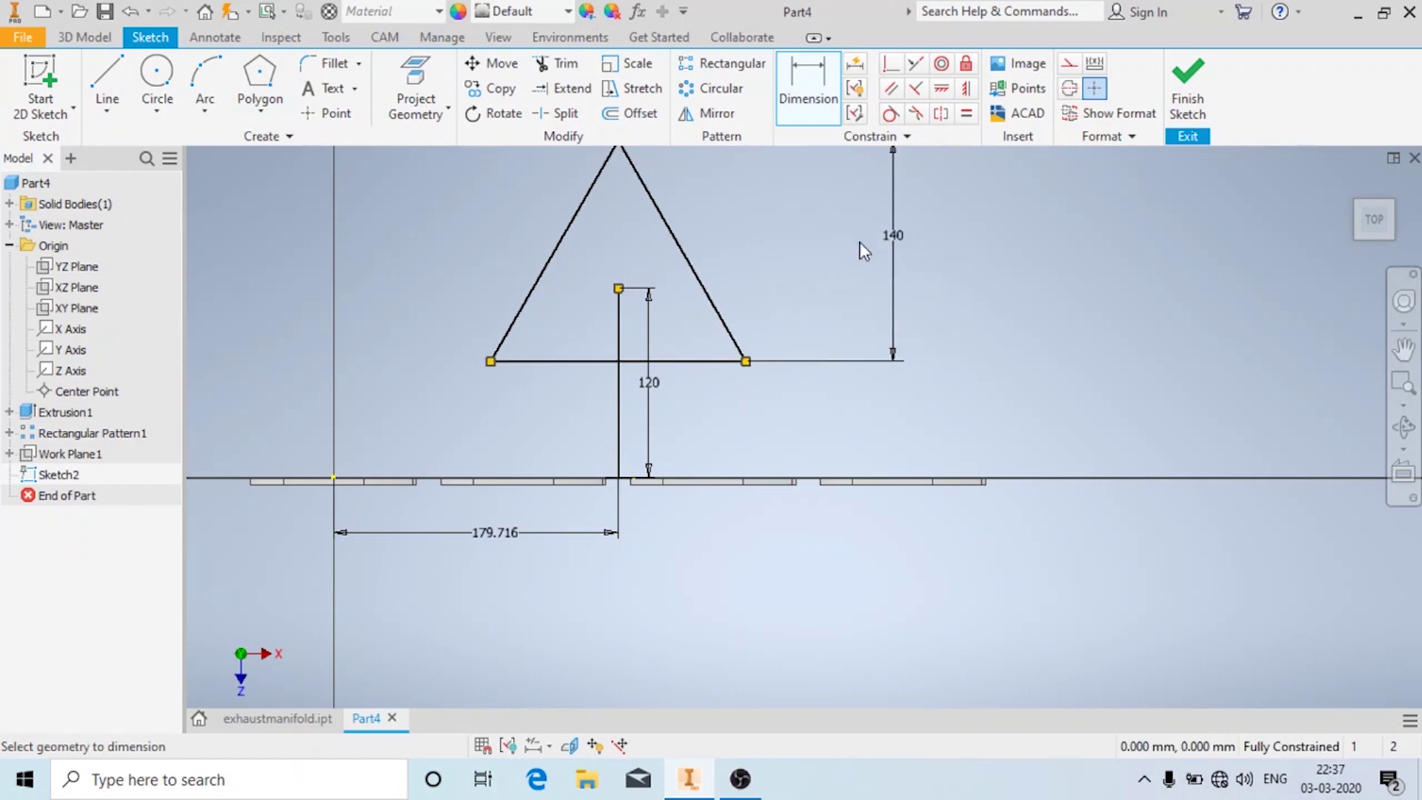
# - Fillet the triangle's apex with a 2 mm radius and its two base corners with a 15 mm radius
pyautogui.click(312, 66)
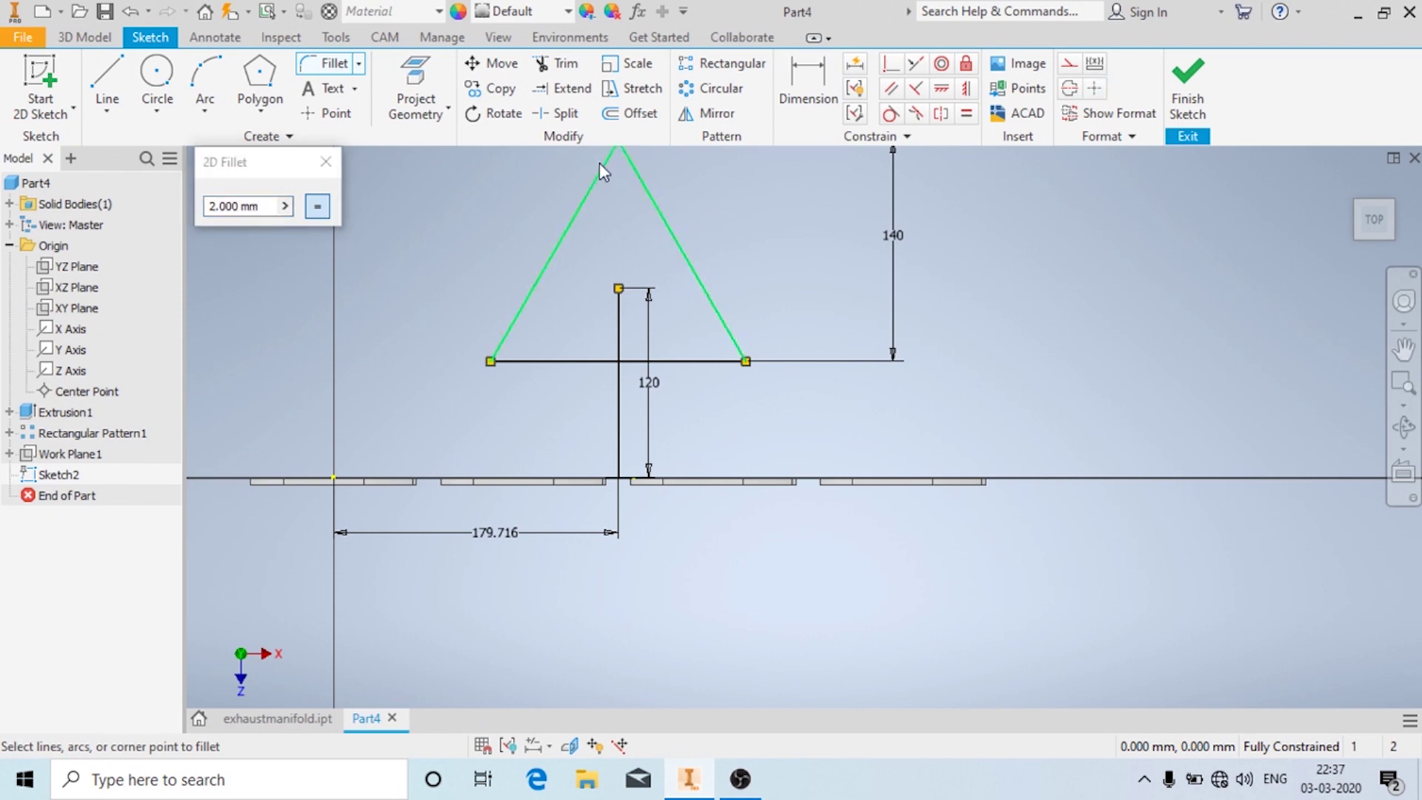
pyautogui.click(272, 211)
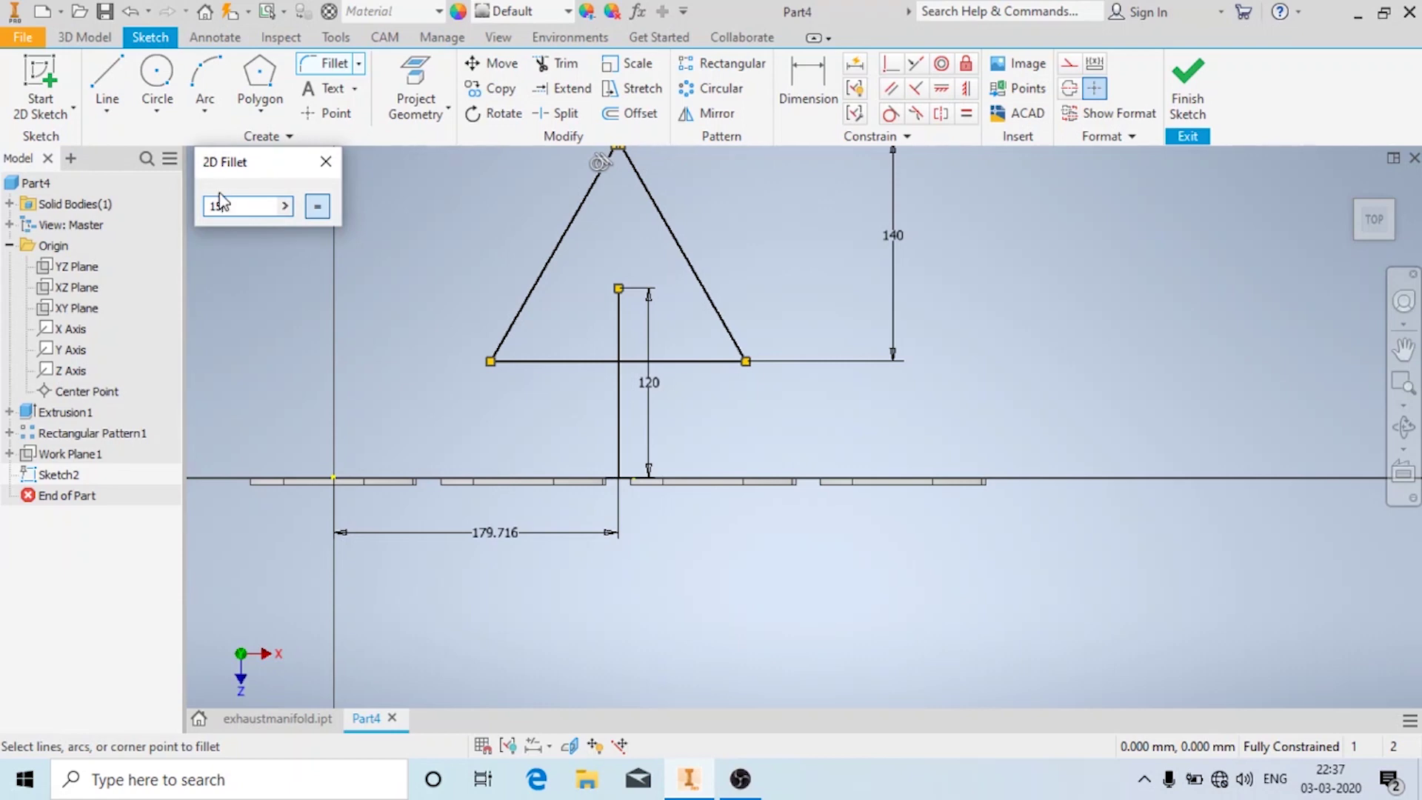
pyautogui.click(524, 308)
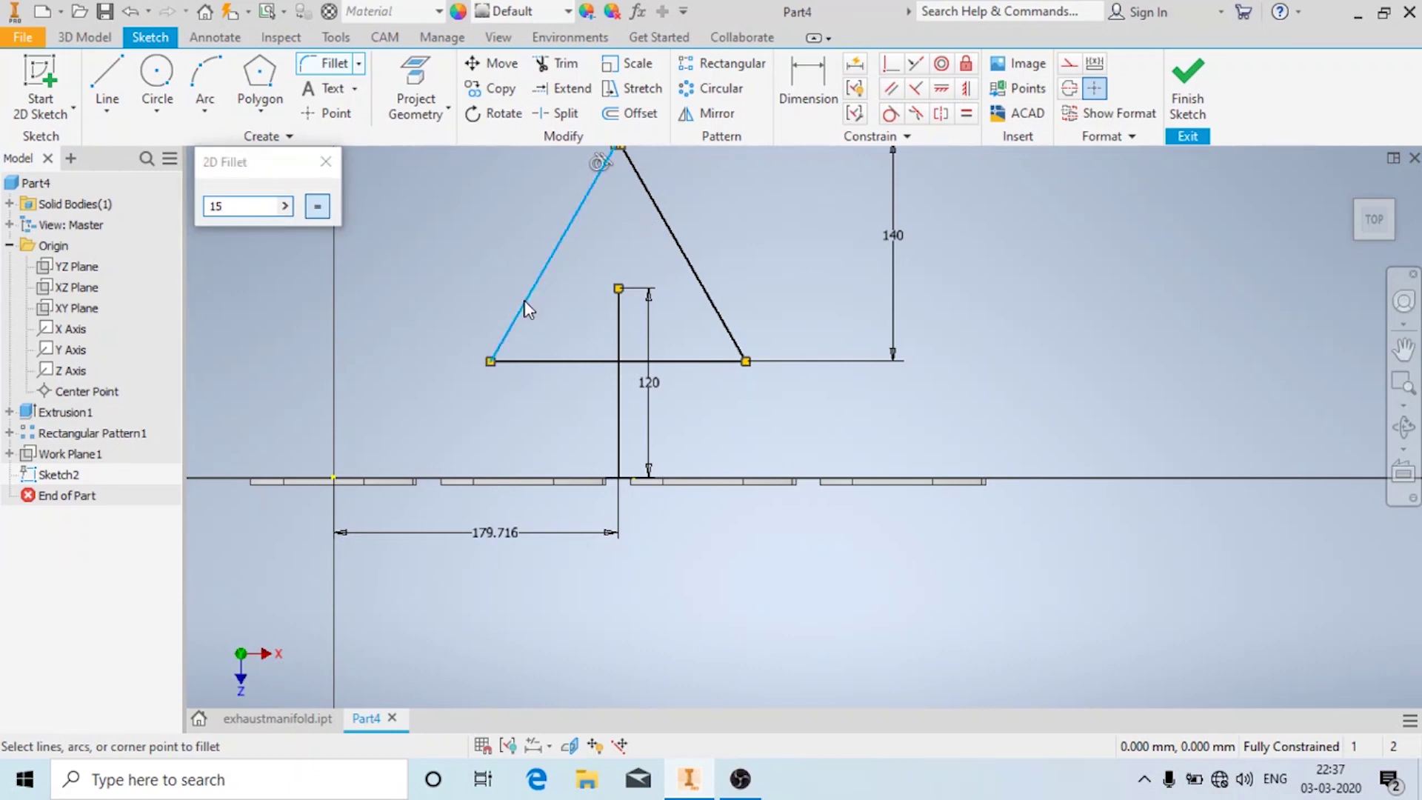
pyautogui.click(535, 360)
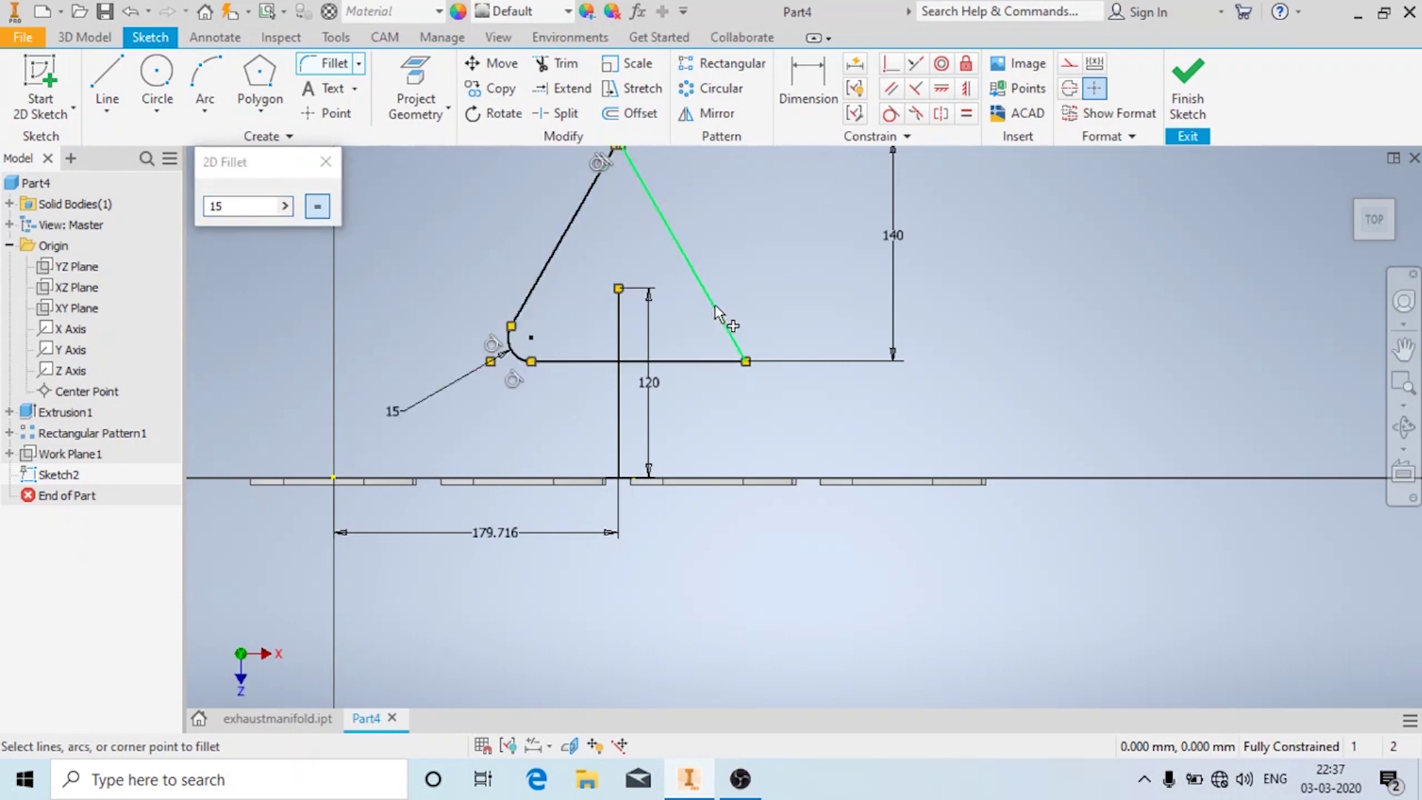
pyautogui.click(702, 360)
pyautogui.scroll(-3, 603, 245)
pyautogui.scroll(4, 620, 158)
pyautogui.scroll(3, 620, 158)
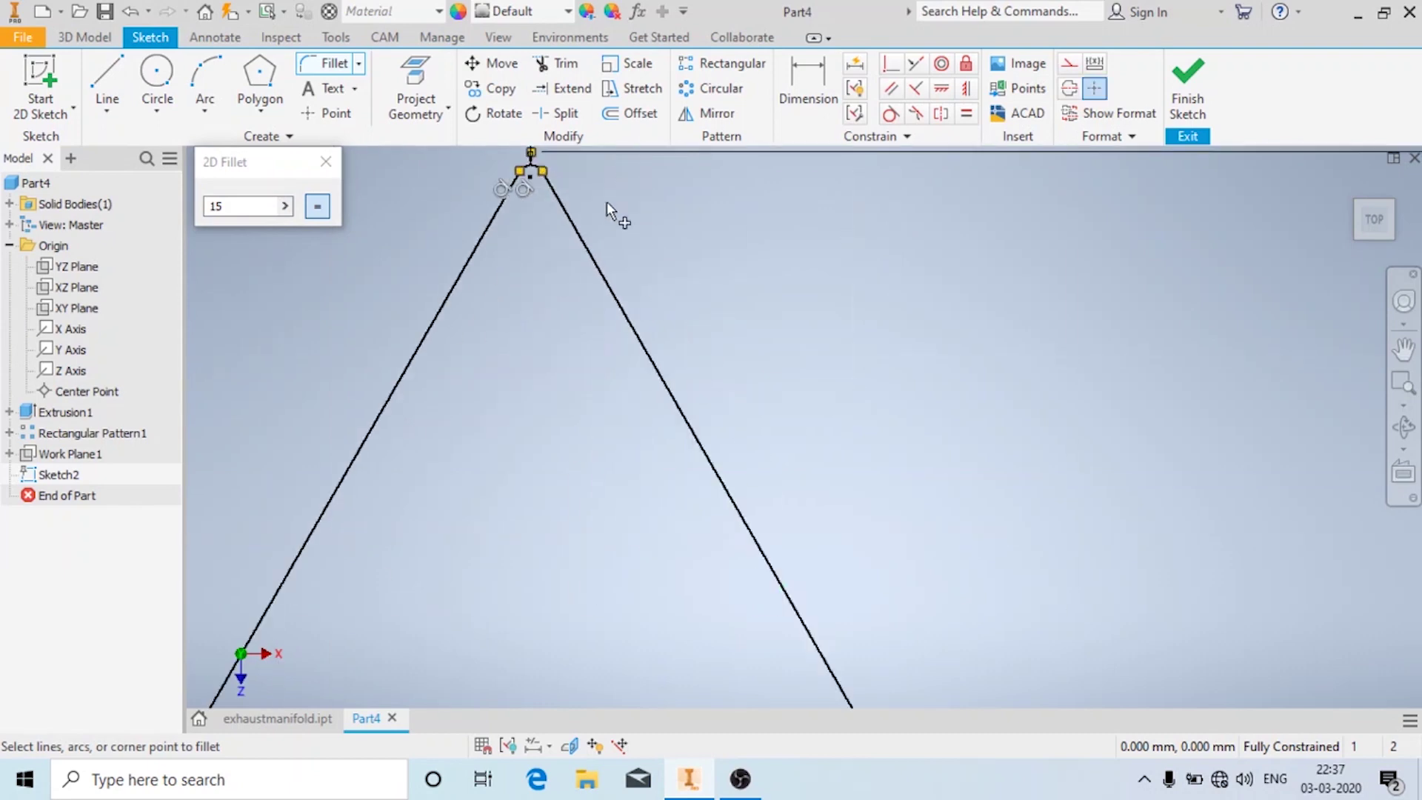
pyautogui.click(526, 163)
pyautogui.press('Escape')
# - Try to add a radius dimension to the rounded apex arc
pyautogui.scroll(-3, 412, 419)
pyautogui.scroll(4, 412, 419)
pyautogui.scroll(5, 467, 419)
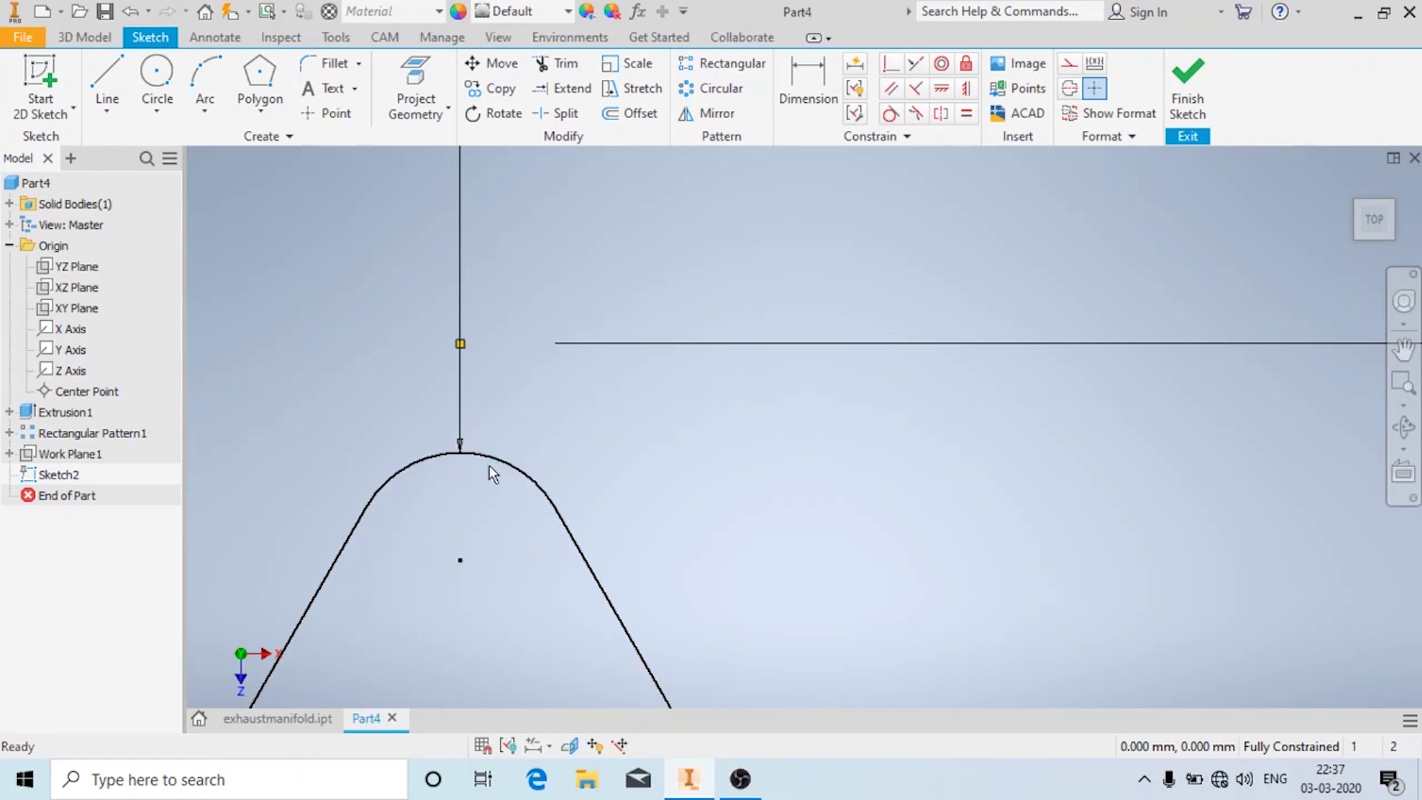
pyautogui.press('d')
pyautogui.click(477, 454)
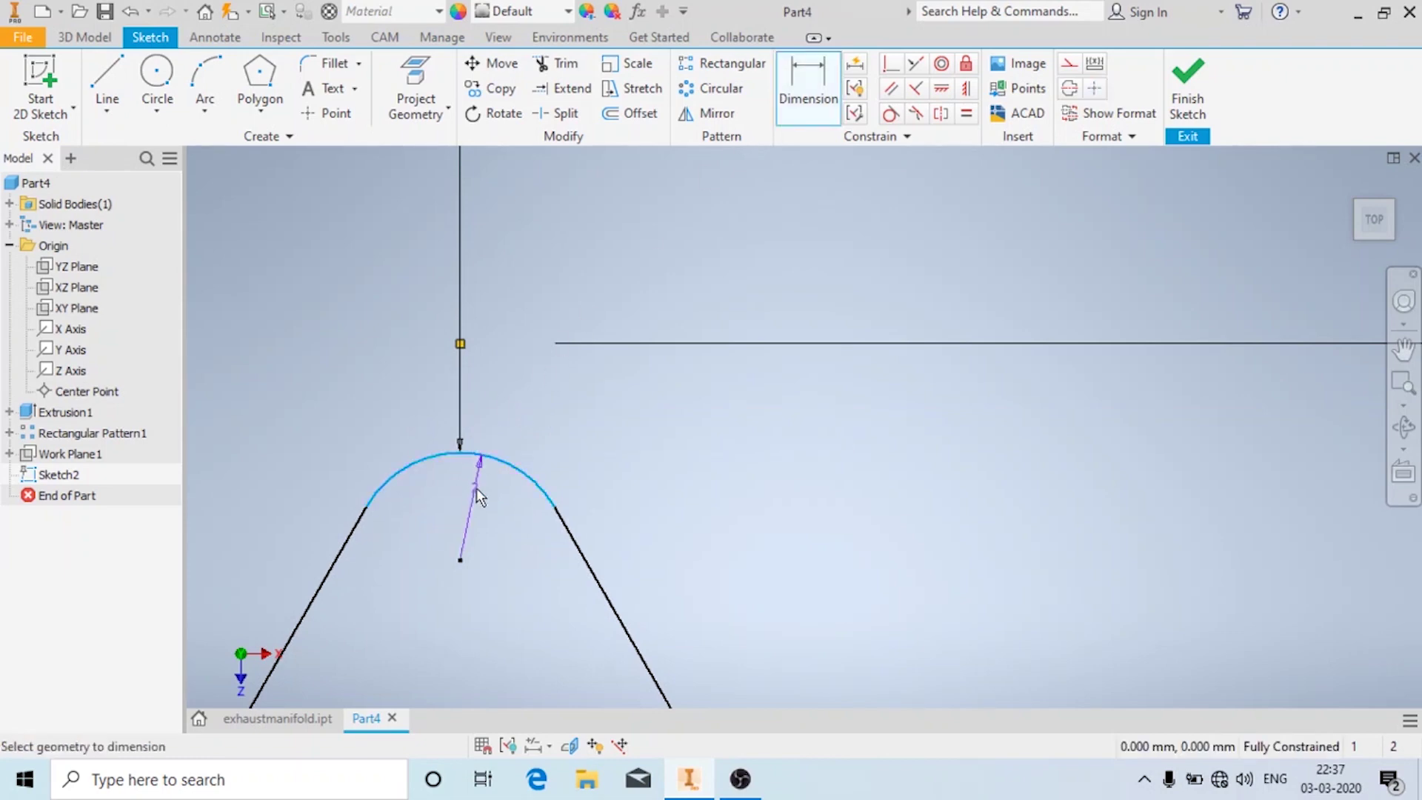
pyautogui.click(478, 490)
pyautogui.click(453, 191)
pyautogui.hotkey('ctrl', 'z')
pyautogui.hotkey('ctrl', 'z')
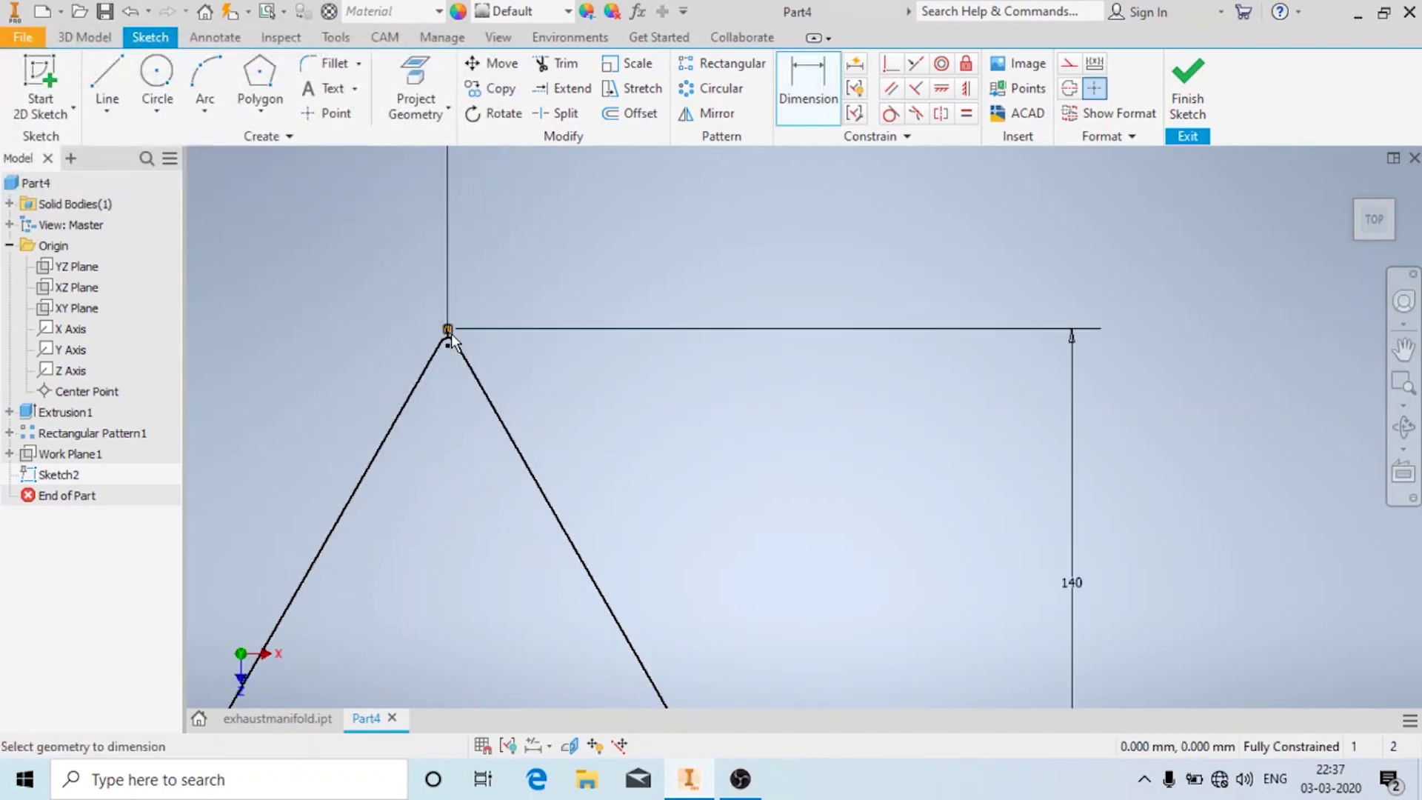
# - Set the apex fillet's radius to 15 mm by editing its existing dimension
pyautogui.scroll(-3, 450, 337)
pyautogui.scroll(4, 460, 291)
pyautogui.click(425, 309)
pyautogui.click(417, 314)
pyautogui.write('1')
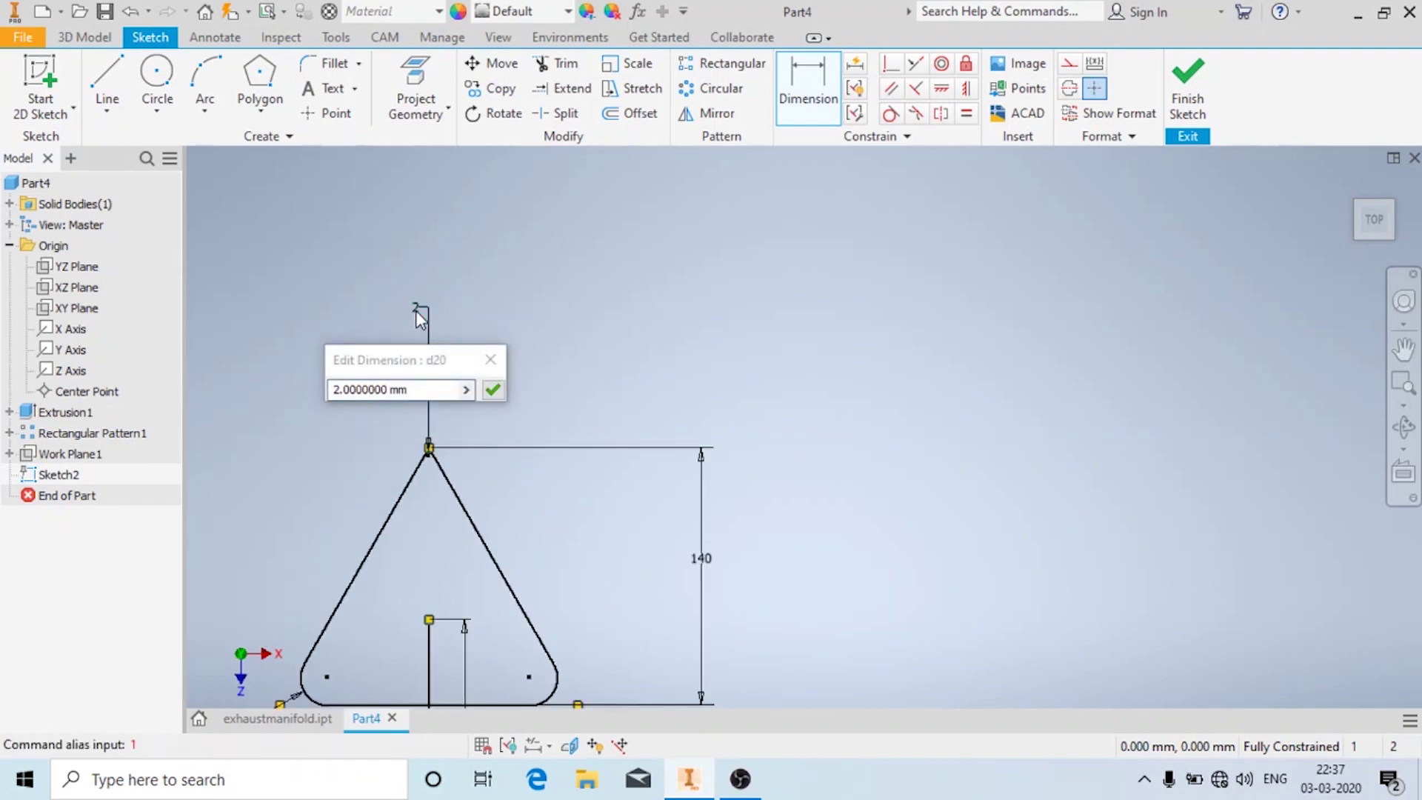
pyautogui.write('15')
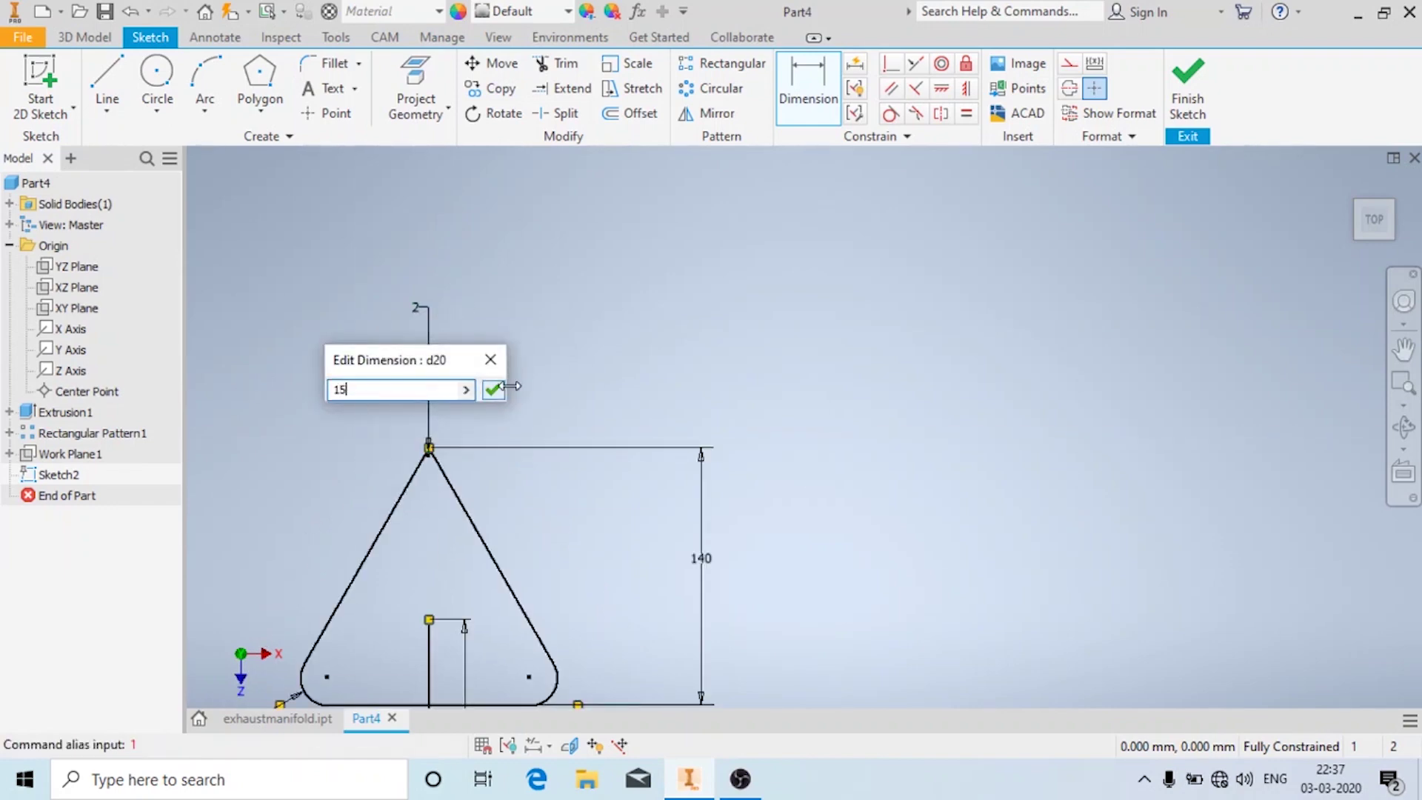
pyautogui.press('Return')
# - Draw a circle centered on the triangle's center point and dimension its diameter as 65 mm
pyautogui.scroll(-3, 441, 274)
pyautogui.scroll(2, 435, 348)
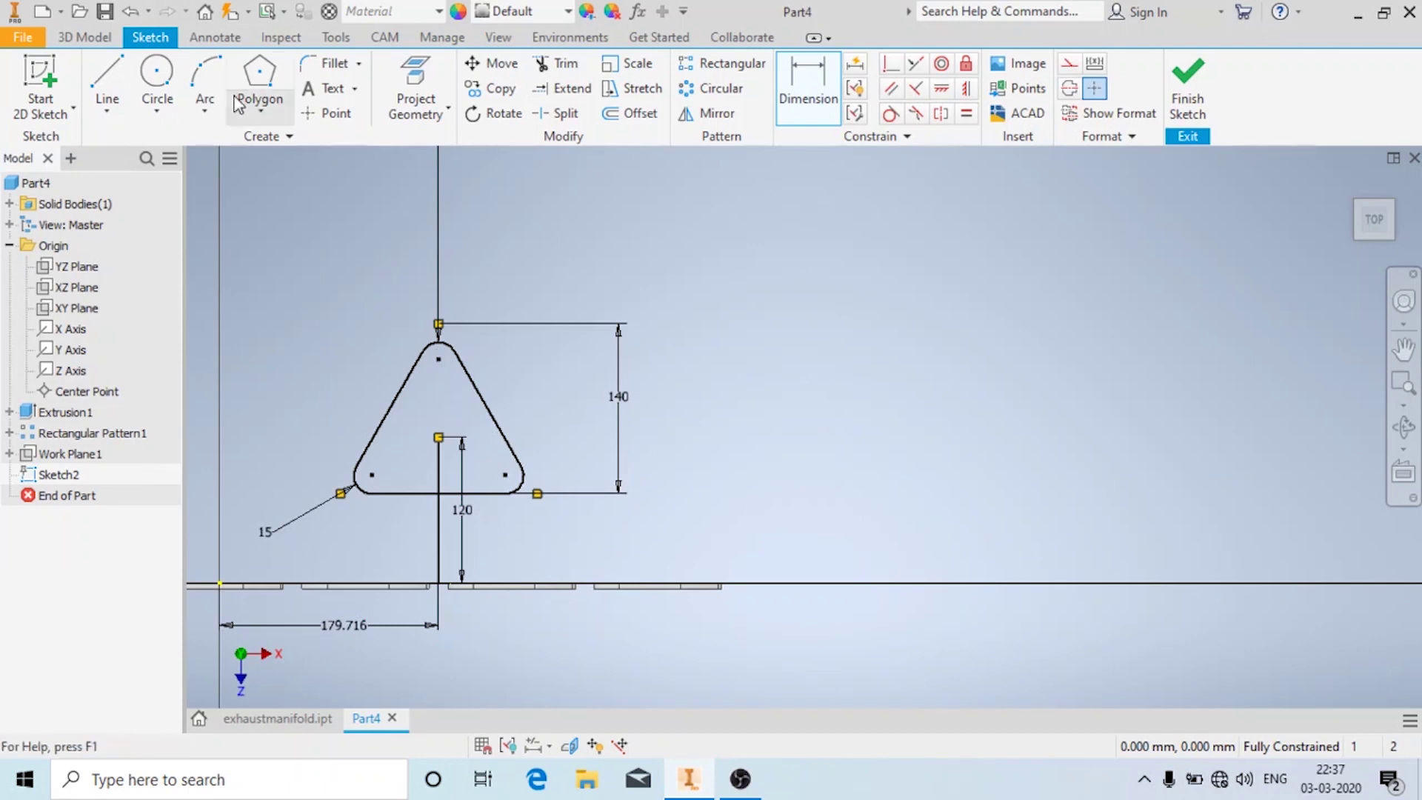
pyautogui.click(172, 79)
pyautogui.click(438, 437)
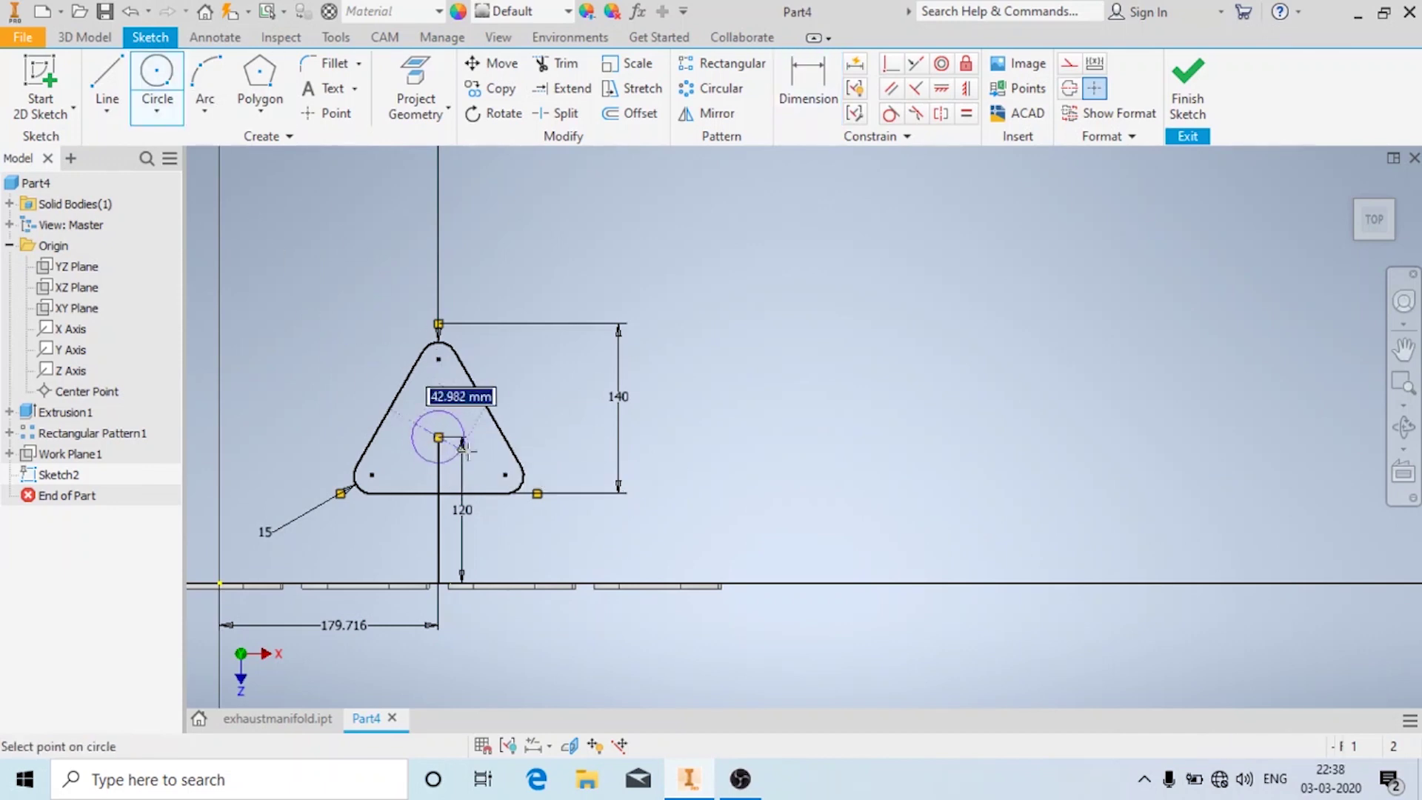
pyautogui.click(478, 458)
pyautogui.click(808, 85)
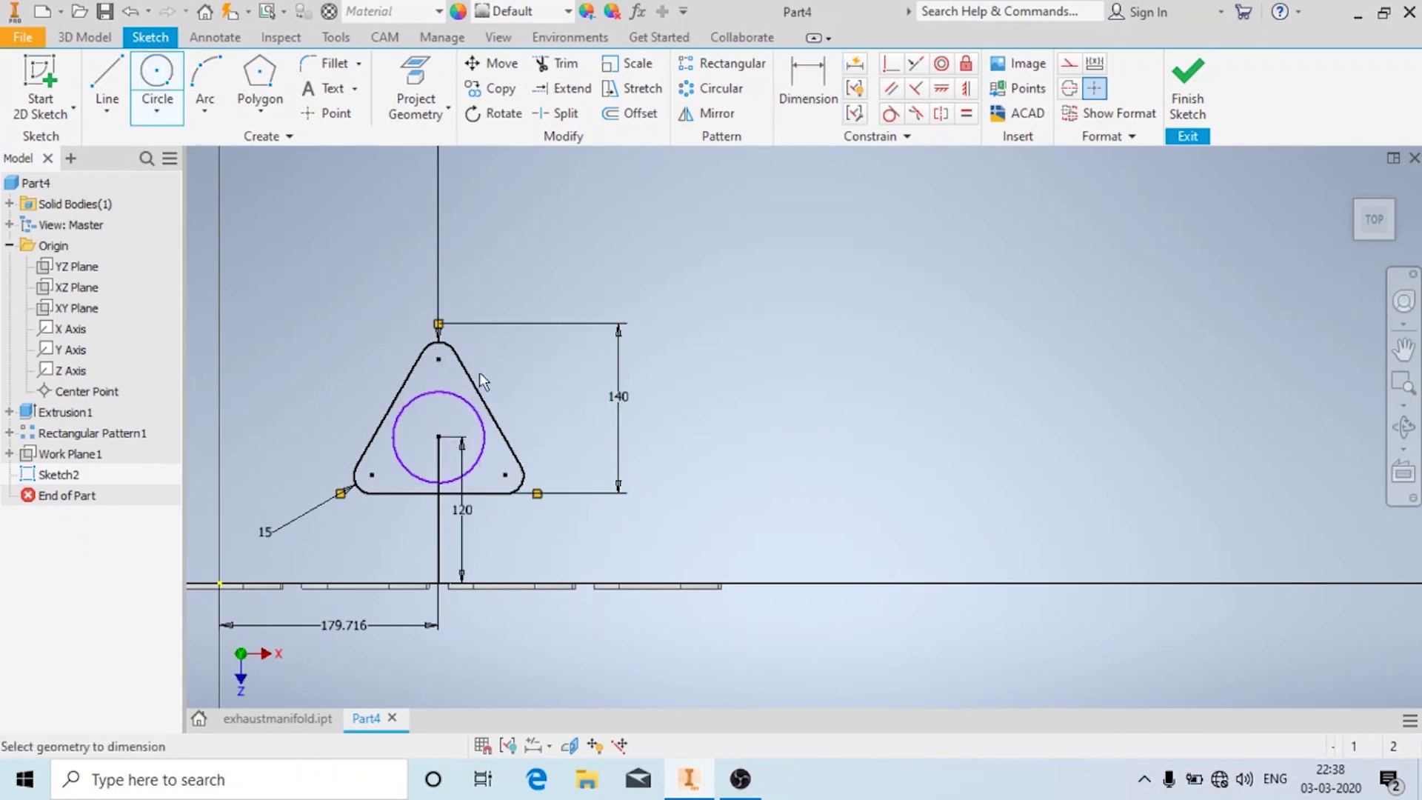
pyautogui.click(467, 402)
pyautogui.click(459, 419)
pyautogui.write('65')
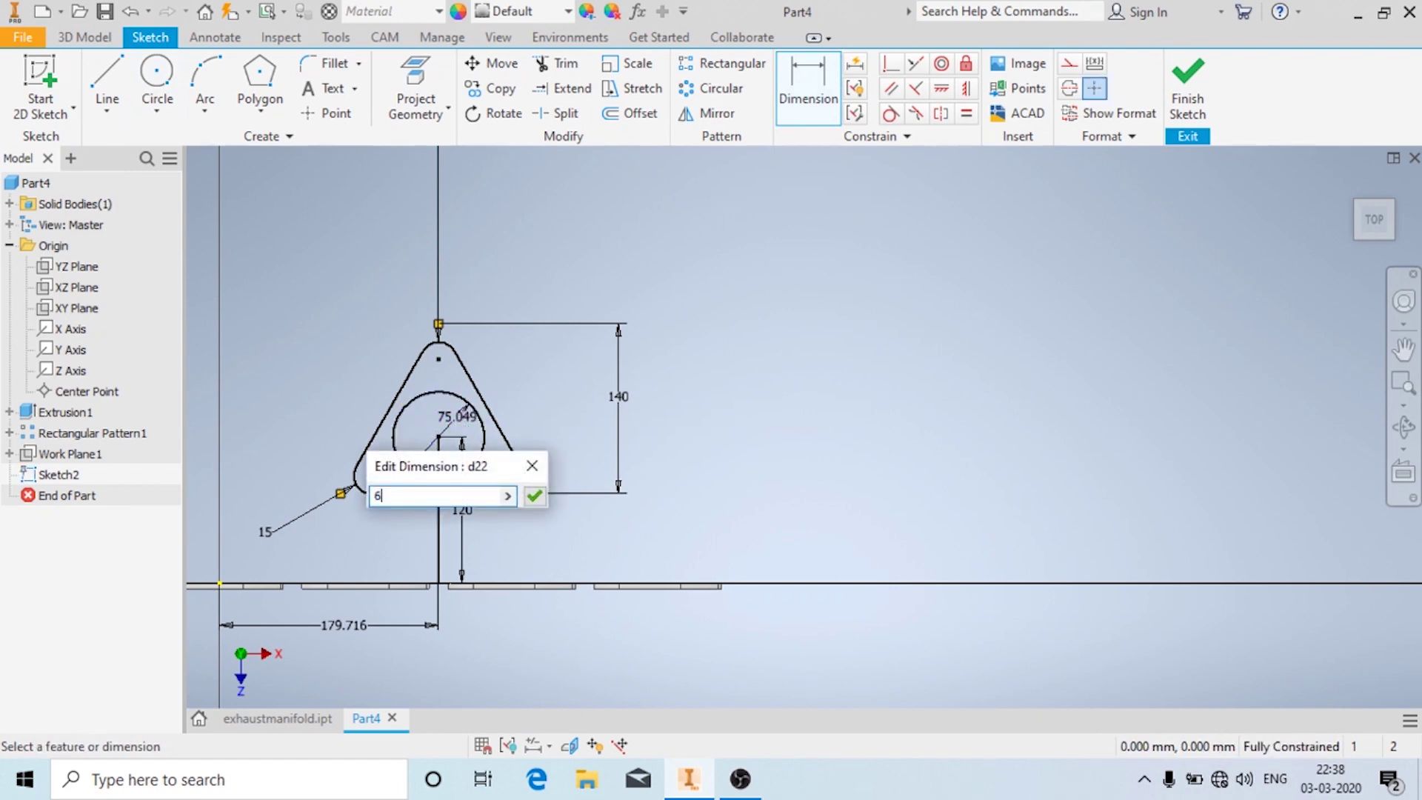
pyautogui.press('Return')
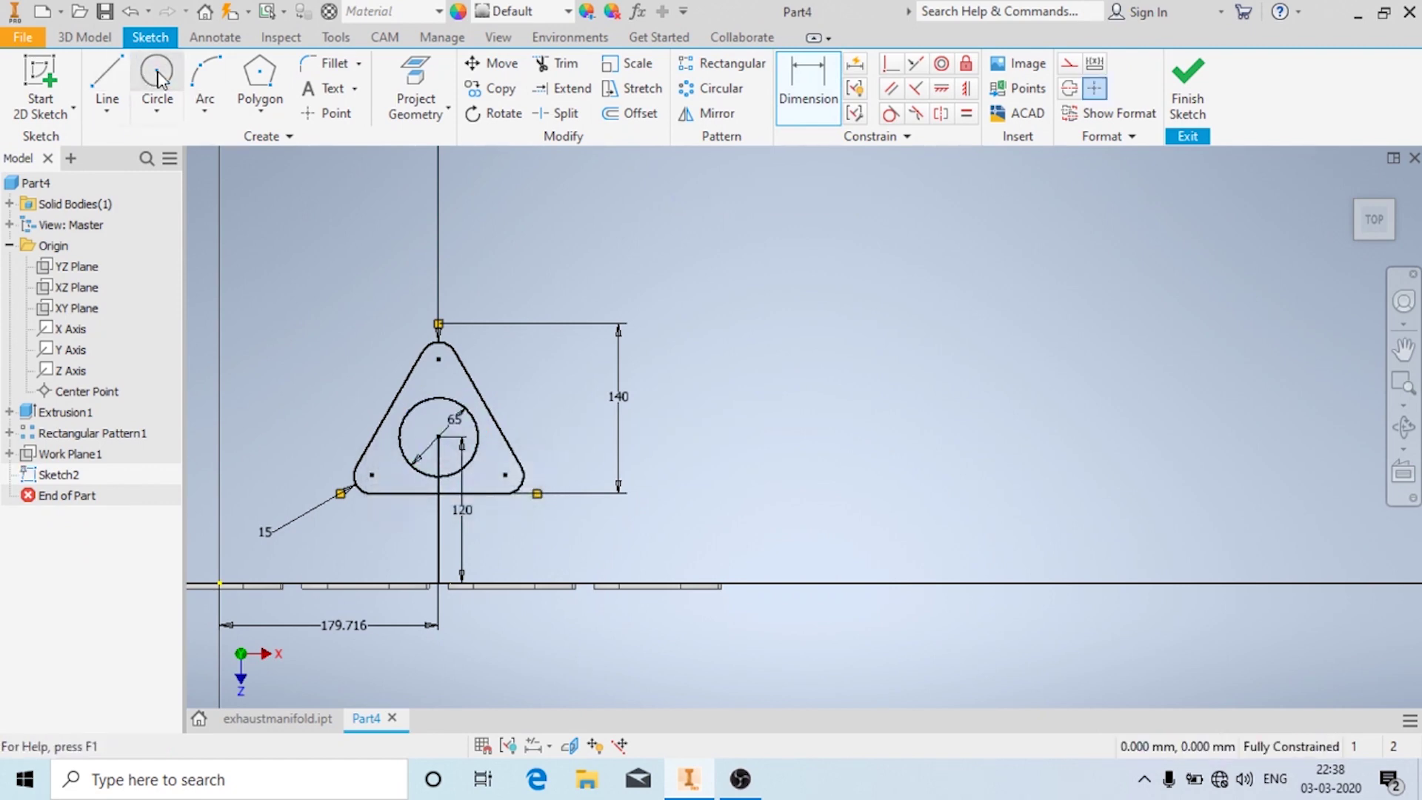
# - Draw a 16 mm diameter bolt-hole circle at the center point of the apex fillet
pyautogui.click(157, 74)
pyautogui.scroll(5, 451, 385)
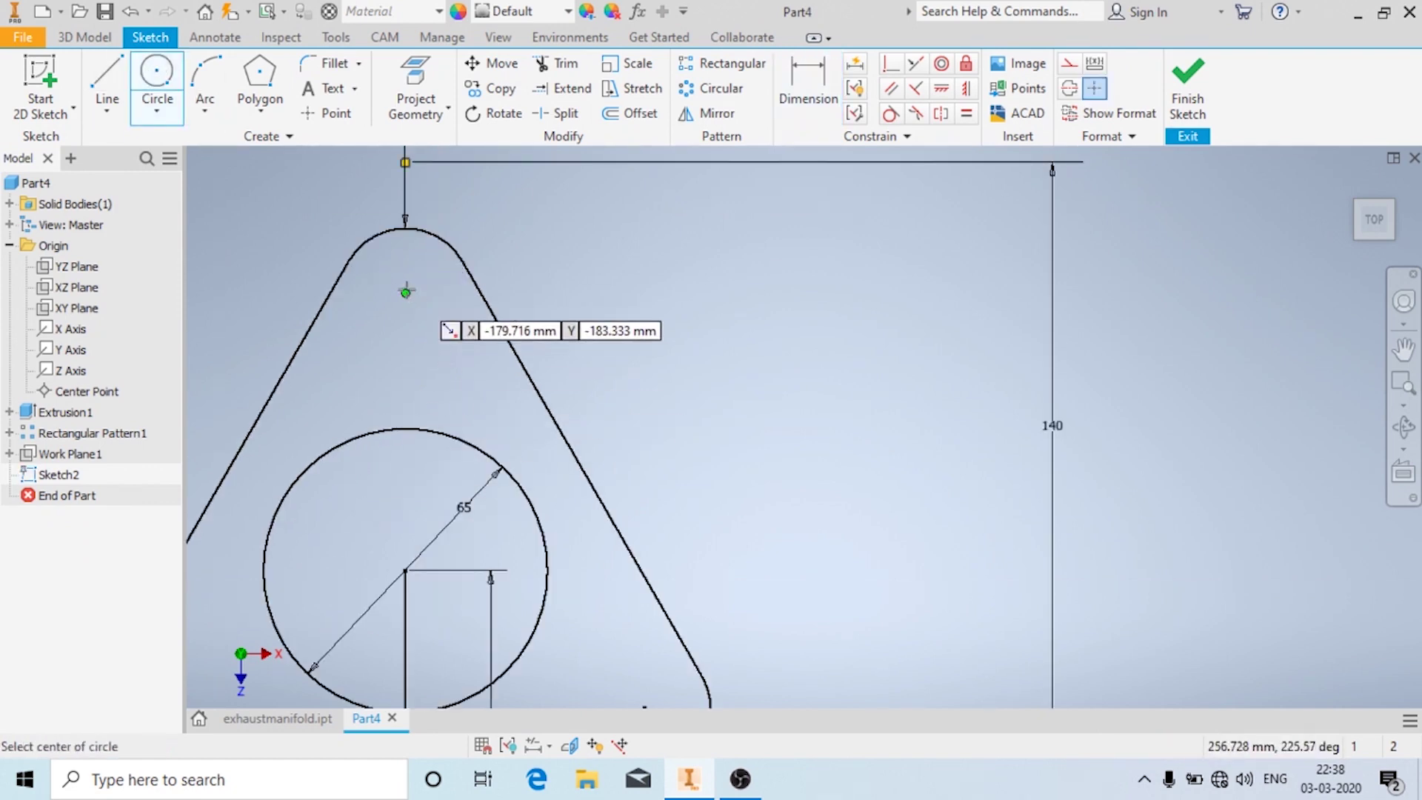
pyautogui.click(405, 294)
pyautogui.write('16')
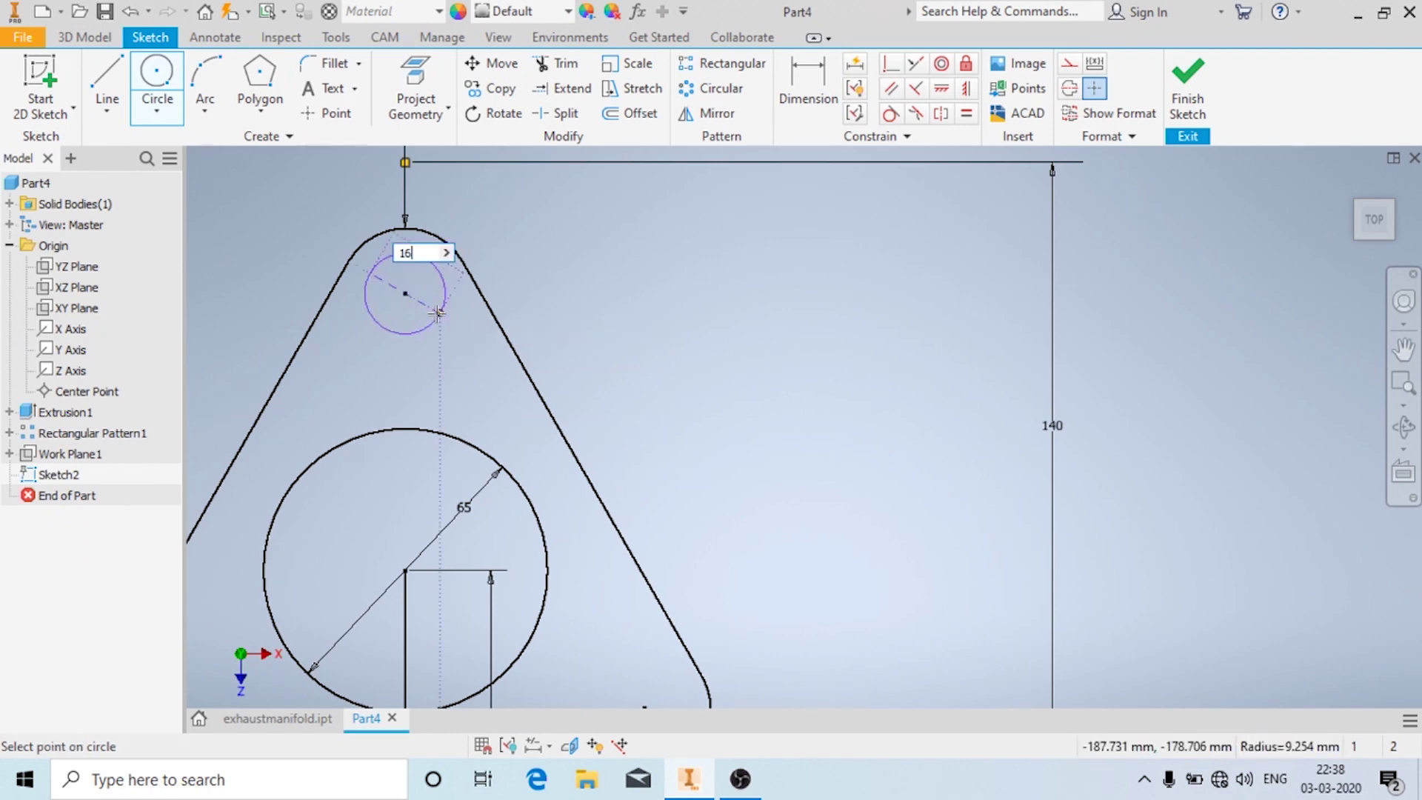
pyautogui.press('Return')
# - Draw a 16 mm diameter circle at the fillet center point of each of the two base corners
pyautogui.scroll(-3, 444, 333)
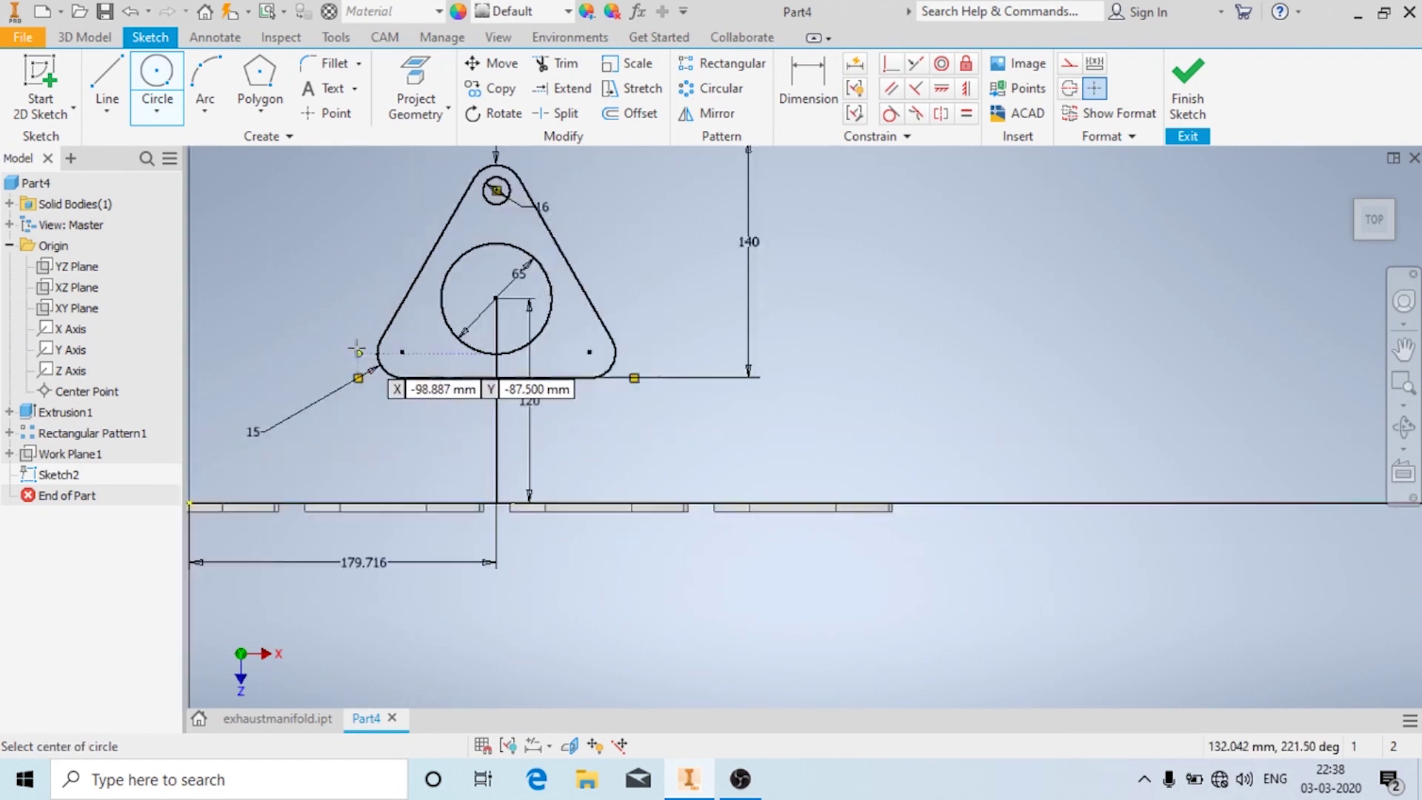
pyautogui.scroll(5, 357, 349)
pyautogui.click(523, 364)
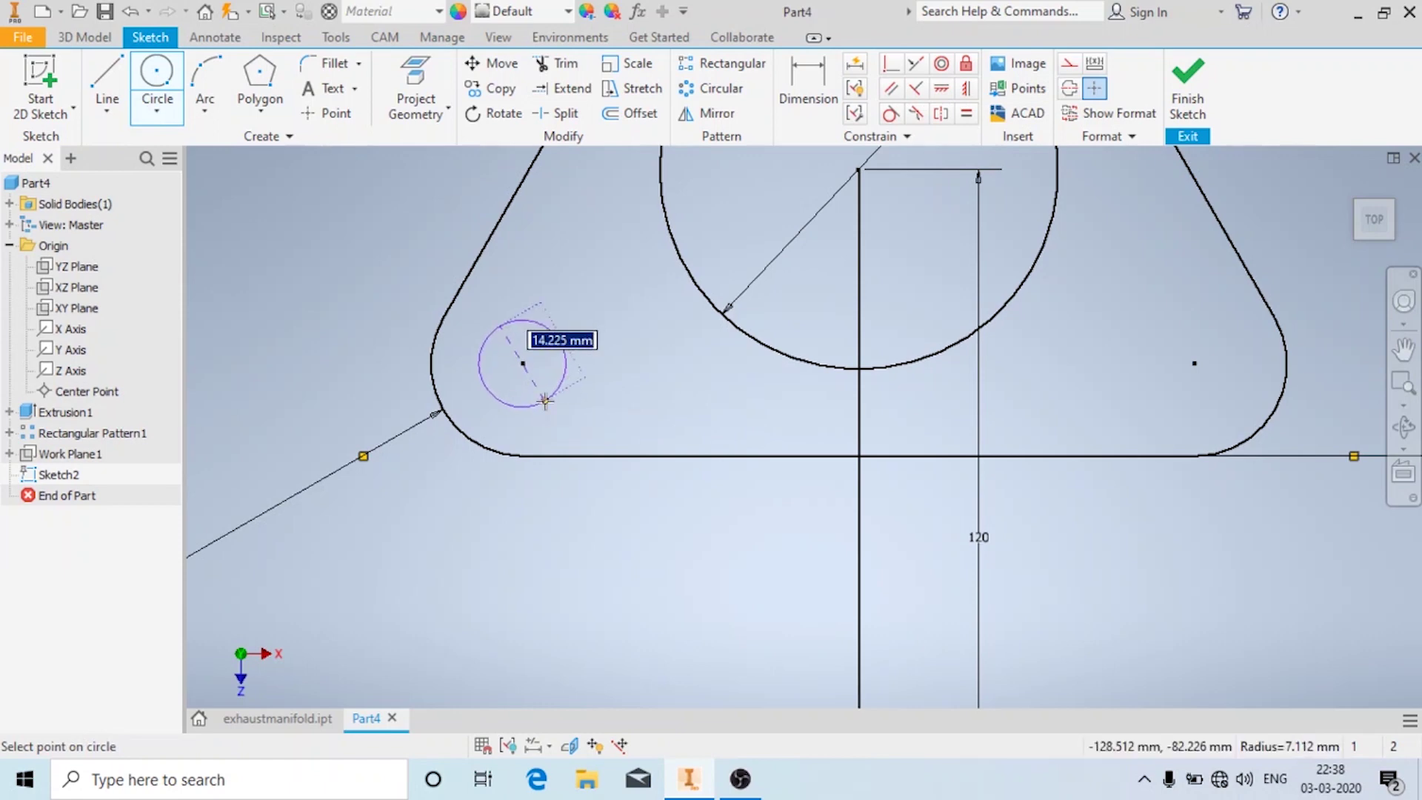
pyautogui.write('16')
pyautogui.press('Return')
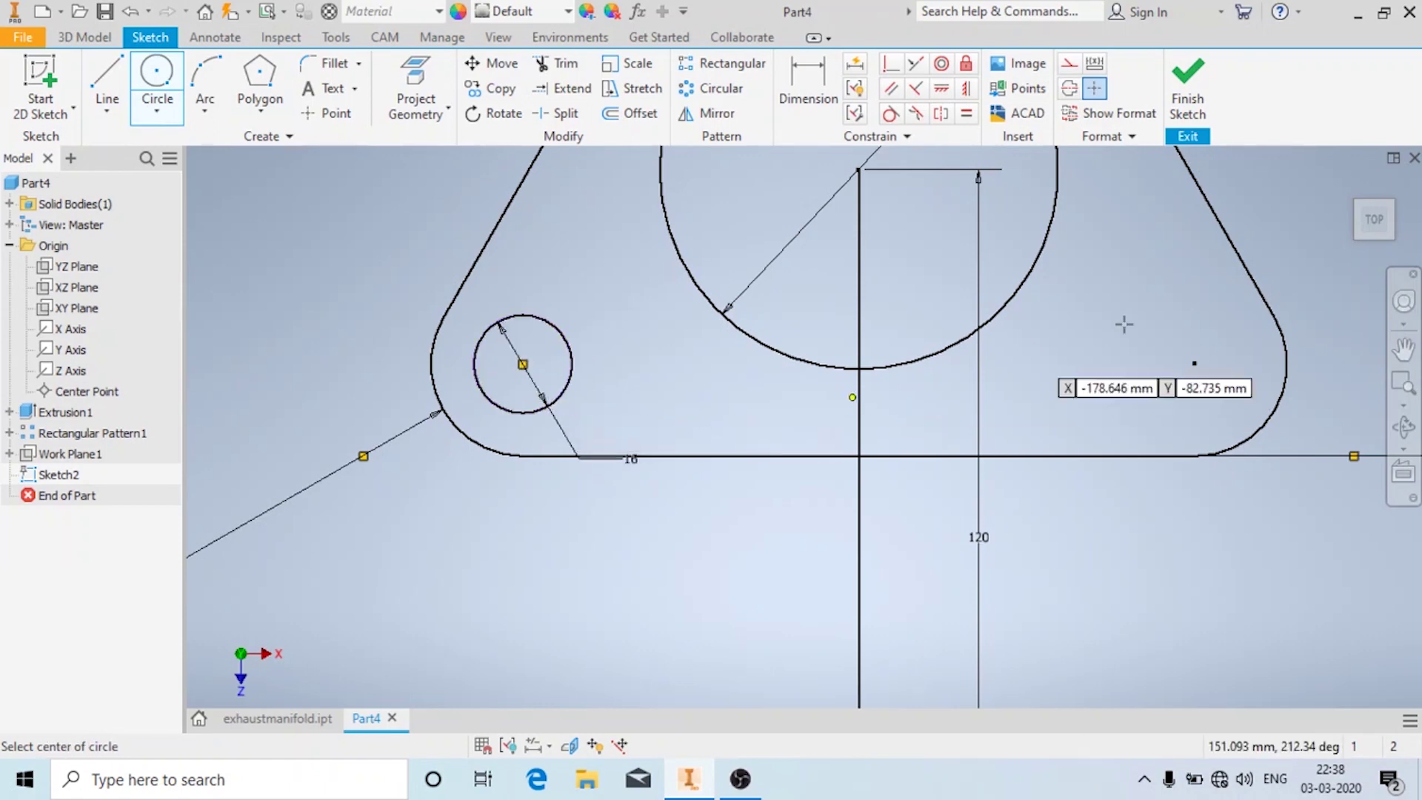
pyautogui.click(1195, 363)
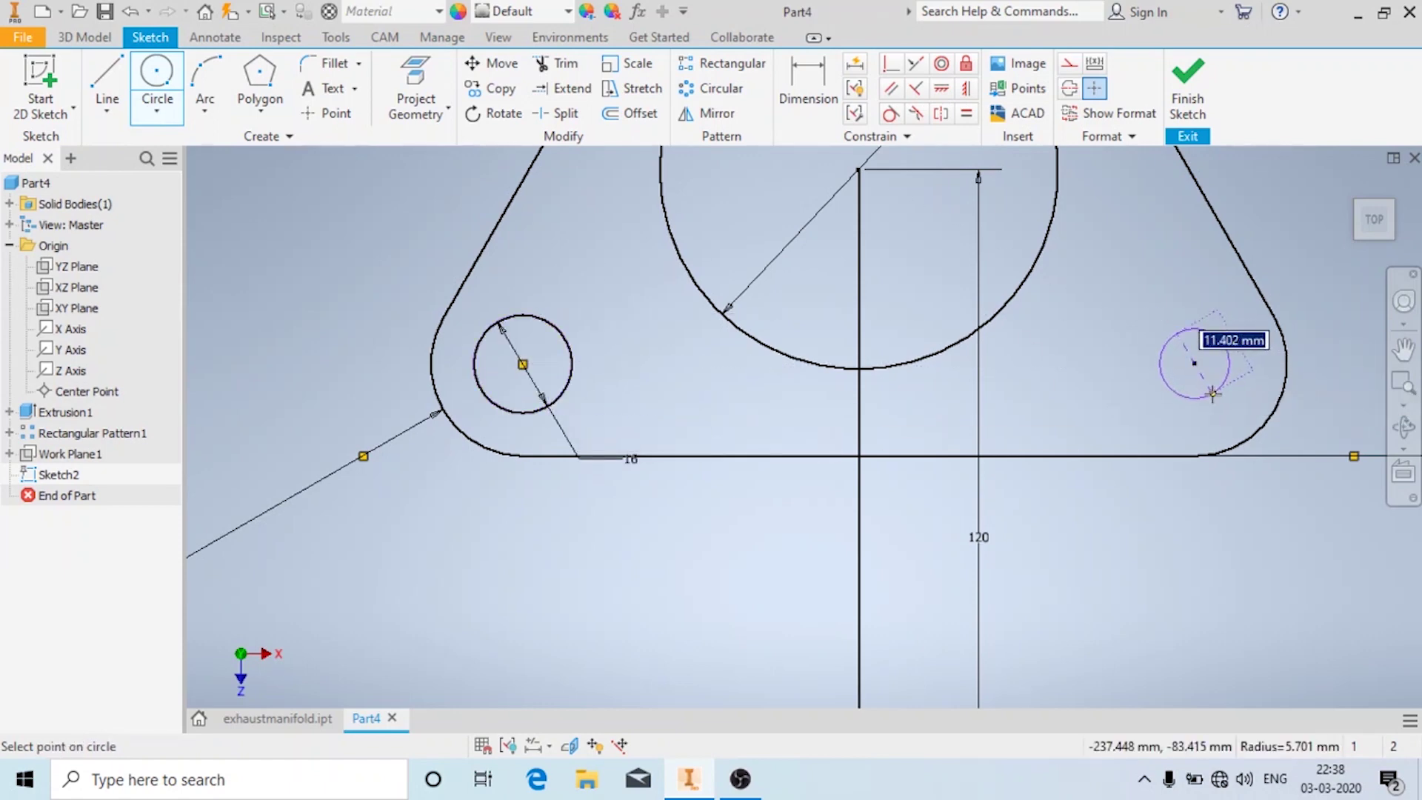
pyautogui.write('16')
pyautogui.press('Return')
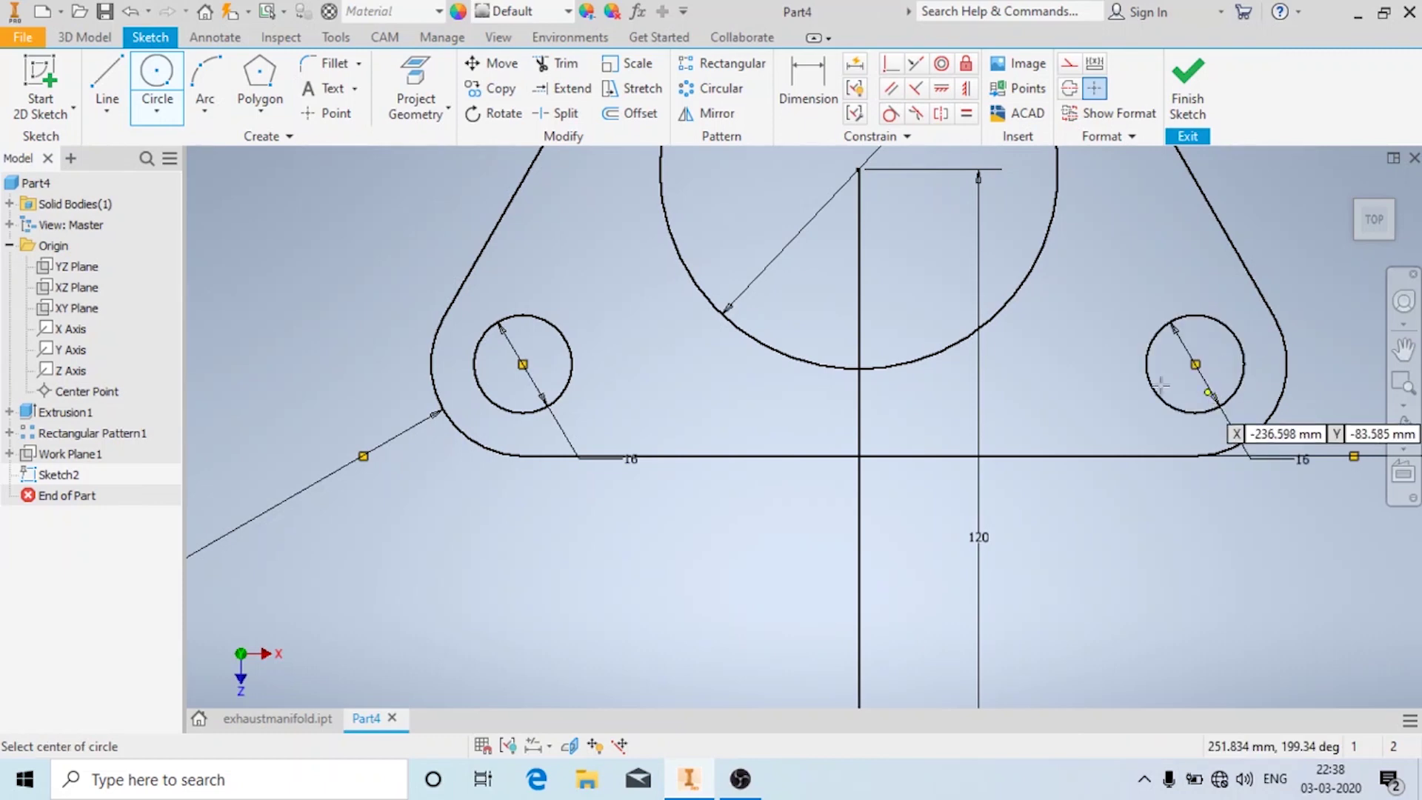
pyautogui.scroll(-5, 993, 386)
pyautogui.press('Escape')
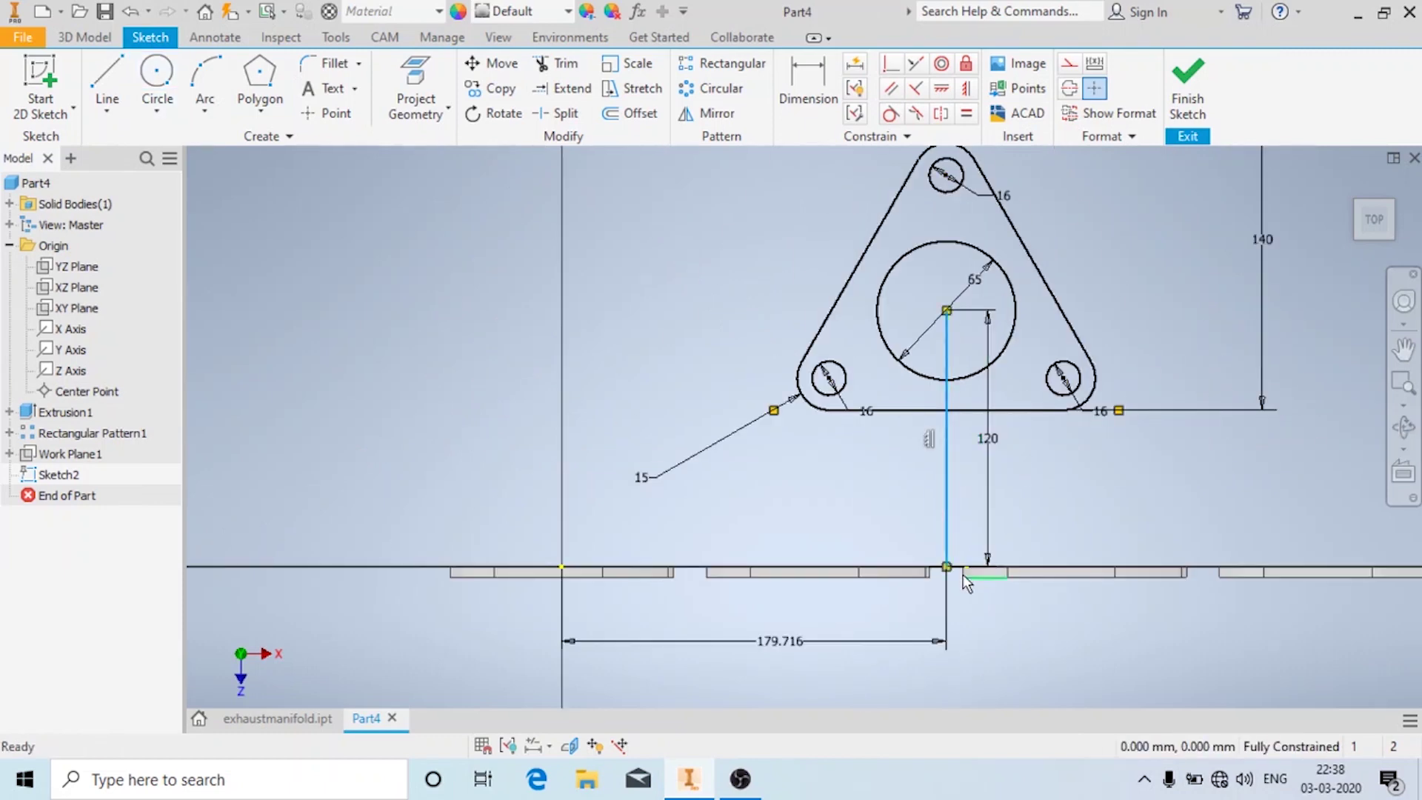
# - Convert the 120 mm vertical line and the short gap line to construction geometry, and finish the sketch
pyautogui.scroll(5, 962, 566)
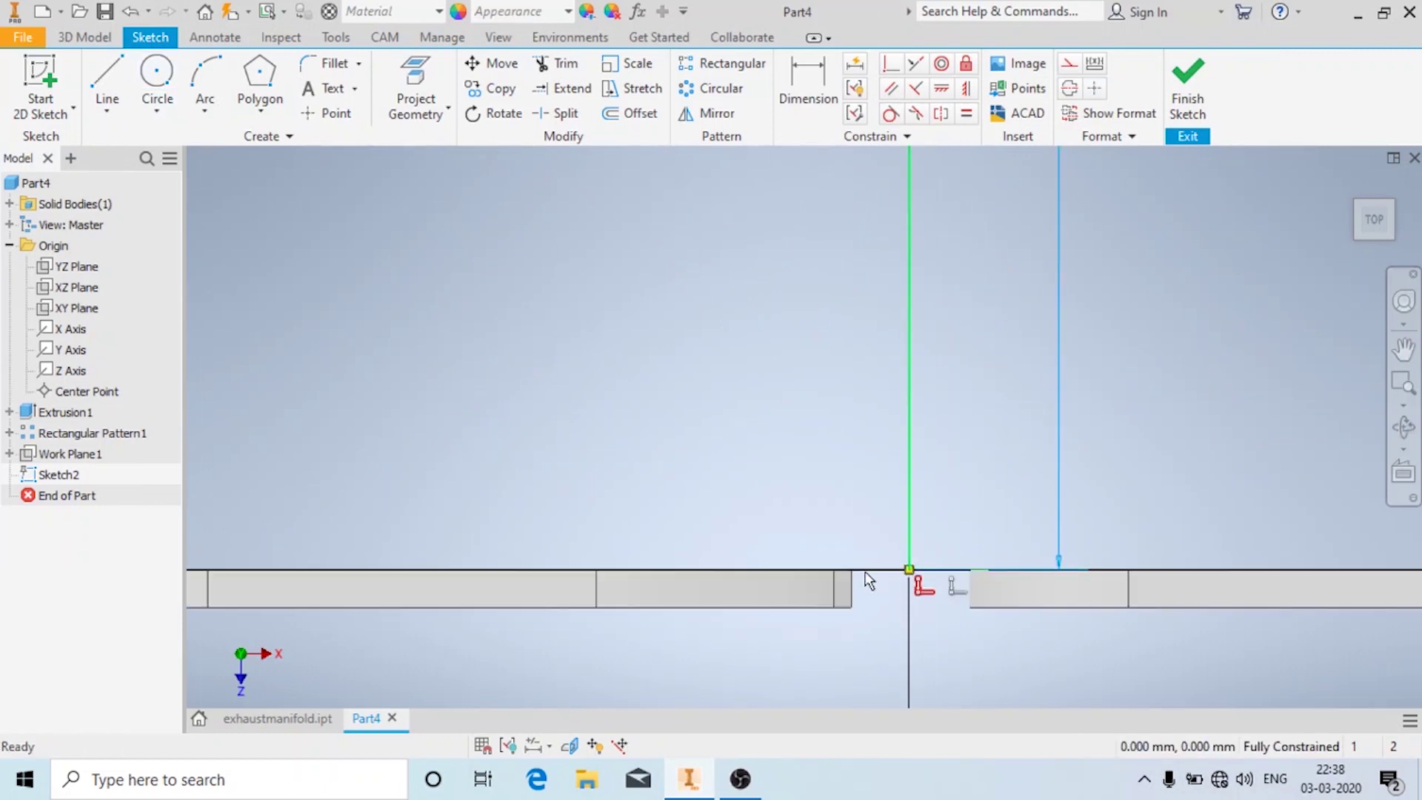
pyautogui.scroll(-5, 840, 461)
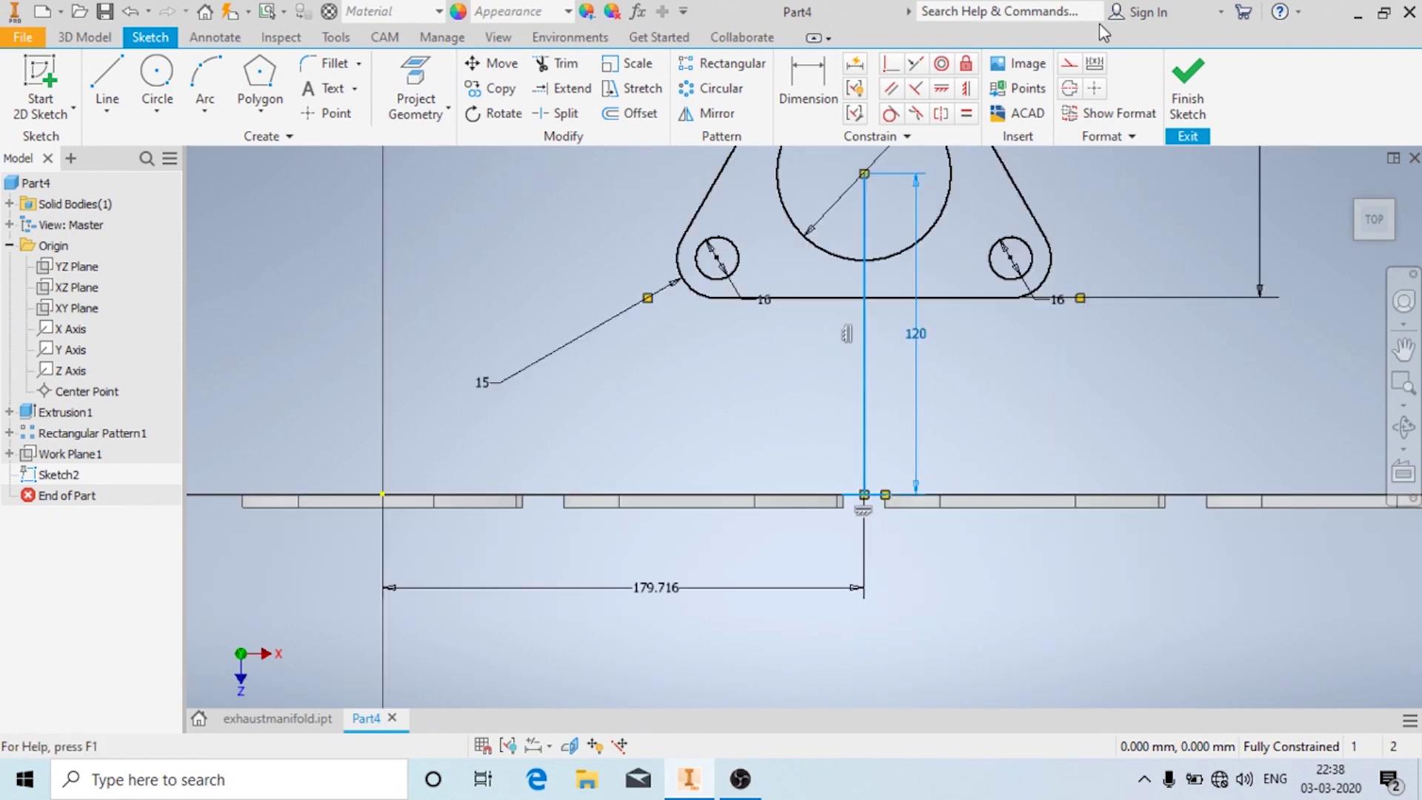
pyautogui.click(1074, 67)
pyautogui.click(889, 386)
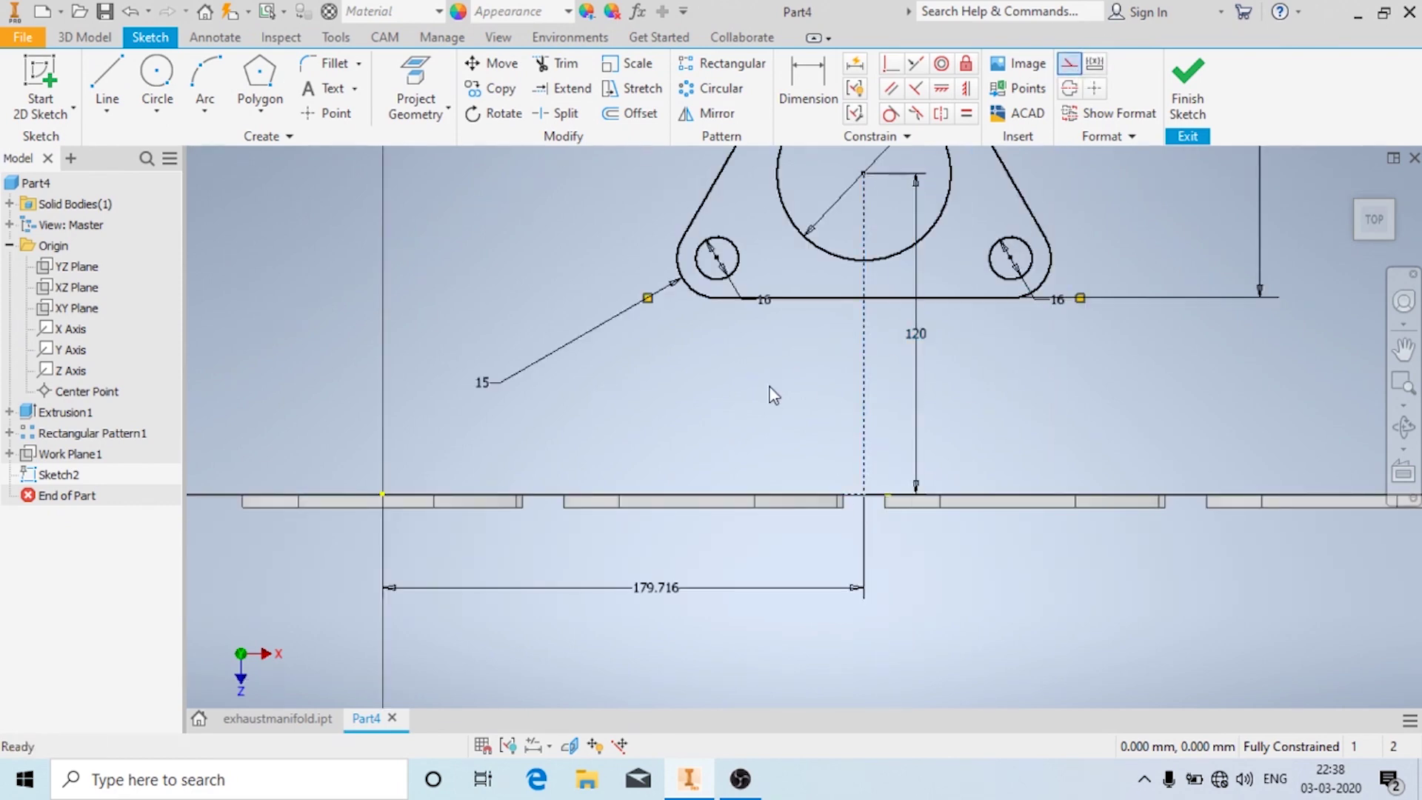
pyautogui.scroll(-2, 770, 392)
pyautogui.click(1189, 85)
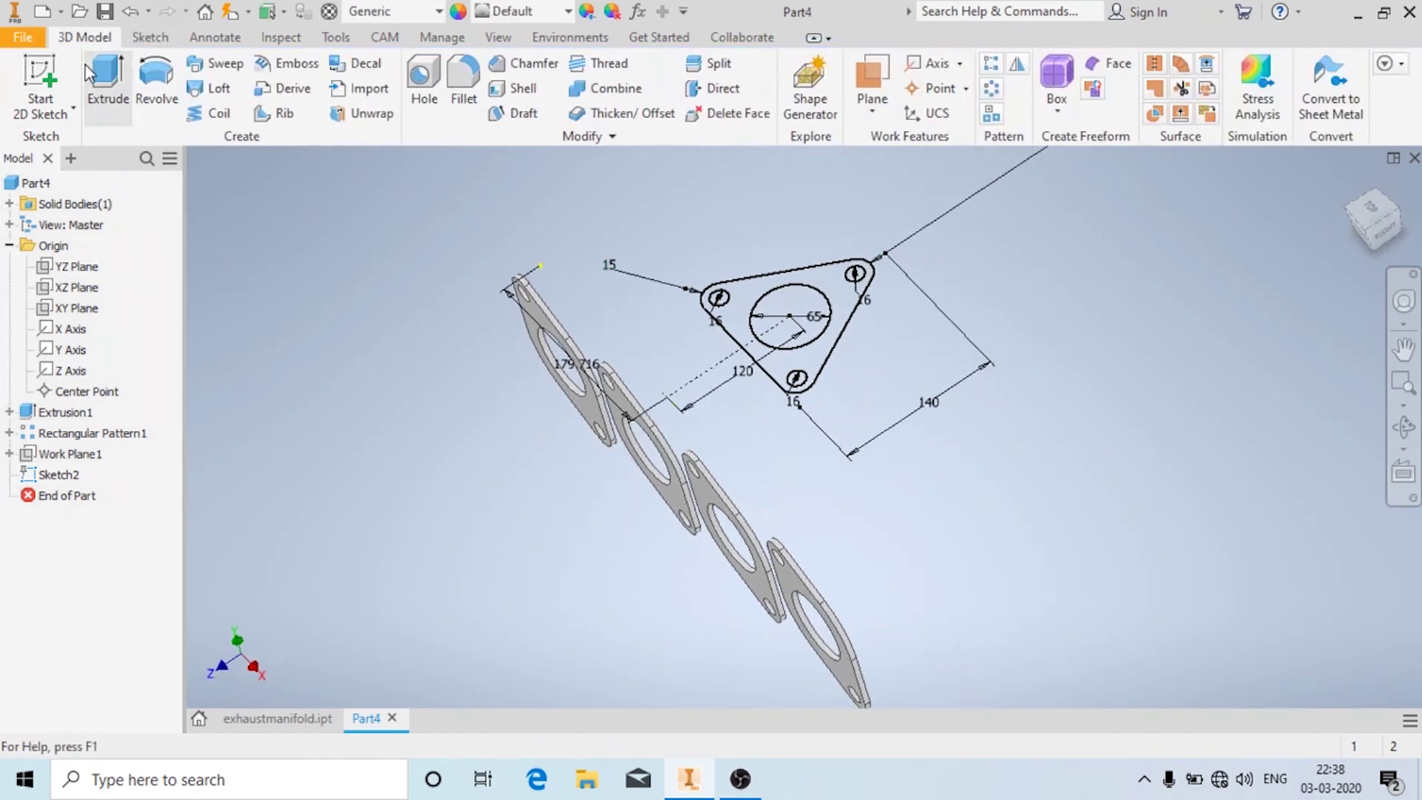
# - Extrude the triangular flange profile 10 mm, leaving the central opening and three bolt holes open
pyautogui.click(108, 81)
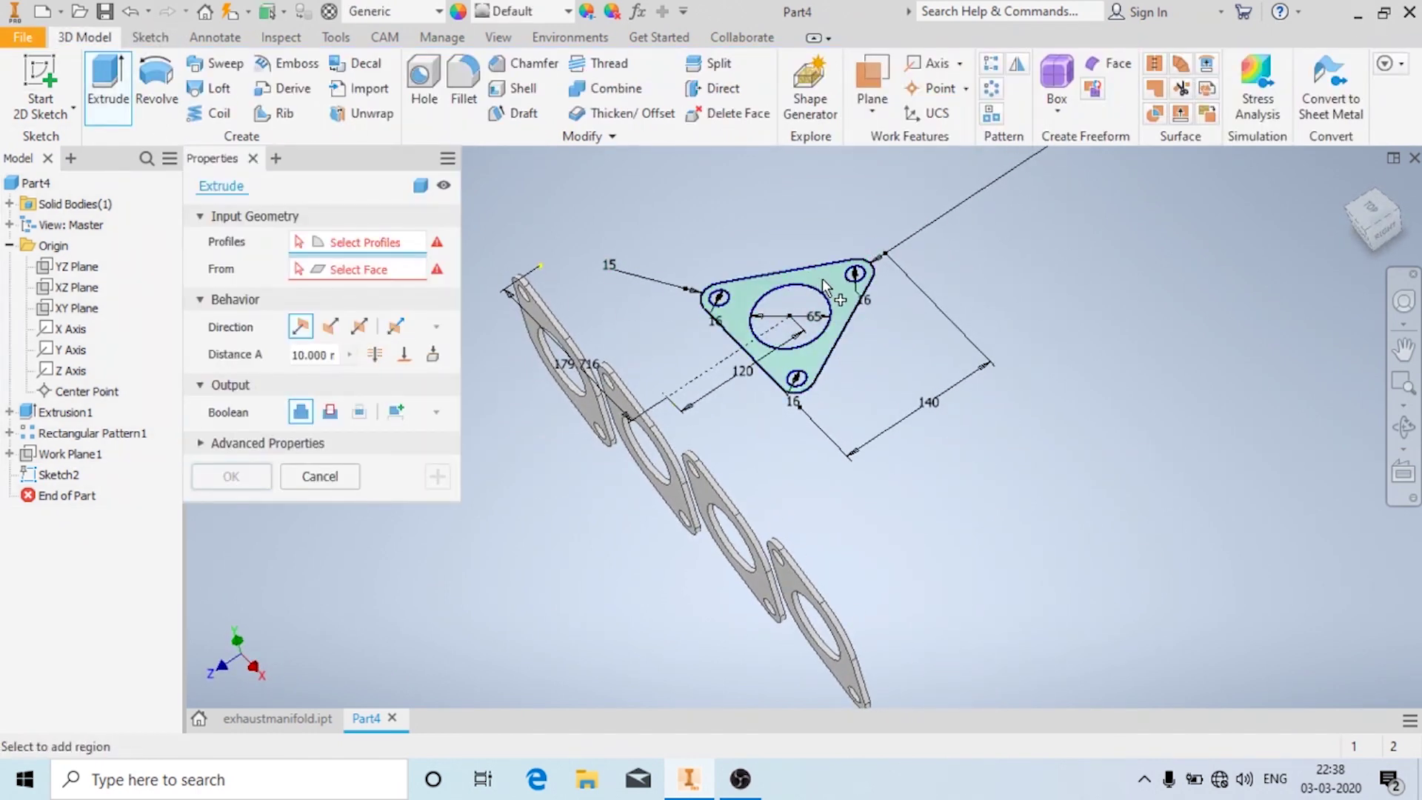
pyautogui.click(824, 282)
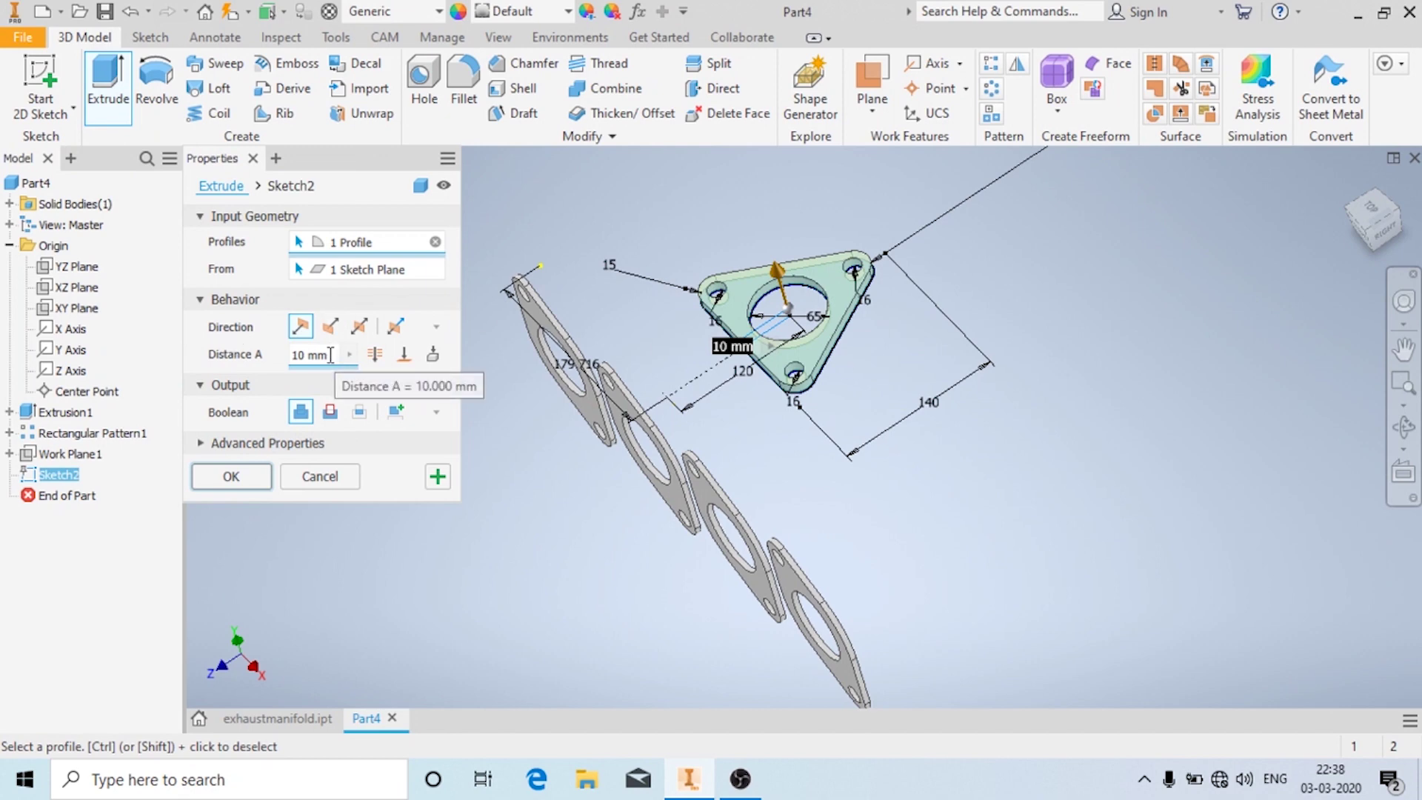
pyautogui.click(232, 476)
# - Start a 3D sketch and draw a 120 mm line along the Z axis from the first inlet flange's center toward the outlet side
pyautogui.moveTo(635, 299)
pyautogui.keyDown('shift'); pyautogui.mouseDown(button='middle')
pyautogui.moveTo(549, 304)
pyautogui.moveTo(594, 341)
pyautogui.moveTo(593, 321)
pyautogui.mouseUp(button='middle'); pyautogui.keyUp('shift')
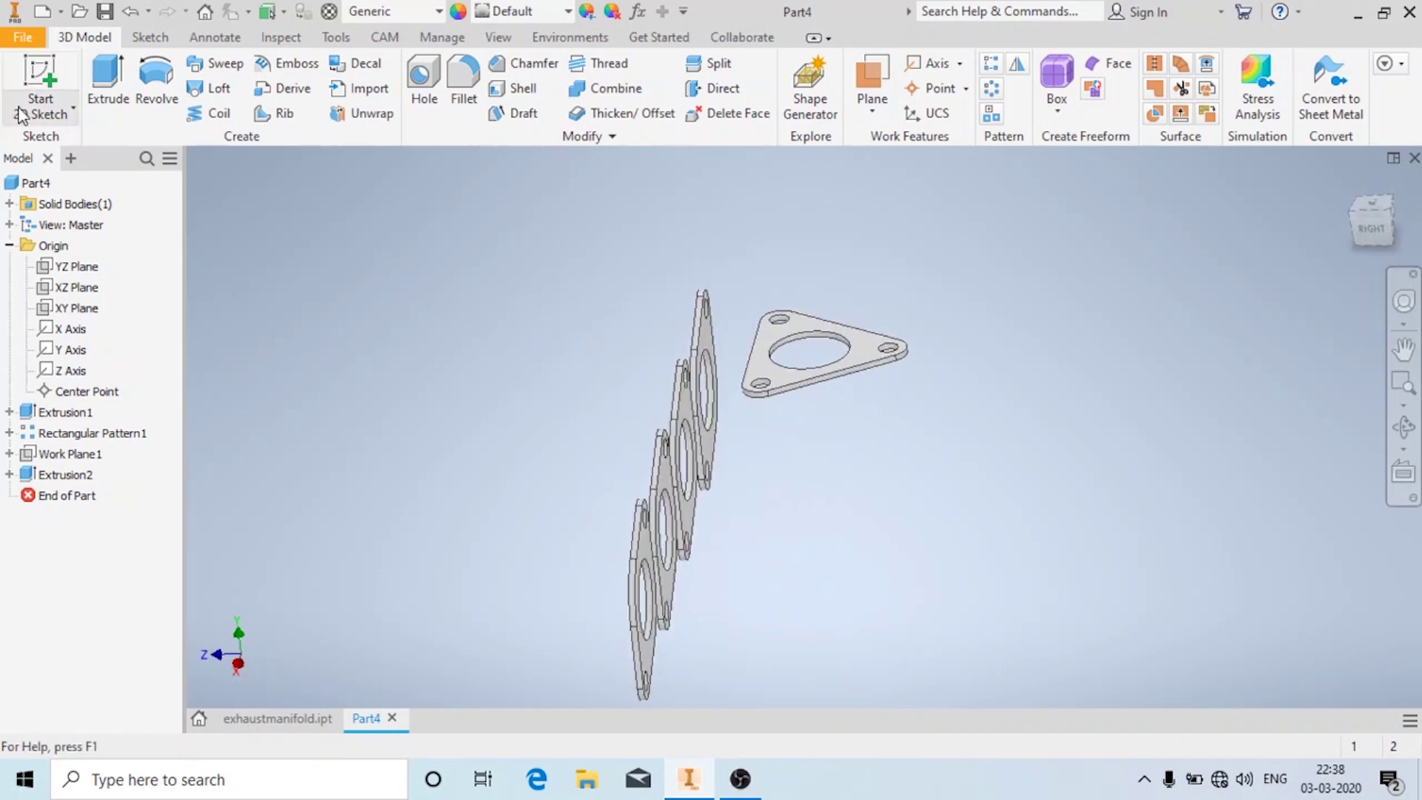
pyautogui.click(40, 111)
pyautogui.click(109, 191)
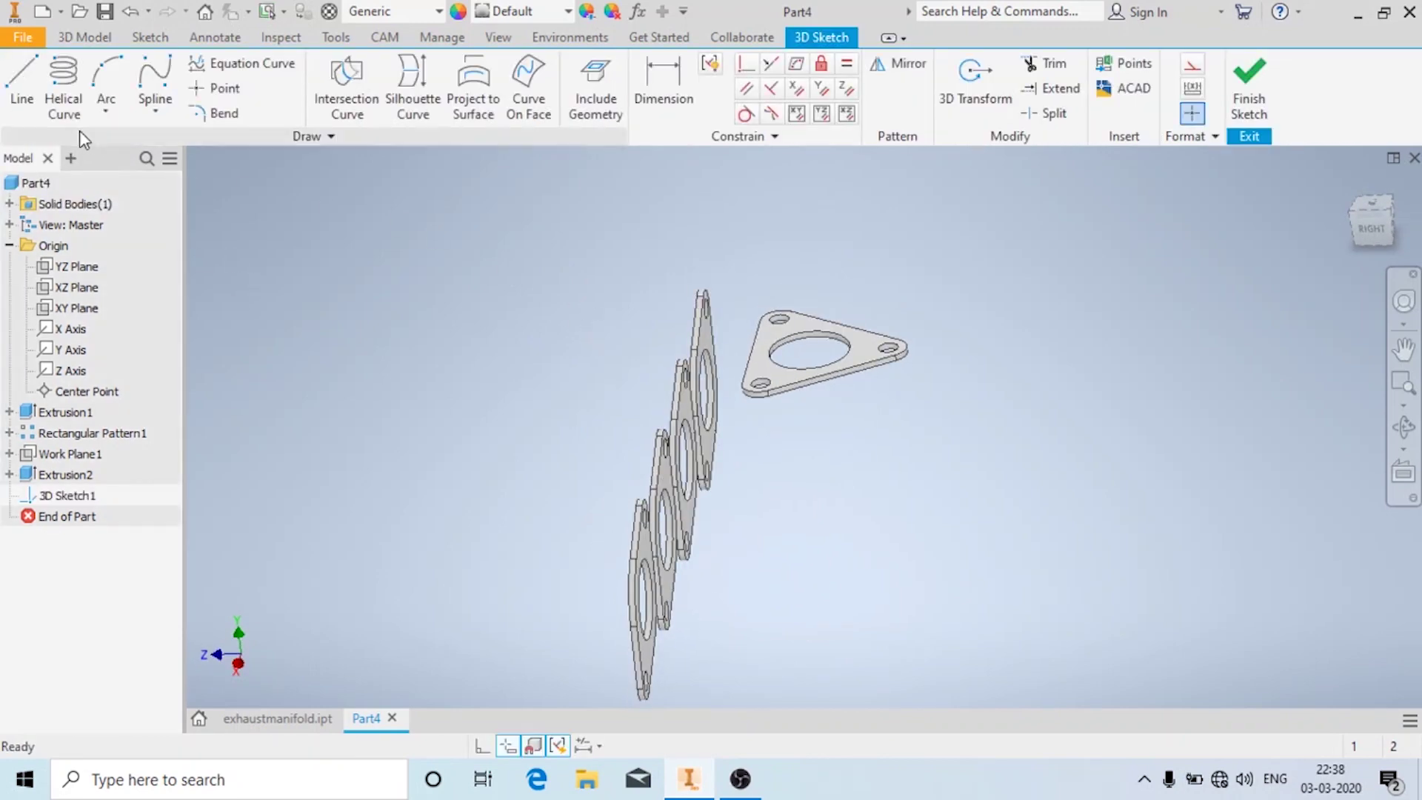
pyautogui.click(20, 102)
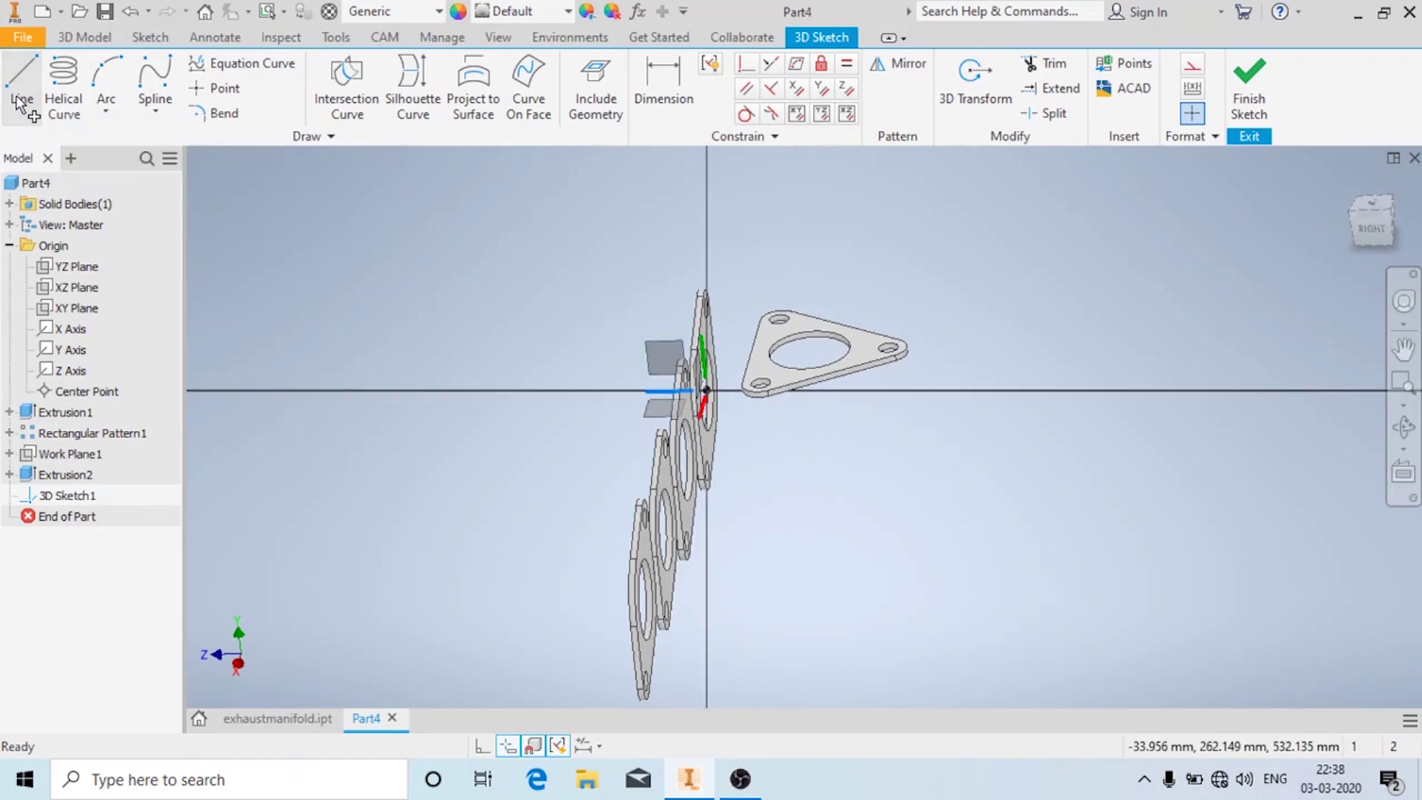
pyautogui.scroll(5, 785, 349)
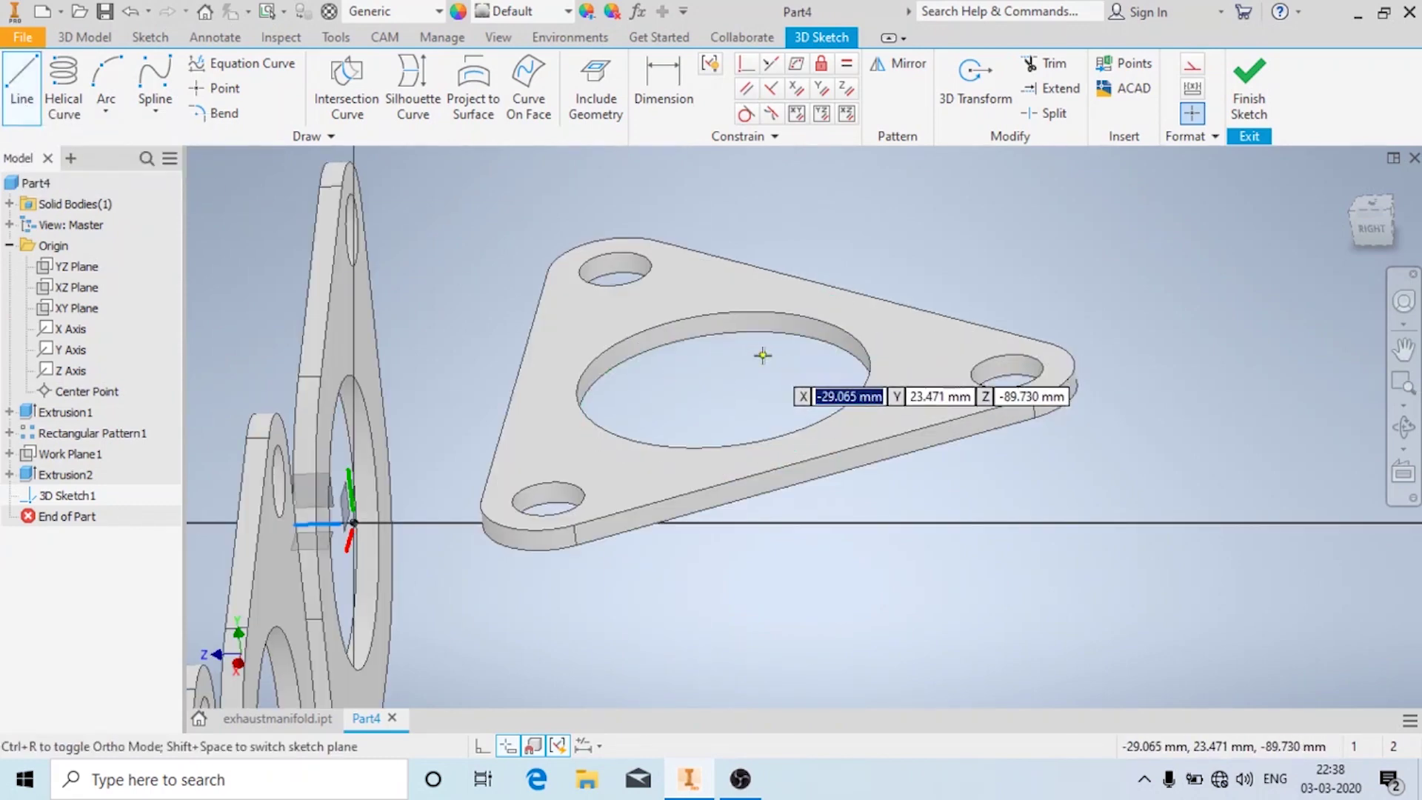
pyautogui.keyDown('shift'); pyautogui.moveTo(762, 356); pyautogui.dragTo(527, 457, button='middle'); pyautogui.keyUp('shift')
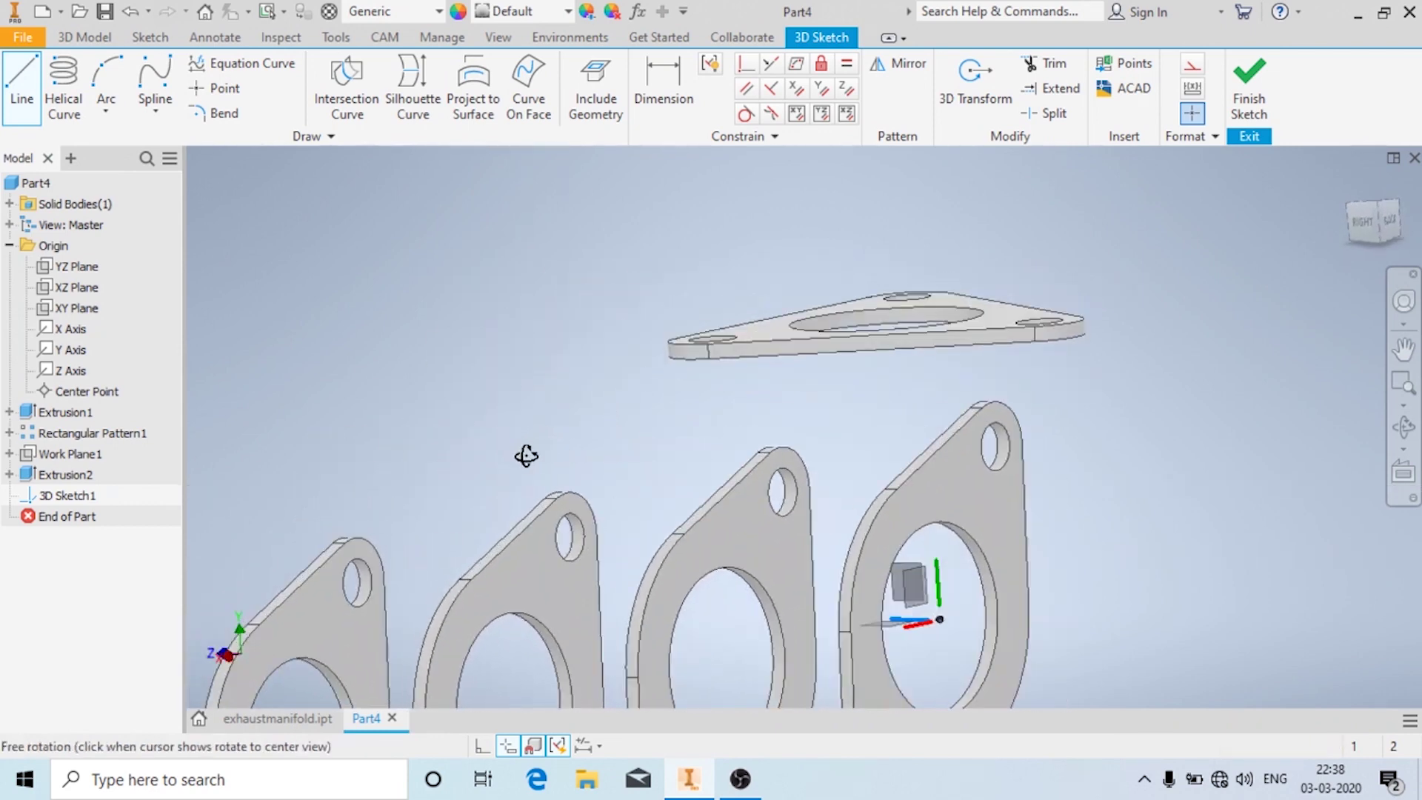
pyautogui.click(940, 620)
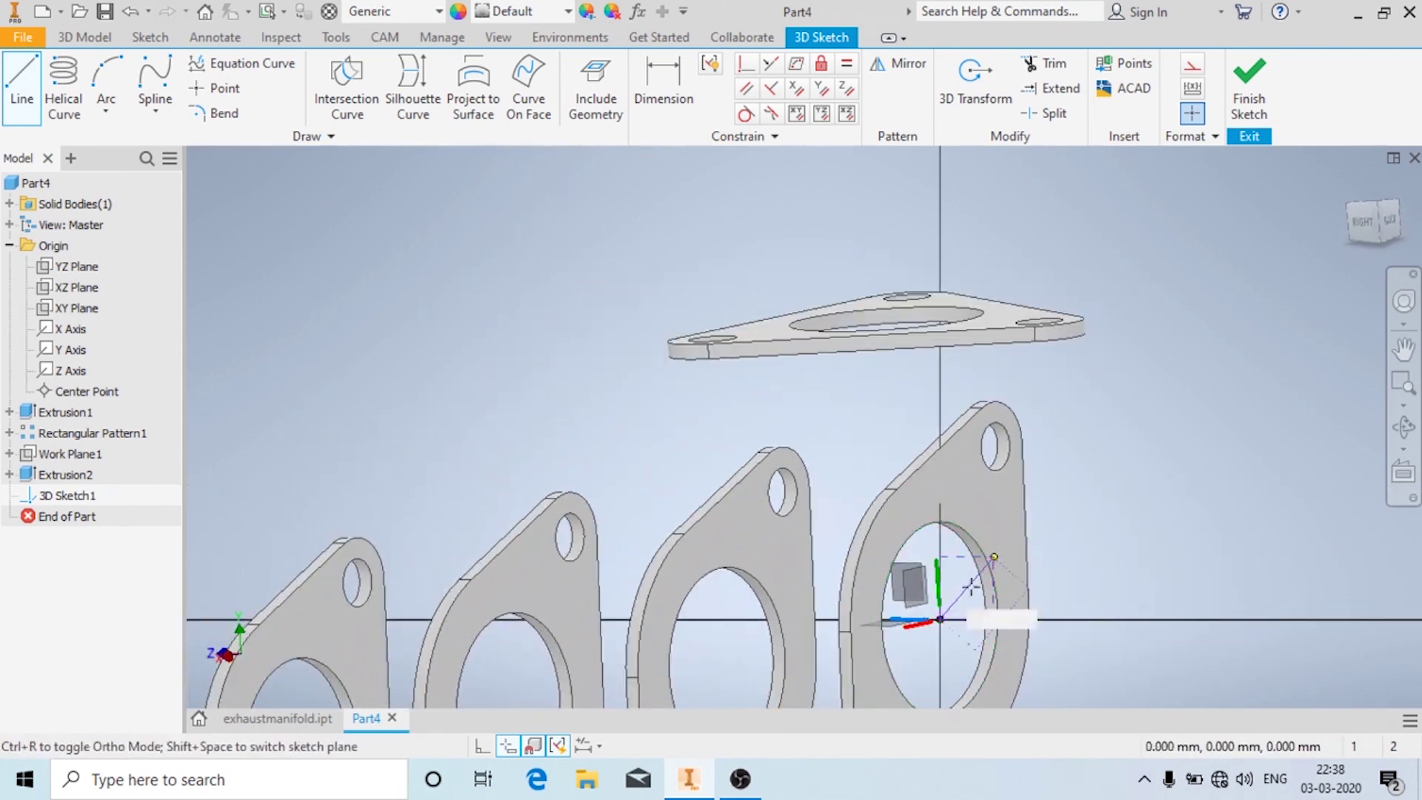
pyautogui.keyDown('shift'); pyautogui.moveTo(810, 489); pyautogui.dragTo(857, 514, button='middle'); pyautogui.keyUp('shift')
pyautogui.scroll(-3, 676, 428)
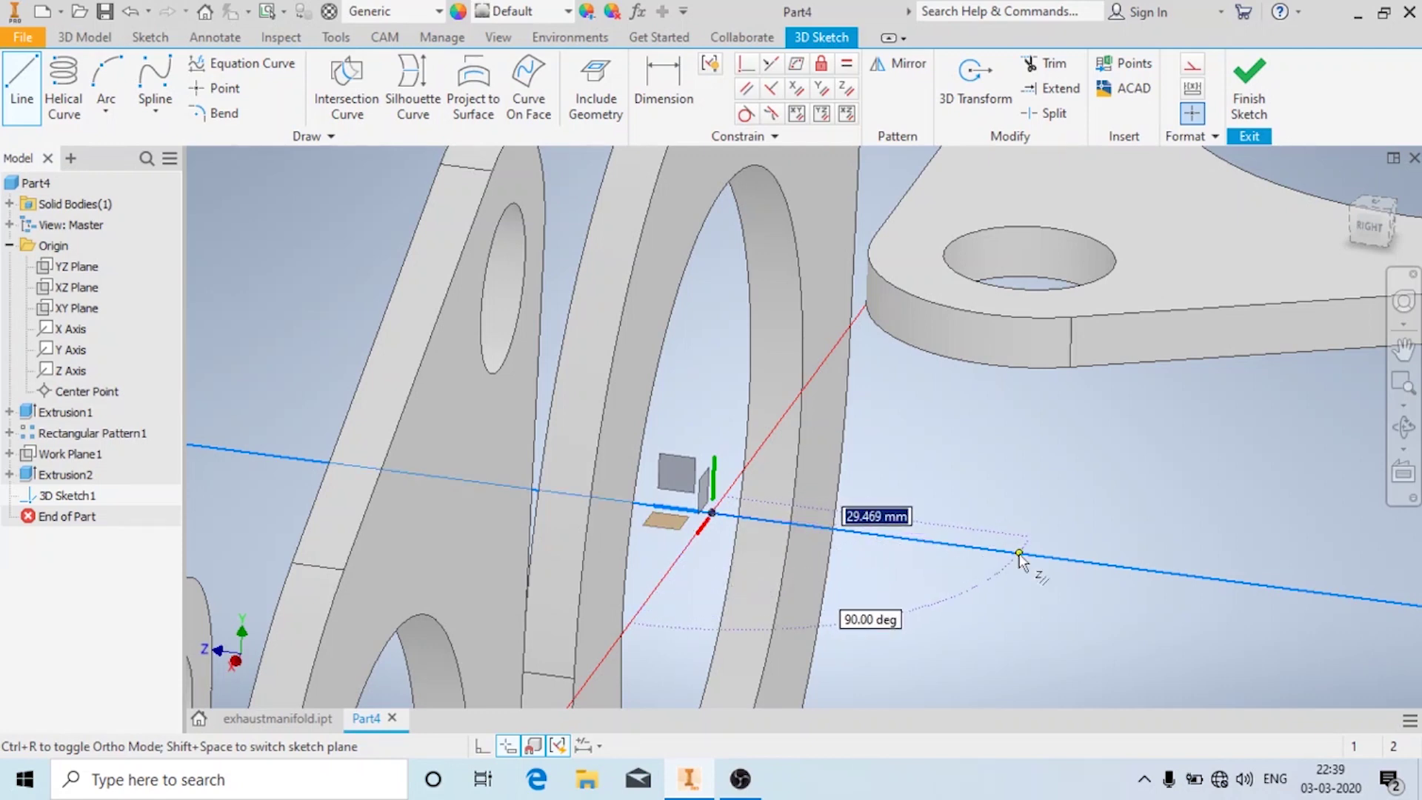
pyautogui.write('120')
pyautogui.press('Return')
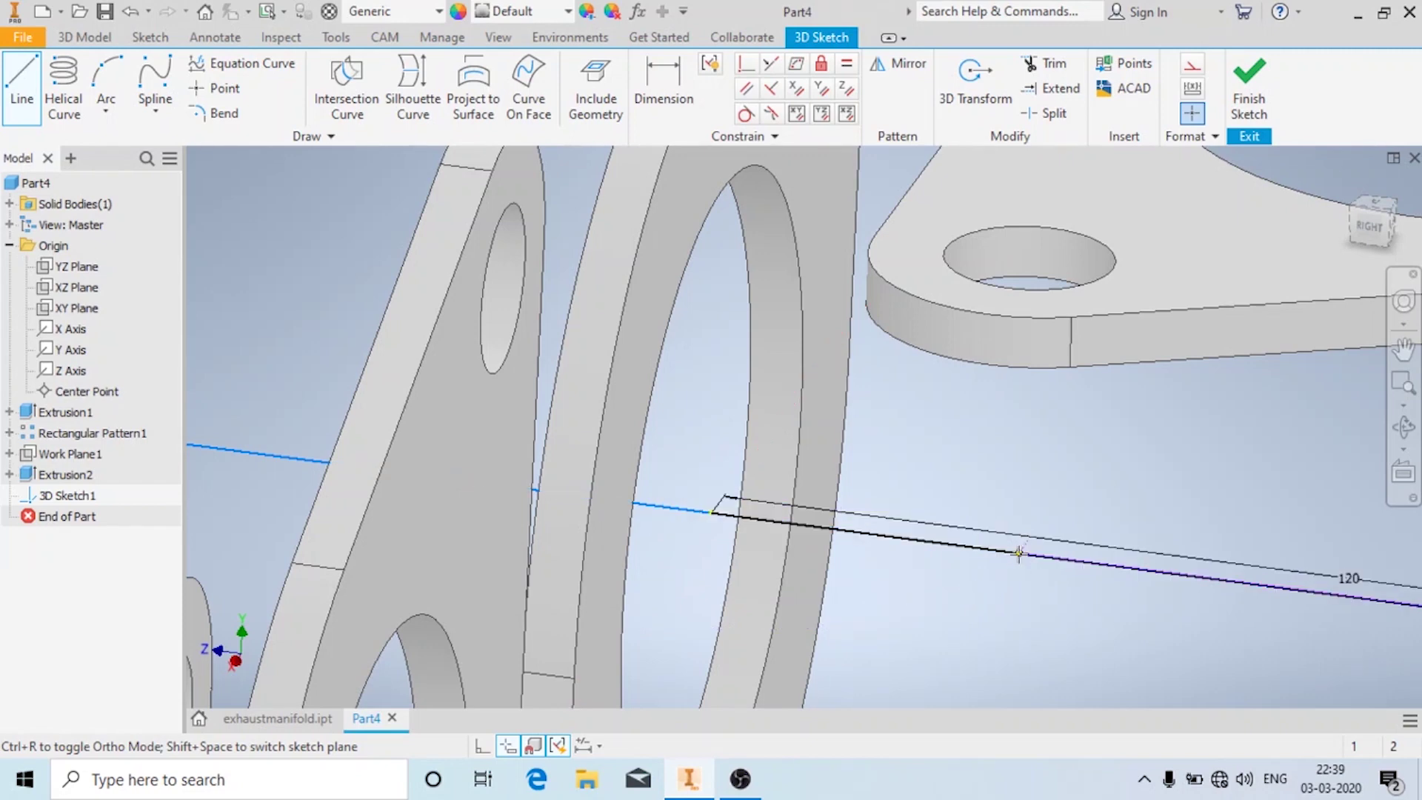
pyautogui.scroll(-5, 1019, 587)
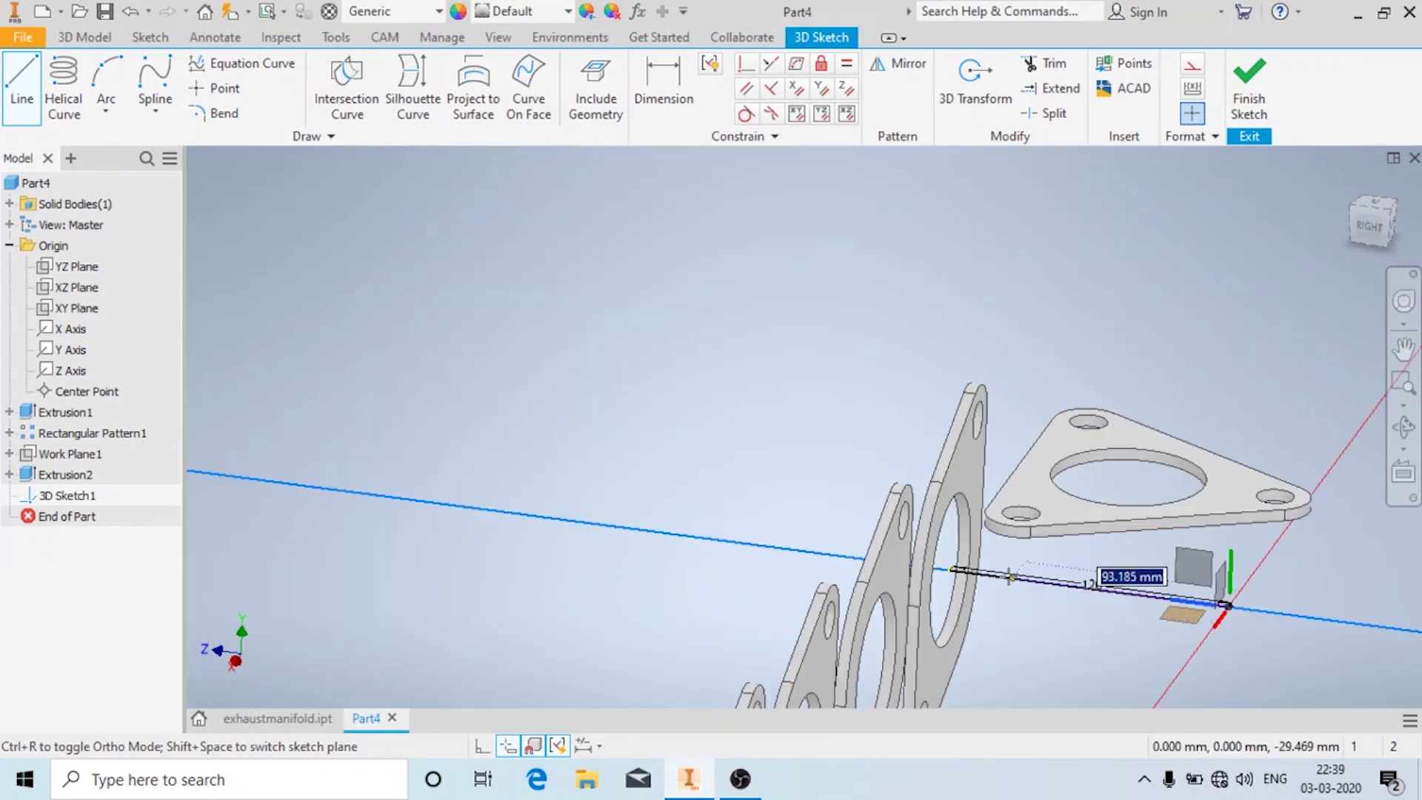
pyautogui.keyDown('shift'); pyautogui.moveTo(1119, 578); pyautogui.dragTo(1089, 597, button='middle'); pyautogui.keyUp('shift')
pyautogui.press('Escape')
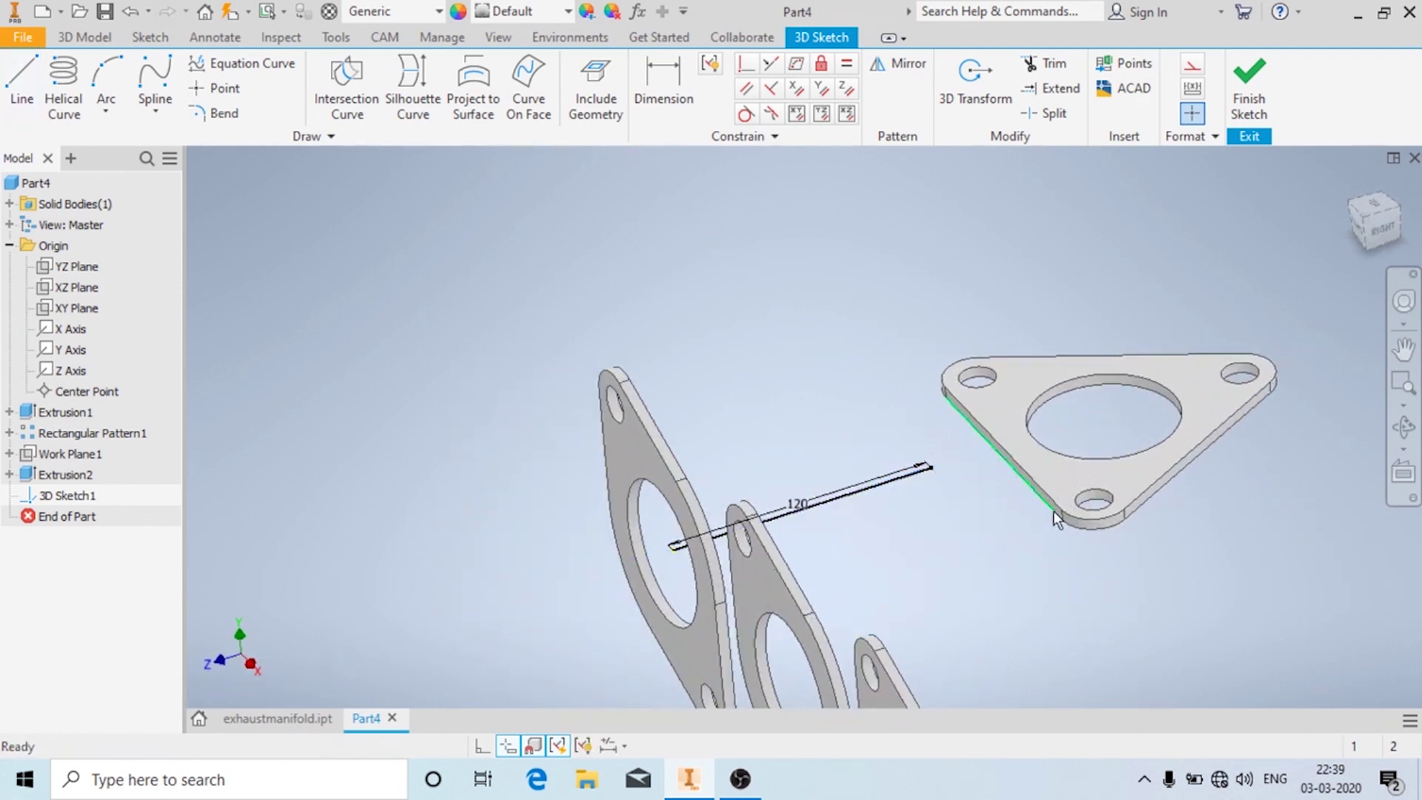
# - Draw a 65 mm line straight down along the Y axis from the center of the triangular flange's opening
pyautogui.click(10, 88)
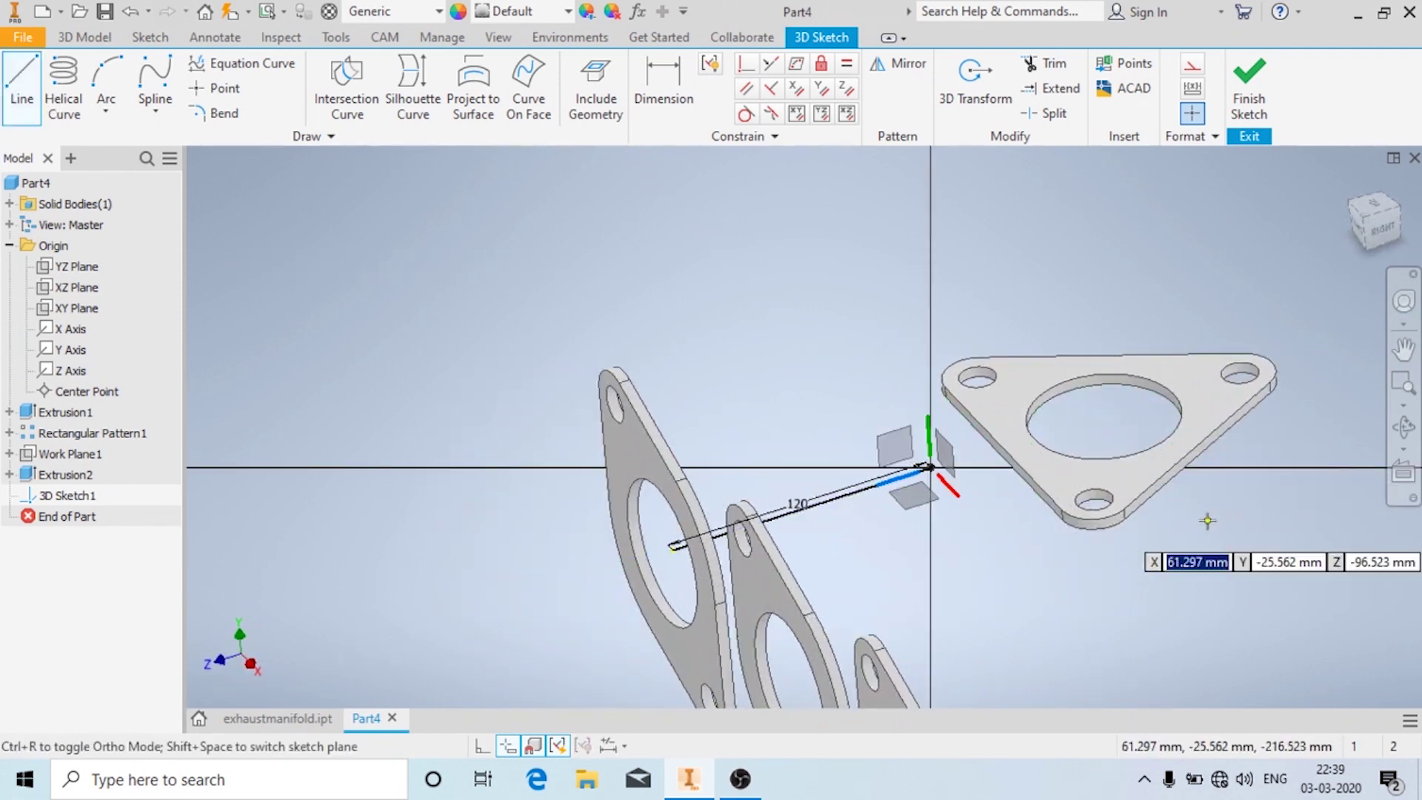
pyautogui.keyDown('shift'); pyautogui.moveTo(1210, 517); pyautogui.dragTo(1152, 483, button='middle'); pyautogui.keyUp('shift')
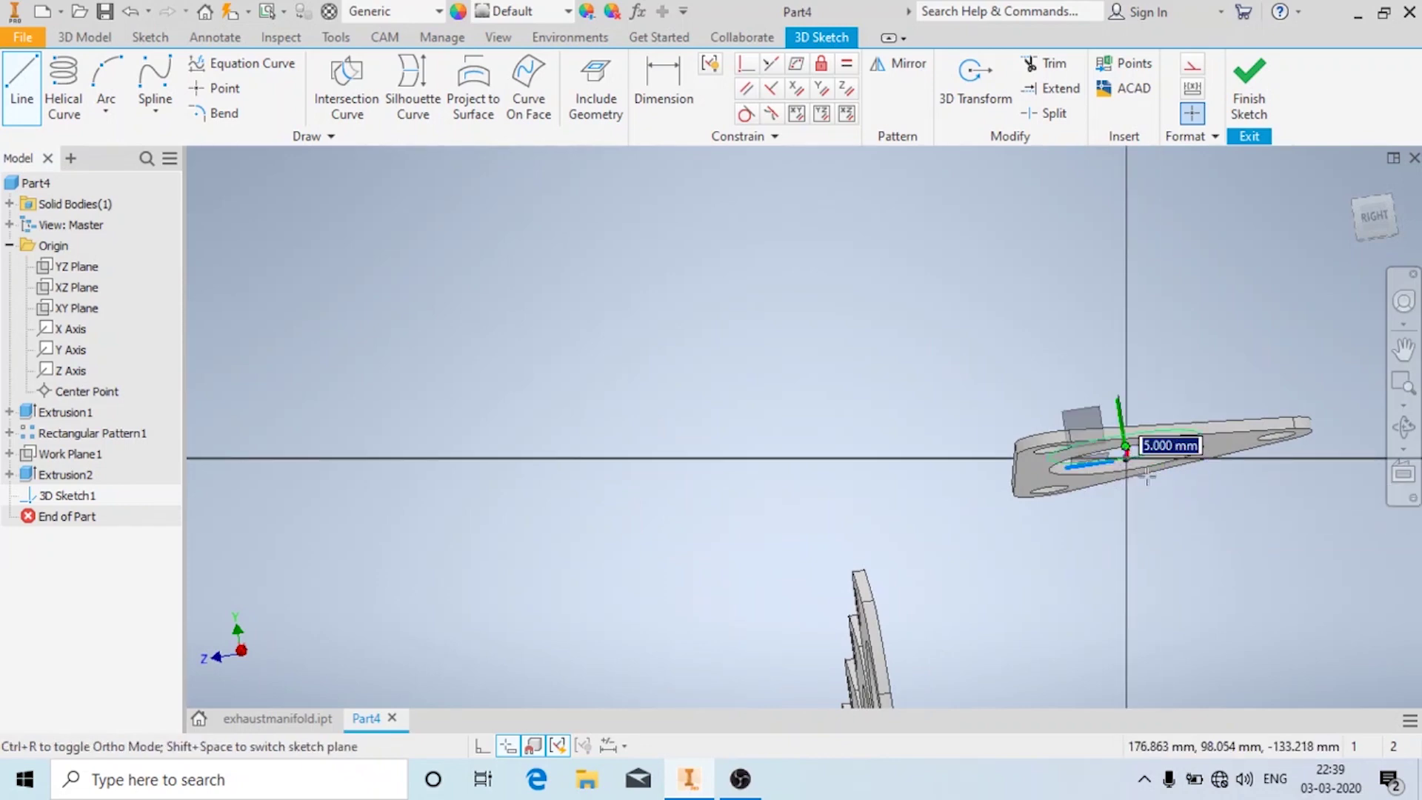
pyautogui.keyDown('shift'); pyautogui.moveTo(1156, 474); pyautogui.dragTo(1095, 511, button='middle'); pyautogui.keyUp('shift')
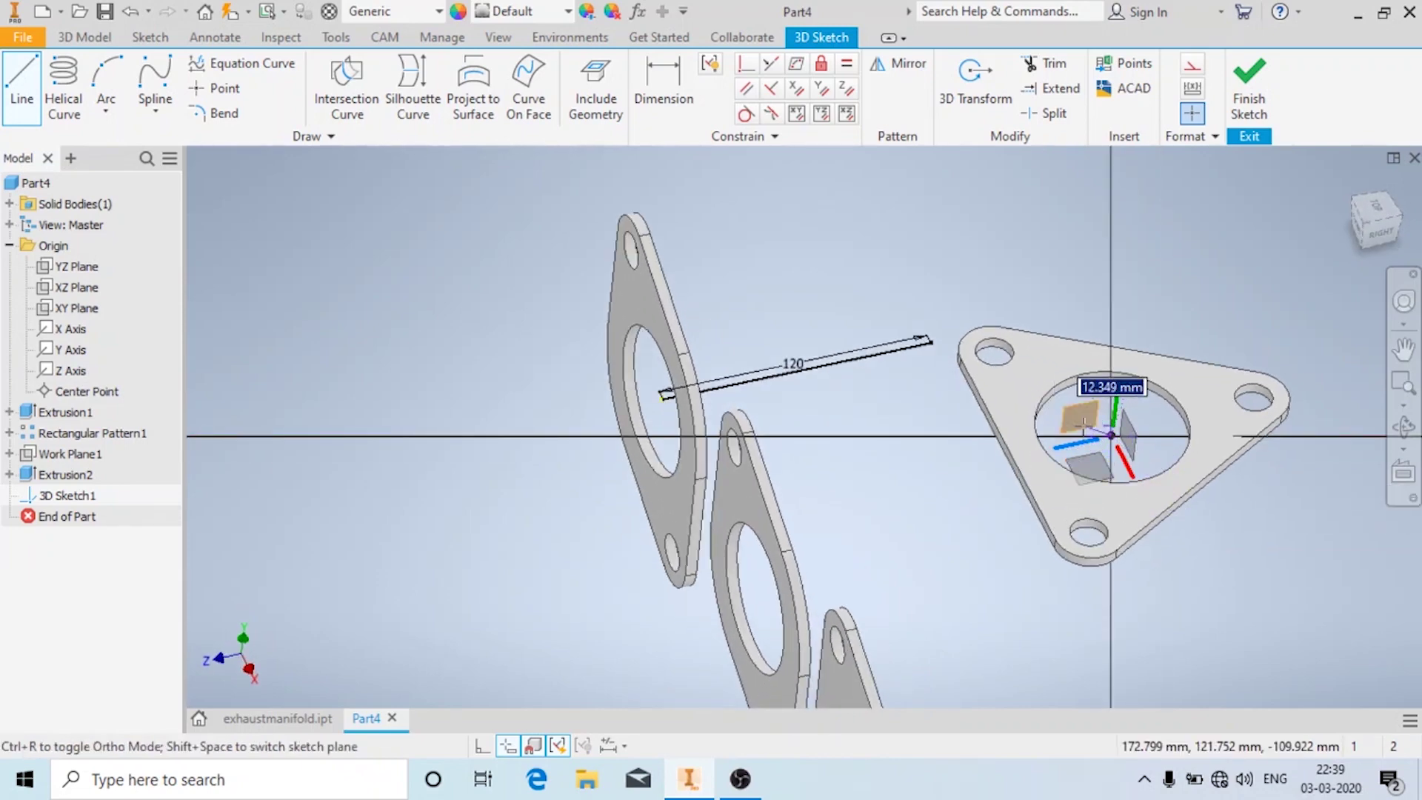
pyautogui.moveTo(1111, 571)
pyautogui.keyDown('shift'); pyautogui.mouseDown(button='middle')
pyautogui.moveTo(1085, 531)
pyautogui.moveTo(1111, 570)
pyautogui.mouseUp(button='middle'); pyautogui.keyUp('shift')
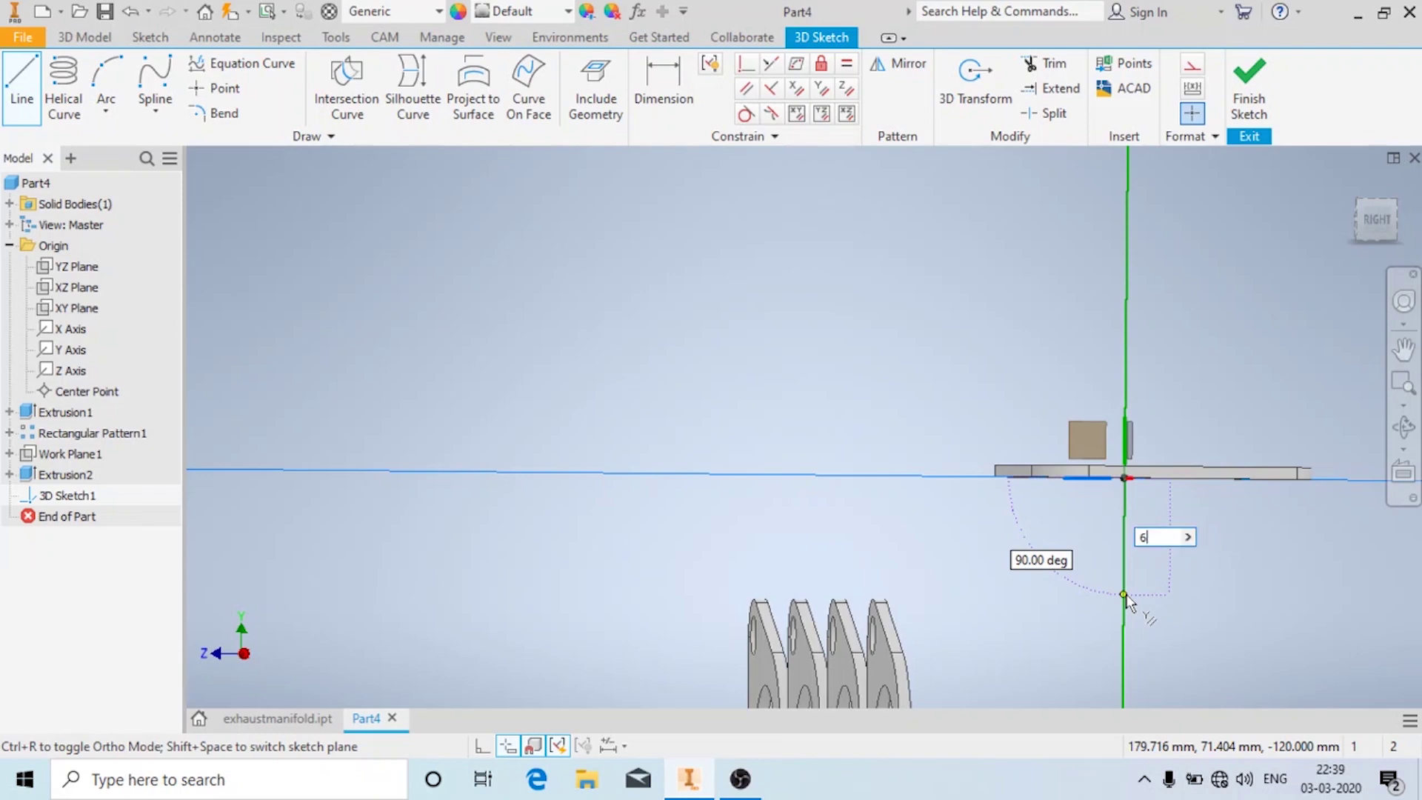
pyautogui.press('Return')
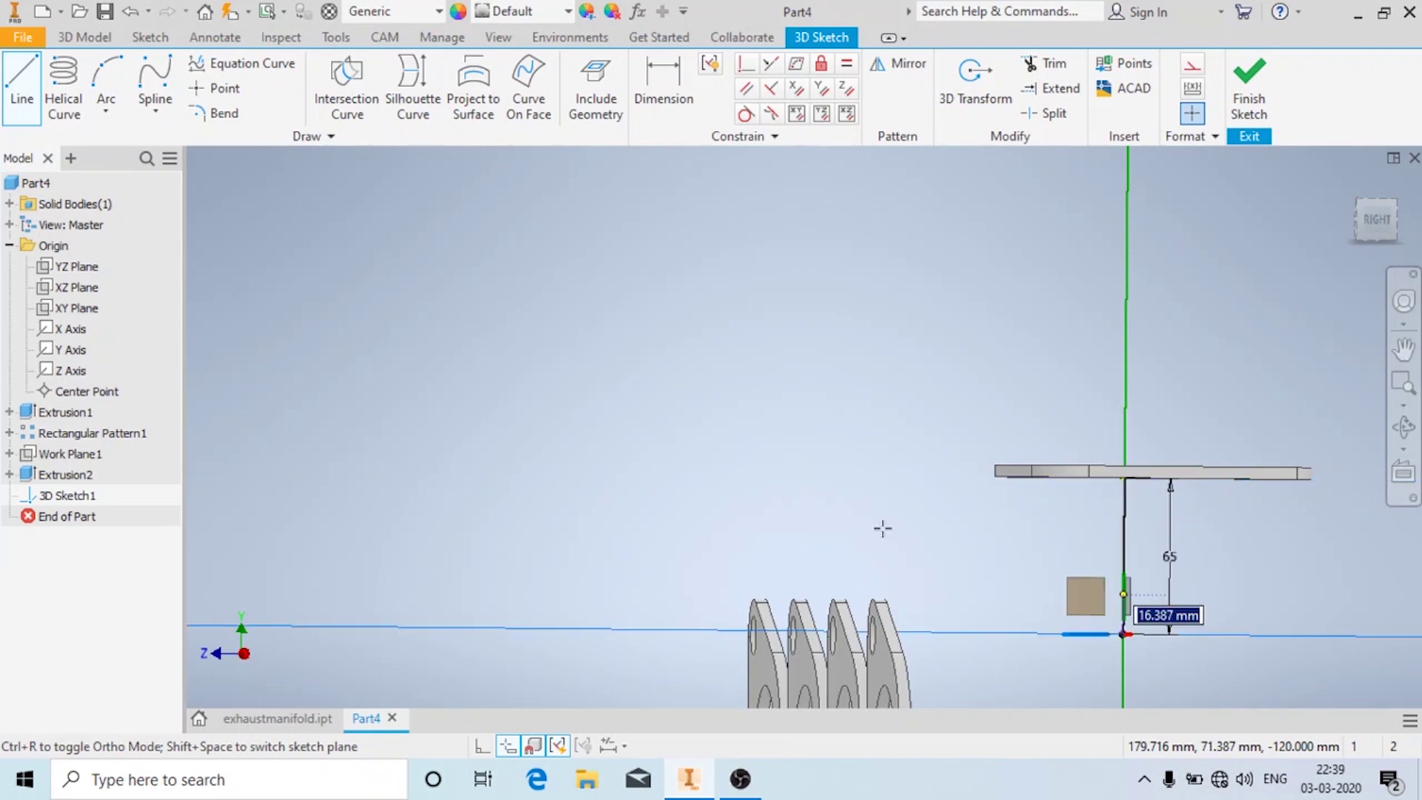
# - Connect the lower end of the 65 mm line to the free end of the 120 mm line with a straight line
pyautogui.keyDown('shift'); pyautogui.moveTo(882, 527); pyautogui.dragTo(908, 555, button='middle'); pyautogui.keyUp('shift')
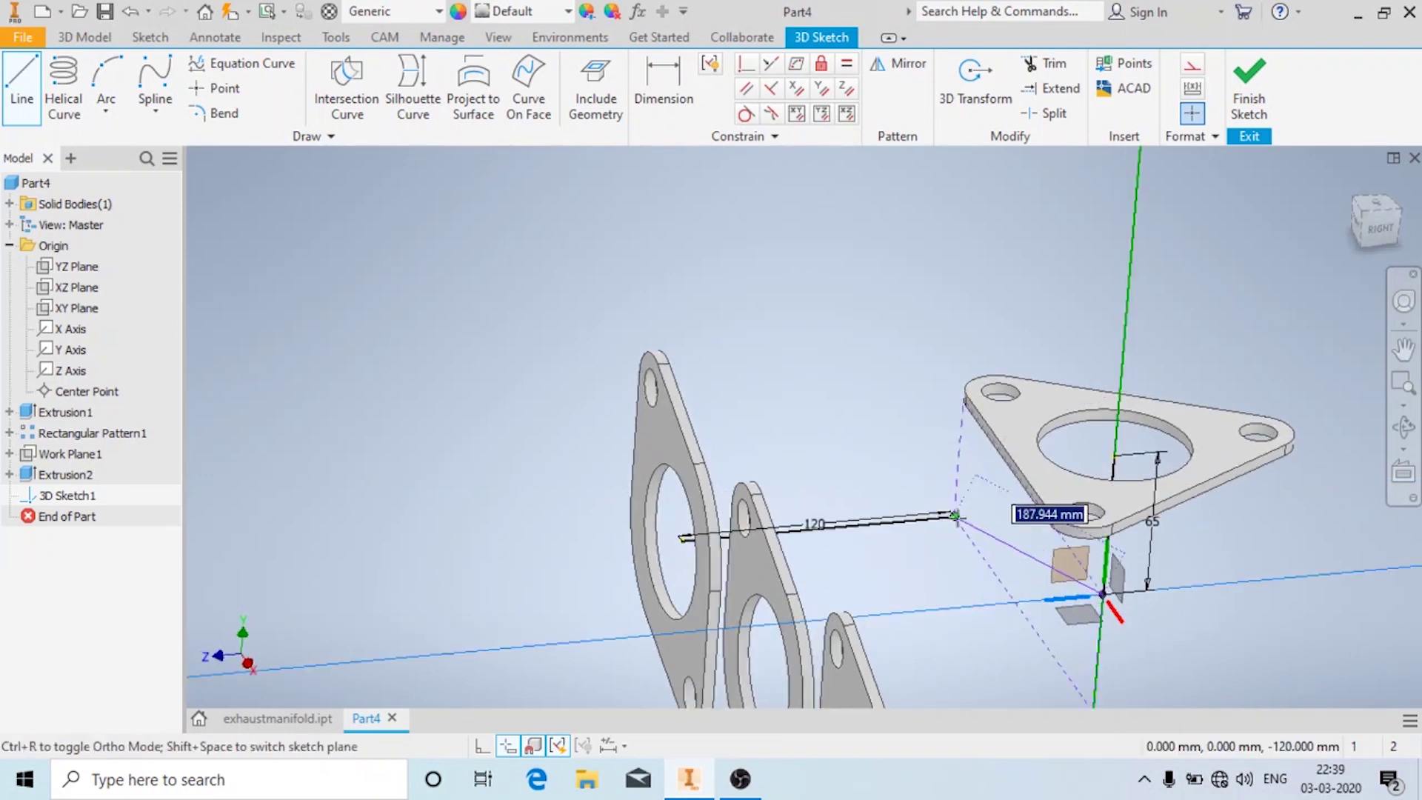
pyautogui.click(955, 517)
pyautogui.press('Escape')
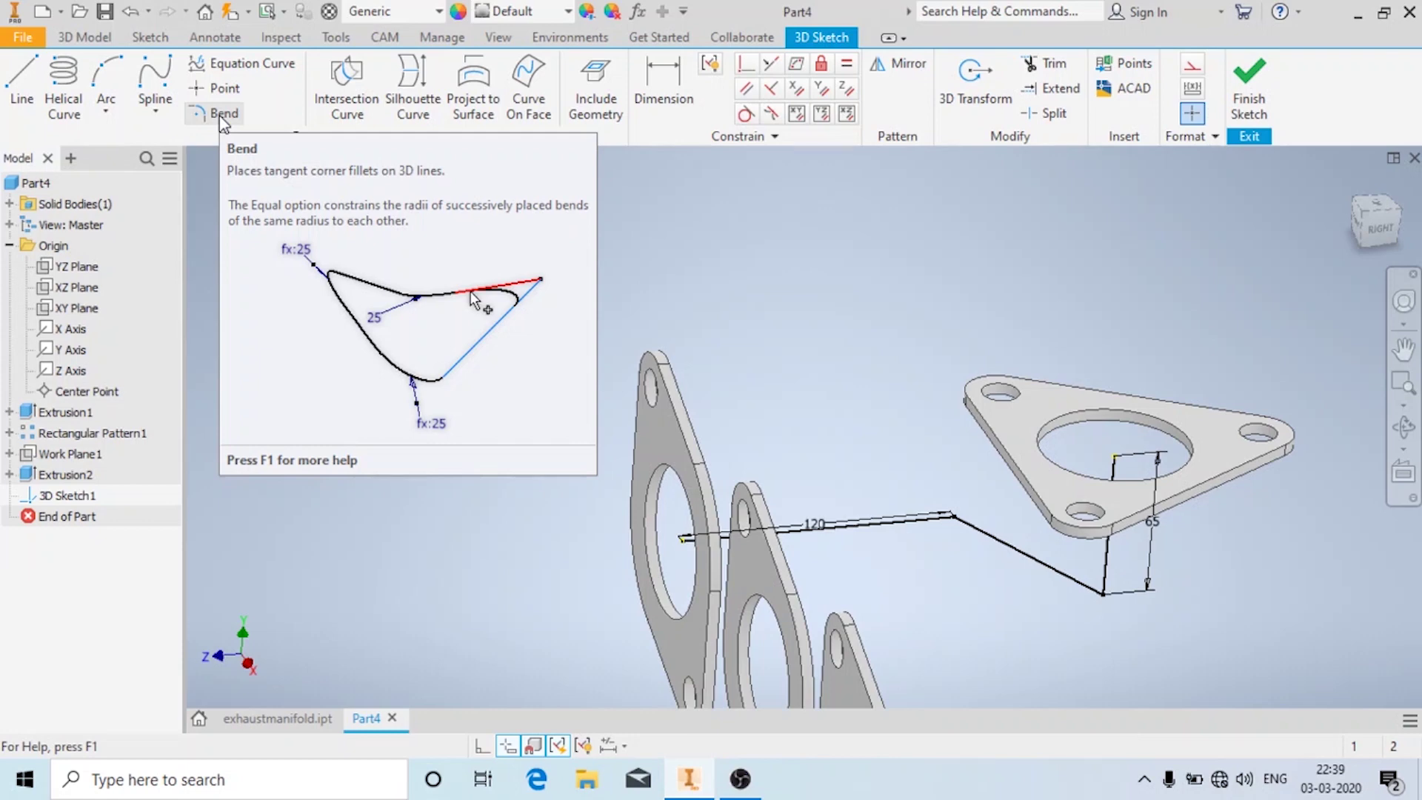
# - Add 50 mm radius bends at both corners of the three-line pipe path
pyautogui.click(221, 115)
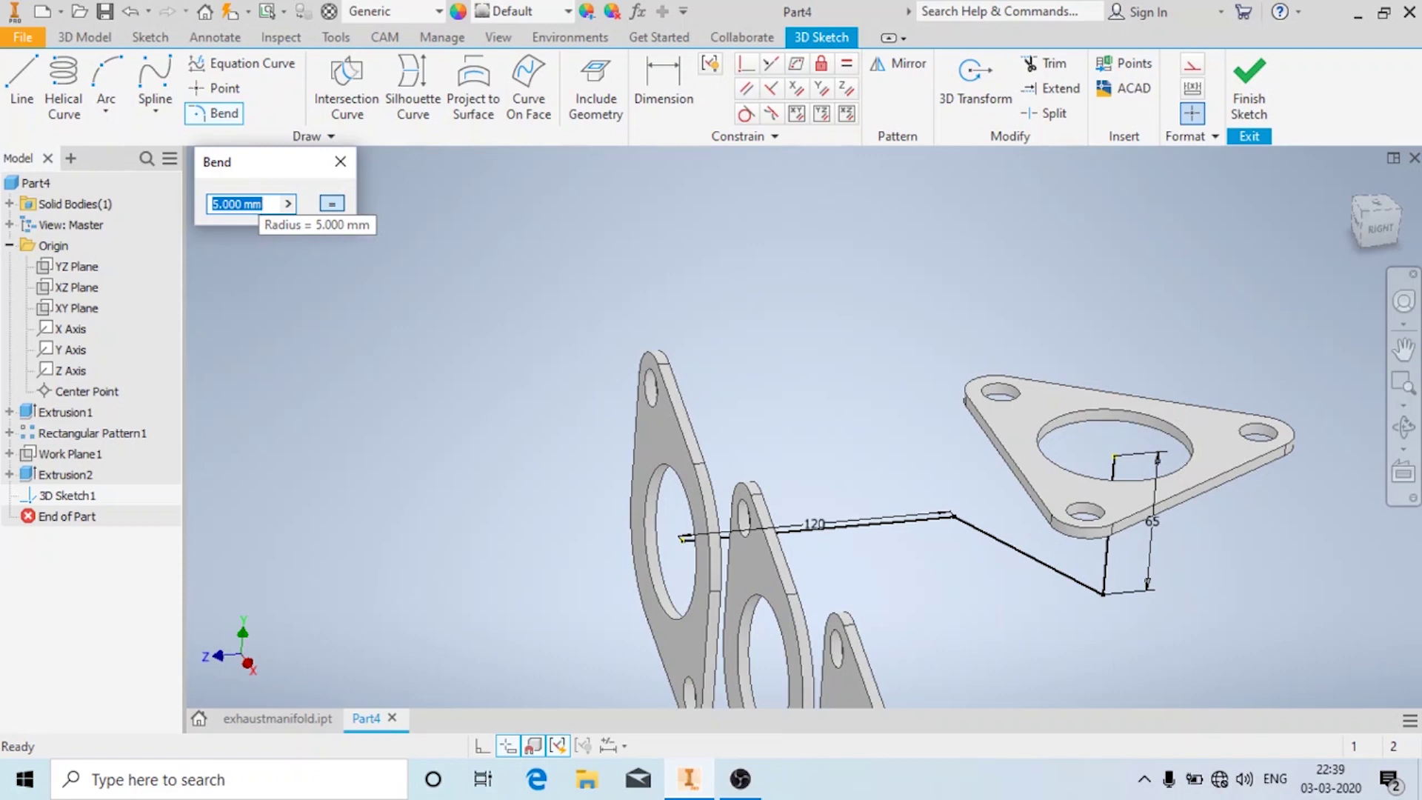
pyautogui.click(892, 520)
pyautogui.click(1030, 554)
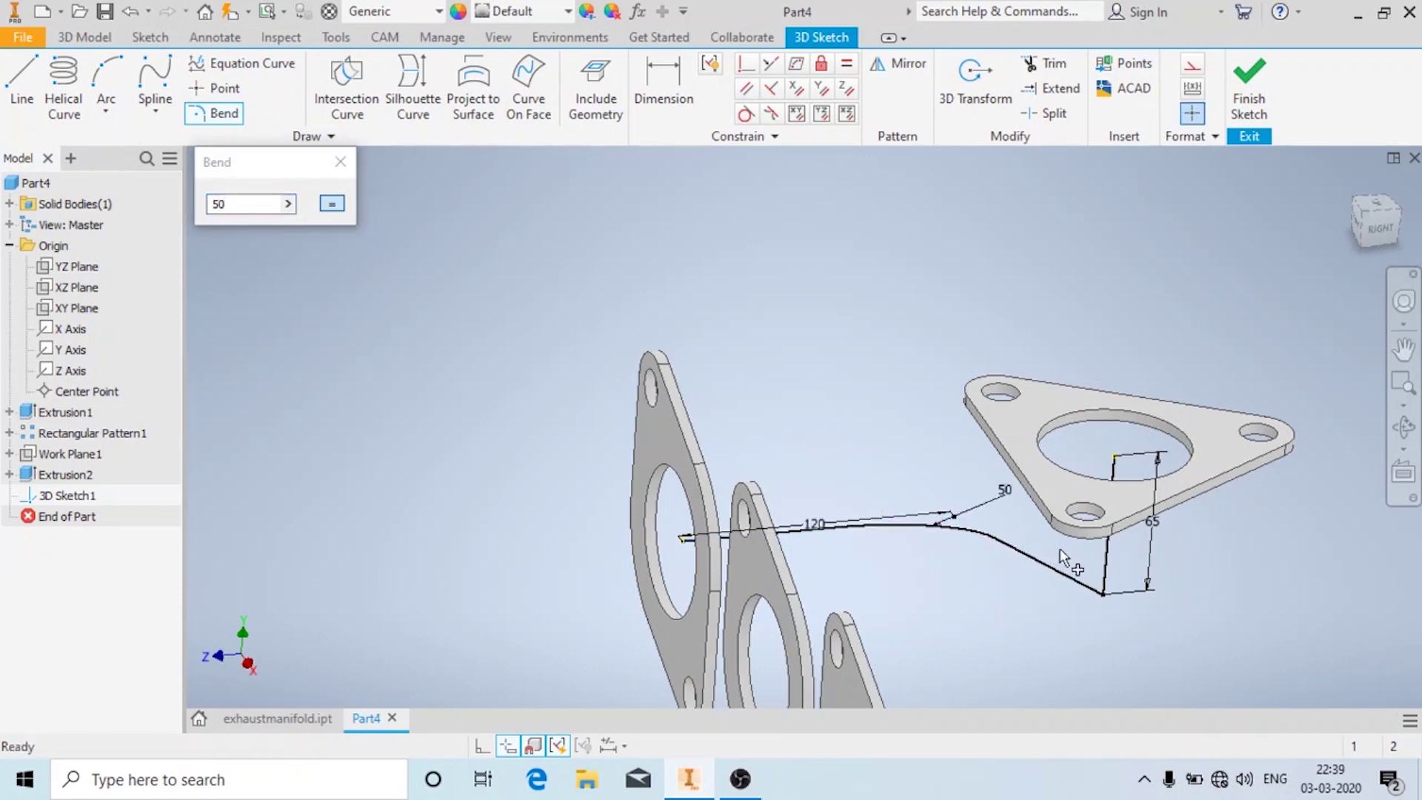
pyautogui.click(1103, 551)
pyautogui.click(1071, 574)
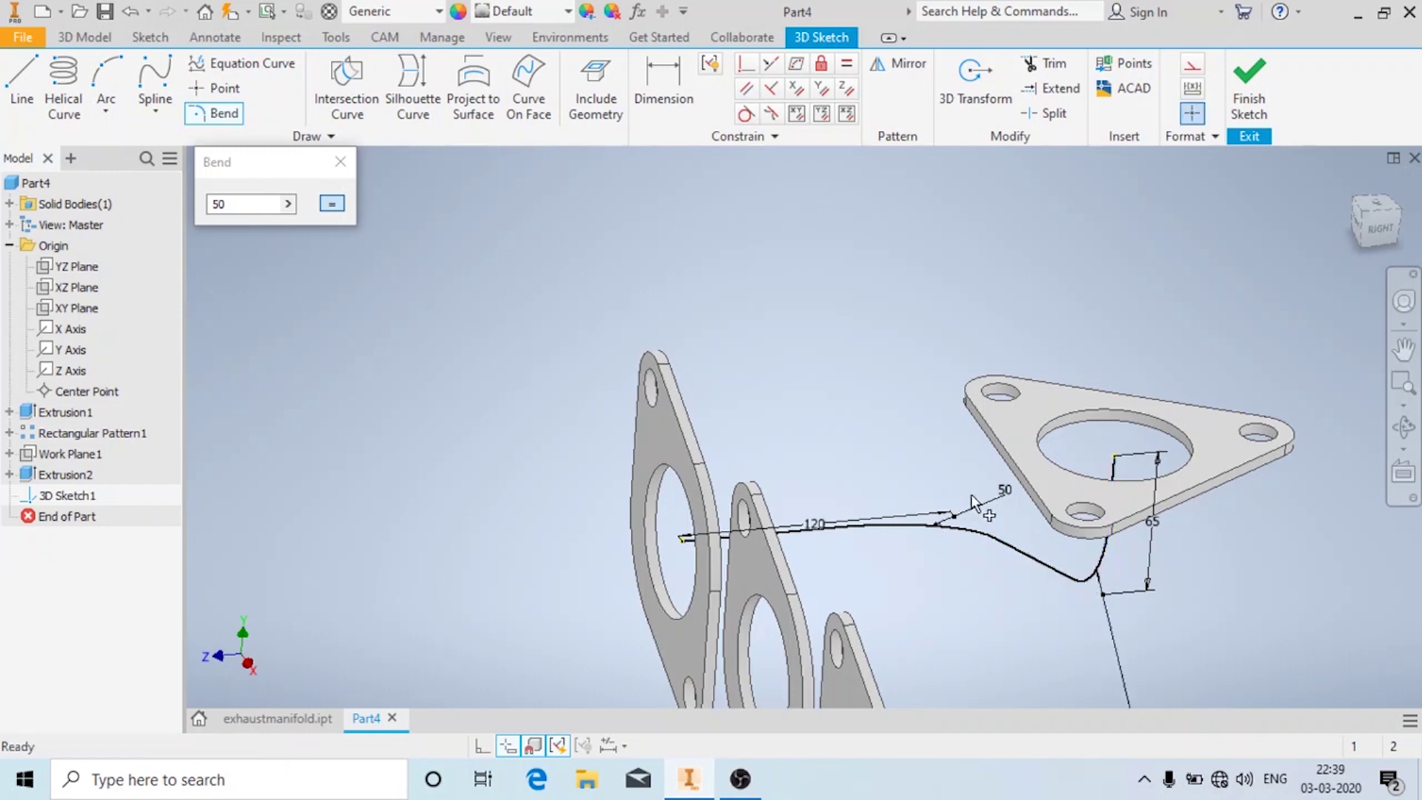
pyautogui.press('Escape')
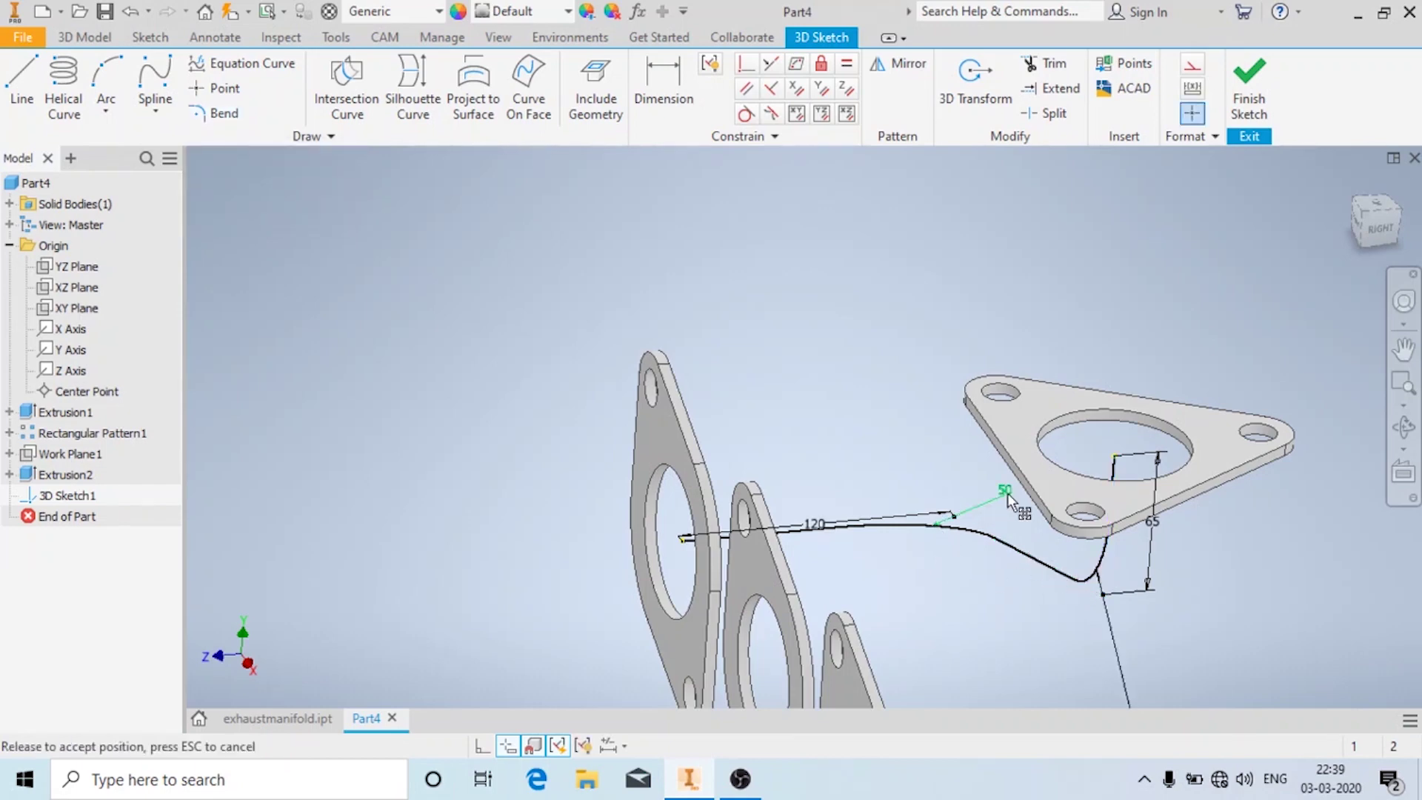
# - Set the bend radius at the 120 mm line to 80 mm and the bend below the outlet flange to 50 mm, and finish the sketch
pyautogui.moveTo(1007, 492); pyautogui.dragTo(1007, 492)
pyautogui.write('80')
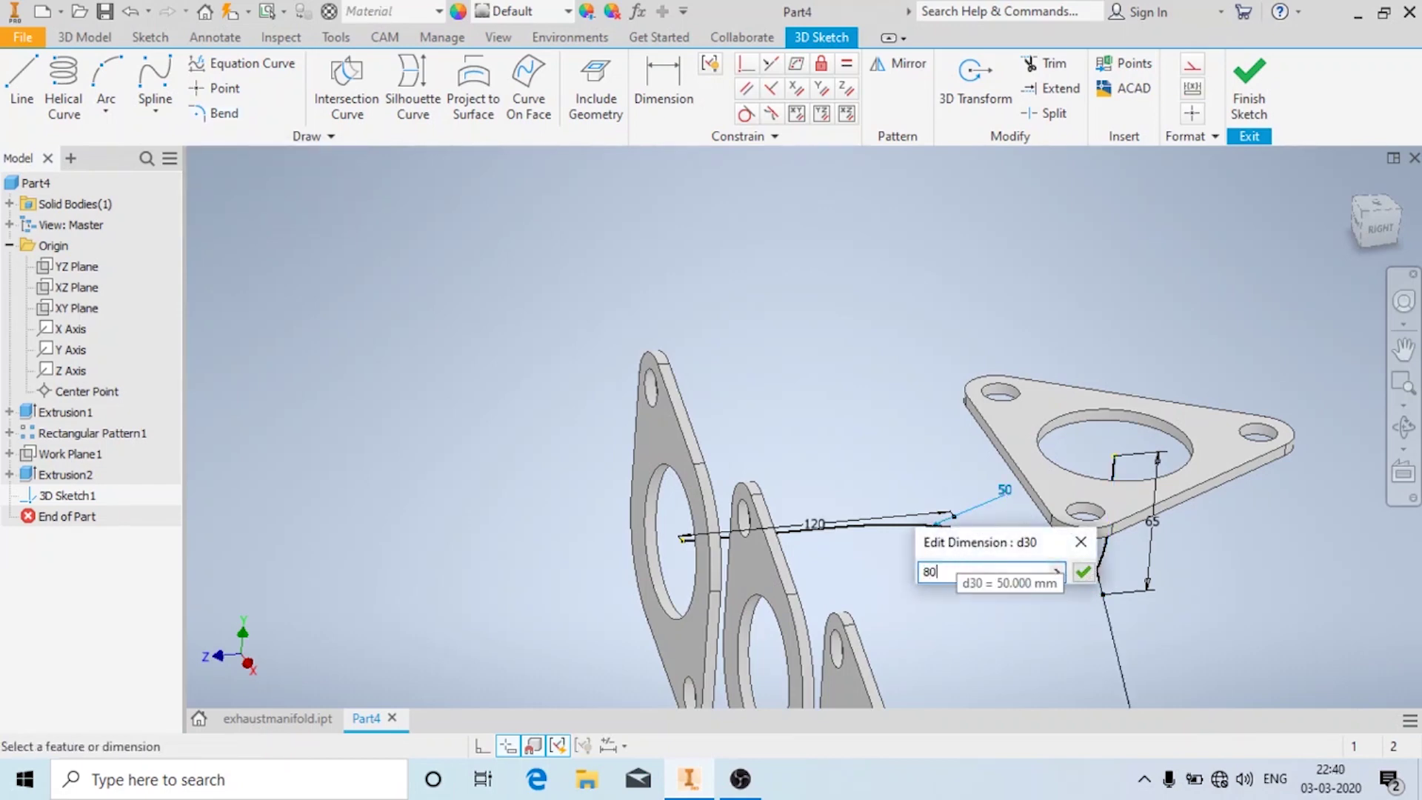
pyautogui.press('Return')
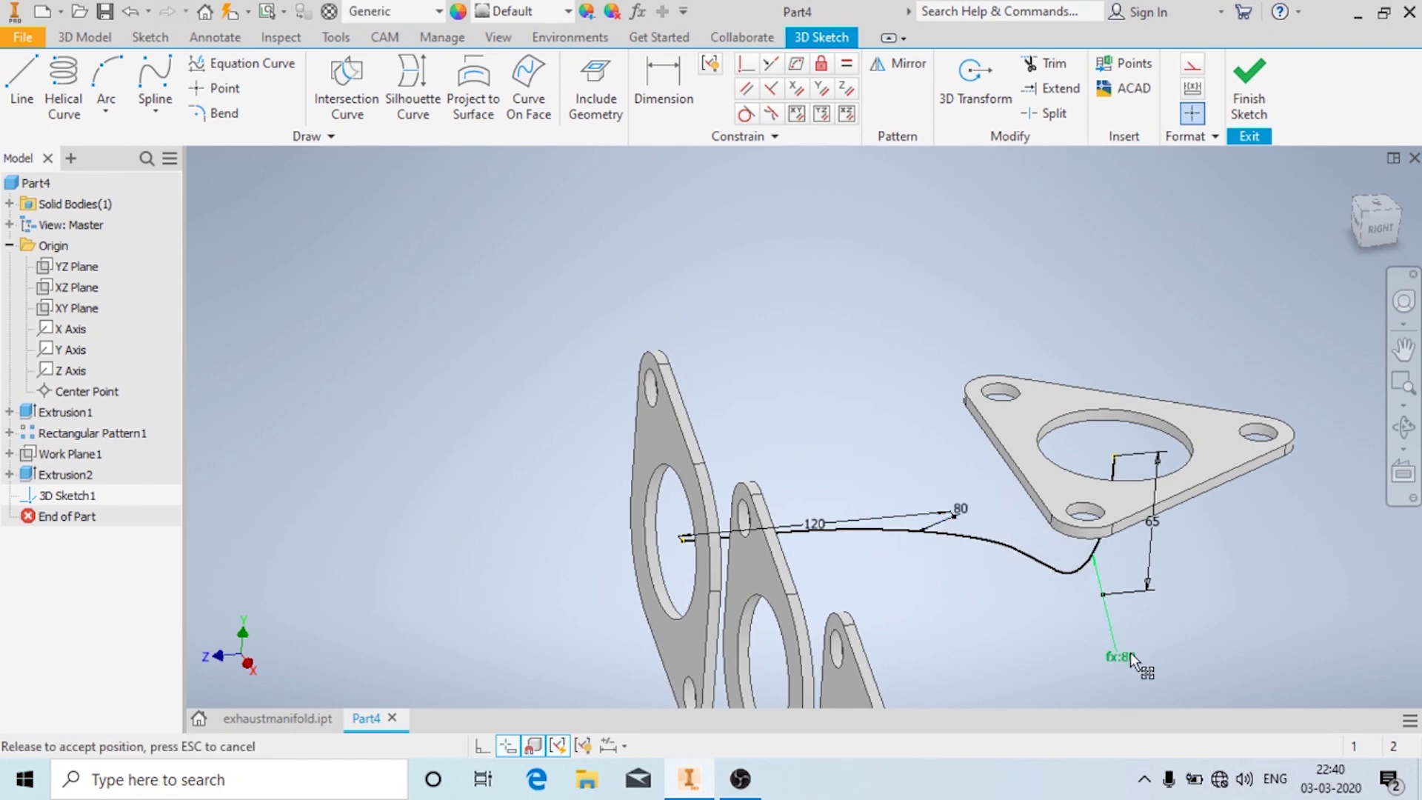
pyautogui.moveTo(1130, 652); pyautogui.dragTo(1131, 652)
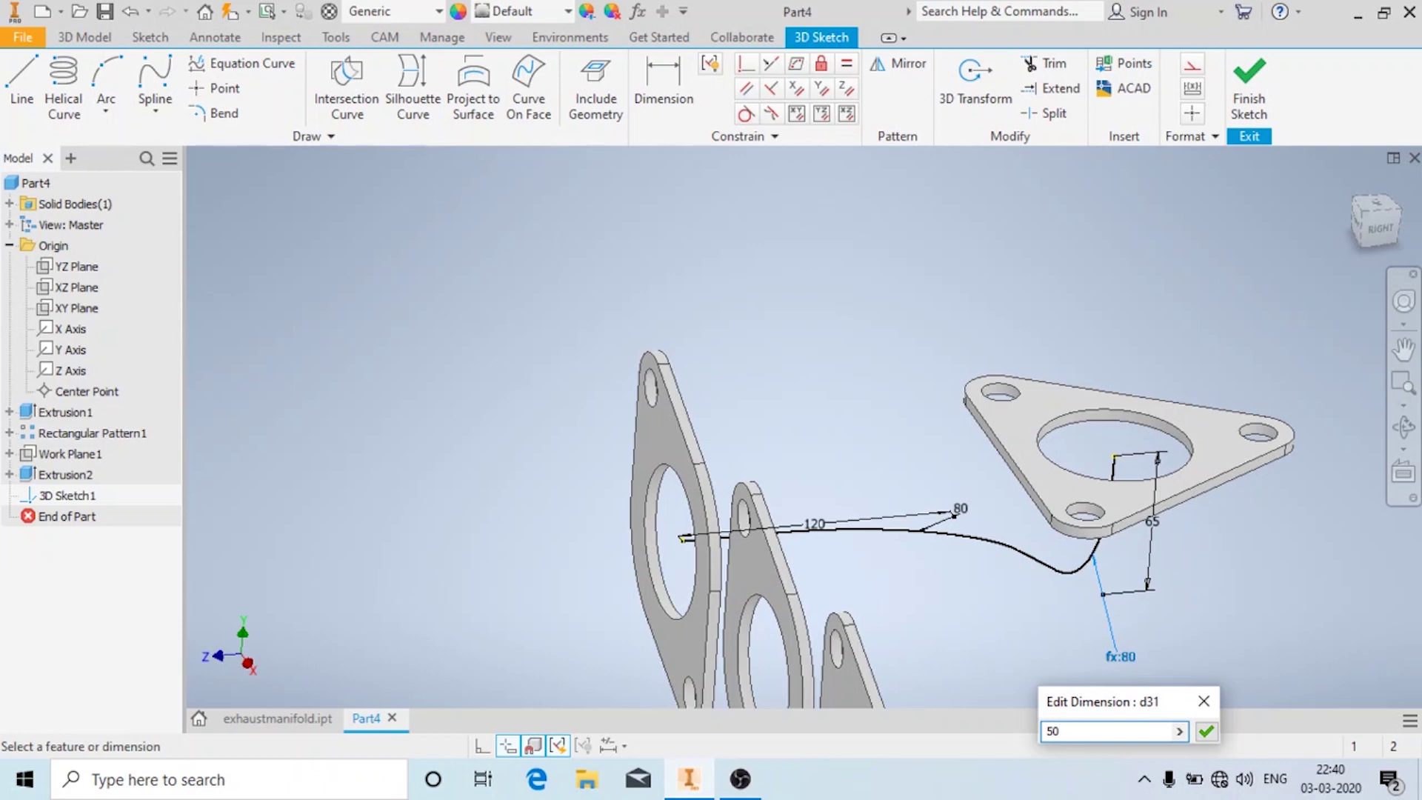
pyautogui.press('Return')
pyautogui.scroll(-5, 1044, 615)
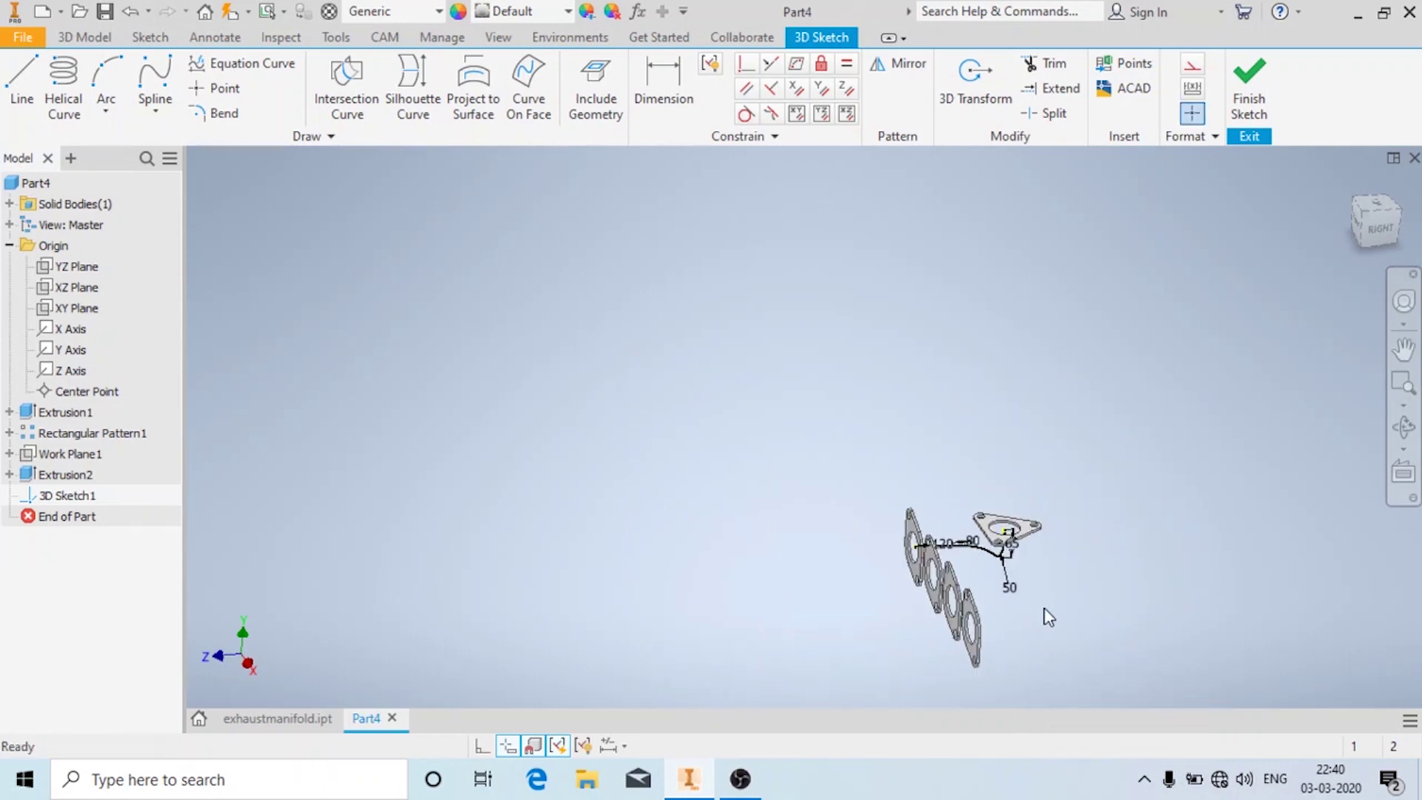
pyautogui.scroll(4, 1044, 613)
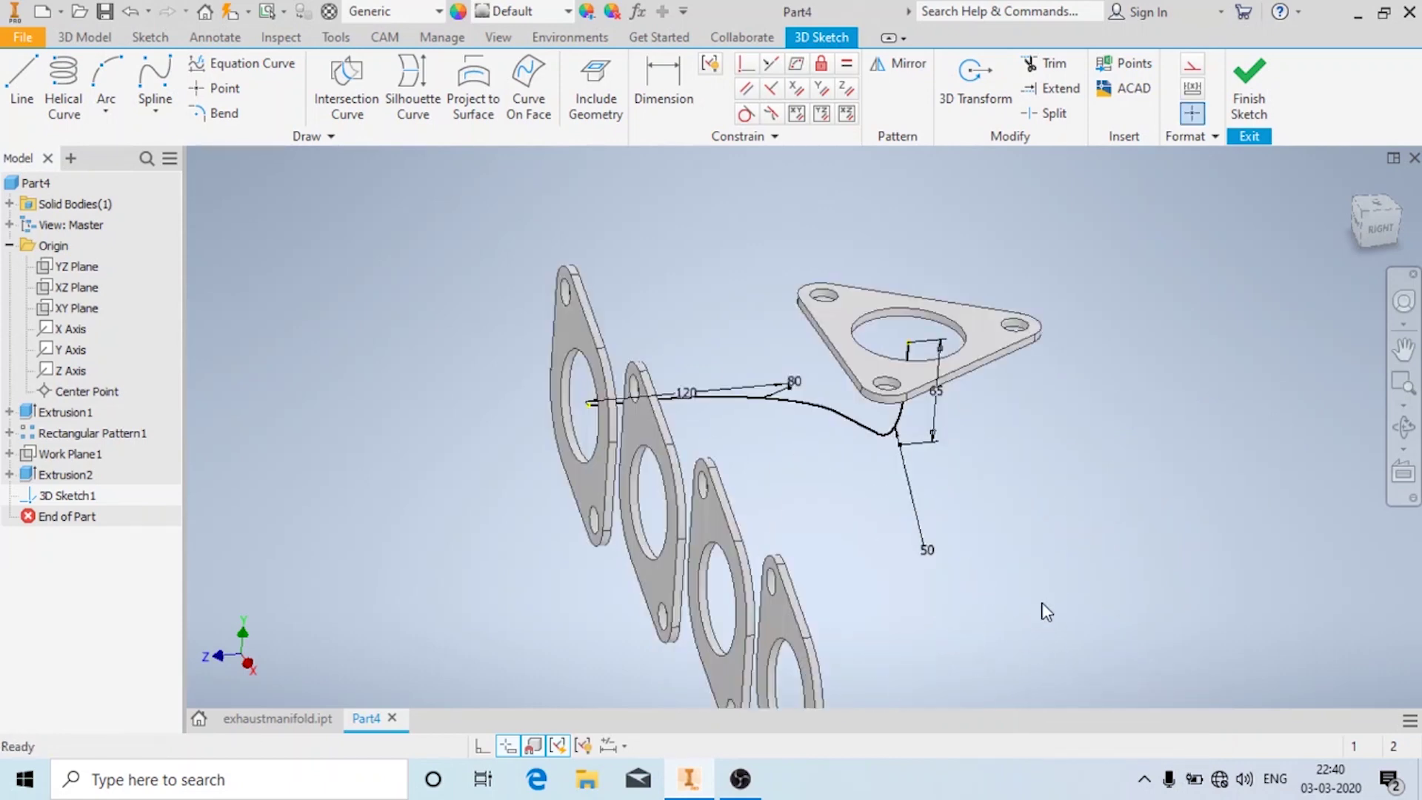
pyautogui.click(1248, 99)
# - Create a 2D sketch on the outlet-side face of the first inlet flange, project its central opening's circular edge, and finish the sketch
pyautogui.click(63, 115)
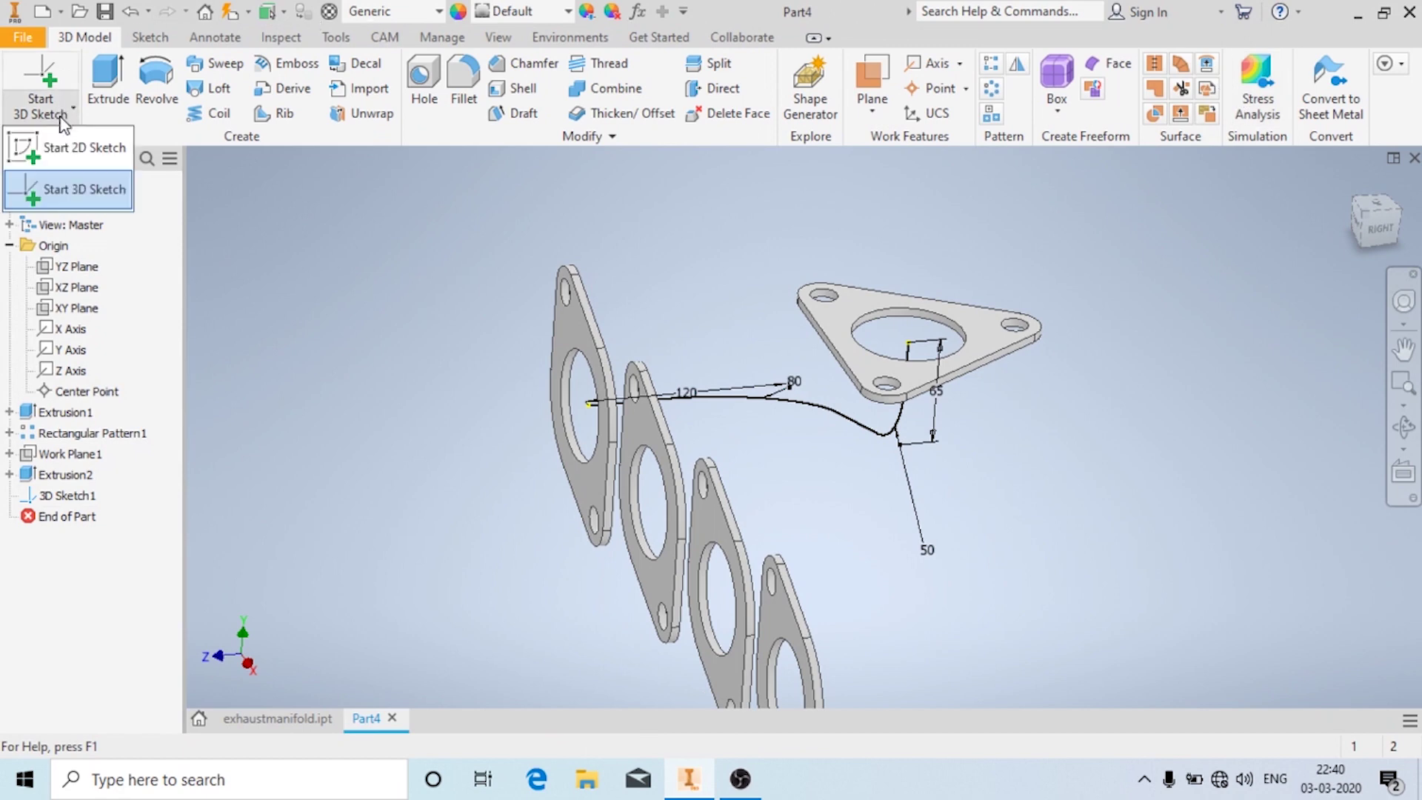
pyautogui.click(82, 147)
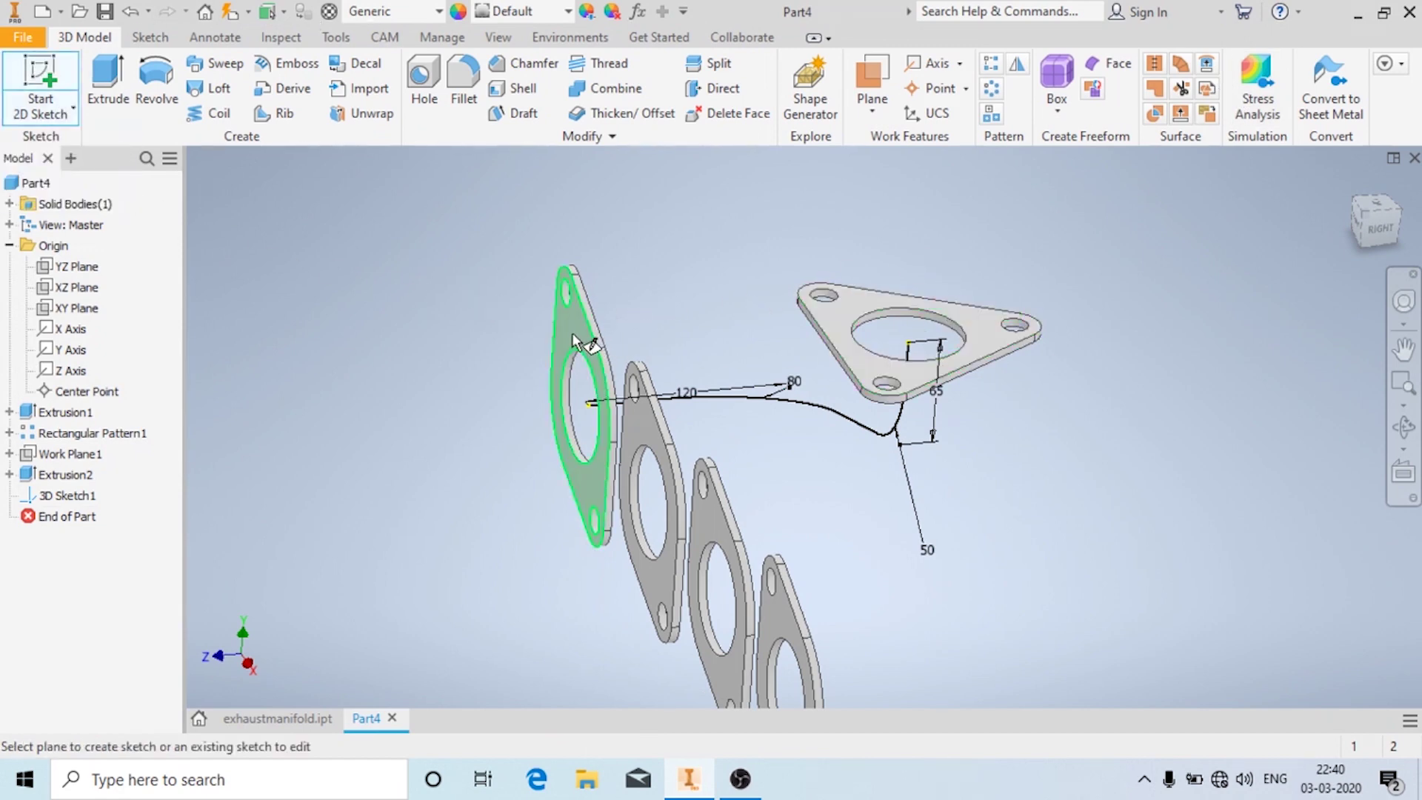
pyautogui.moveTo(632, 320)
pyautogui.keyDown('shift'); pyautogui.mouseDown(button='middle')
pyautogui.moveTo(561, 324)
pyautogui.moveTo(837, 237)
pyautogui.mouseUp(button='middle'); pyautogui.keyUp('shift')
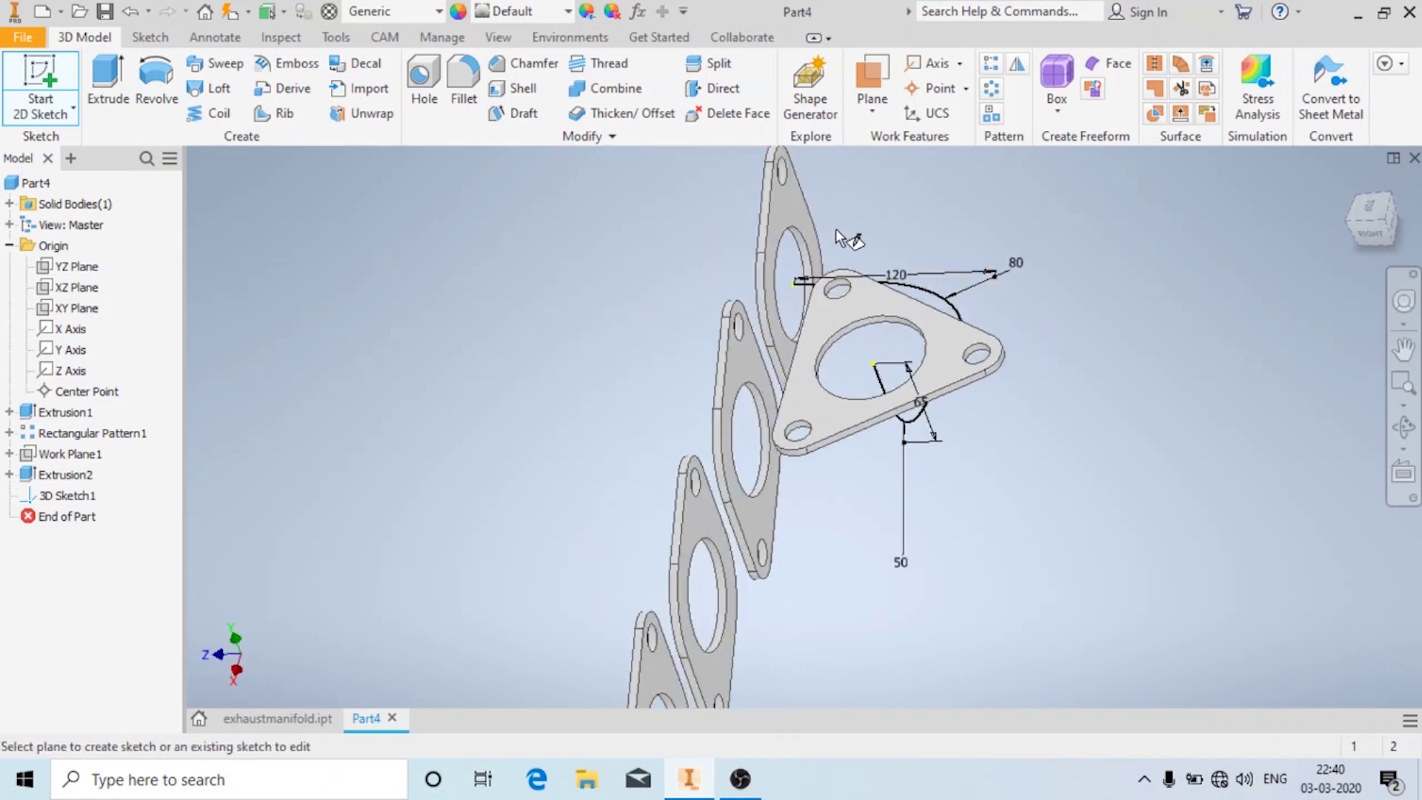
pyautogui.click(796, 205)
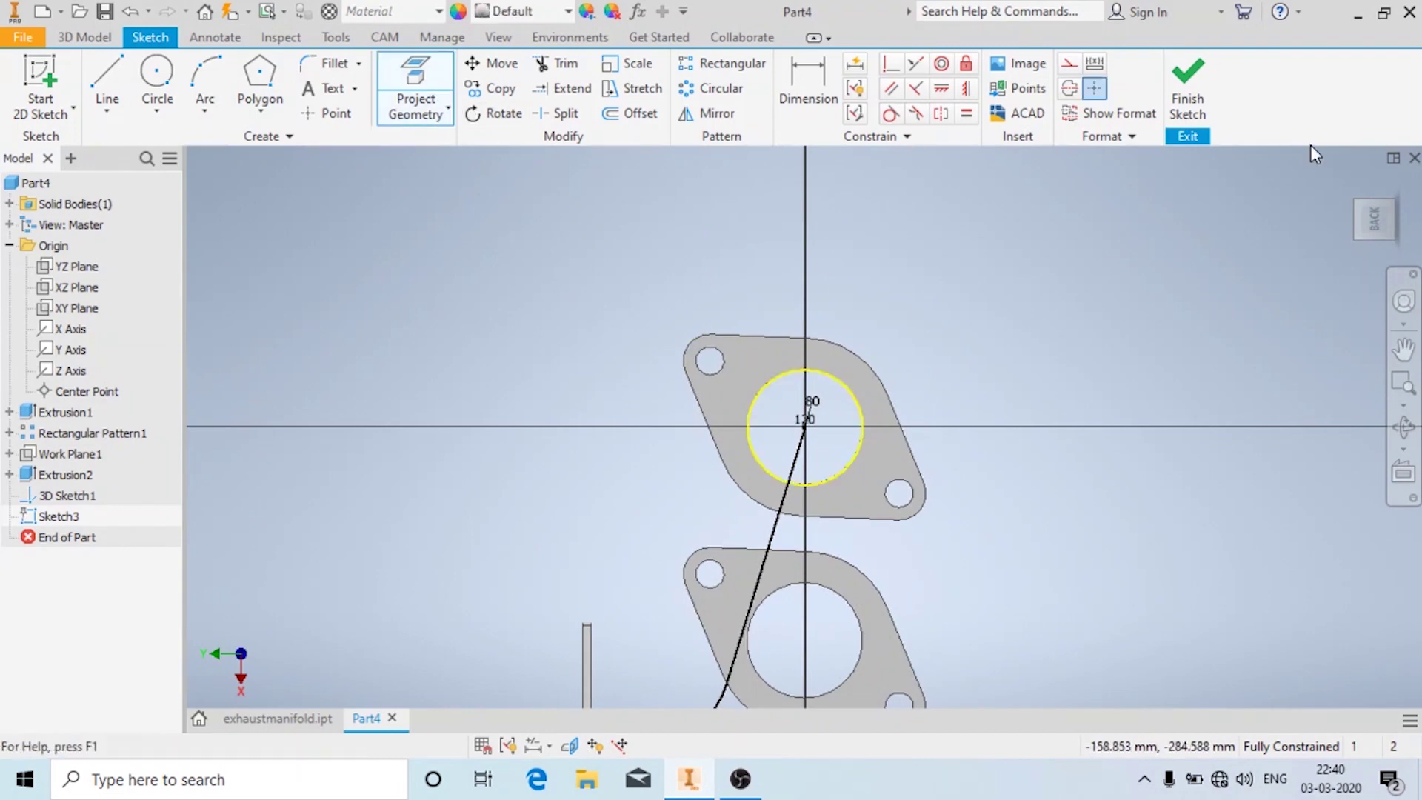
pyautogui.click(1188, 85)
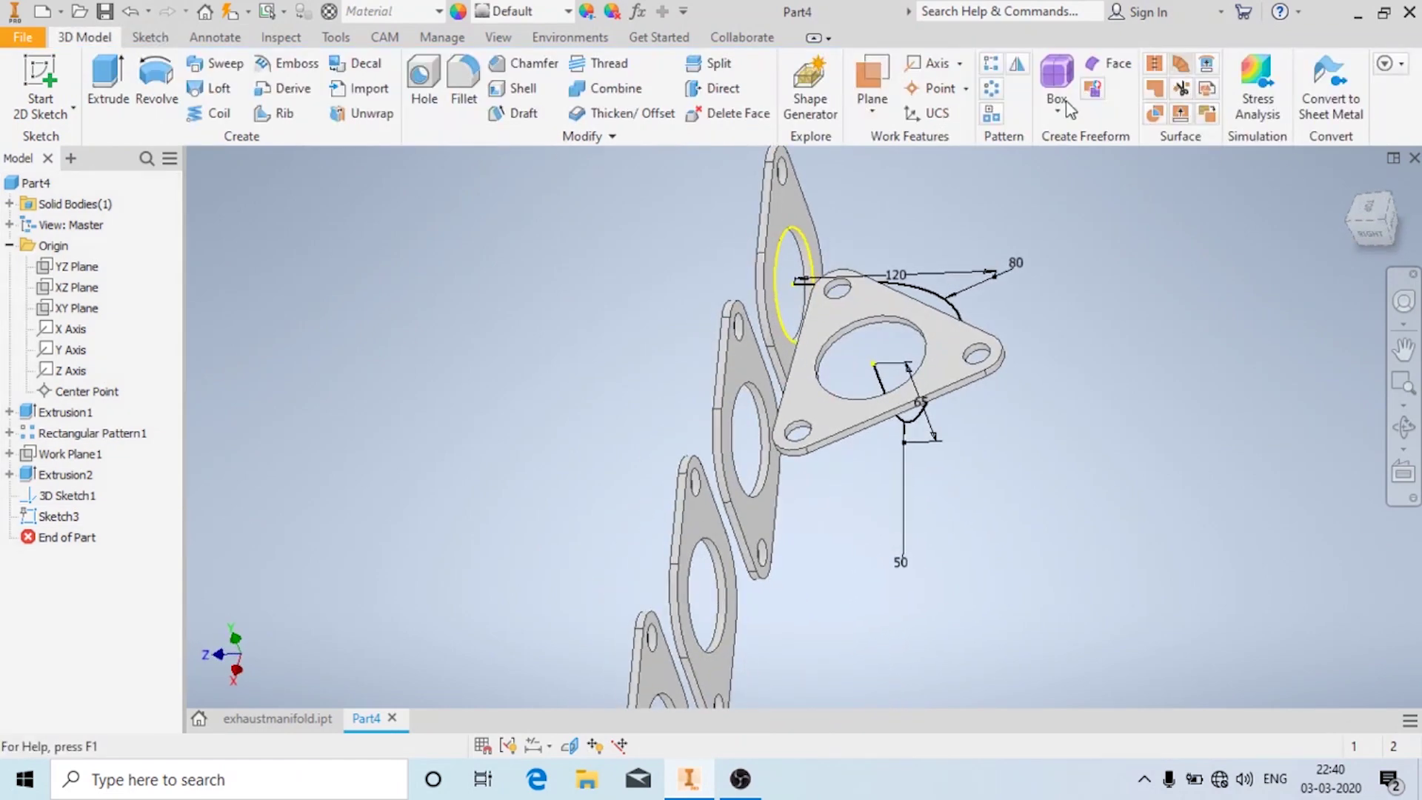
# - Sweep the projected circular profile along the bent 3D path from the first inlet flange to the triangular flange, joined as a solid
pyautogui.click(225, 66)
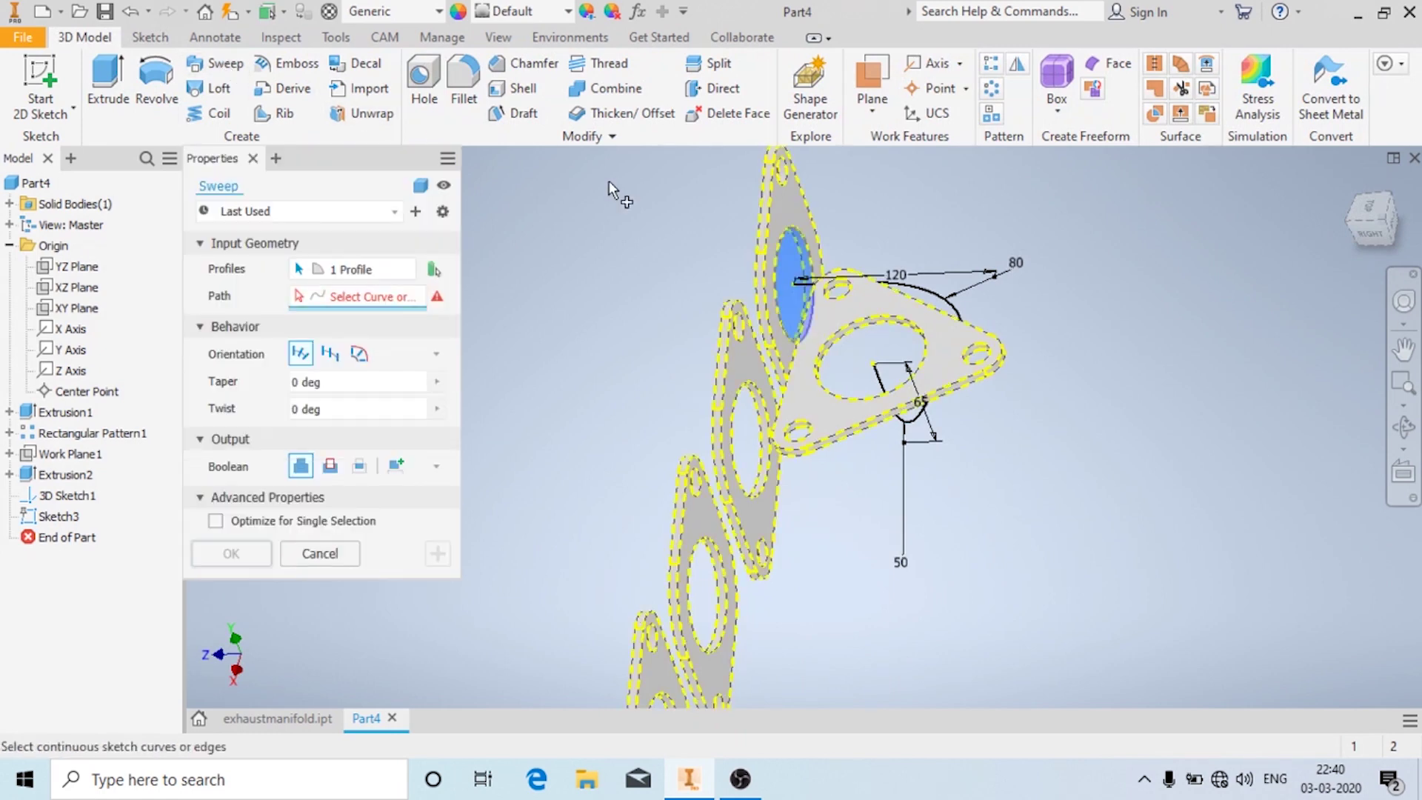
pyautogui.keyDown('shift'); pyautogui.moveTo(852, 284); pyautogui.dragTo(1023, 282, button='middle'); pyautogui.keyUp('shift')
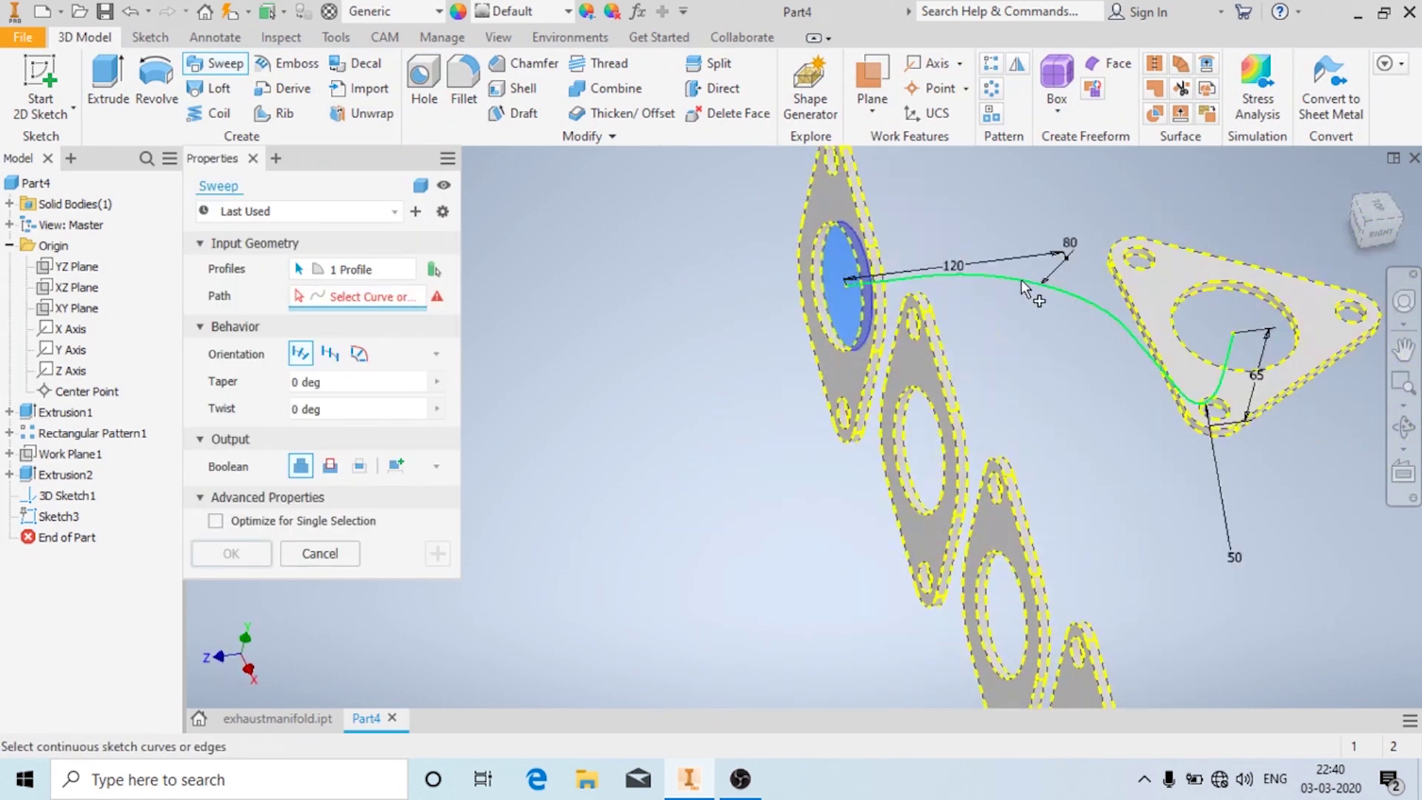
pyautogui.click(1022, 283)
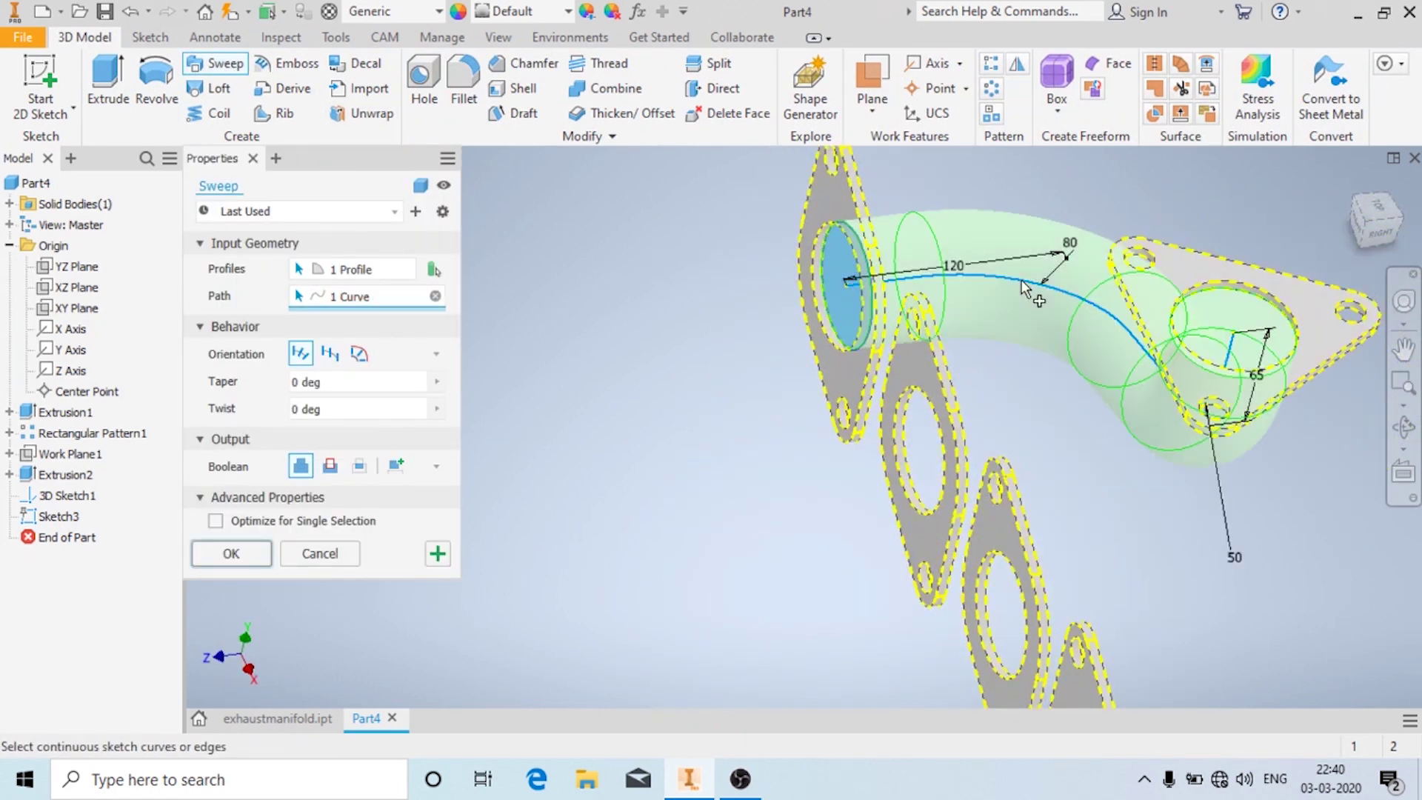
pyautogui.click(252, 557)
pyautogui.scroll(-2, 472, 451)
pyautogui.scroll(3, 950, 422)
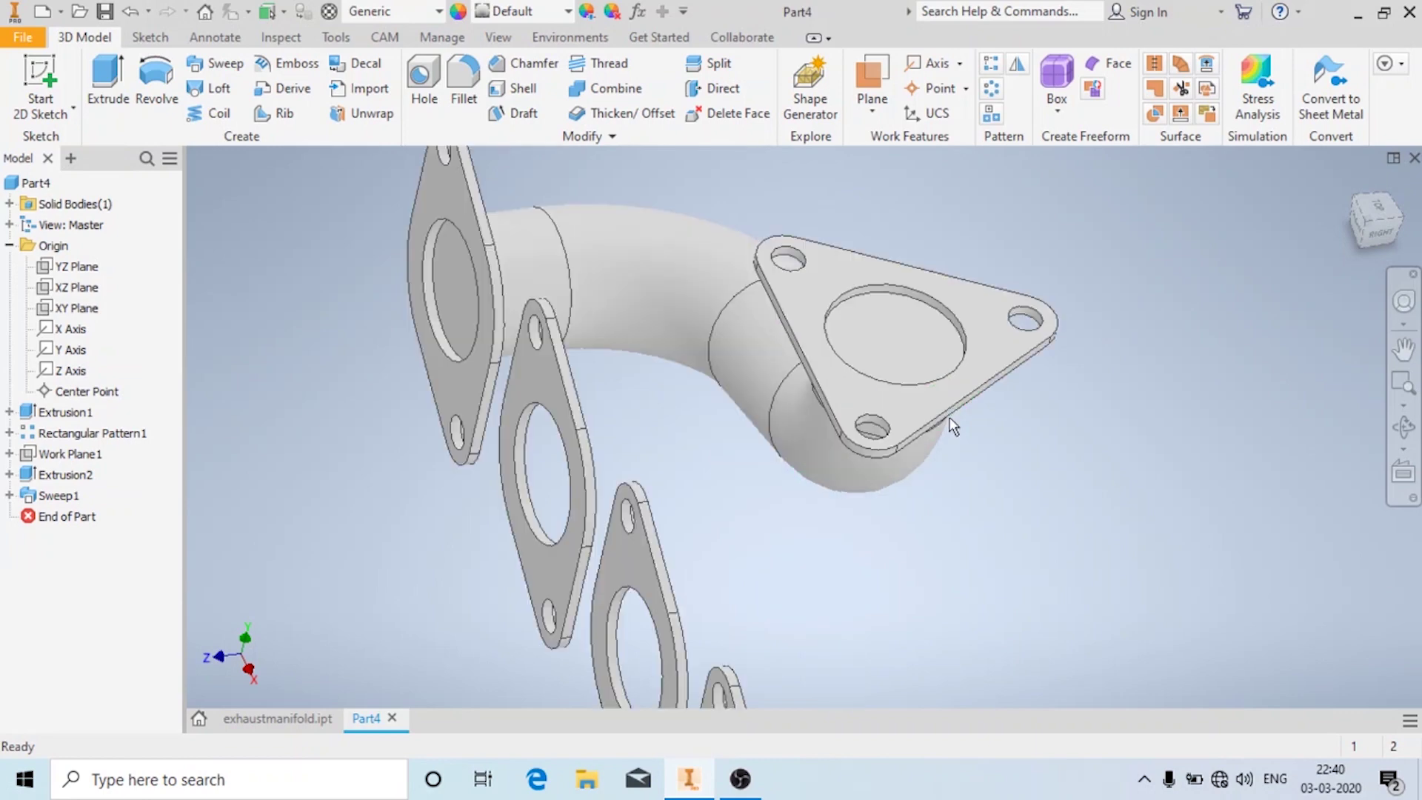
# - Start a 3D sketch and draw a 120 mm line from the second inlet flange's opening centre, perpendicular to the flange toward the outlet side
pyautogui.click(73, 109)
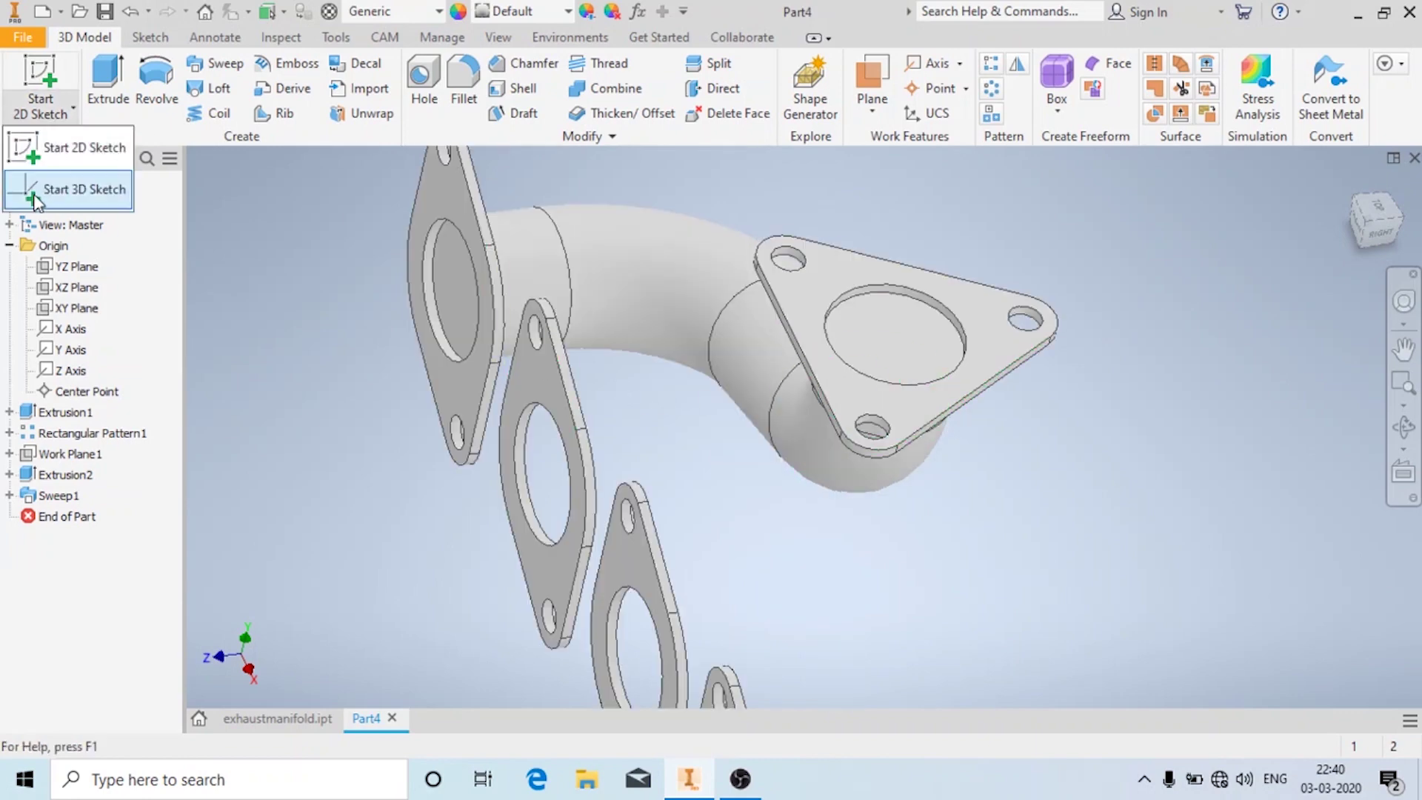
pyautogui.click(35, 200)
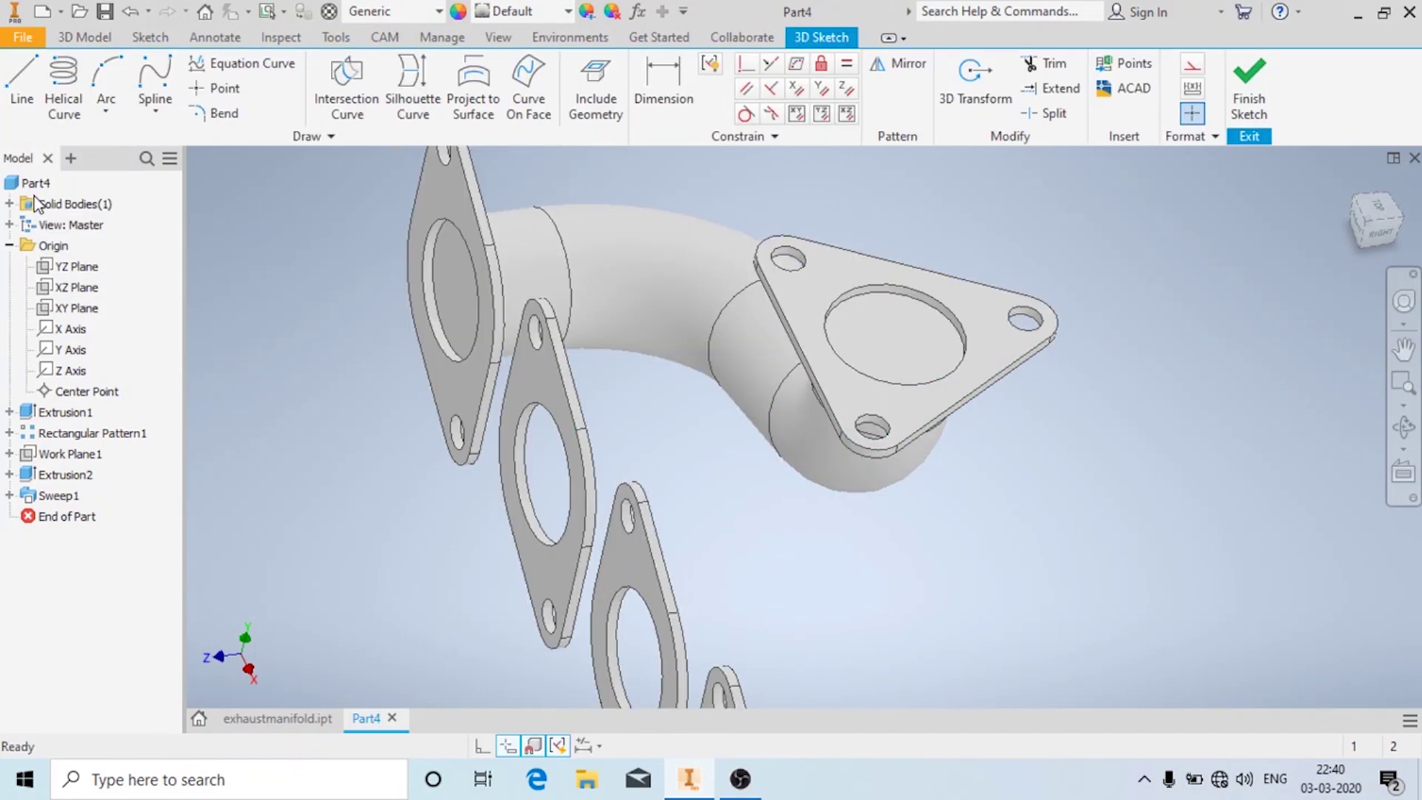
pyautogui.keyDown('shift'); pyautogui.moveTo(717, 449); pyautogui.dragTo(623, 443, button='middle'); pyautogui.keyUp('shift')
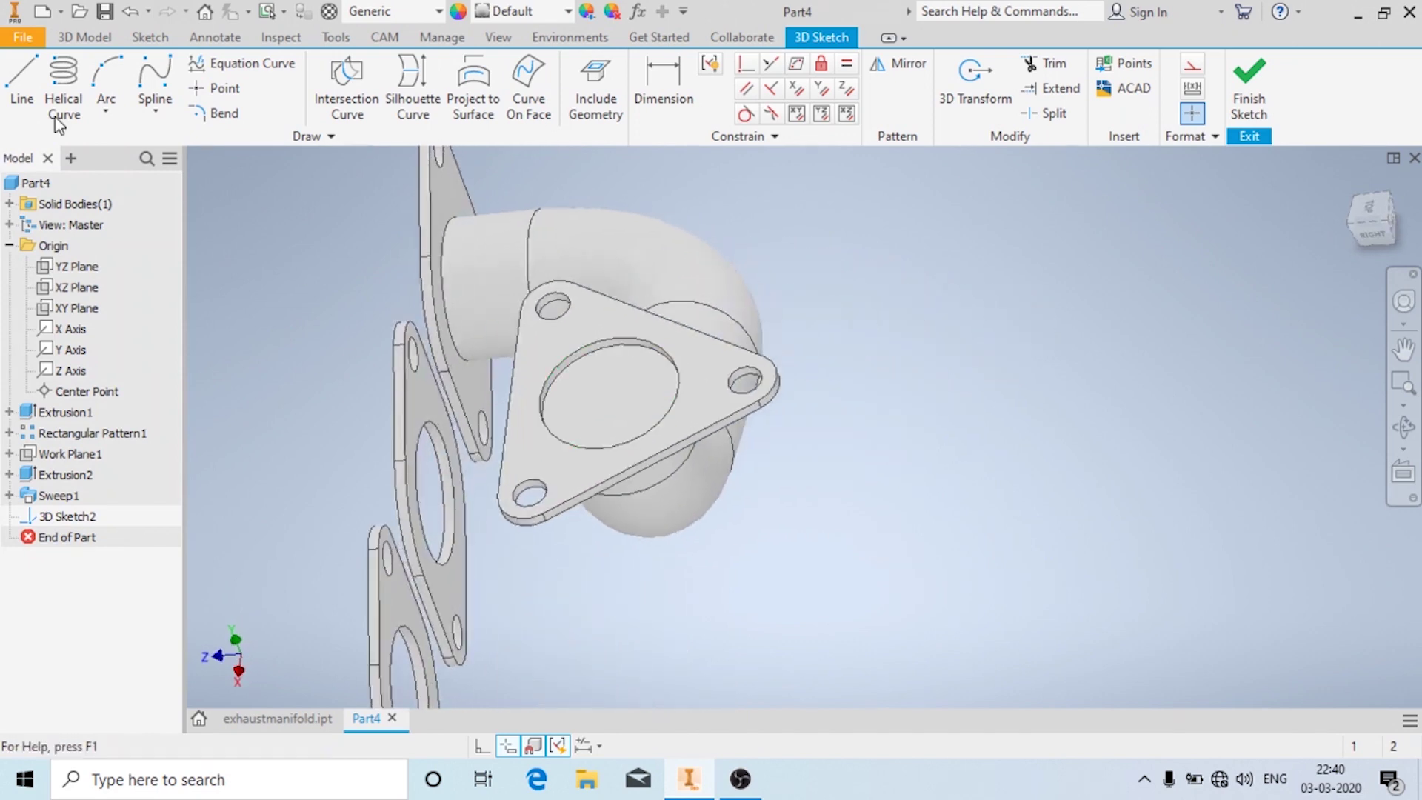
pyautogui.click(21, 83)
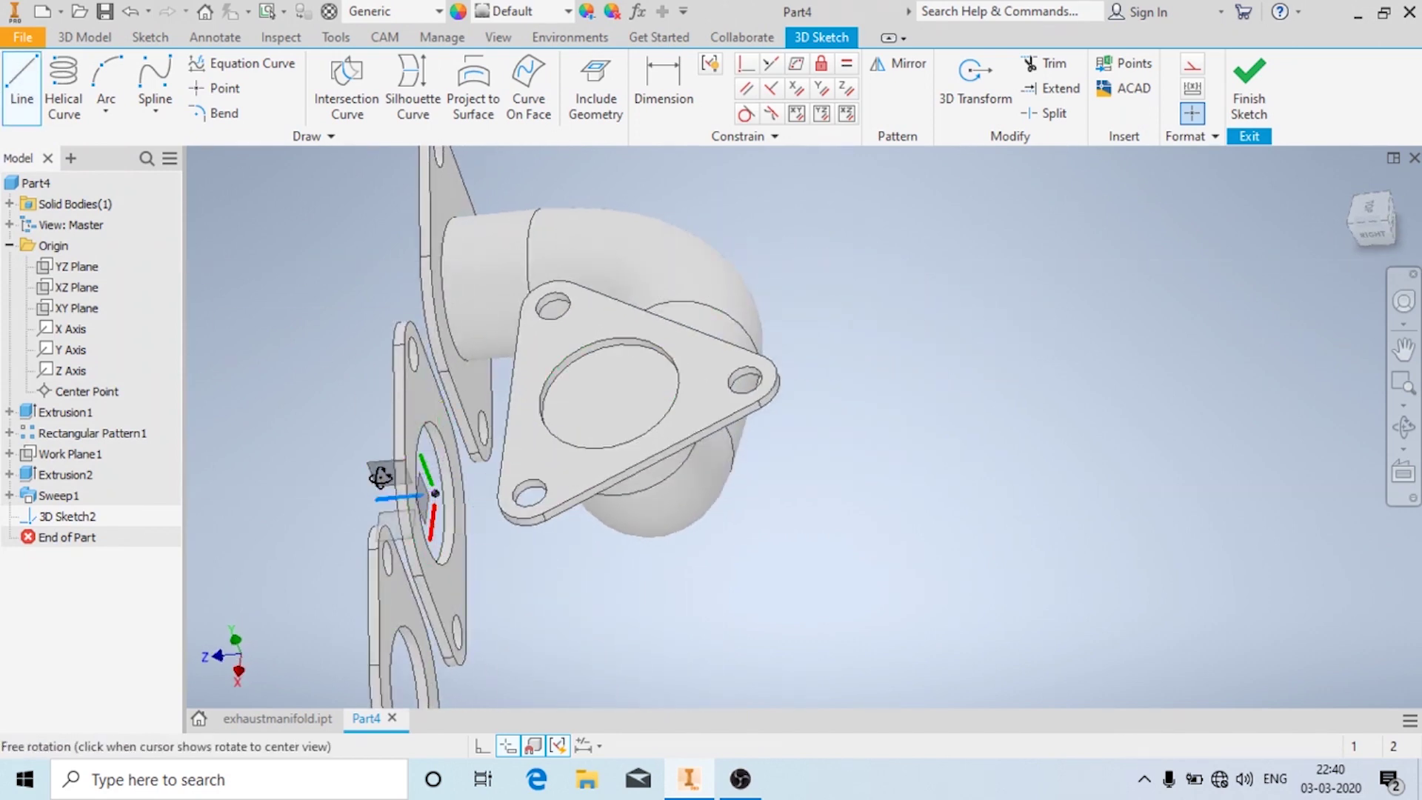
pyautogui.keyDown('shift'); pyautogui.moveTo(397, 477); pyautogui.dragTo(410, 479, button='middle'); pyautogui.keyUp('shift')
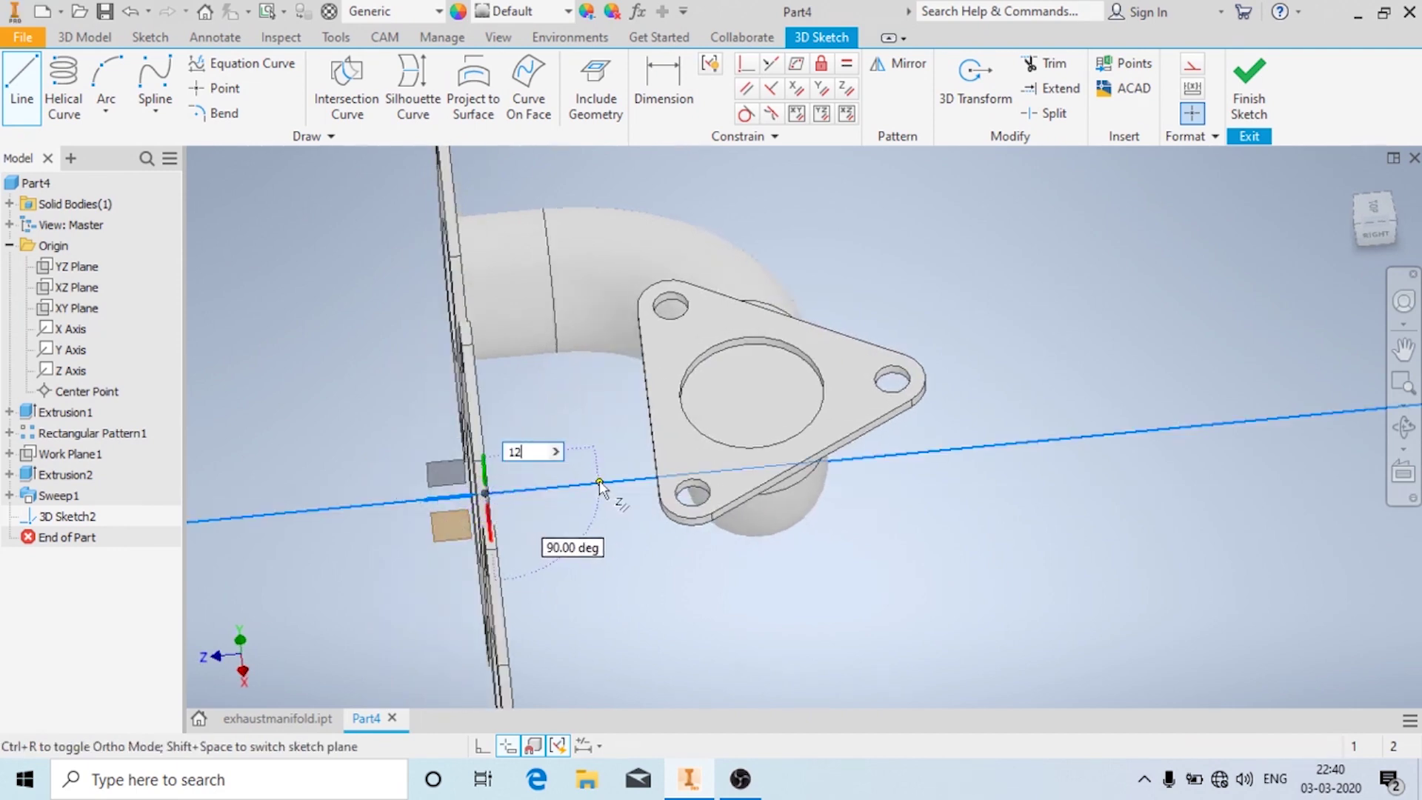
pyautogui.write('120')
pyautogui.press('Return')
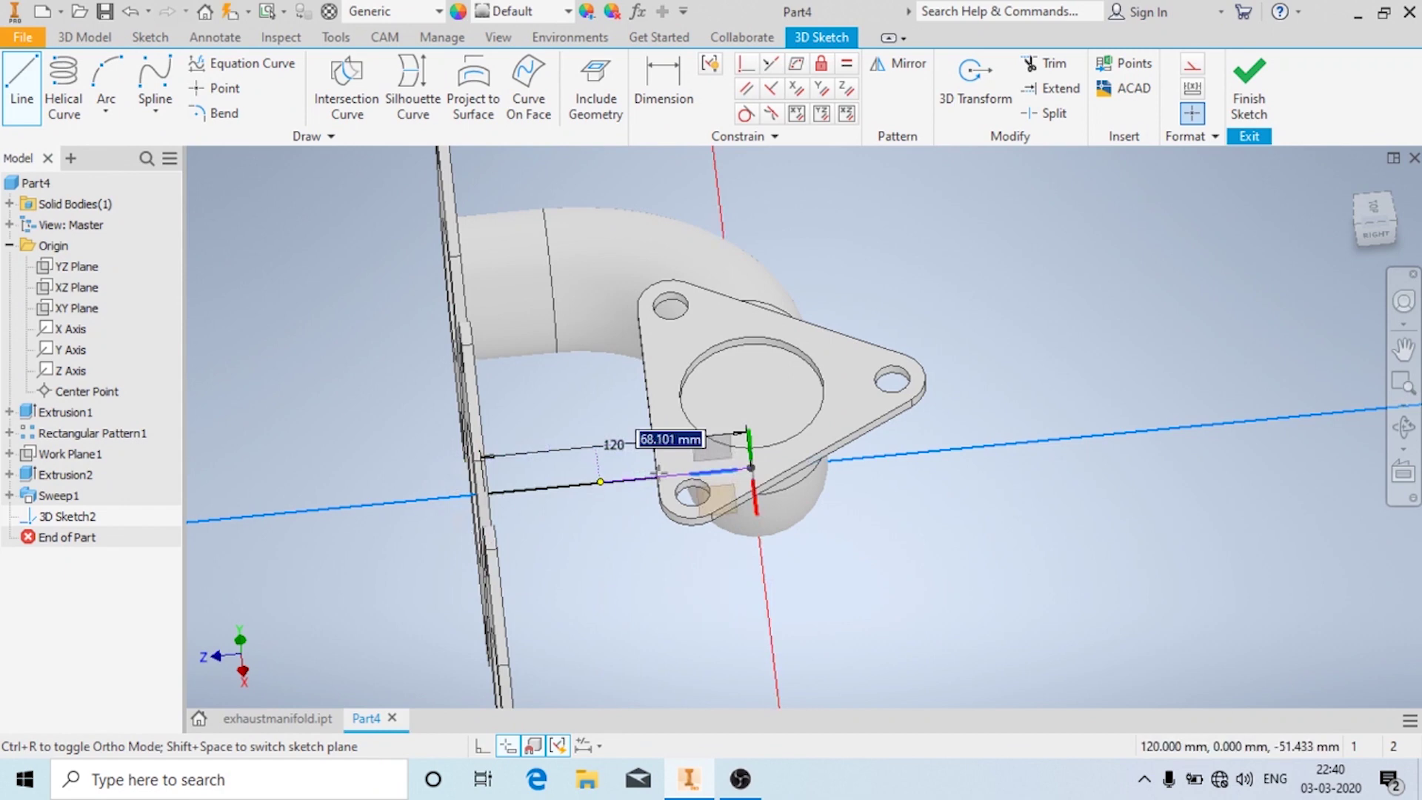
pyautogui.doubleClick(660, 473)
# - Draw a 65 mm line from the centre of the triangular flange's opening straight down along the Y axis
pyautogui.press('l')
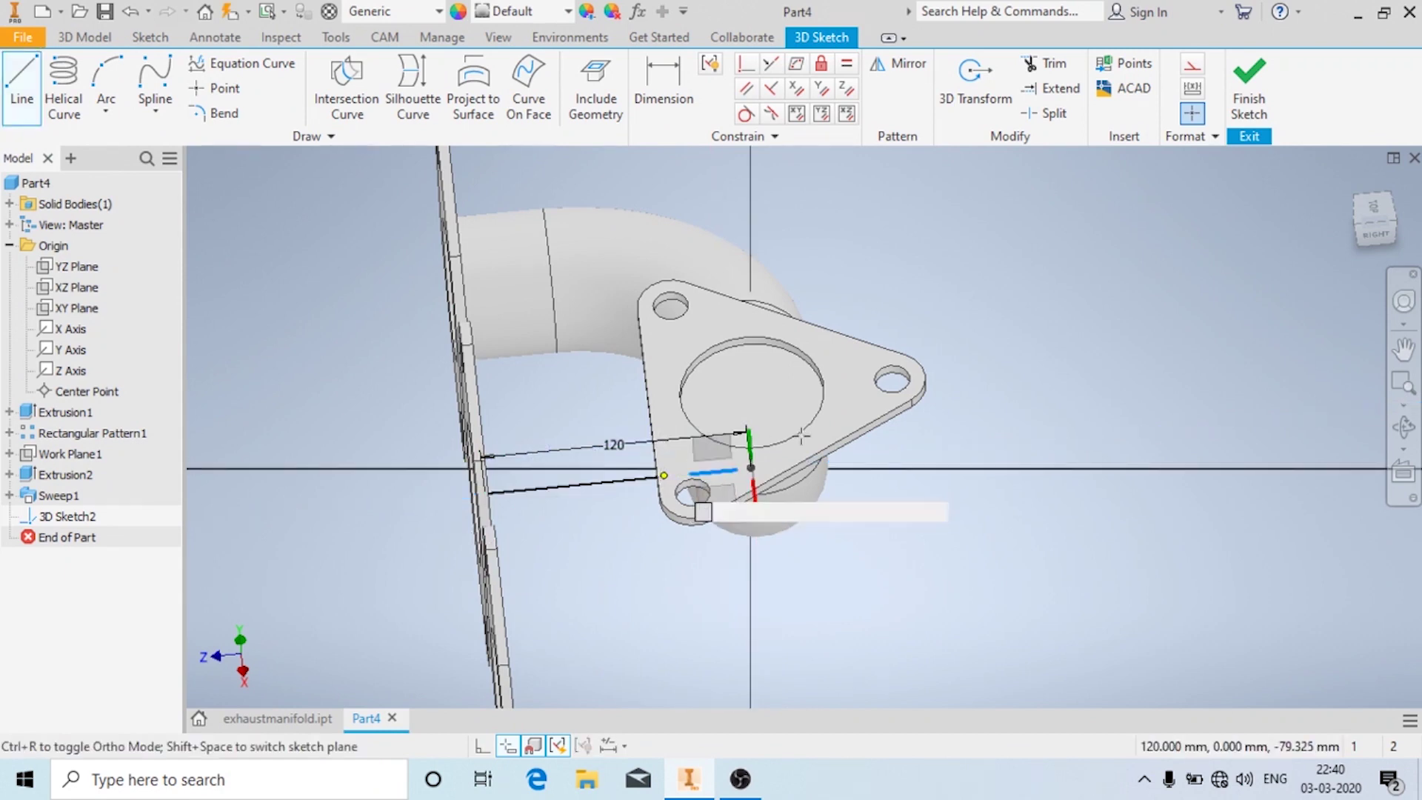
pyautogui.keyDown('shift'); pyautogui.moveTo(741, 444); pyautogui.dragTo(876, 457, button='middle'); pyautogui.keyUp('shift')
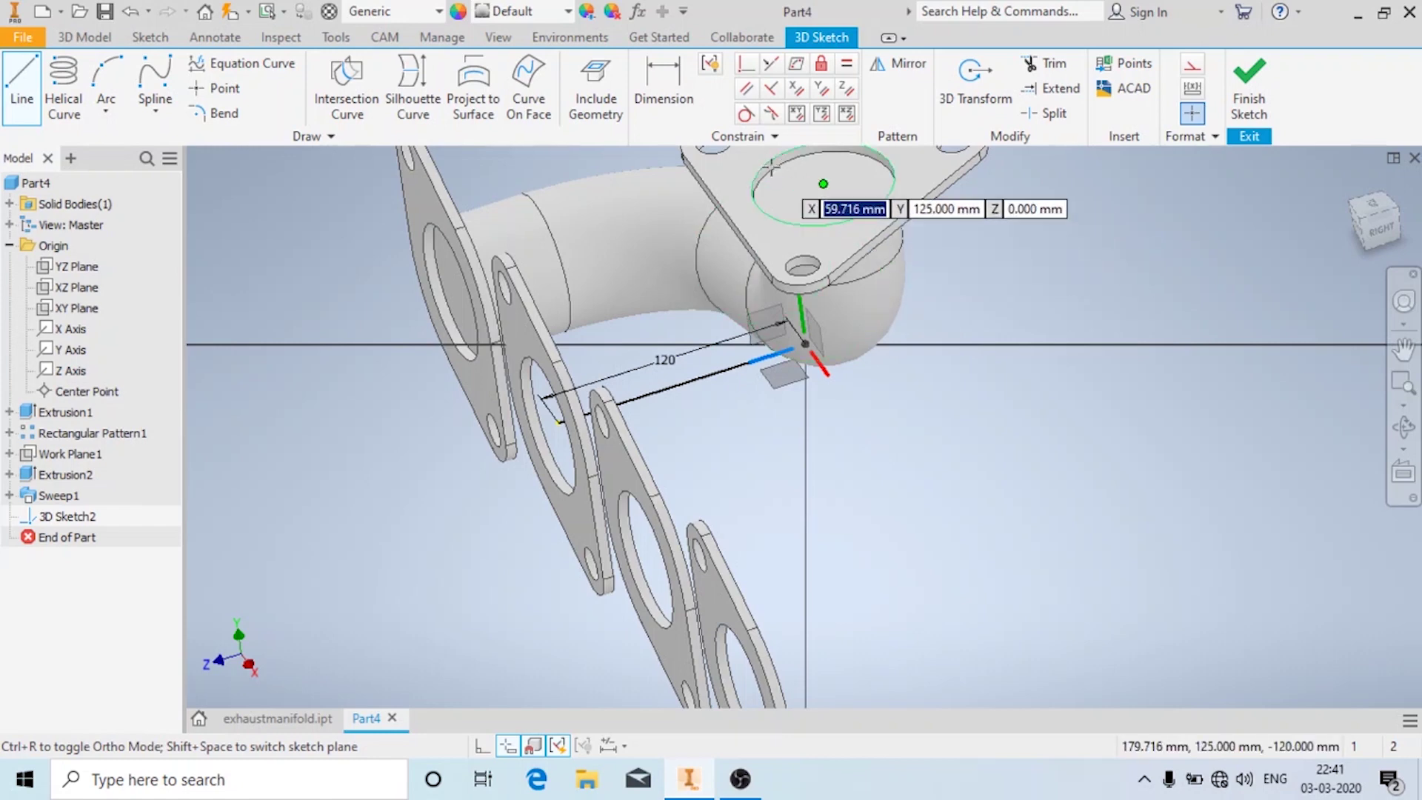
pyautogui.click(826, 192)
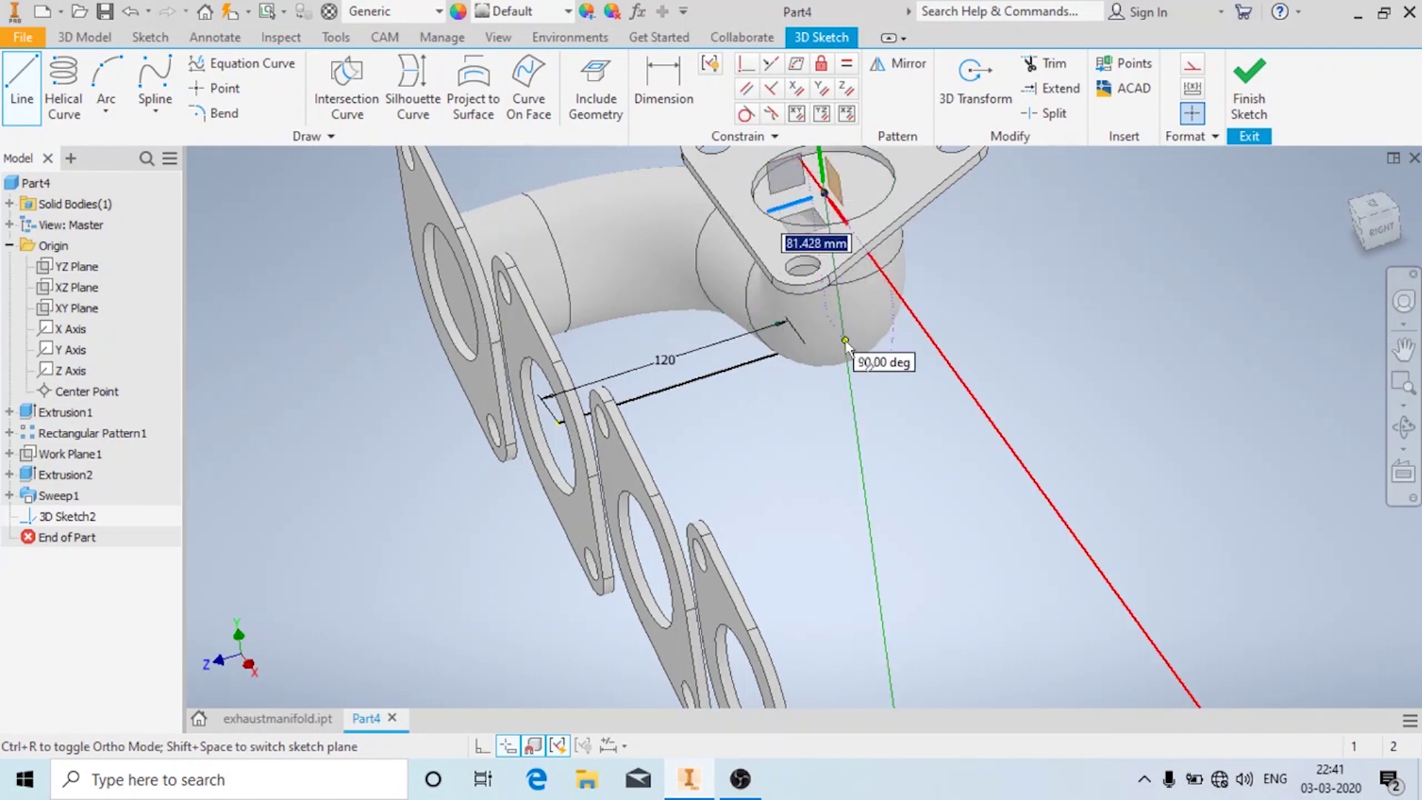
pyautogui.keyDown('shift'); pyautogui.moveTo(846, 342); pyautogui.dragTo(812, 443, button='middle'); pyautogui.keyUp('shift')
pyautogui.scroll(4, 740, 481)
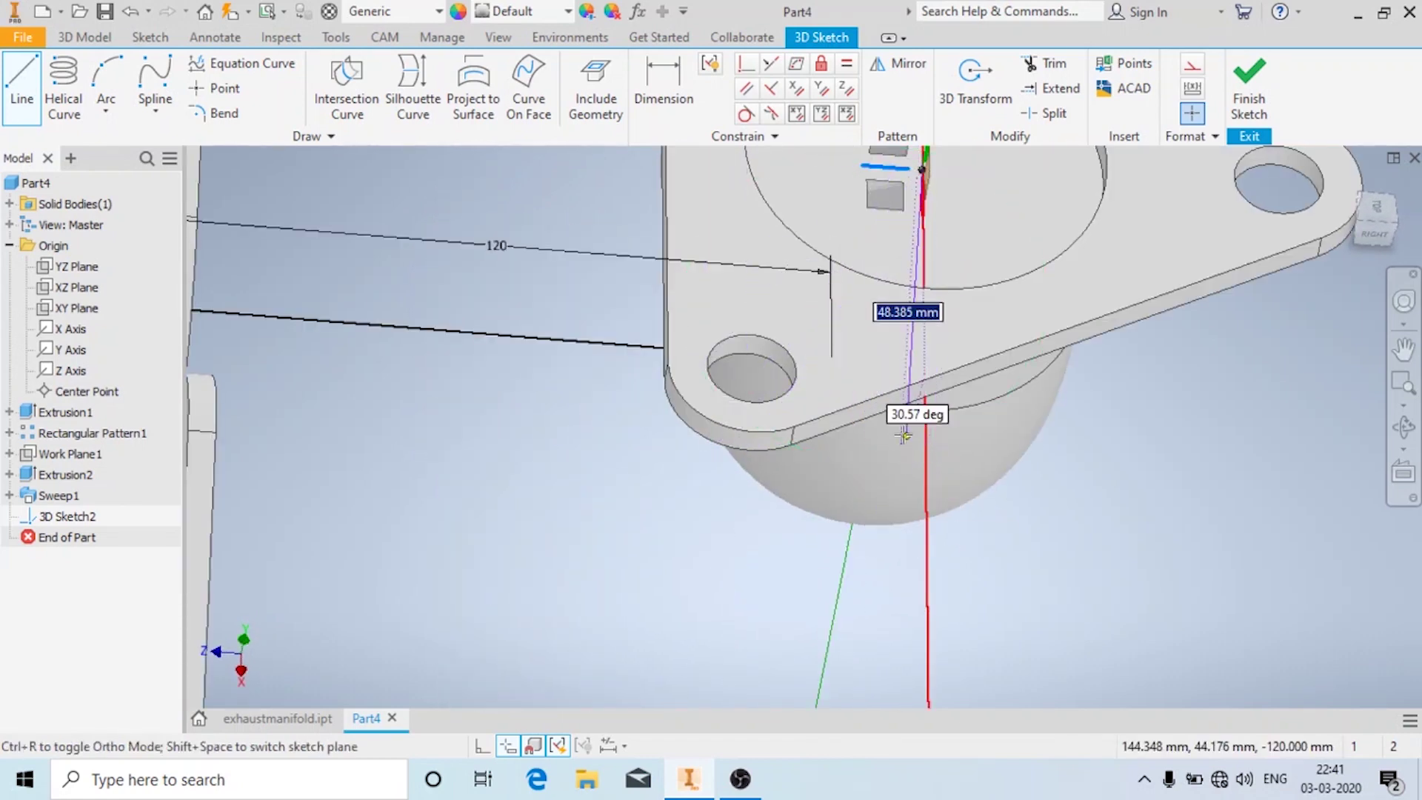
pyautogui.scroll(-8, 911, 371)
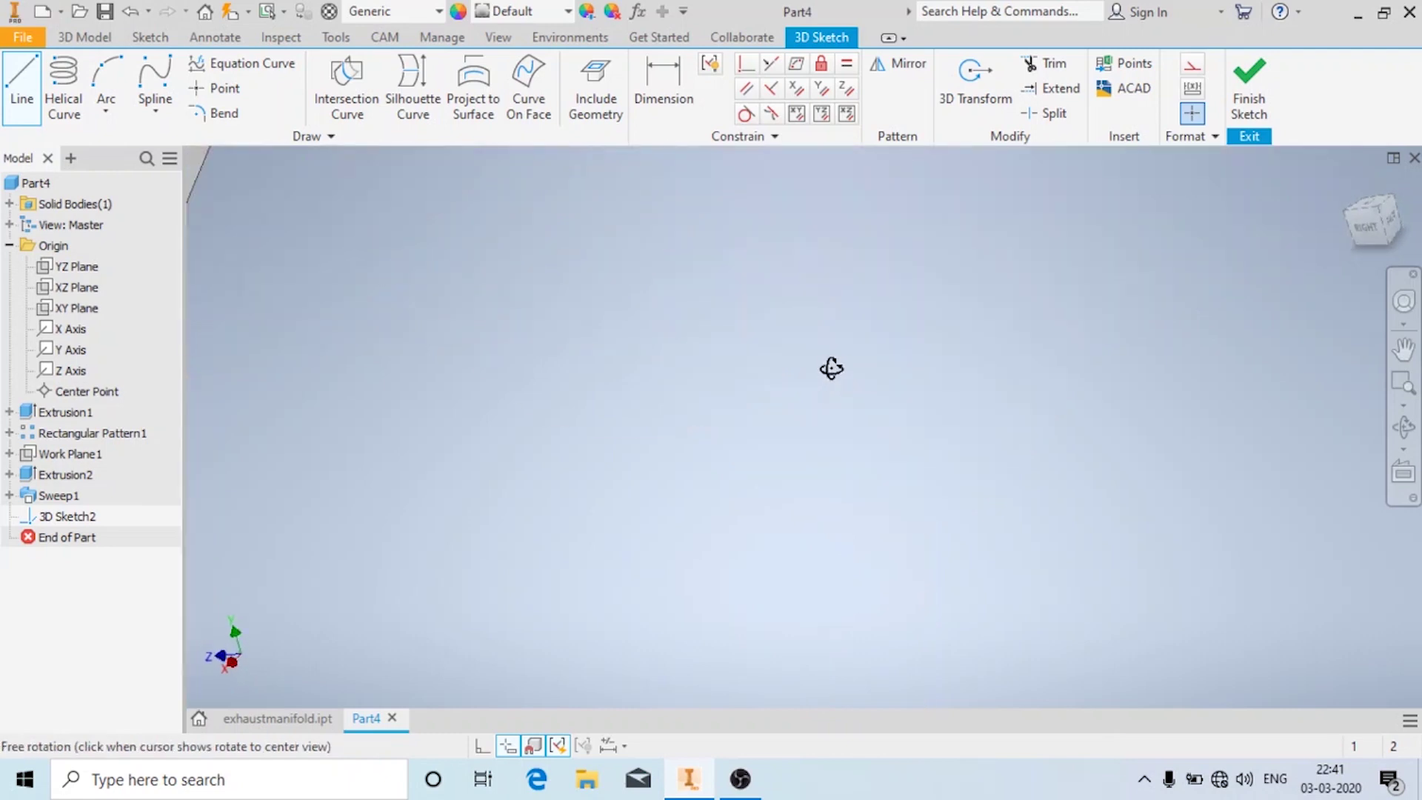
pyautogui.scroll(5, 740, 311)
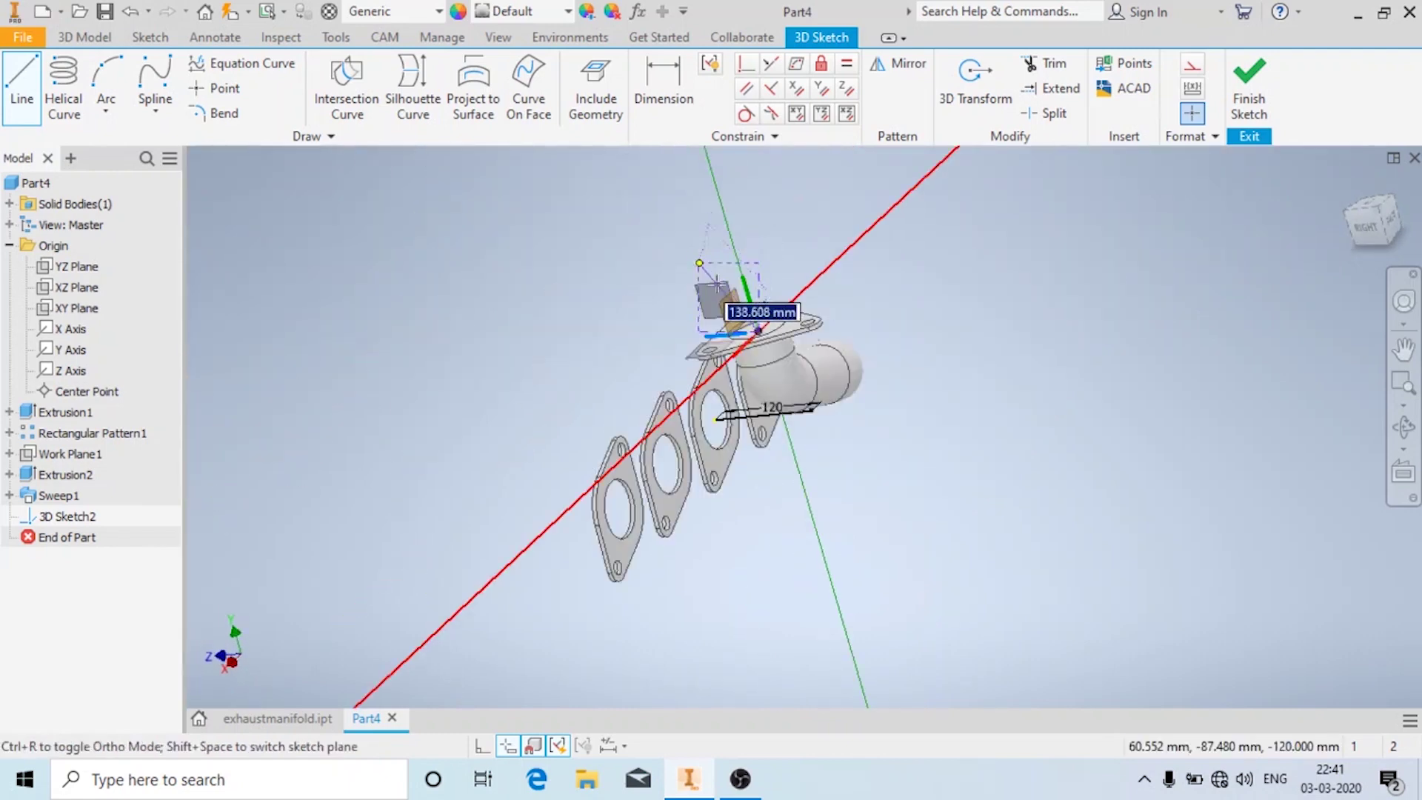
pyautogui.keyDown('shift'); pyautogui.moveTo(808, 330); pyautogui.dragTo(711, 348, button='middle'); pyautogui.keyUp('shift')
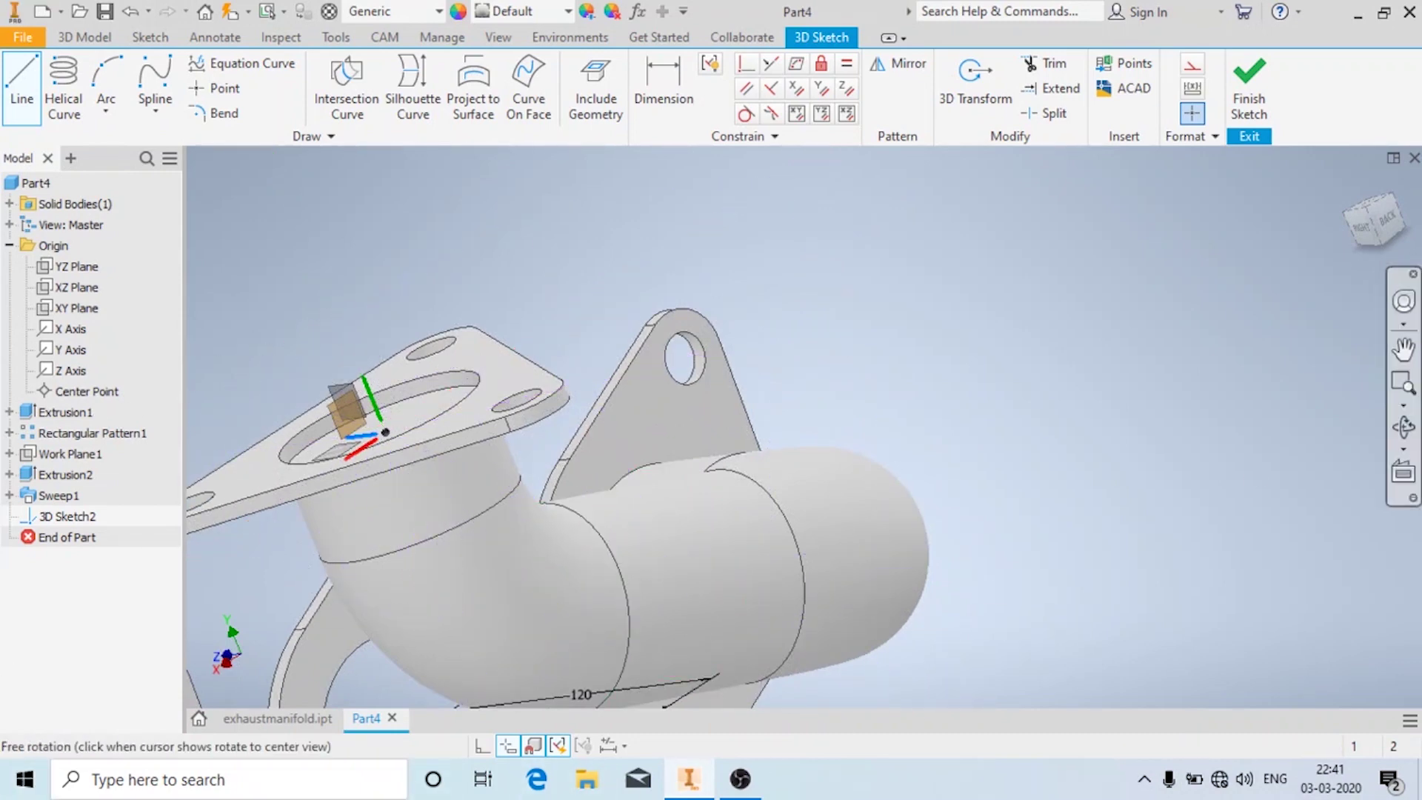
pyautogui.click(1391, 221)
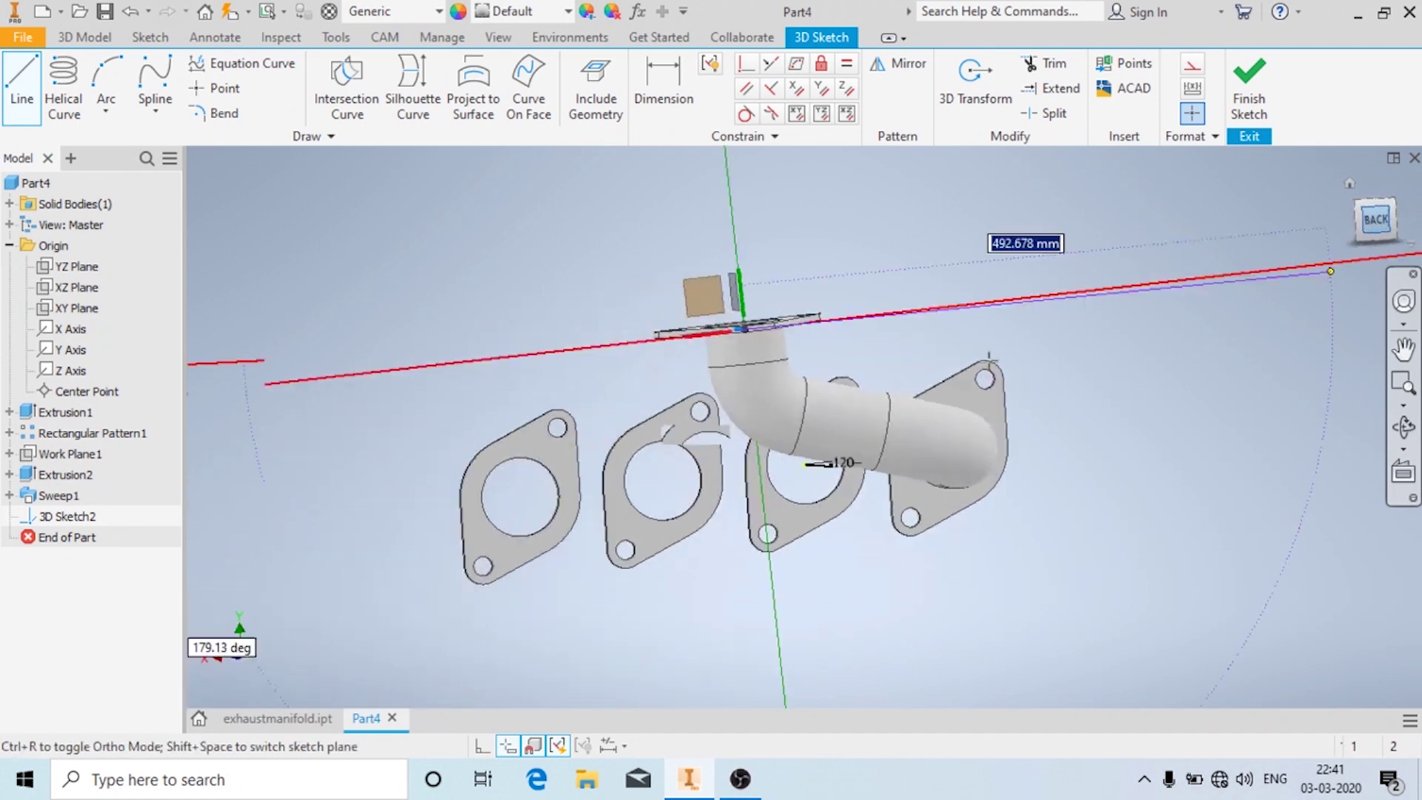
pyautogui.scroll(-5, 774, 414)
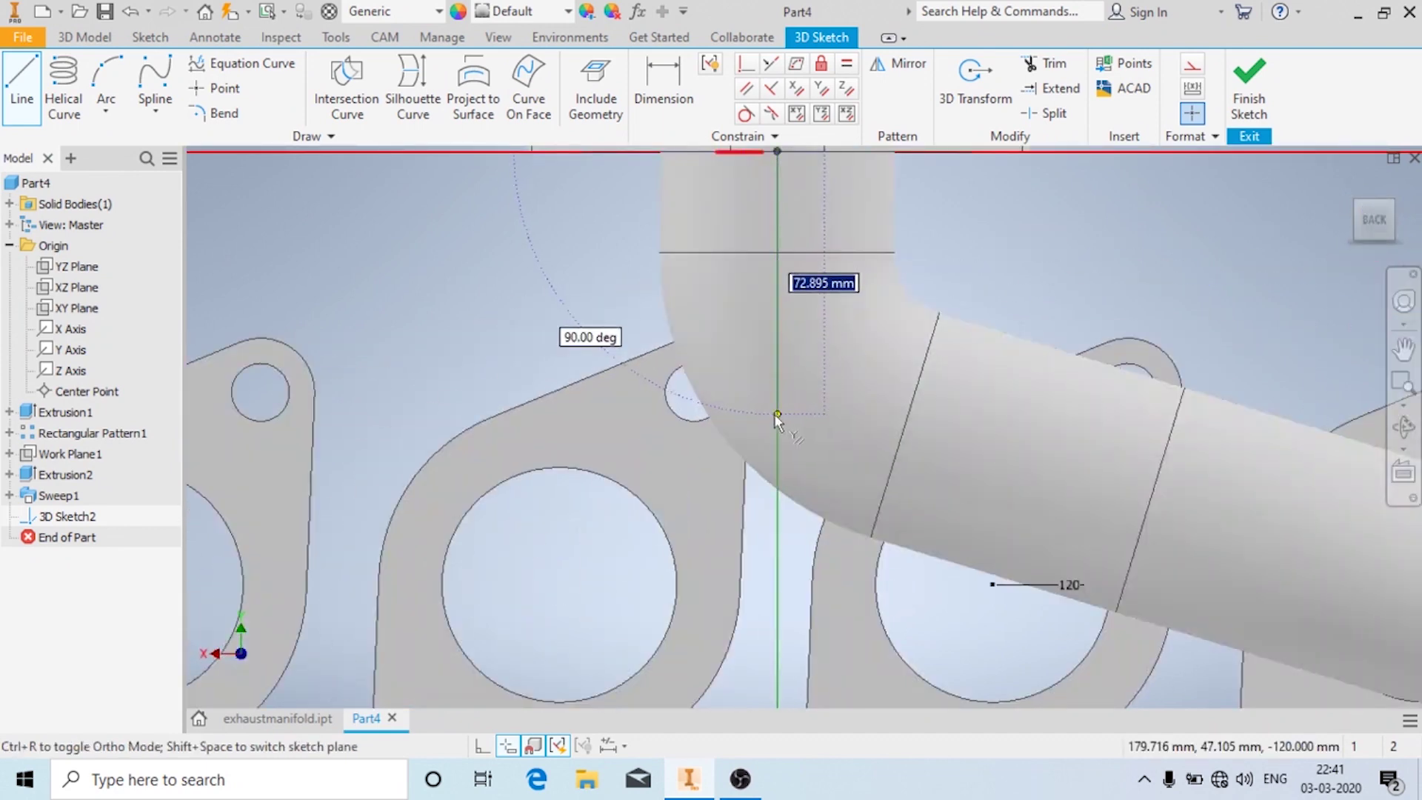
pyautogui.write('6')
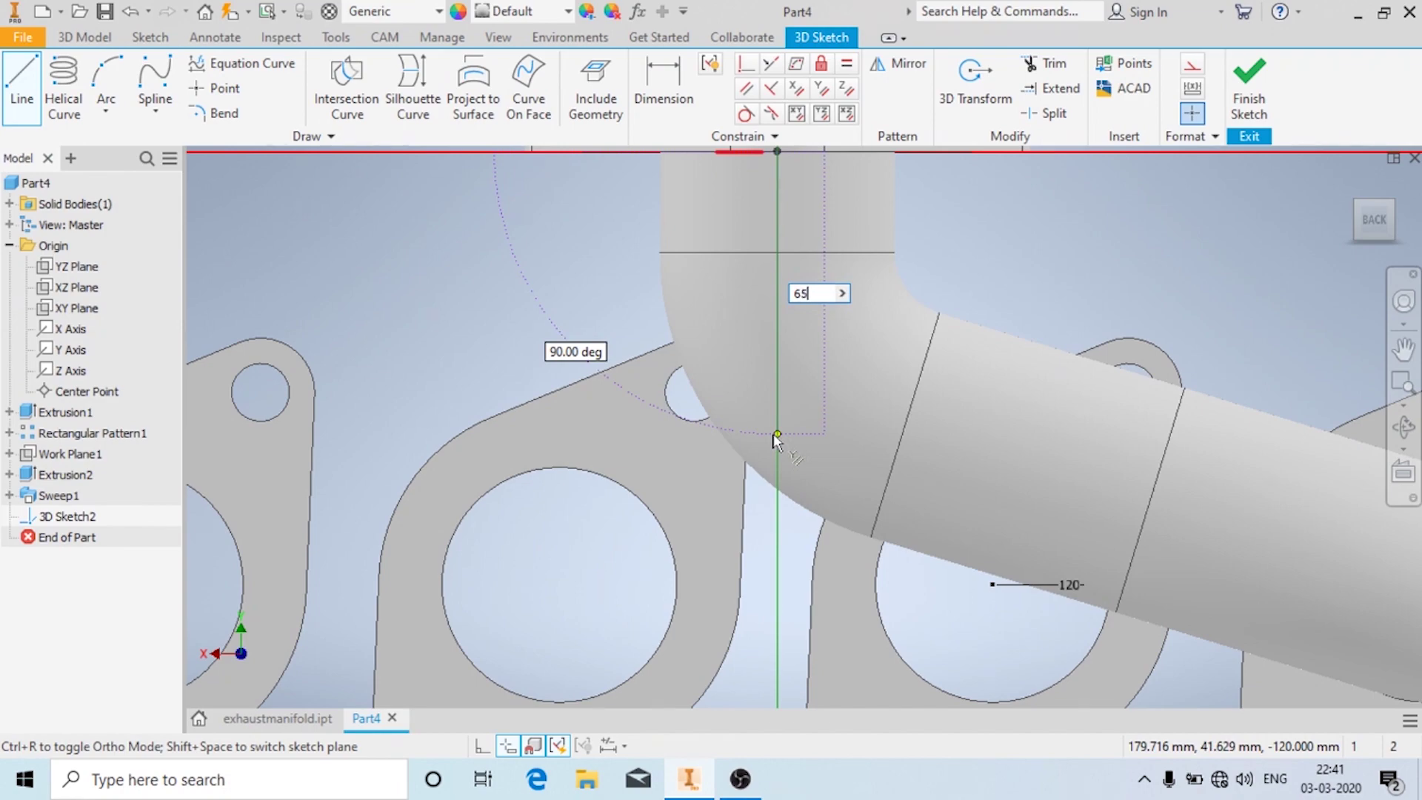
pyautogui.write('5')
pyautogui.press('Return')
# - Connect the lower end of the 65 mm line to the free end of the 120 mm line with a third line
pyautogui.keyDown('shift'); pyautogui.moveTo(741, 519); pyautogui.dragTo(844, 493, button='middle'); pyautogui.keyUp('shift')
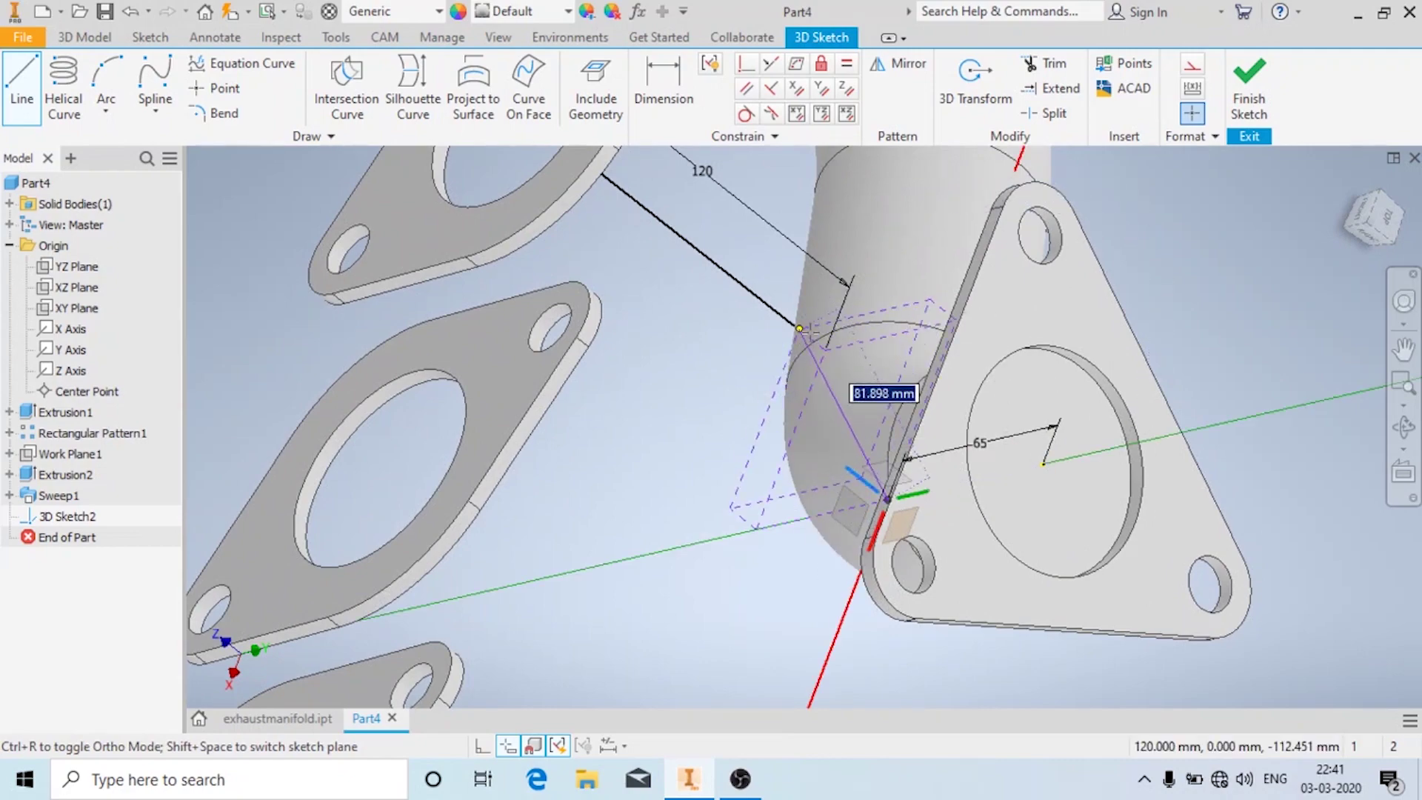
pyautogui.keyDown('shift'); pyautogui.moveTo(800, 326); pyautogui.dragTo(822, 269, button='middle'); pyautogui.keyUp('shift')
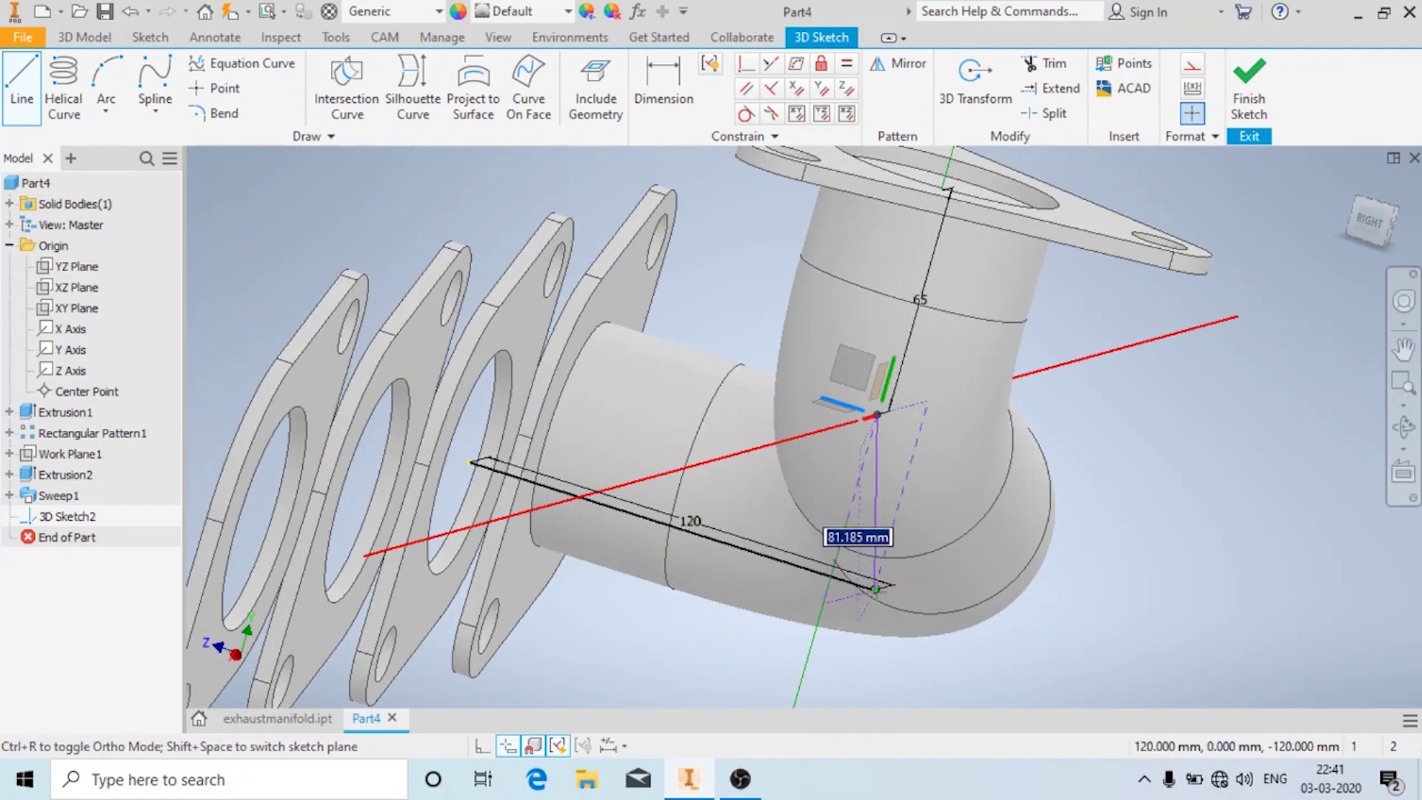
pyautogui.press('Escape')
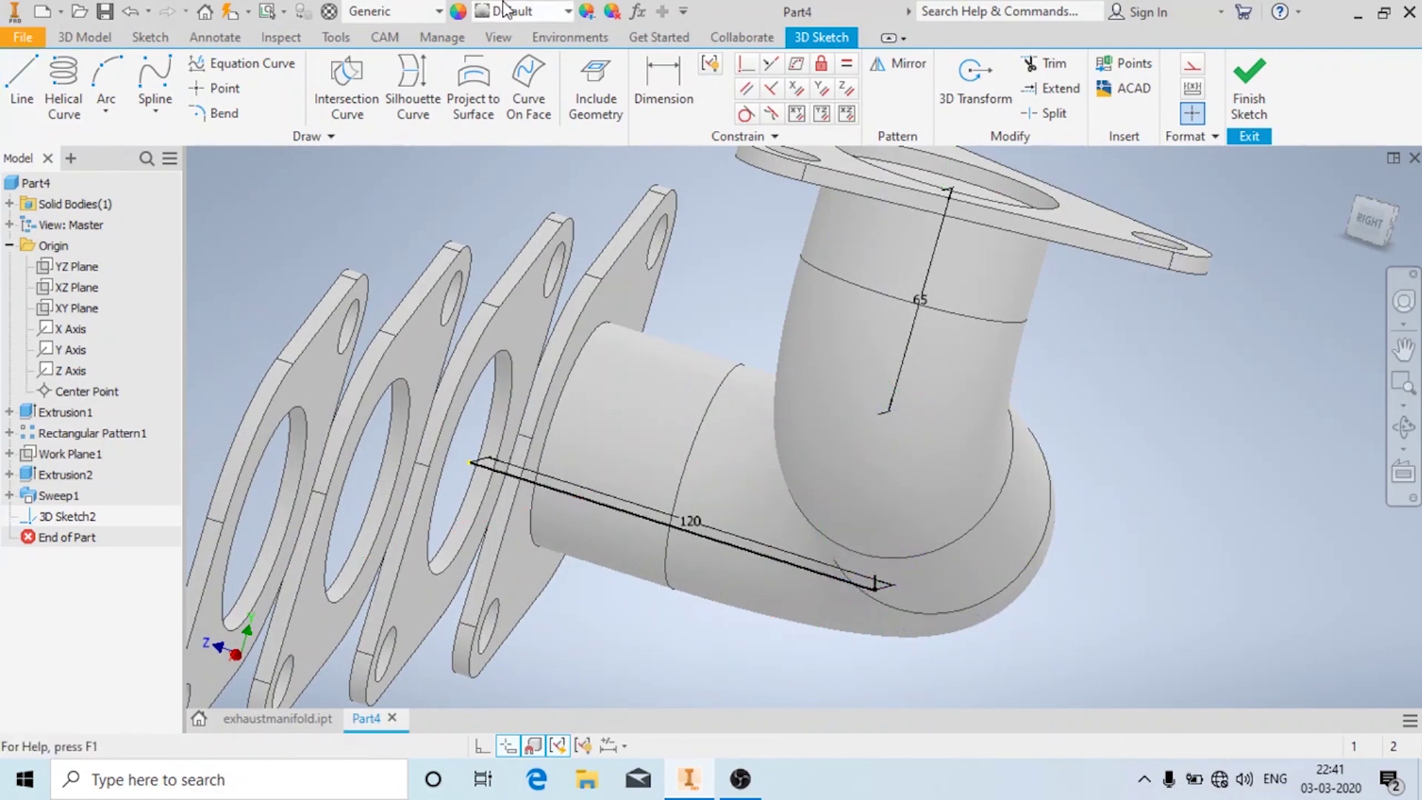
# - Change the model's visual style to Wireframe
pyautogui.click(497, 39)
pyautogui.click(385, 103)
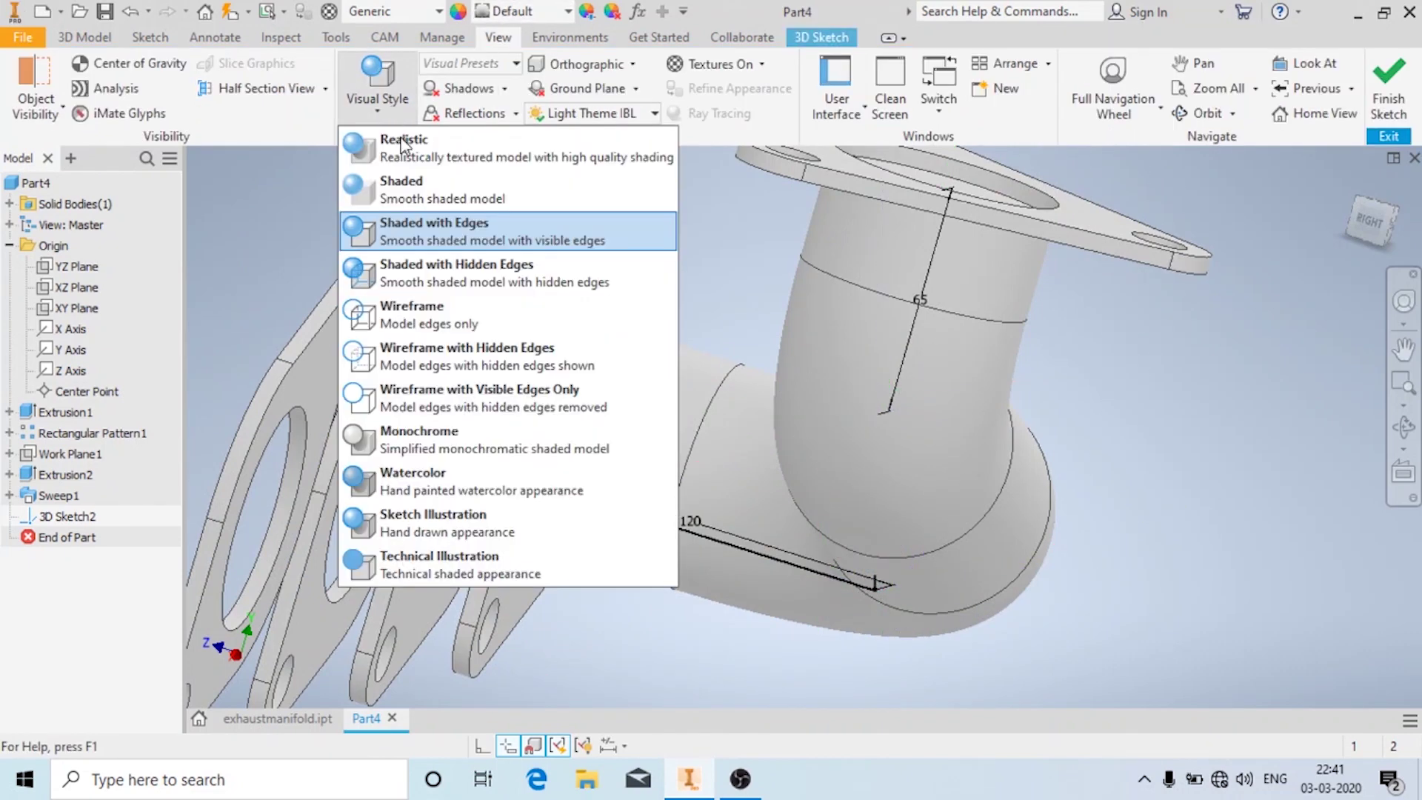
pyautogui.click(439, 308)
# - Set the length of the path line leaving the second inlet flange to 80 mm
pyautogui.press('F4')
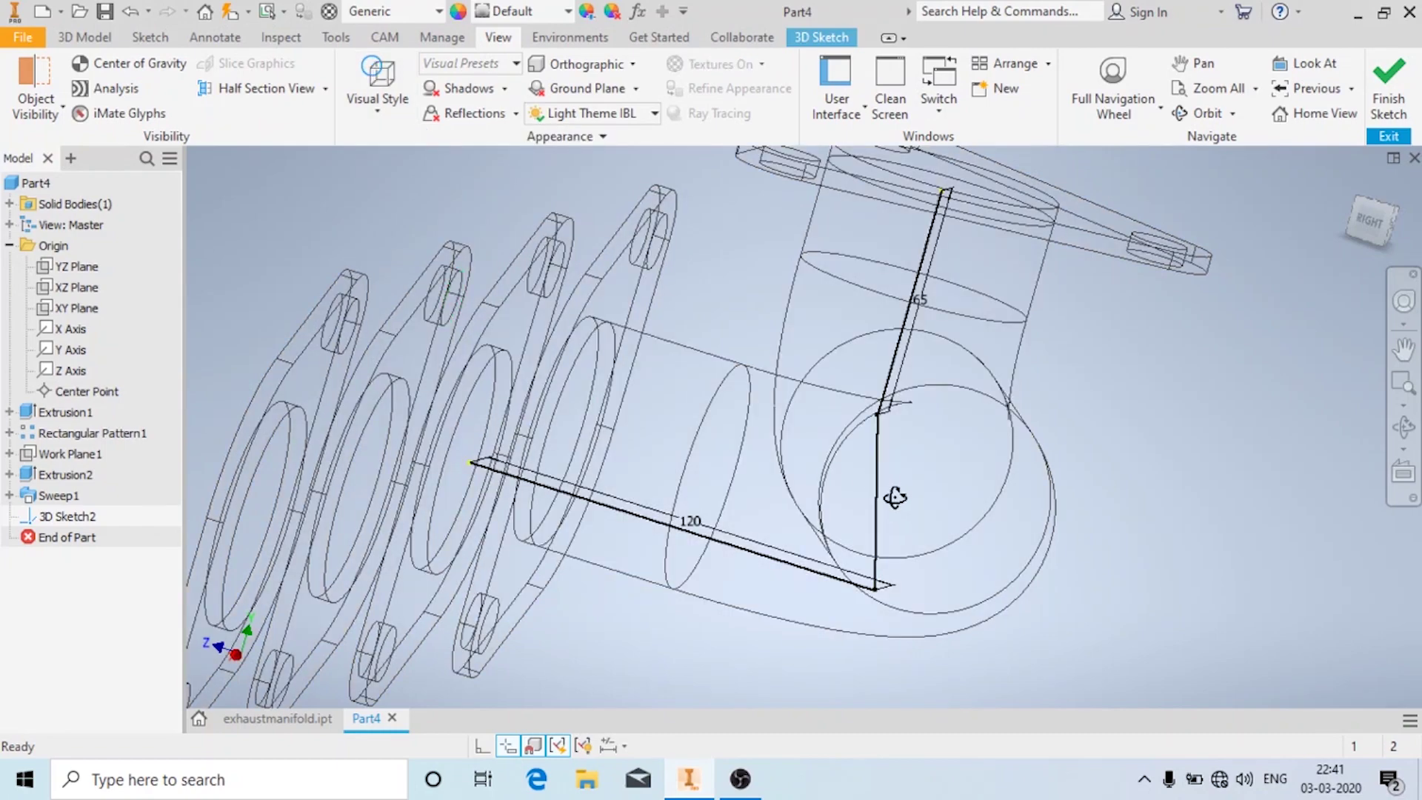
pyautogui.moveTo(895, 492); pyautogui.dragTo(911, 518)
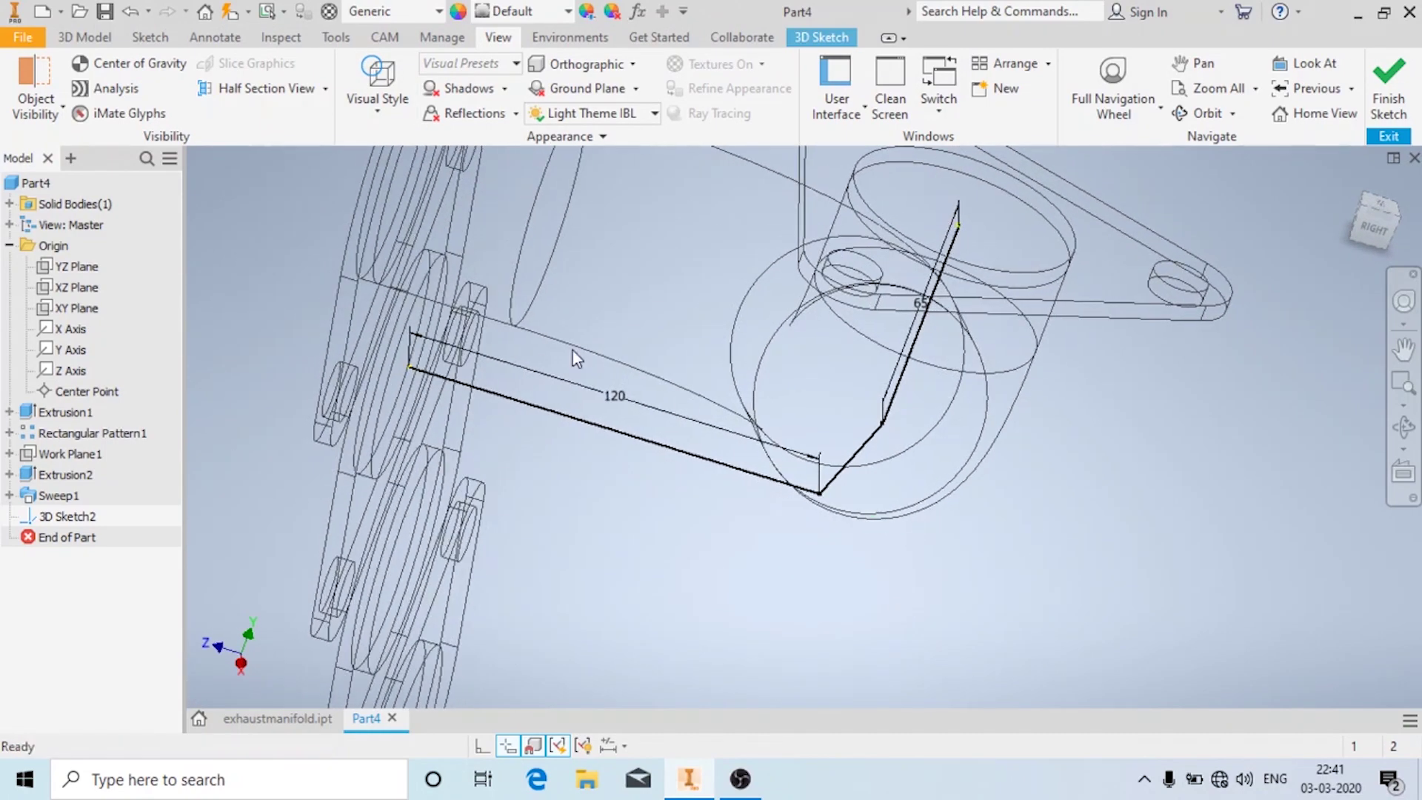
pyautogui.doubleClick(609, 398)
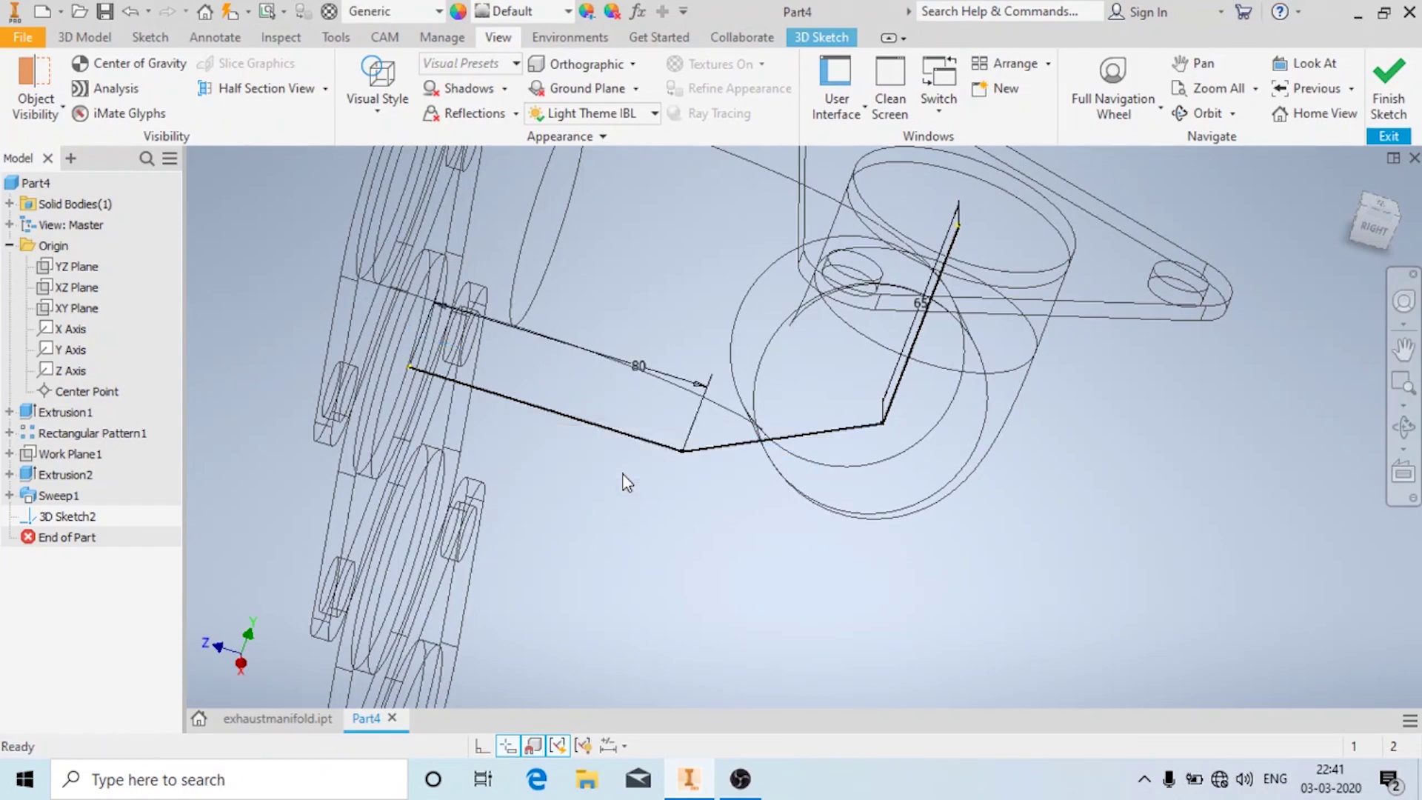
# - Add 50 mm radius bends at both corners of the second pipe path and finish the 3D sketch
pyautogui.moveTo(699, 362)
pyautogui.keyDown('shift'); pyautogui.mouseDown(button='middle')
pyautogui.moveTo(656, 363)
pyautogui.moveTo(659, 244)
pyautogui.mouseUp(button='middle'); pyautogui.keyUp('shift')
pyautogui.scroll(3, 604, 290)
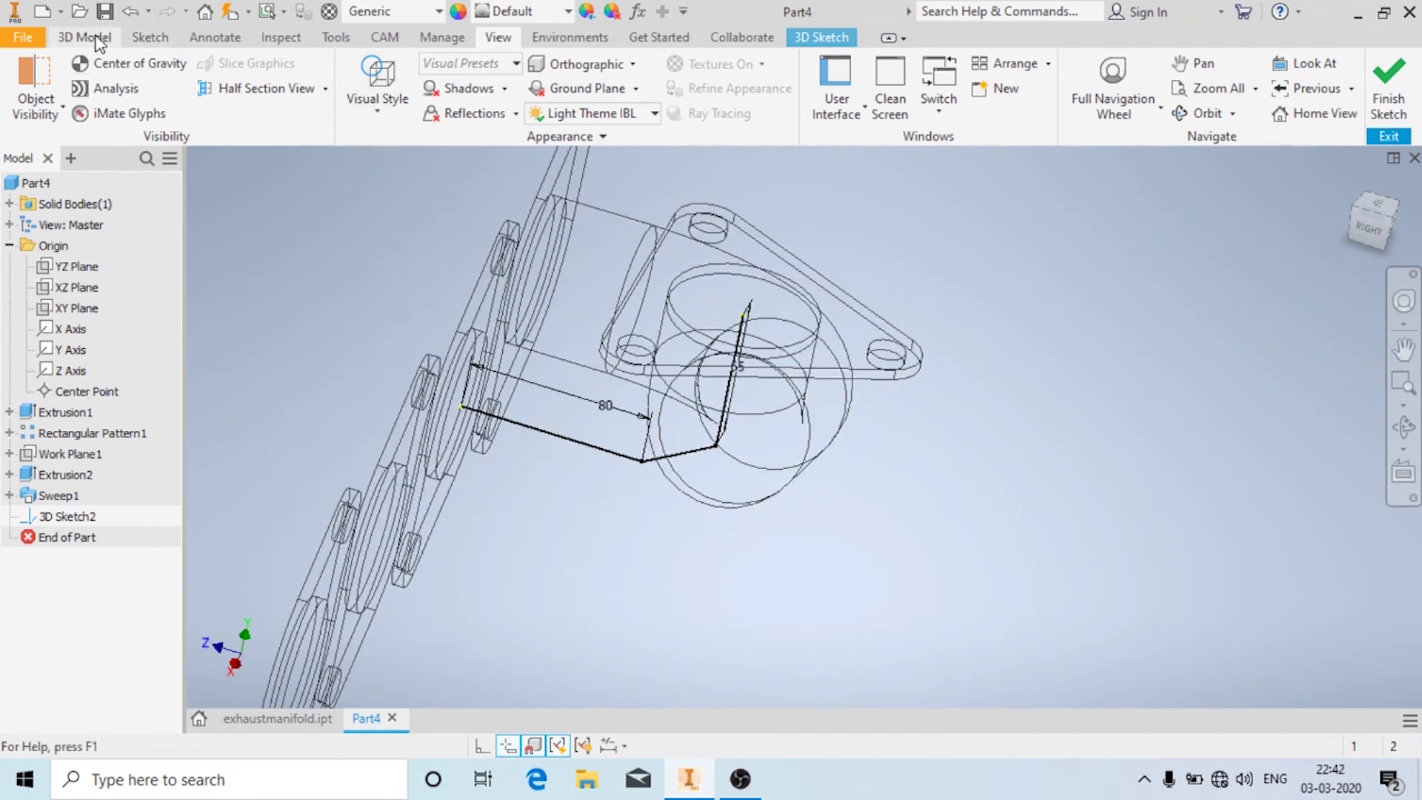
pyautogui.click(97, 38)
pyautogui.click(822, 37)
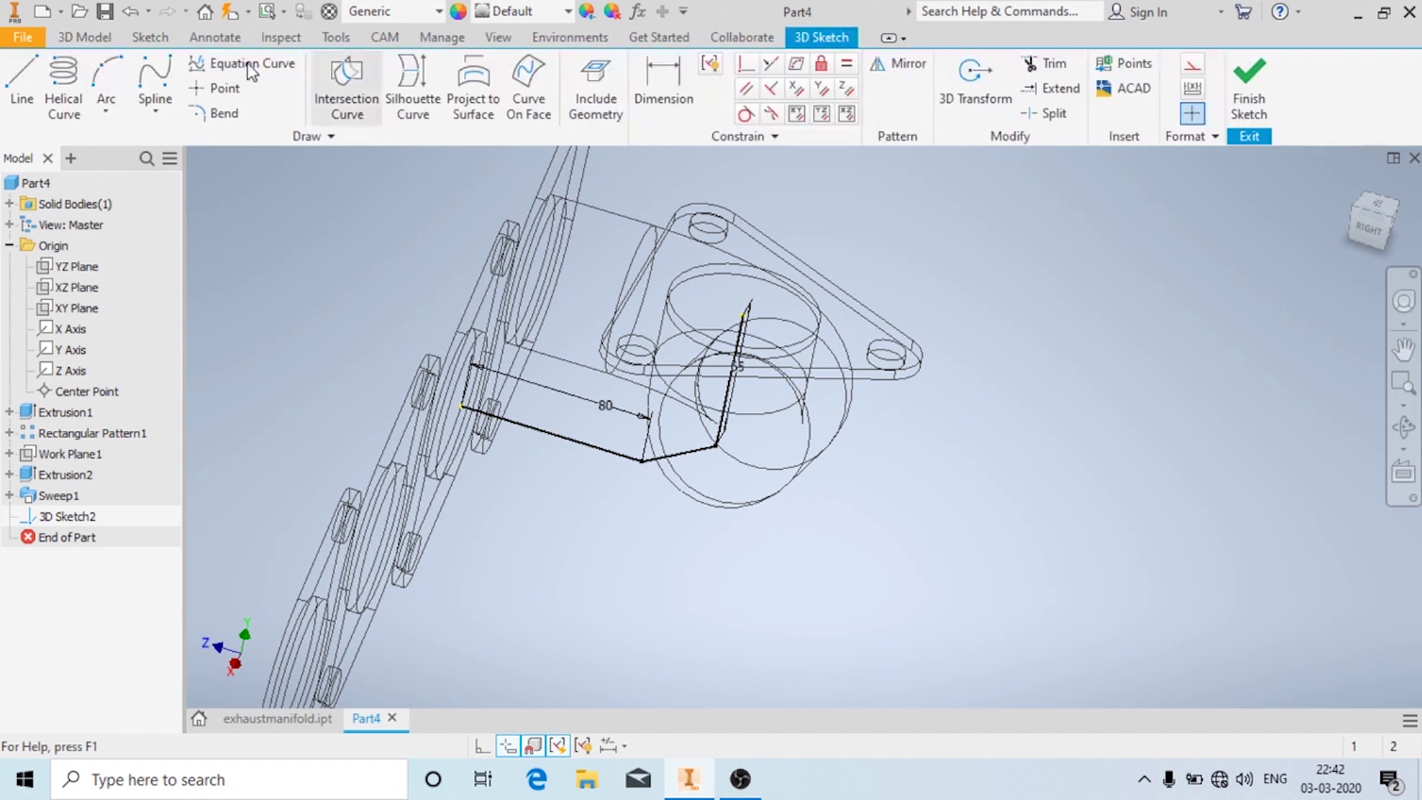
pyautogui.click(222, 113)
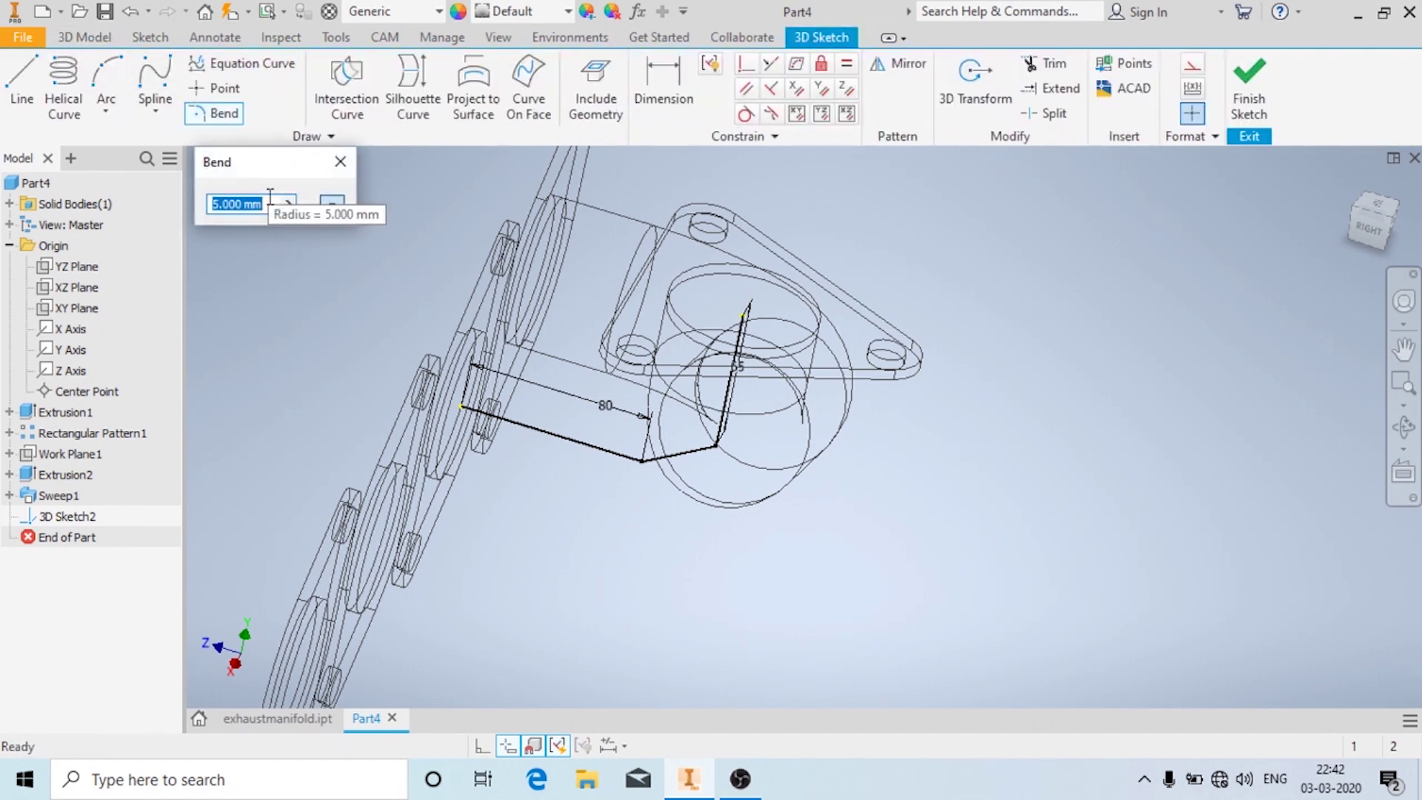
pyautogui.click(570, 441)
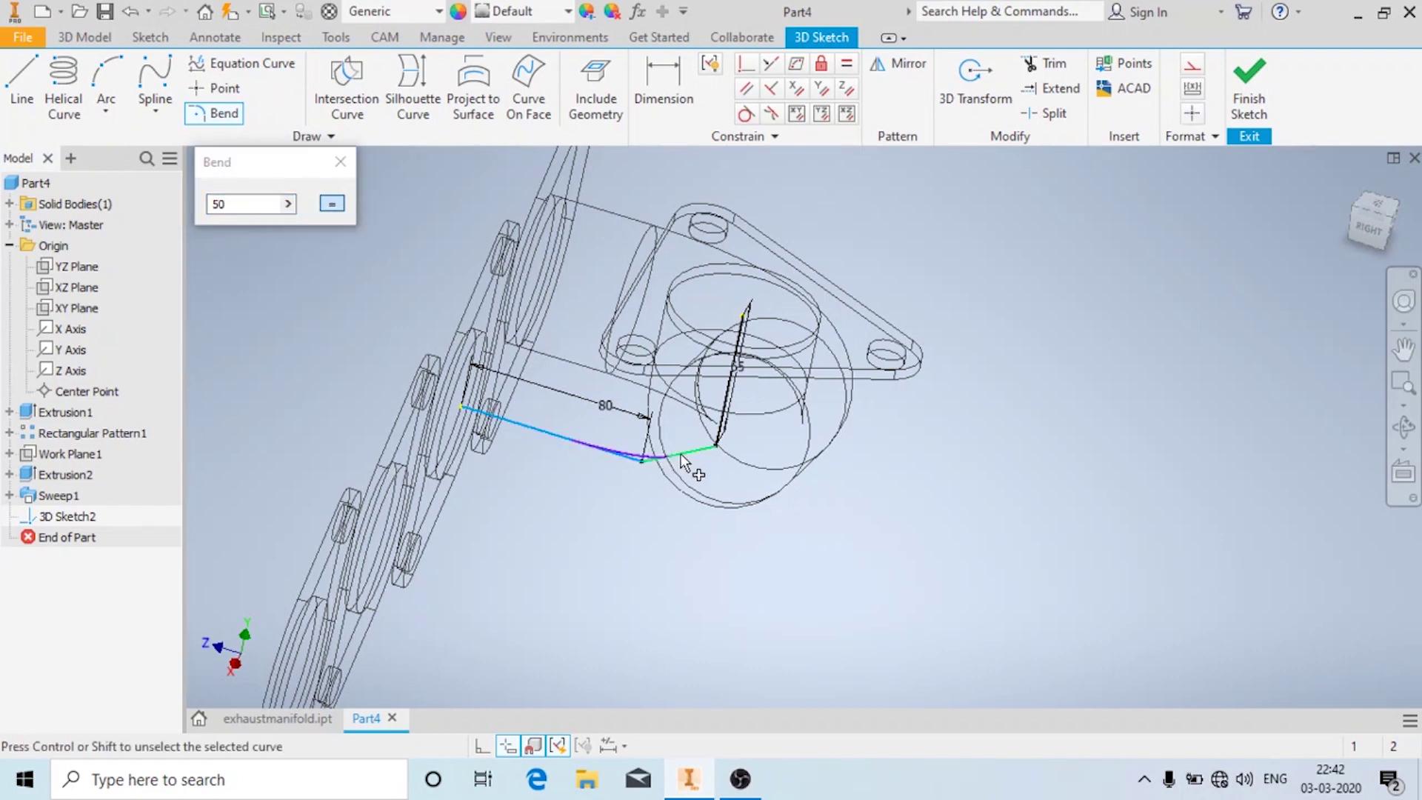
pyautogui.click(682, 456)
pyautogui.click(713, 444)
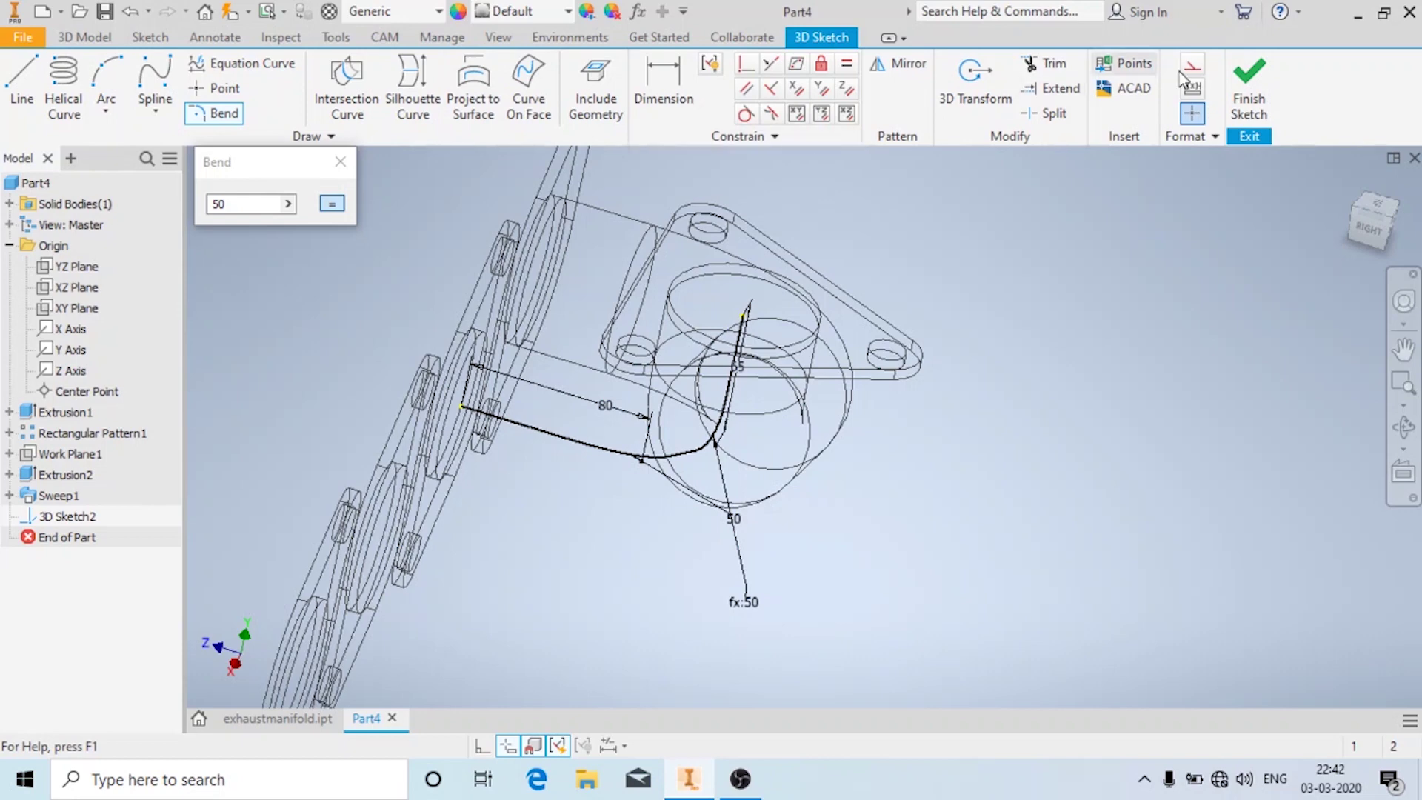
pyautogui.click(1248, 85)
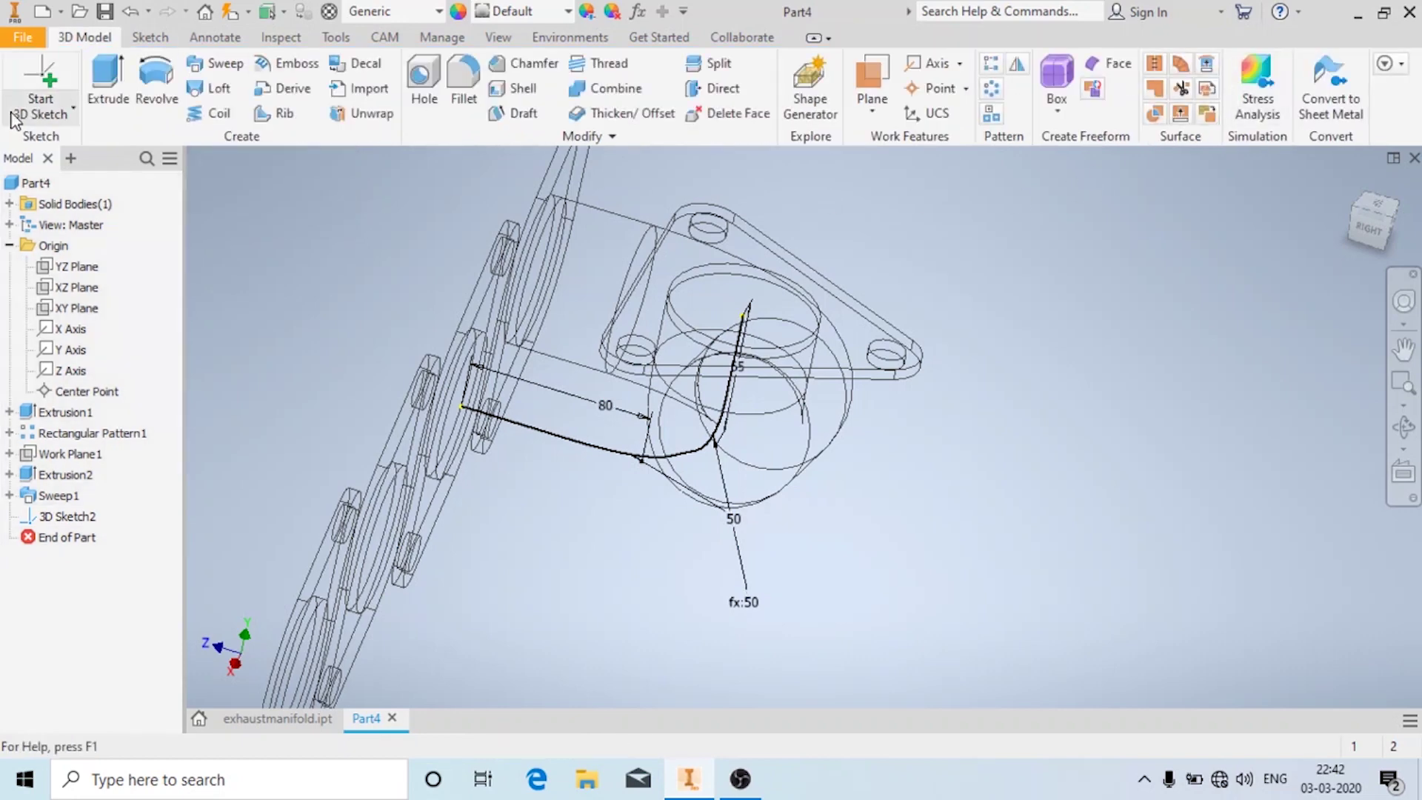
# - Create a 2D sketch on the second inlet flange's face, project its central opening's circular edge, and finish the sketch
pyautogui.click(42, 111)
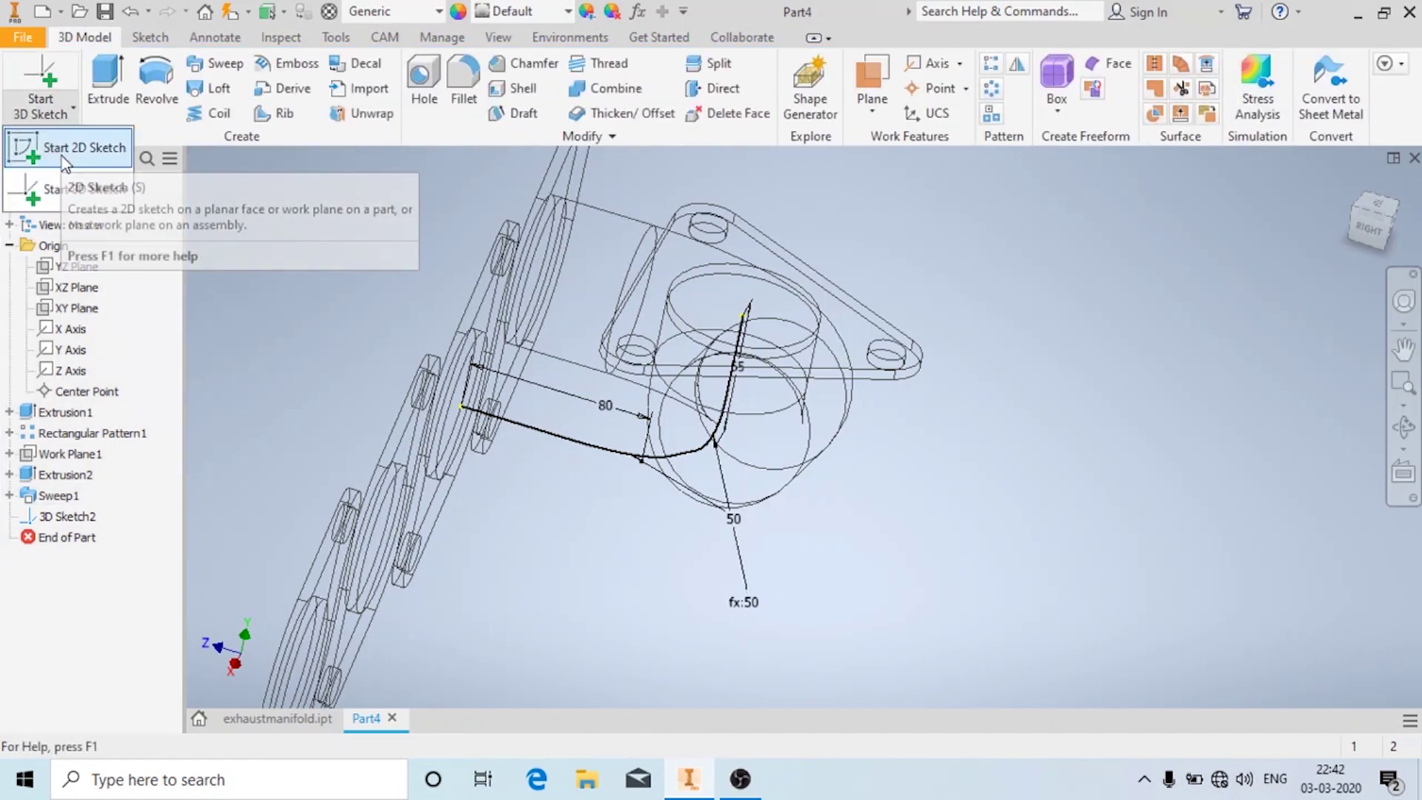
pyautogui.click(61, 156)
pyautogui.keyDown('shift'); pyautogui.moveTo(548, 513); pyautogui.dragTo(492, 476, button='middle'); pyautogui.keyUp('shift')
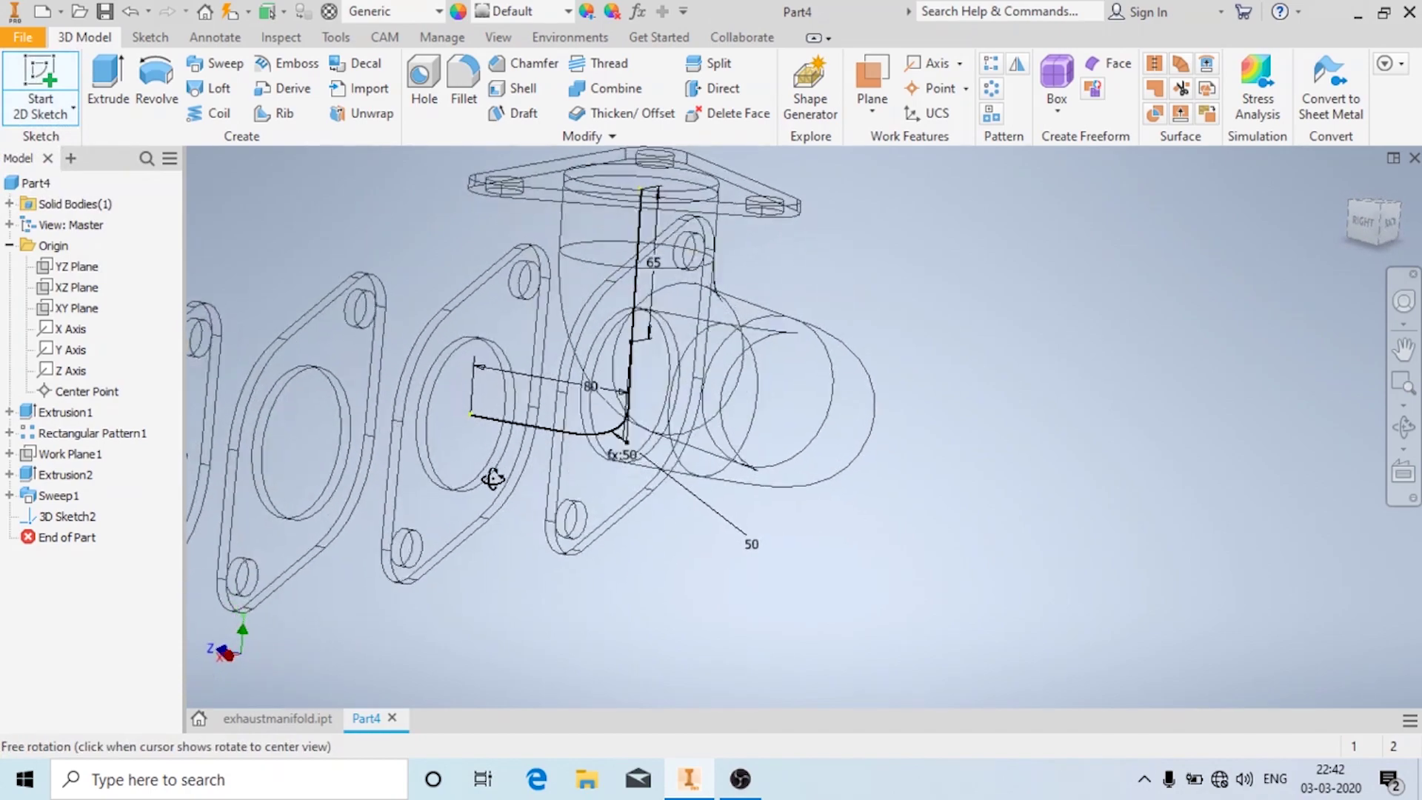
pyautogui.click(452, 522)
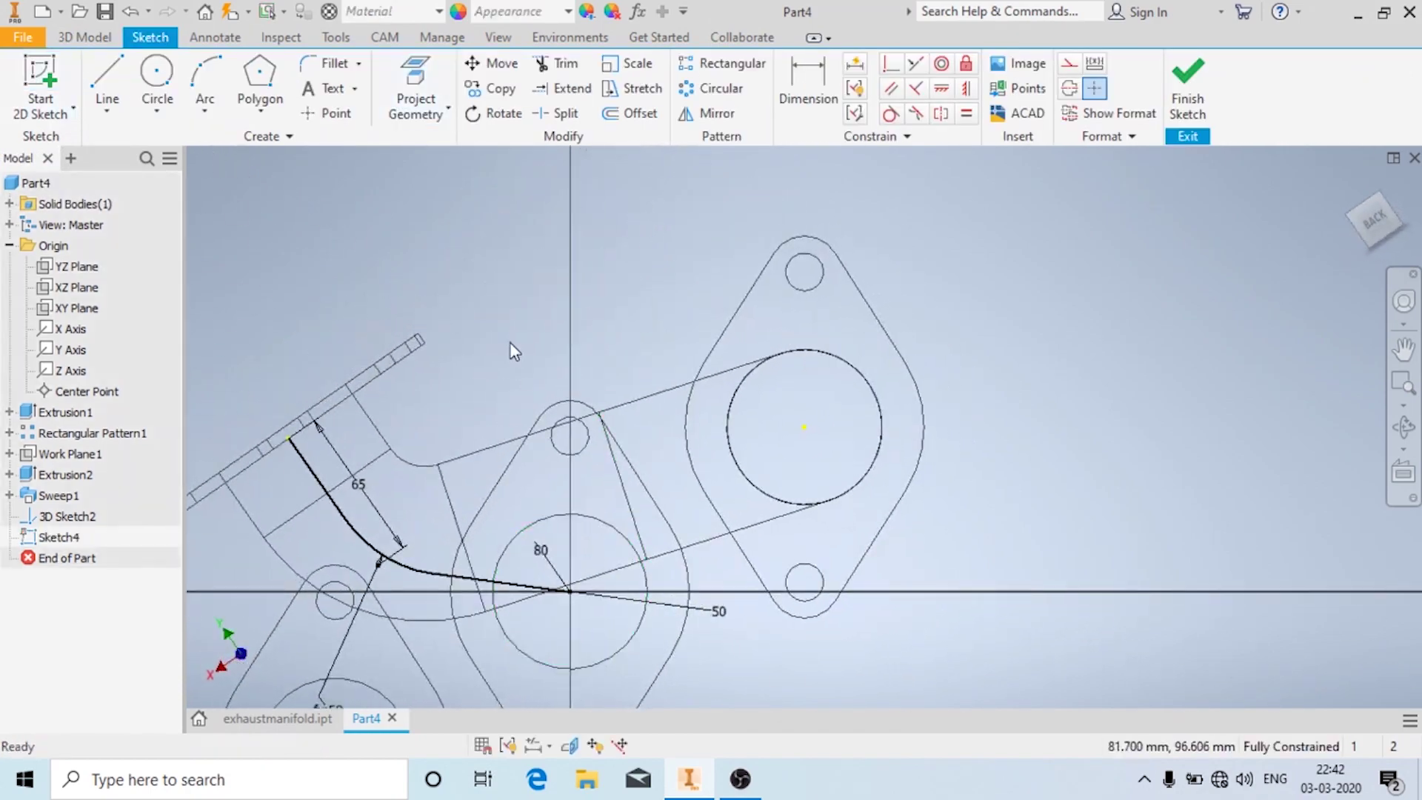
pyautogui.moveTo(510, 344)
pyautogui.keyDown('shift'); pyautogui.mouseDown(button='middle')
pyautogui.moveTo(535, 440)
pyautogui.moveTo(648, 413)
pyautogui.moveTo(657, 387)
pyautogui.moveTo(607, 371)
pyautogui.mouseUp(button='middle'); pyautogui.keyUp('shift')
pyautogui.click(415, 96)
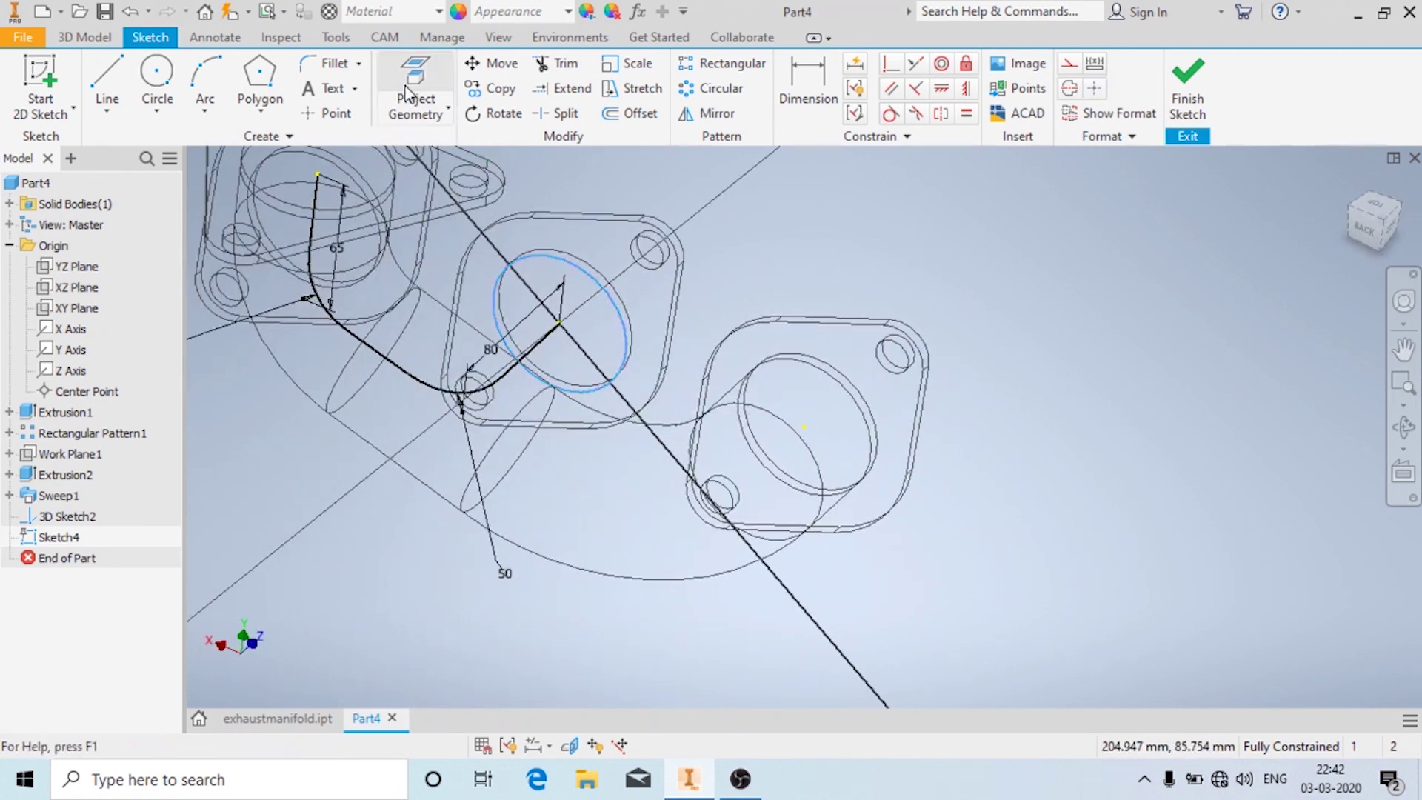
pyautogui.click(544, 253)
pyautogui.click(1188, 88)
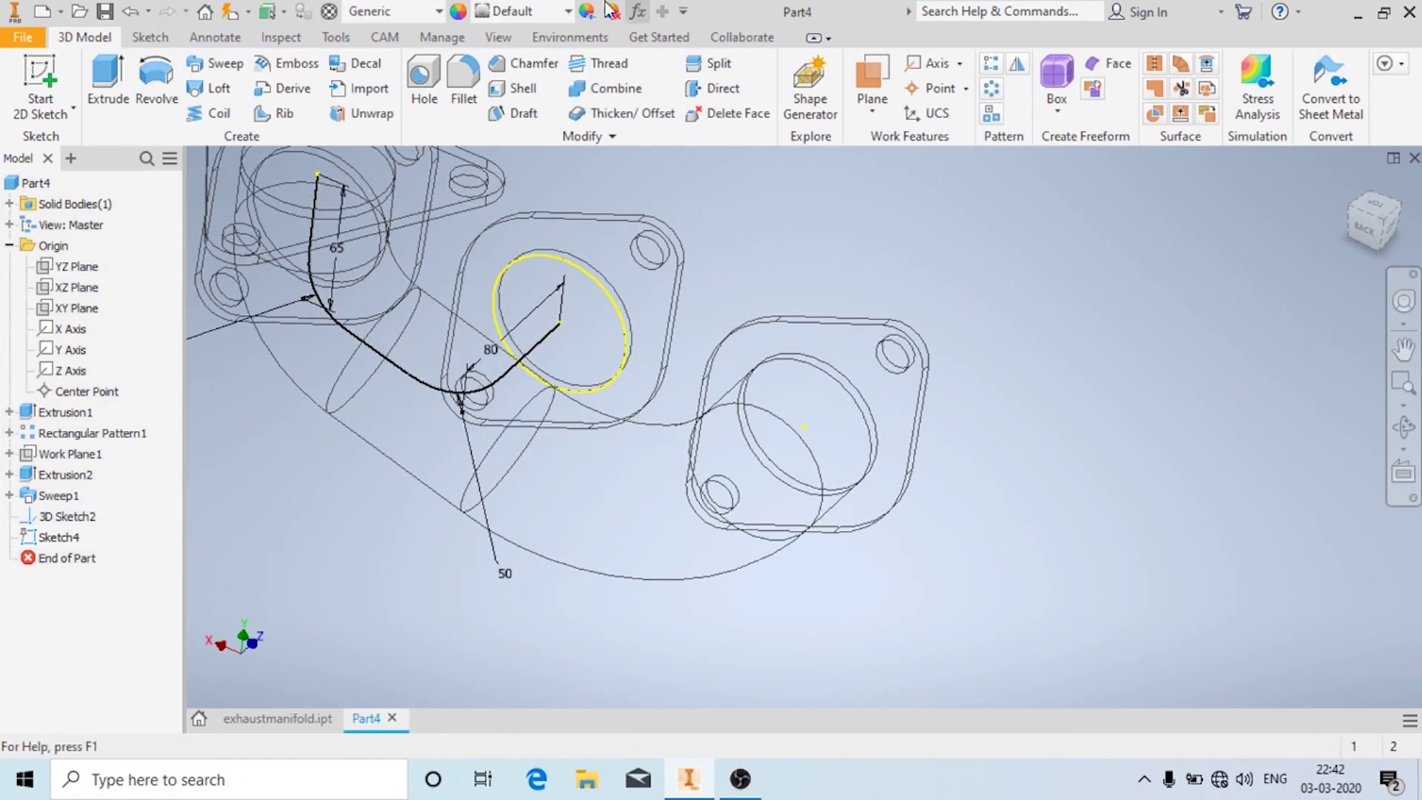
# - Sweep the circular profile on the second inlet flange along the second 3D-sketched pipe path, joining it to the body
pyautogui.click(210, 63)
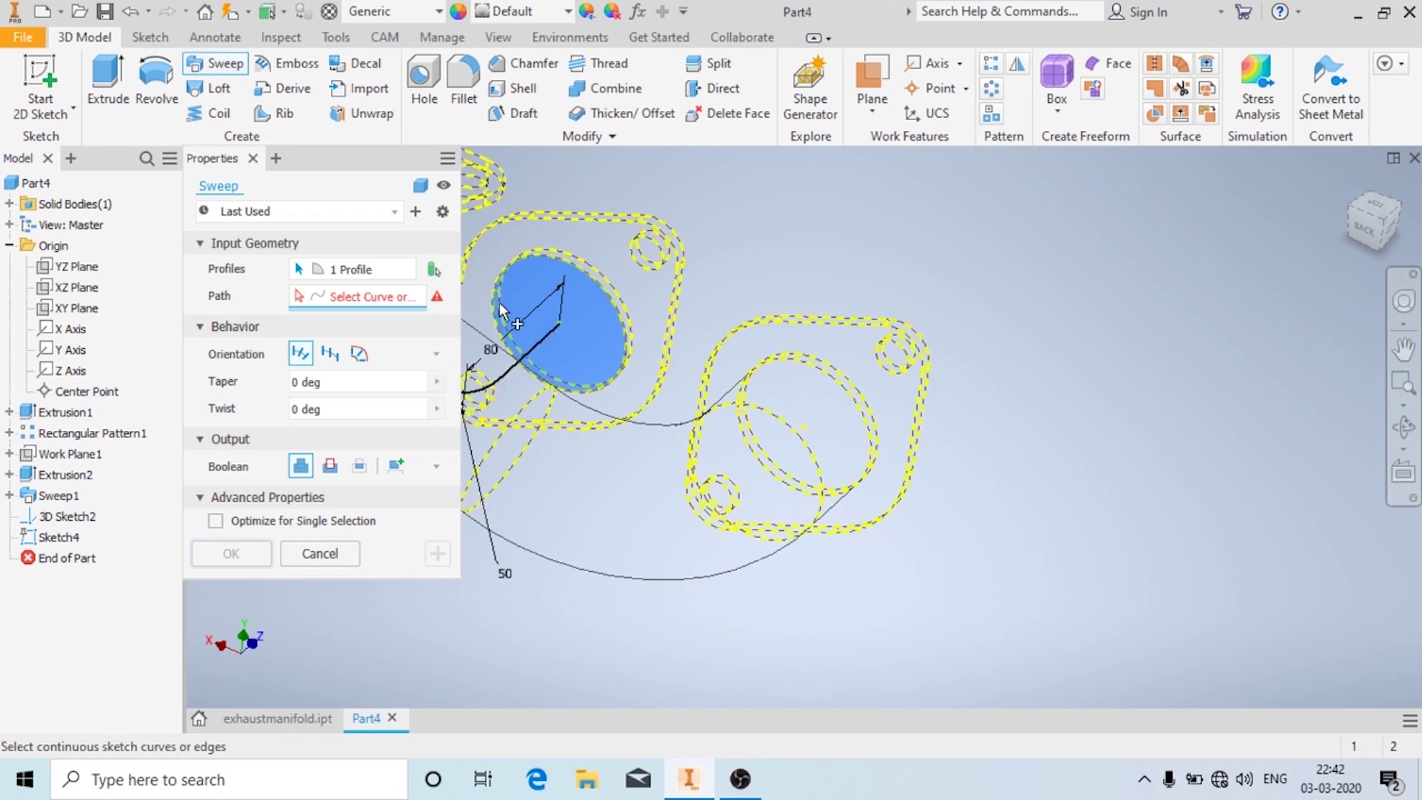
pyautogui.click(509, 365)
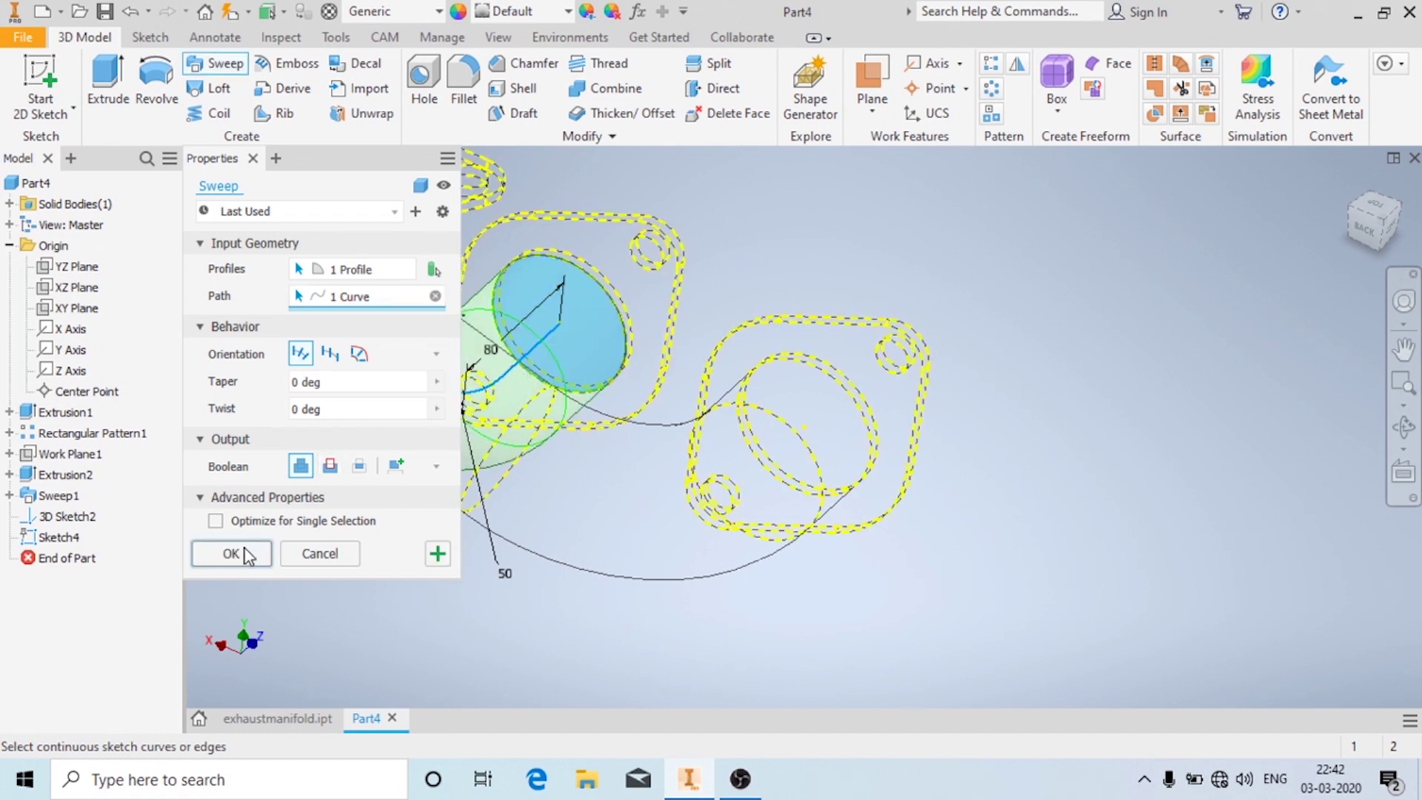
pyautogui.press('Return')
pyautogui.scroll(-5, 714, 274)
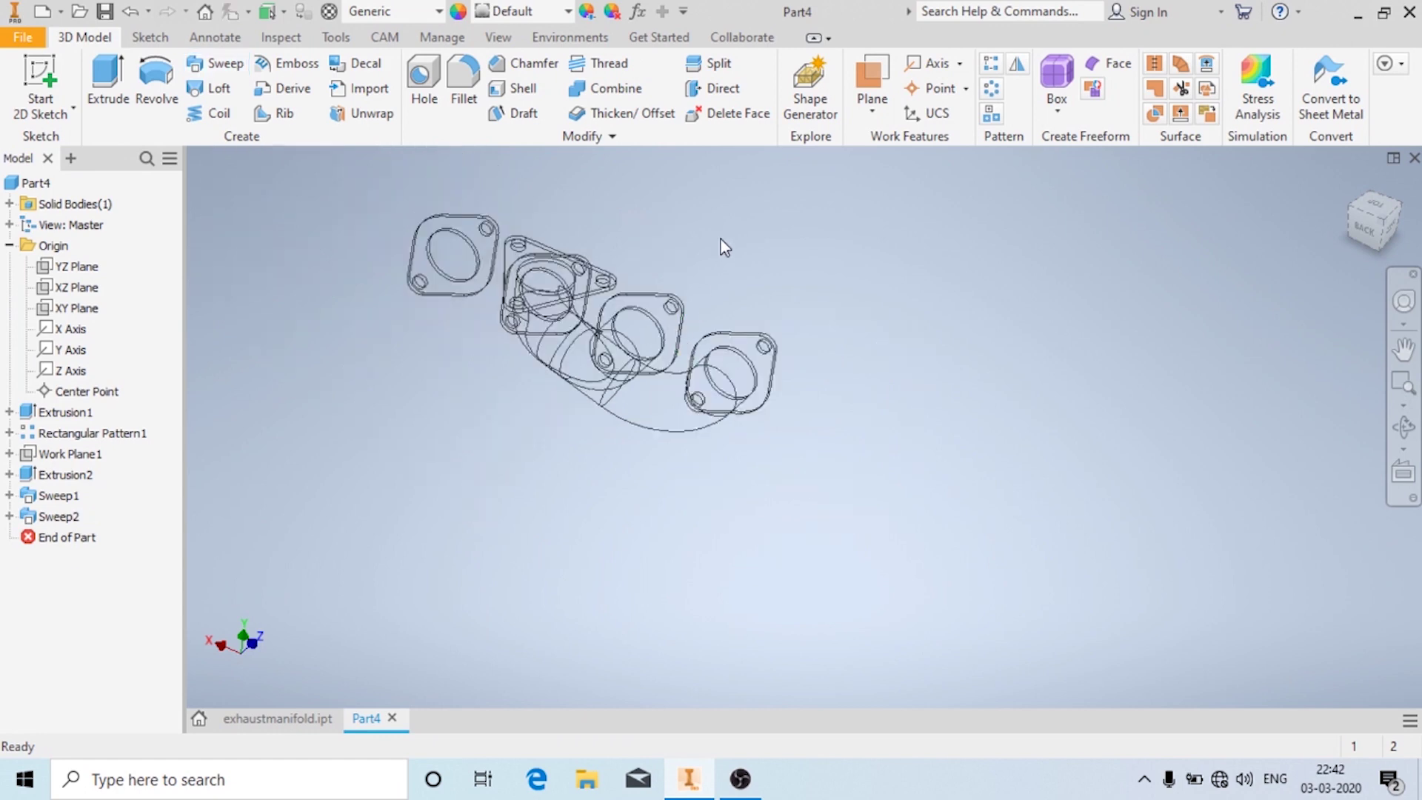
# - Start a 3D sketch and draw a vertical line down from the centre of the triangular outlet flange's opening
pyautogui.keyDown('shift'); pyautogui.moveTo(724, 246); pyautogui.dragTo(582, 229, button='middle'); pyautogui.keyUp('shift')
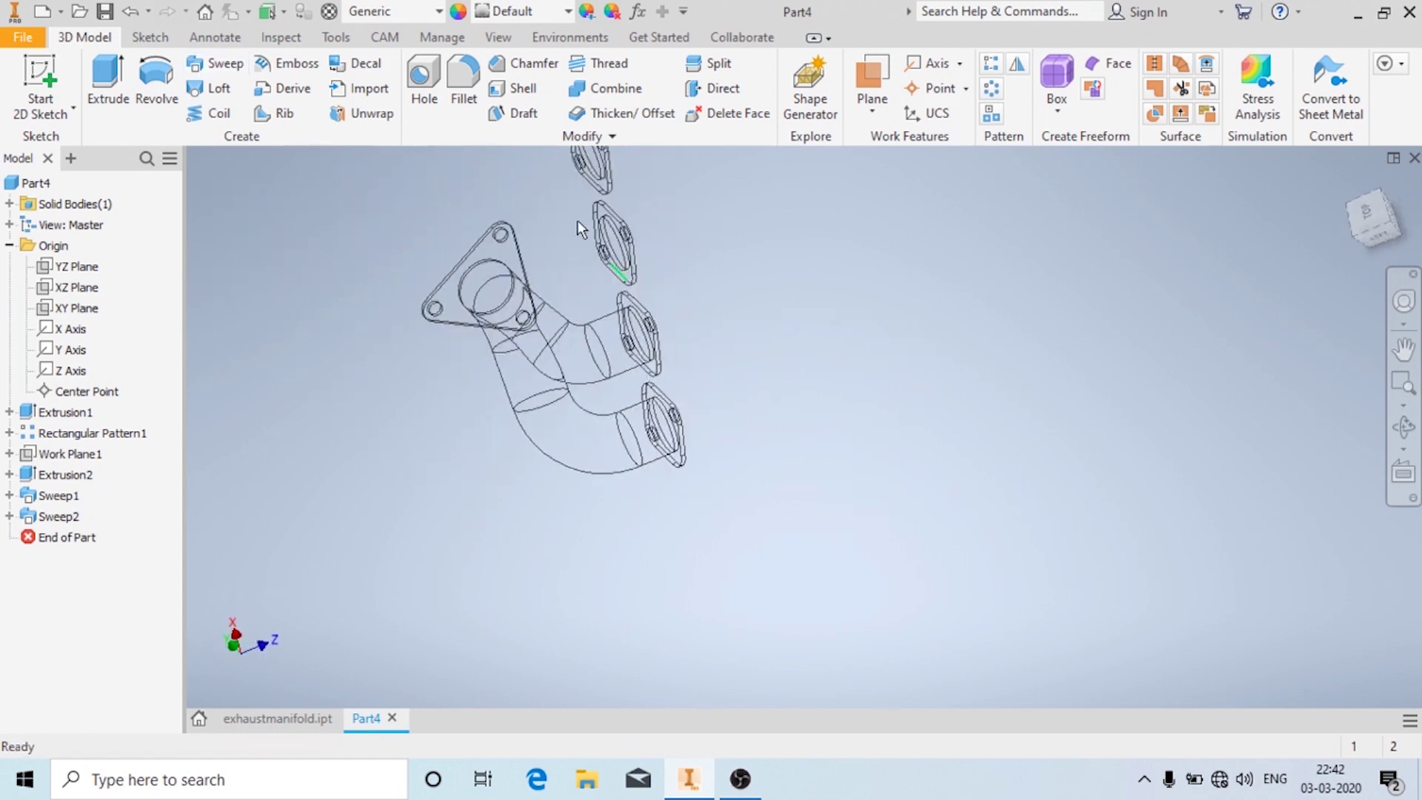
pyautogui.click(61, 103)
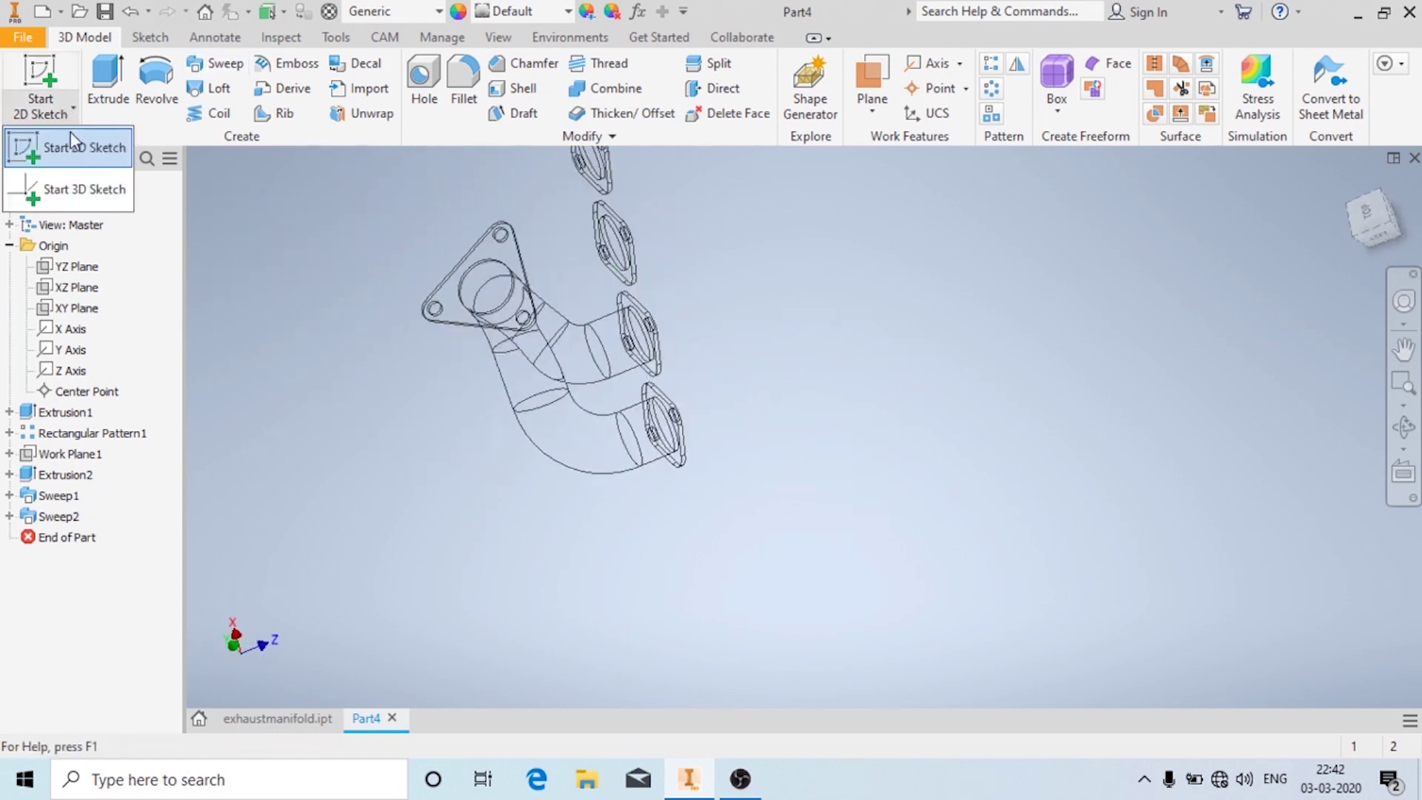
pyautogui.click(87, 189)
pyautogui.keyDown('shift'); pyautogui.moveTo(510, 271); pyautogui.dragTo(749, 272, button='middle'); pyautogui.keyUp('shift')
pyautogui.scroll(5, 749, 272)
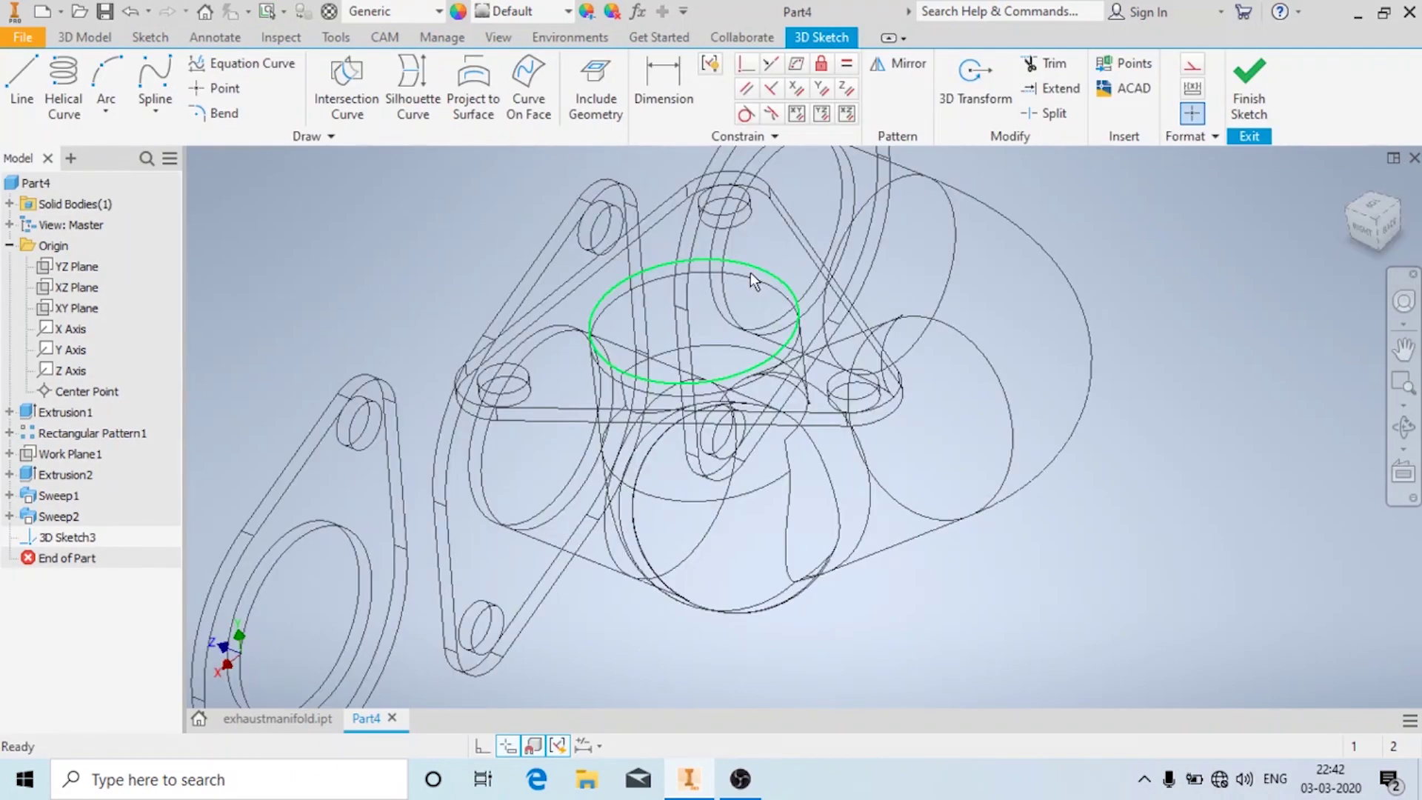
pyautogui.click(22, 81)
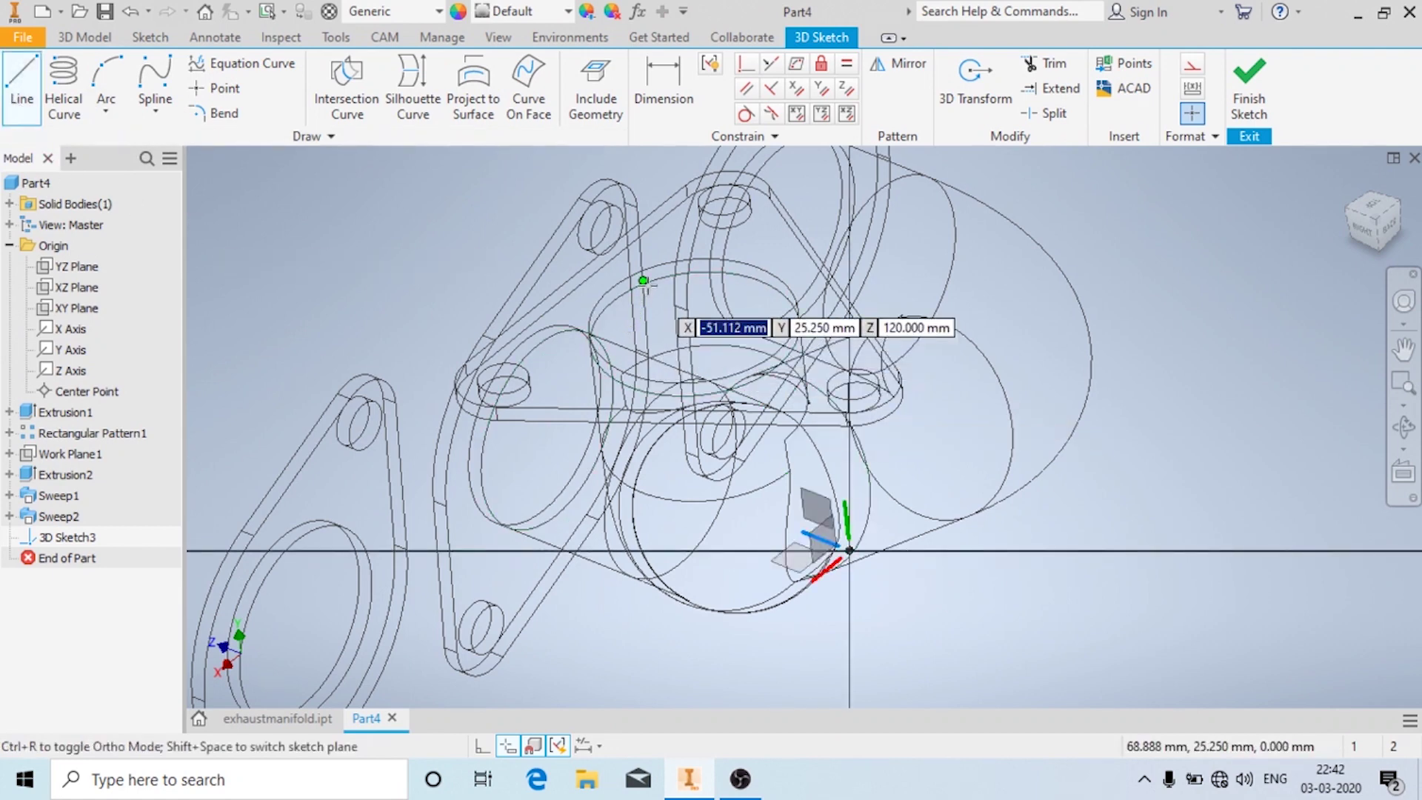
pyautogui.click(682, 276)
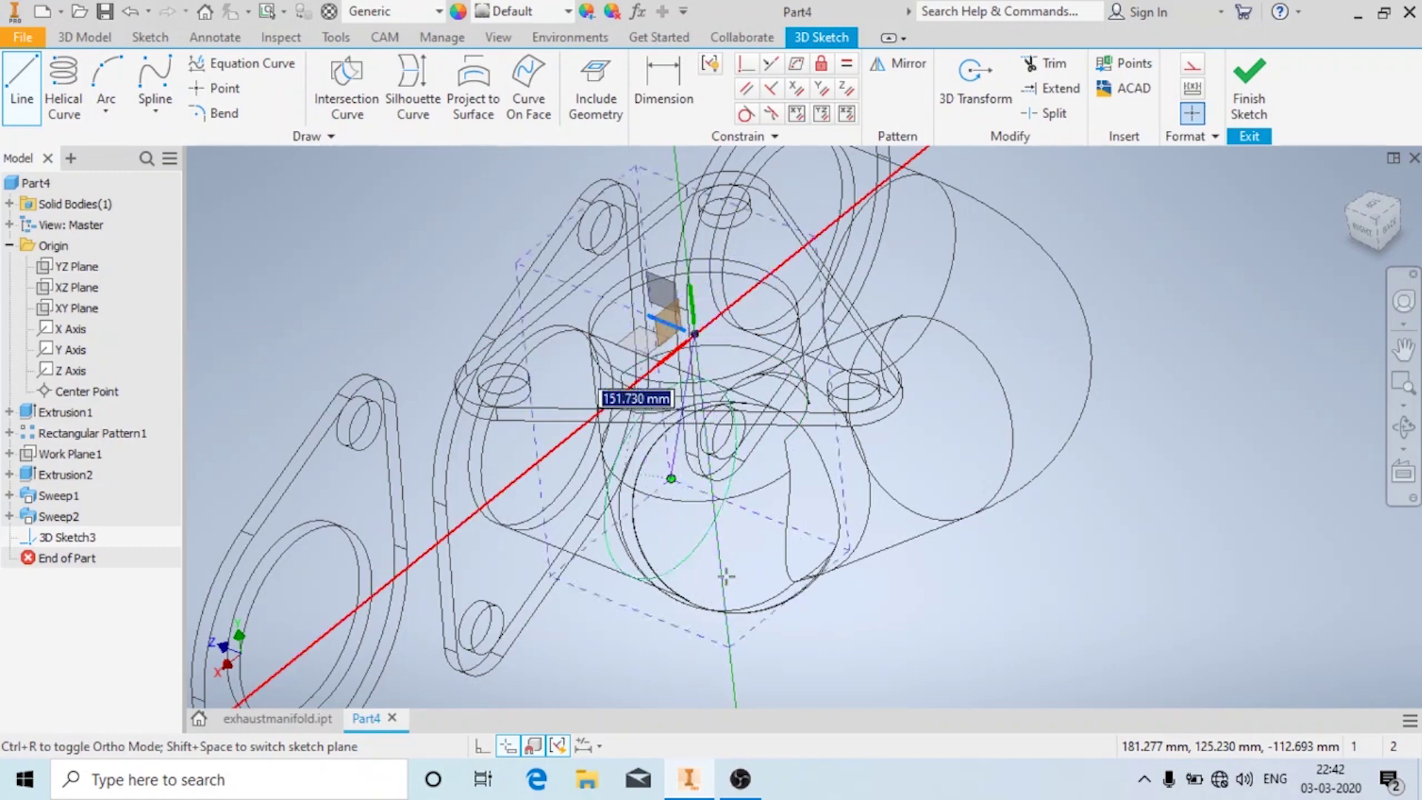
pyautogui.click(731, 669)
# - Draw a second line from the vertical line's lower end along the Z direction past the inlet flanges, and finish the 3D sketch
pyautogui.moveTo(572, 612)
pyautogui.keyDown('shift'); pyautogui.mouseDown(button='middle')
pyautogui.moveTo(632, 574)
pyautogui.moveTo(689, 575)
pyautogui.moveTo(711, 612)
pyautogui.moveTo(689, 593)
pyautogui.mouseUp(button='middle'); pyautogui.keyUp('shift')
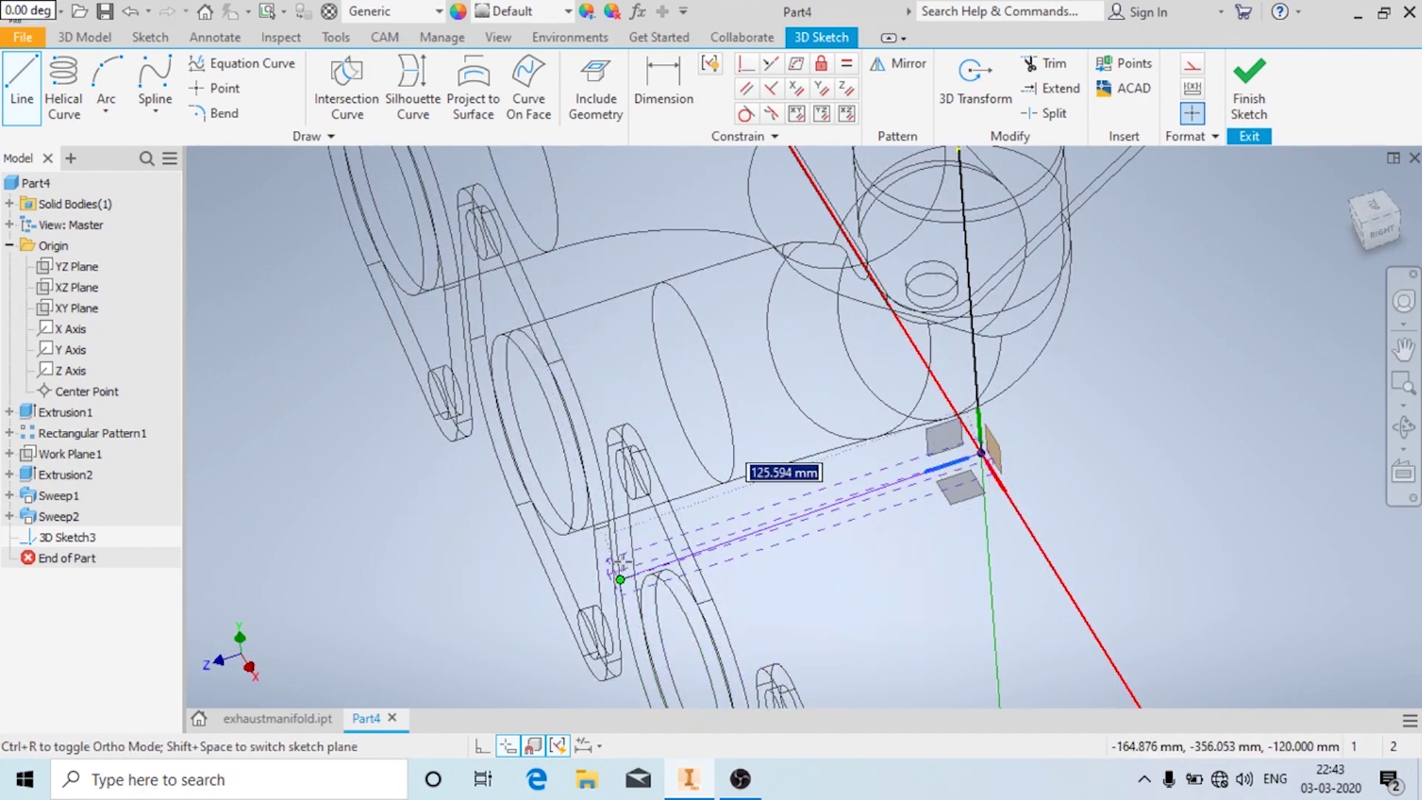
pyautogui.keyDown('shift'); pyautogui.moveTo(729, 508); pyautogui.dragTo(784, 533, button='middle'); pyautogui.keyUp('shift')
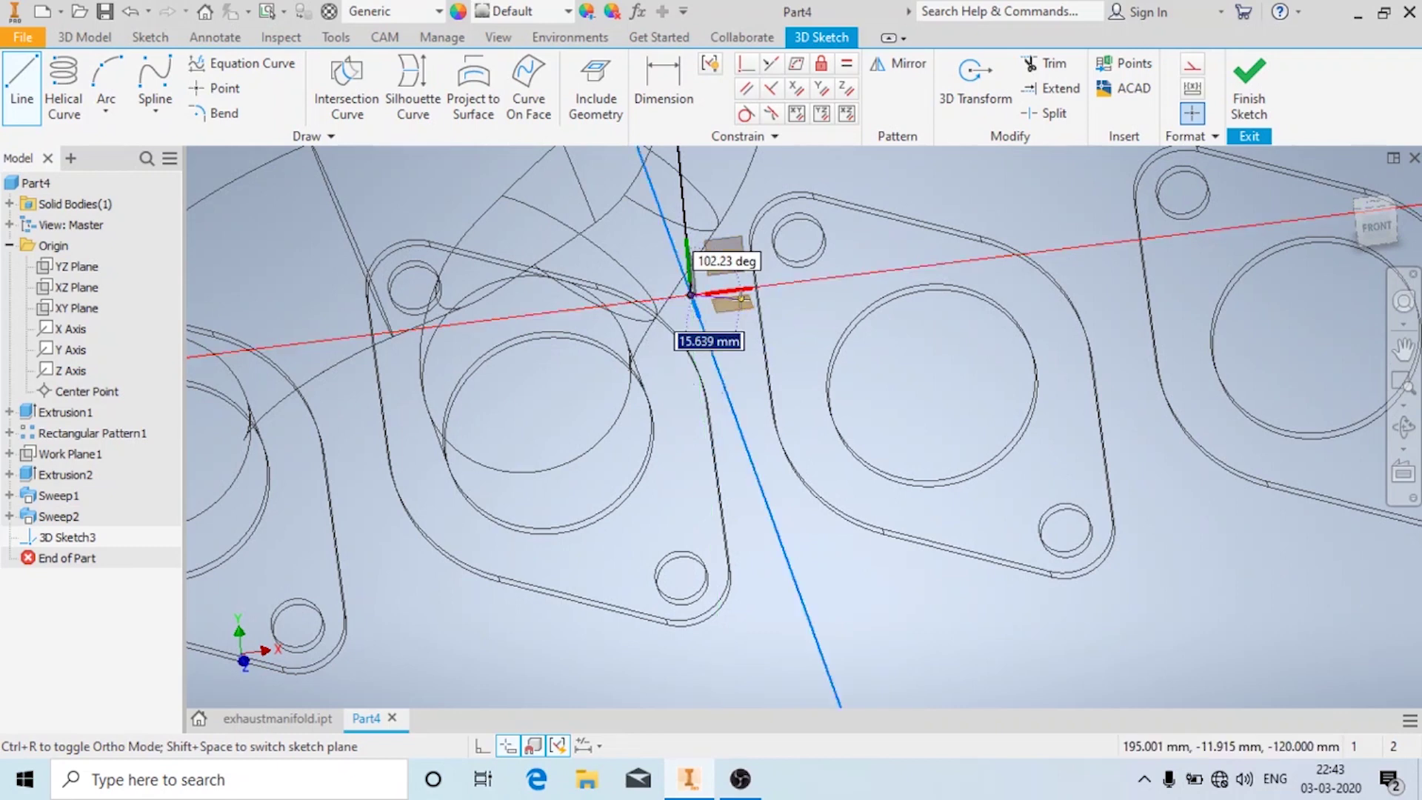
pyautogui.click(795, 581)
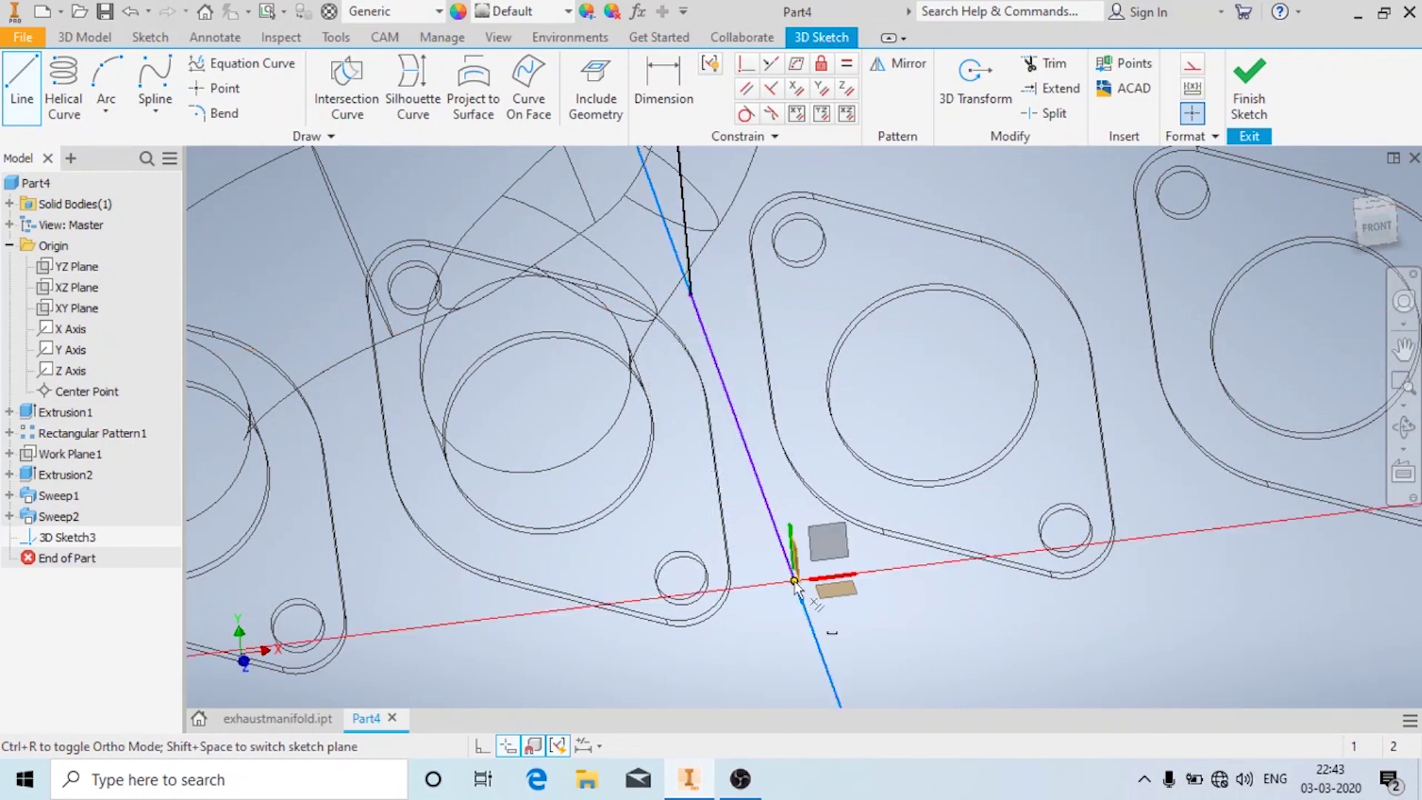
pyautogui.press('Escape')
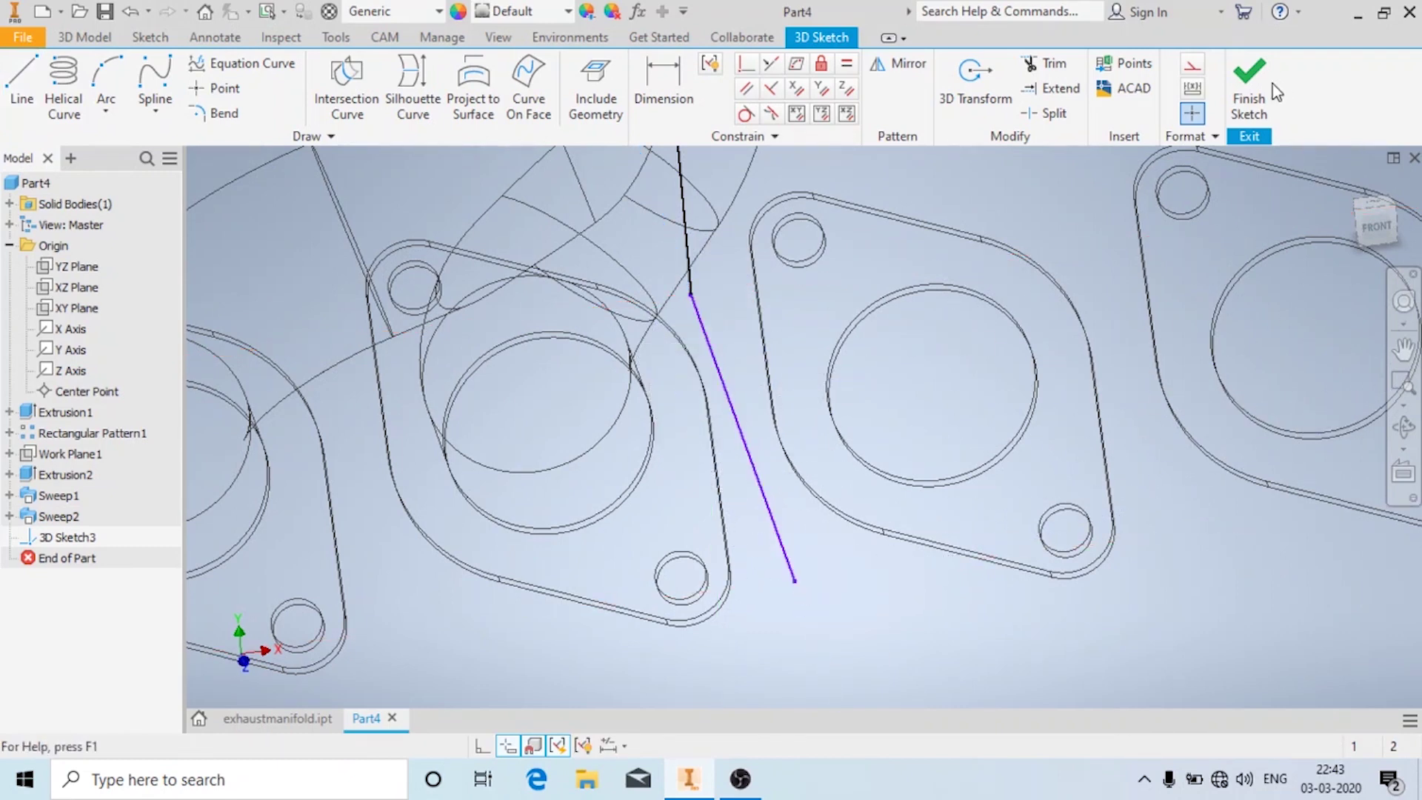
pyautogui.click(1249, 81)
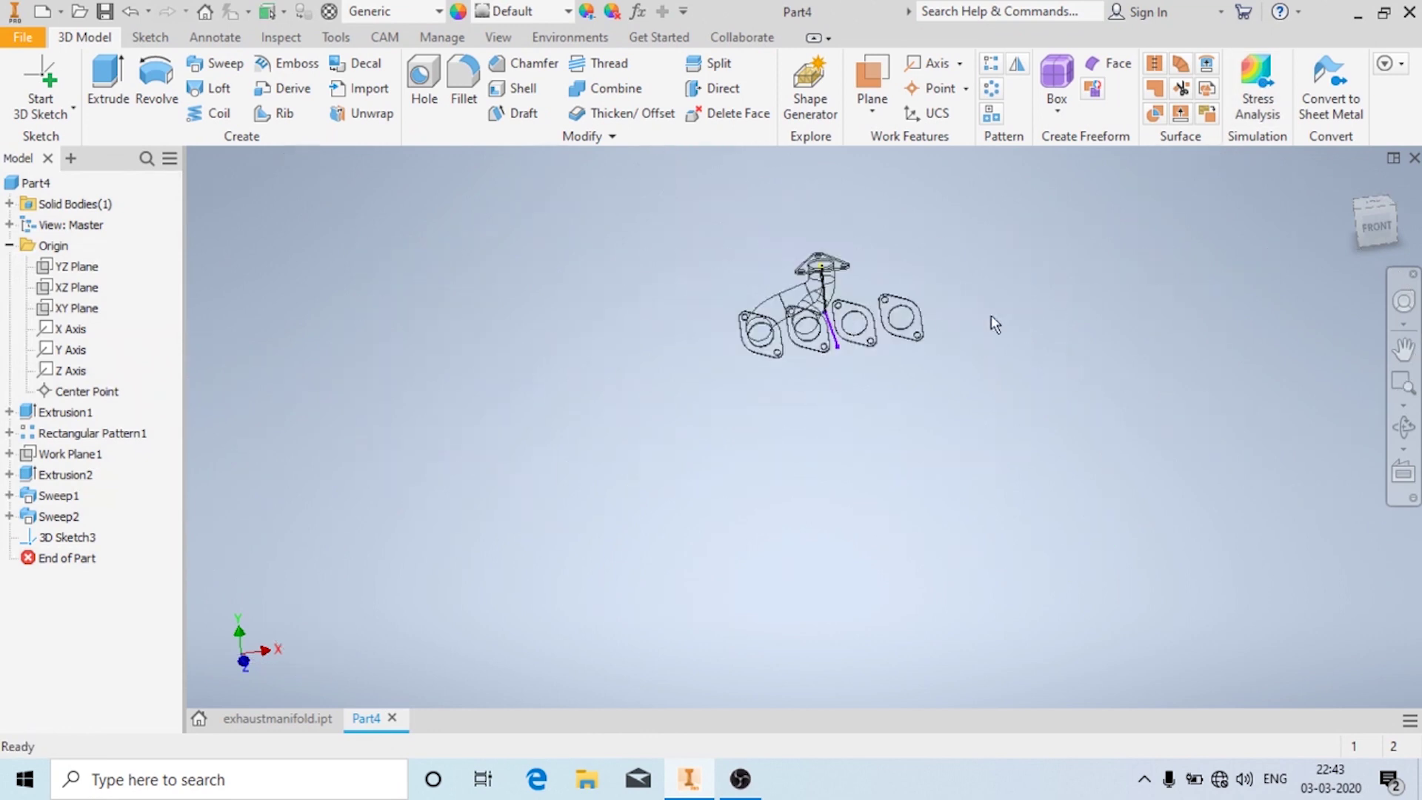
# - Create a work plane through the endpoints of the two lines in the new 3D sketch
pyautogui.moveTo(991, 314)
pyautogui.keyDown('shift'); pyautogui.mouseDown(button='middle')
pyautogui.moveTo(966, 305)
pyautogui.moveTo(880, 385)
pyautogui.mouseUp(button='middle'); pyautogui.keyUp('shift')
pyautogui.scroll(-5, 837, 296)
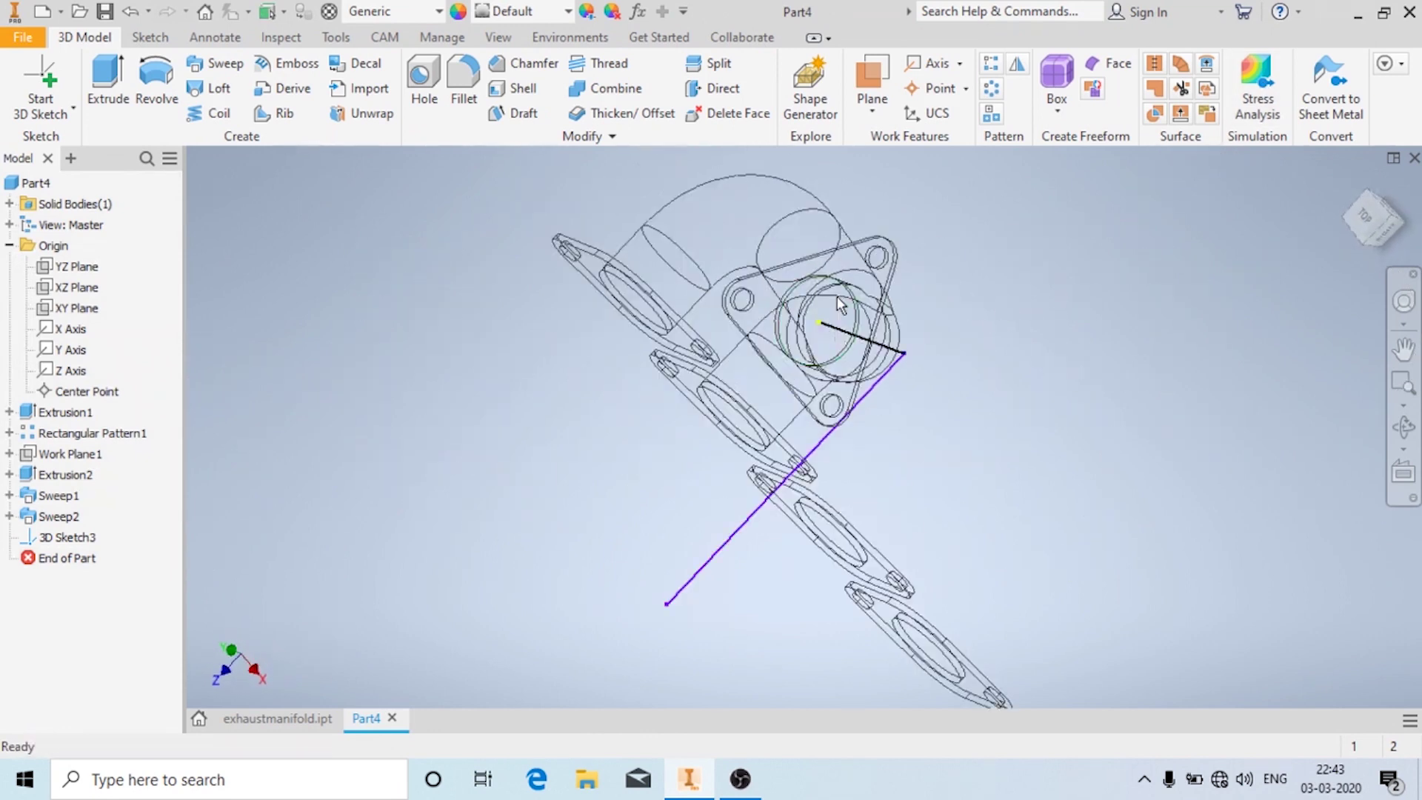
pyautogui.click(873, 111)
pyautogui.click(899, 143)
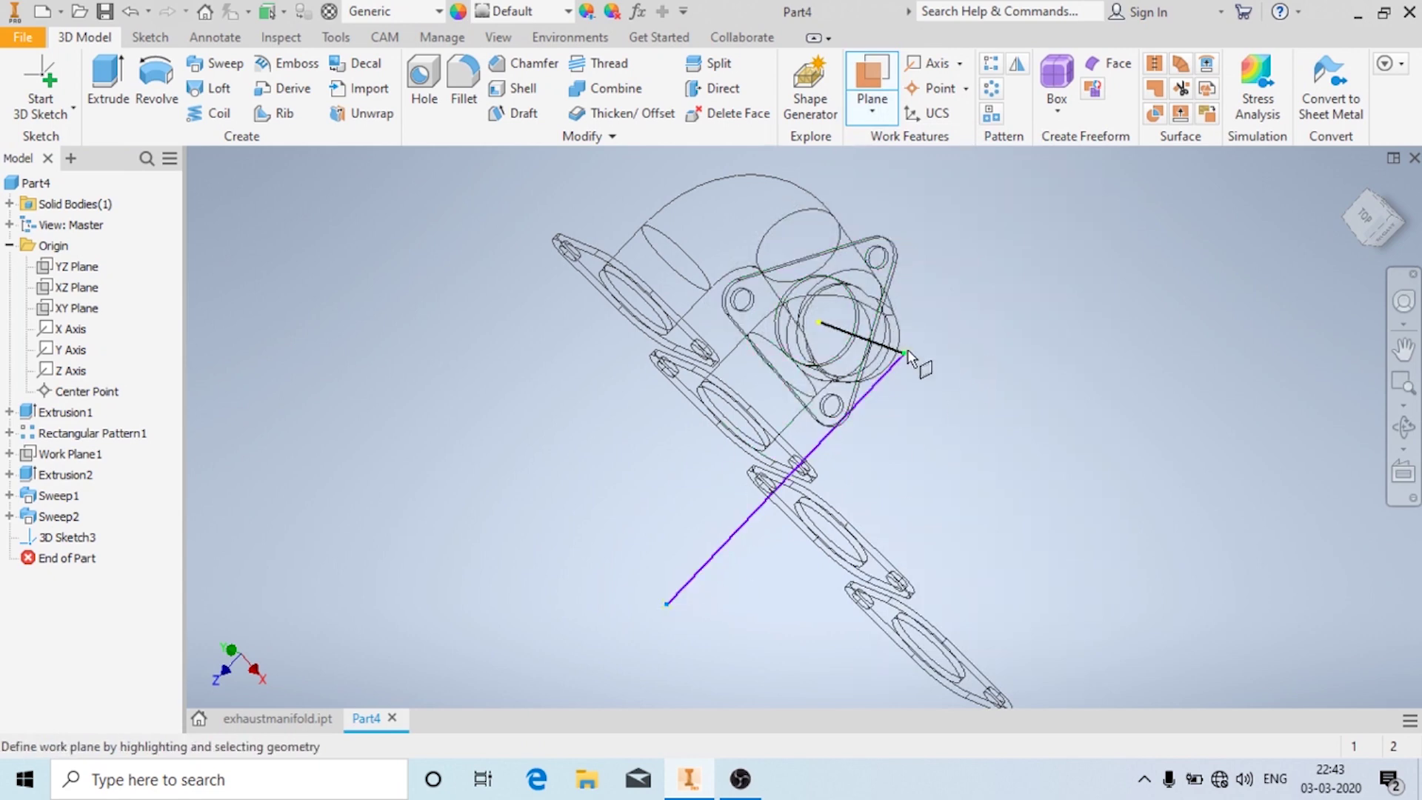
pyautogui.click(824, 322)
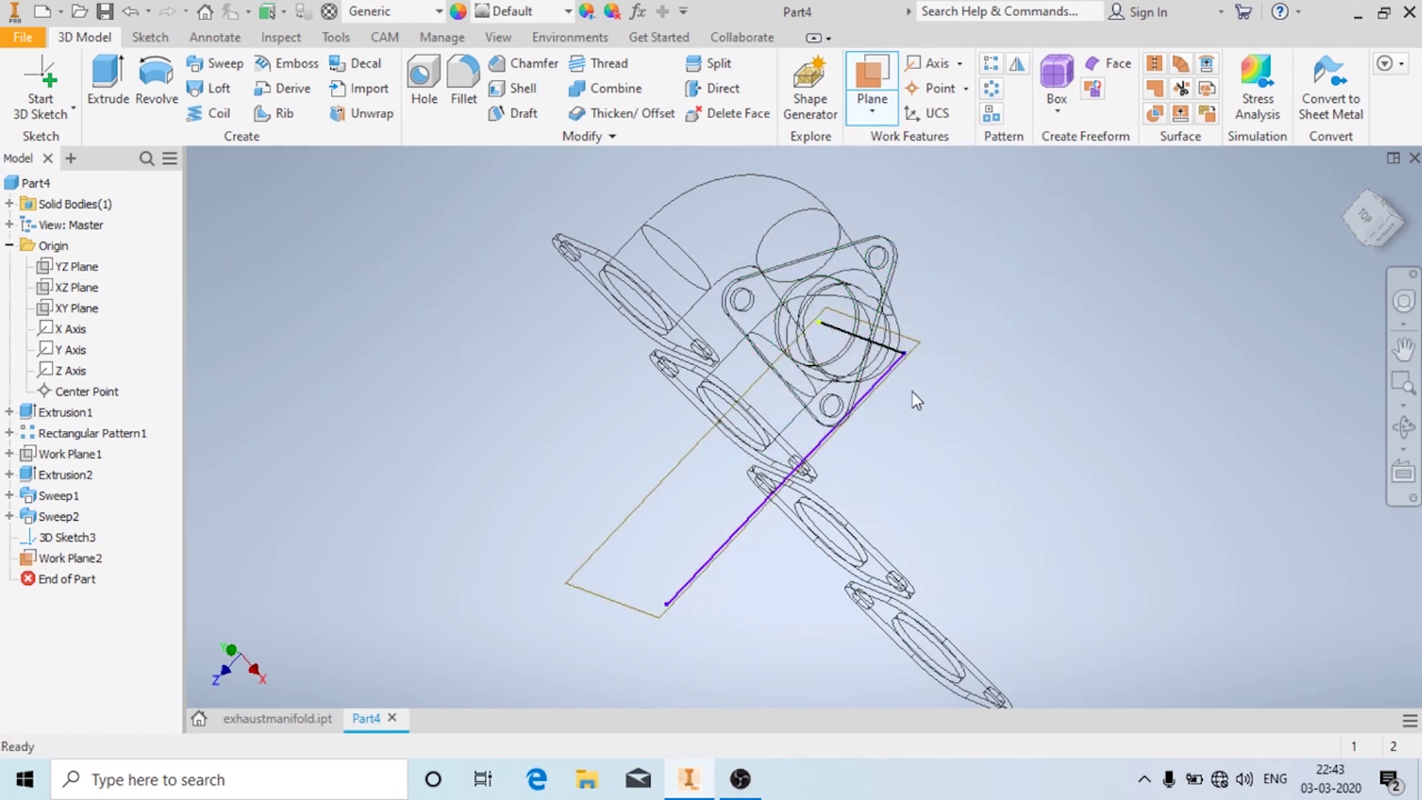
pyautogui.keyDown('shift'); pyautogui.moveTo(825, 322); pyautogui.dragTo(913, 293, button='middle'); pyautogui.keyUp('shift')
pyautogui.moveTo(916, 319); pyautogui.dragTo(880, 355)
pyautogui.press('Escape')
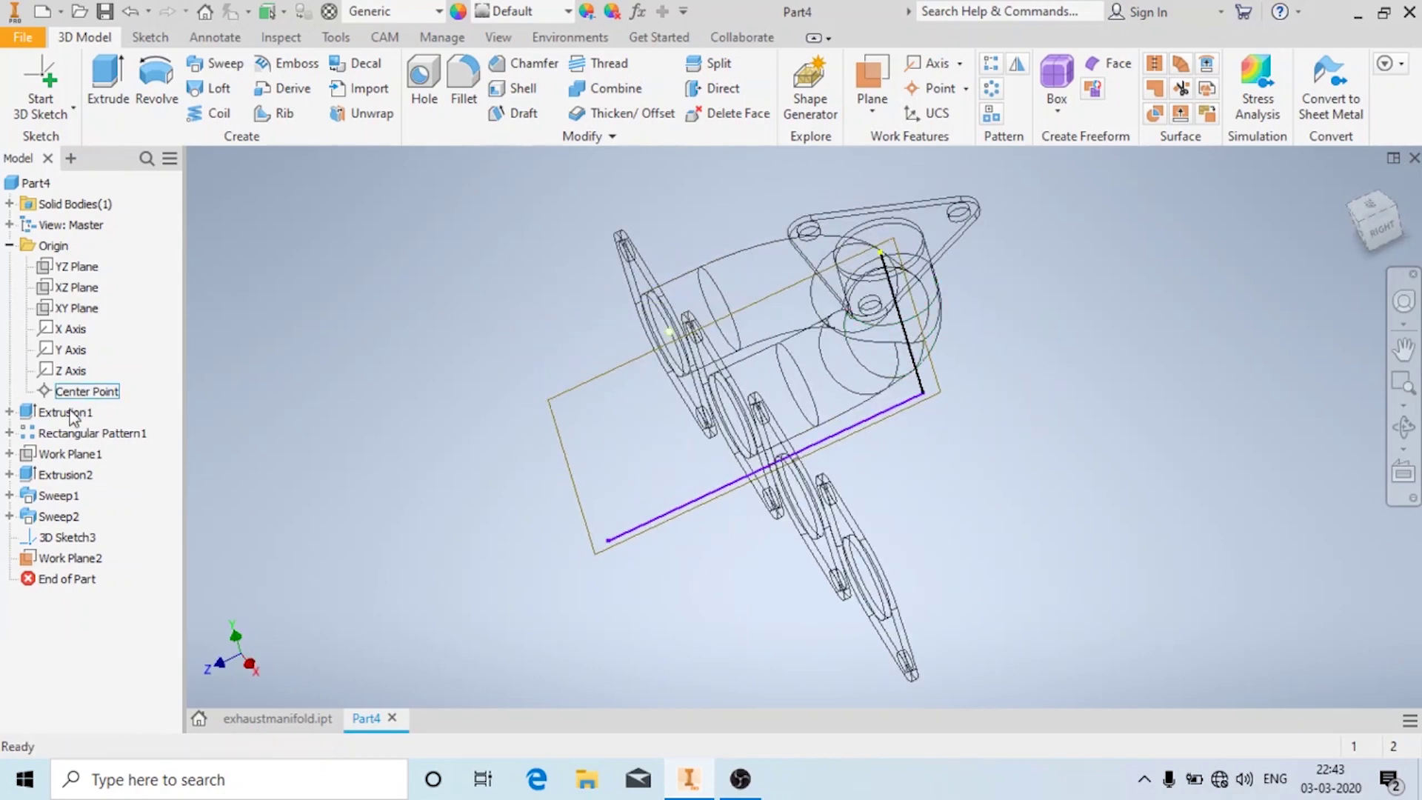
# - Hide the 3D sketch used to define the mirror work plane
pyautogui.click(49, 537)
pyautogui.rightClick(58, 543)
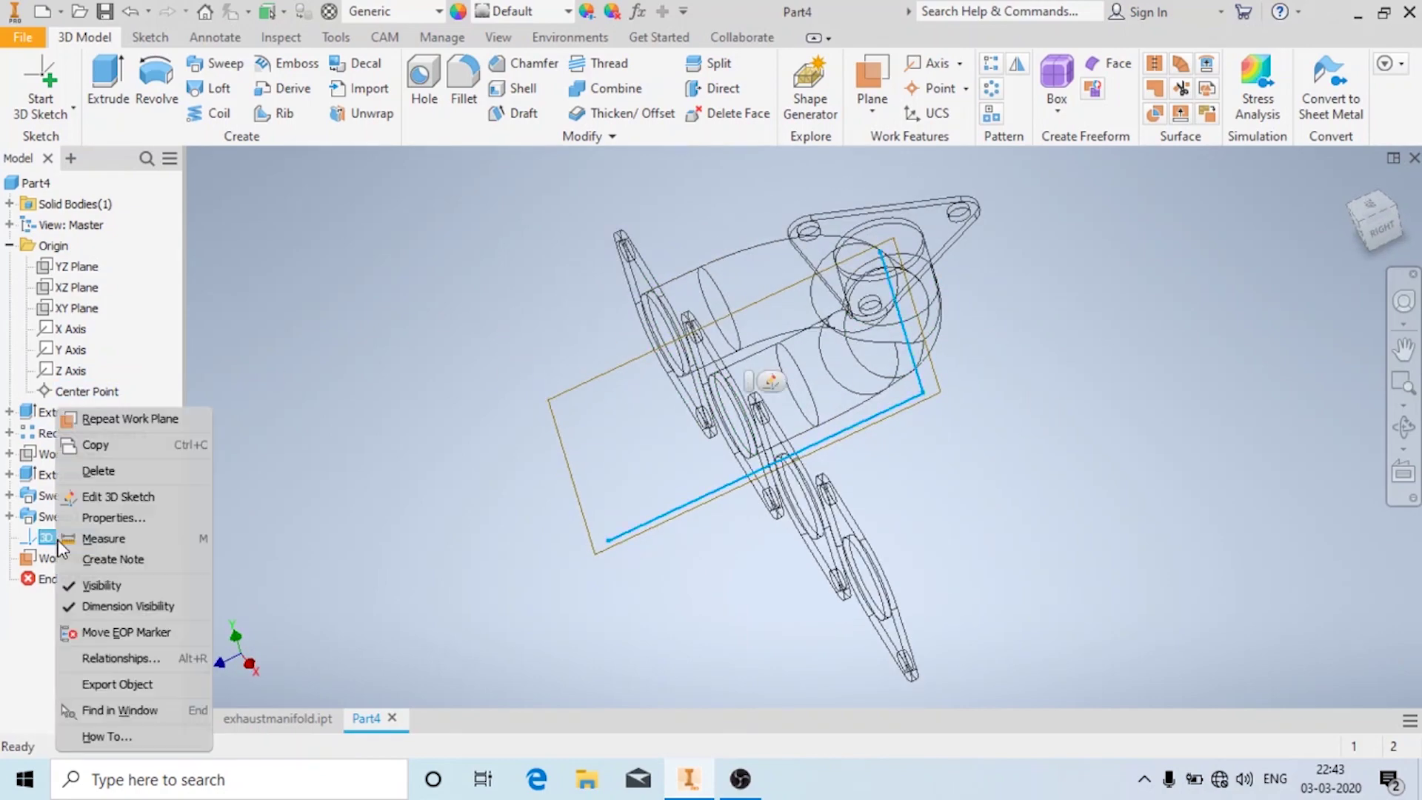
pyautogui.click(100, 586)
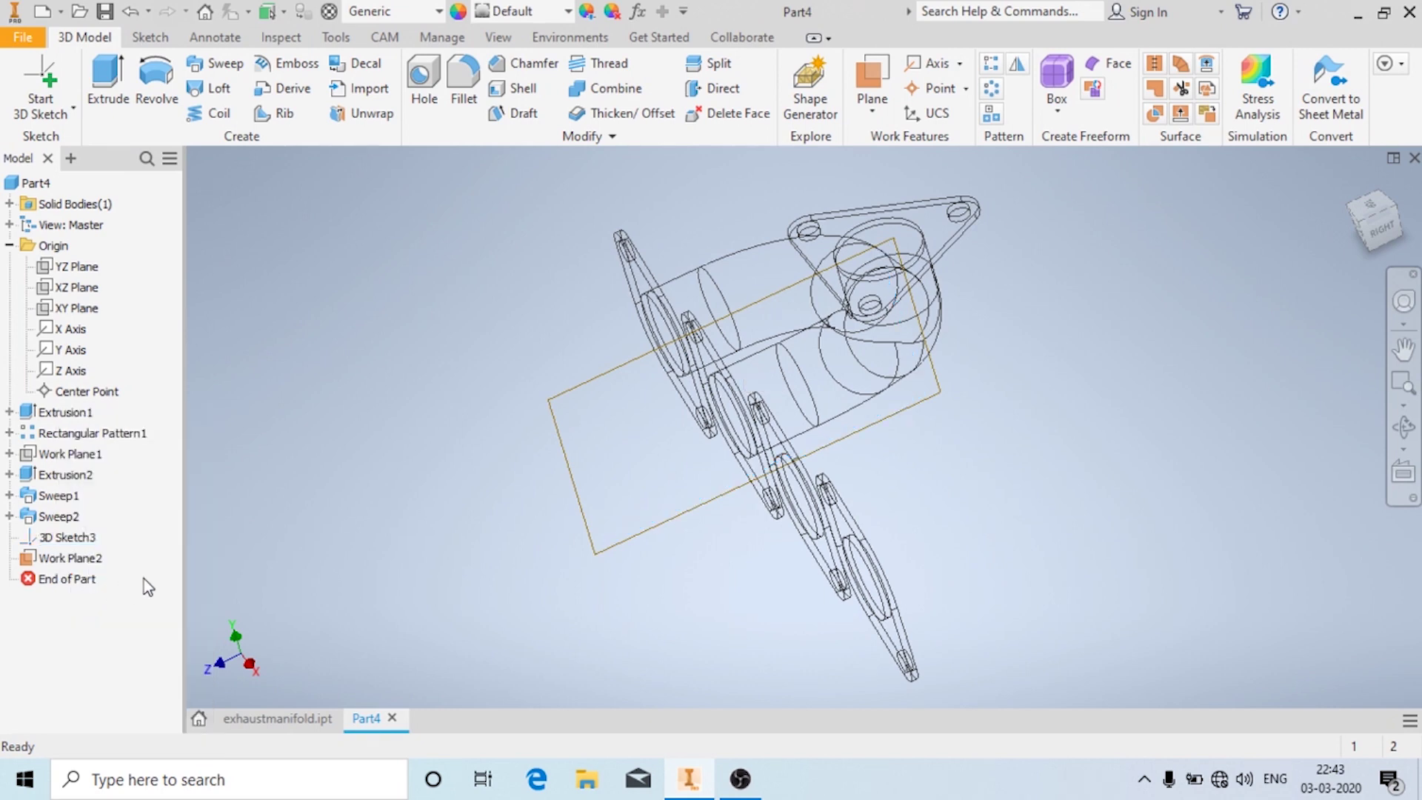
# - Mirror the two pipe sweeps, Sweep1 and Sweep2, about Work Plane2 onto the other two inlet flanges
pyautogui.click(10, 246)
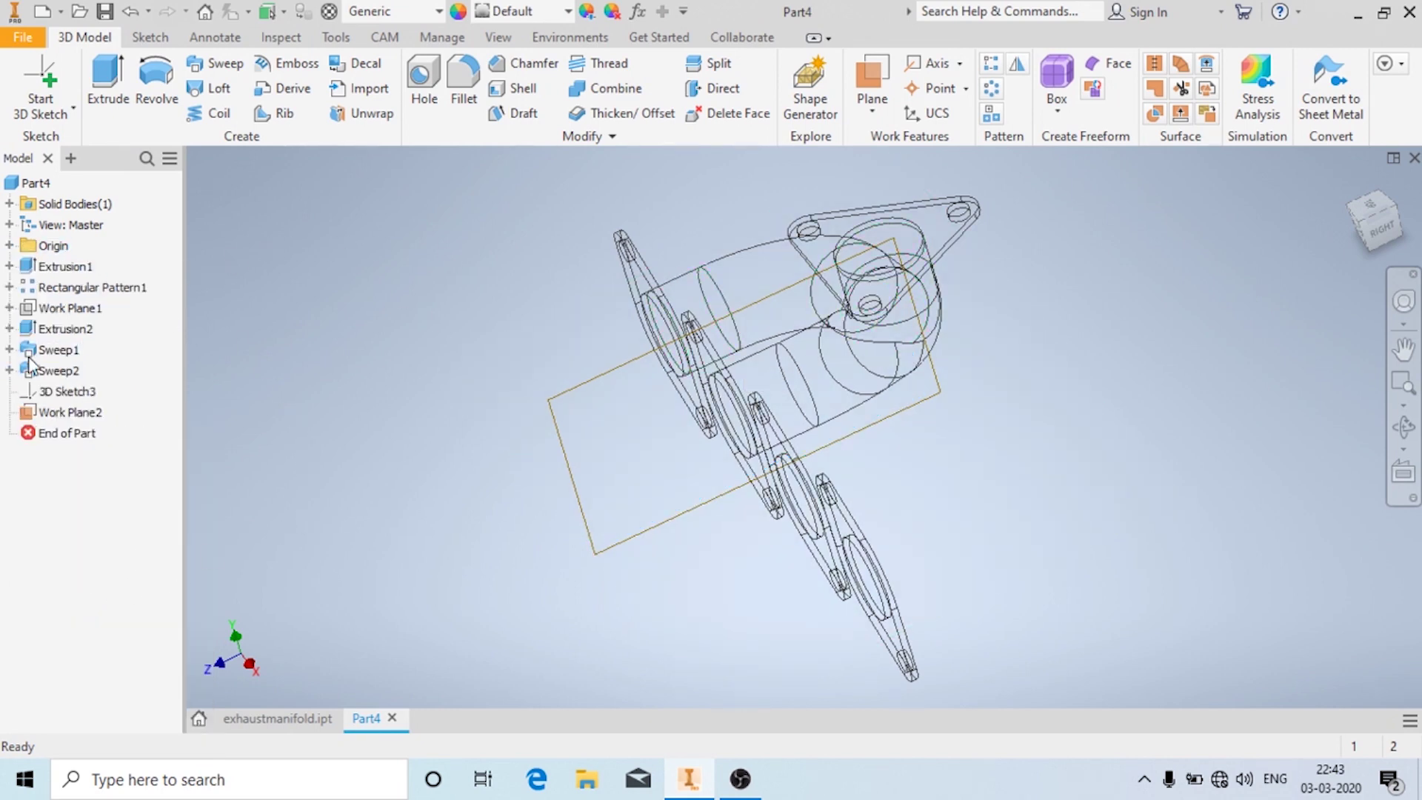
pyautogui.click(56, 370)
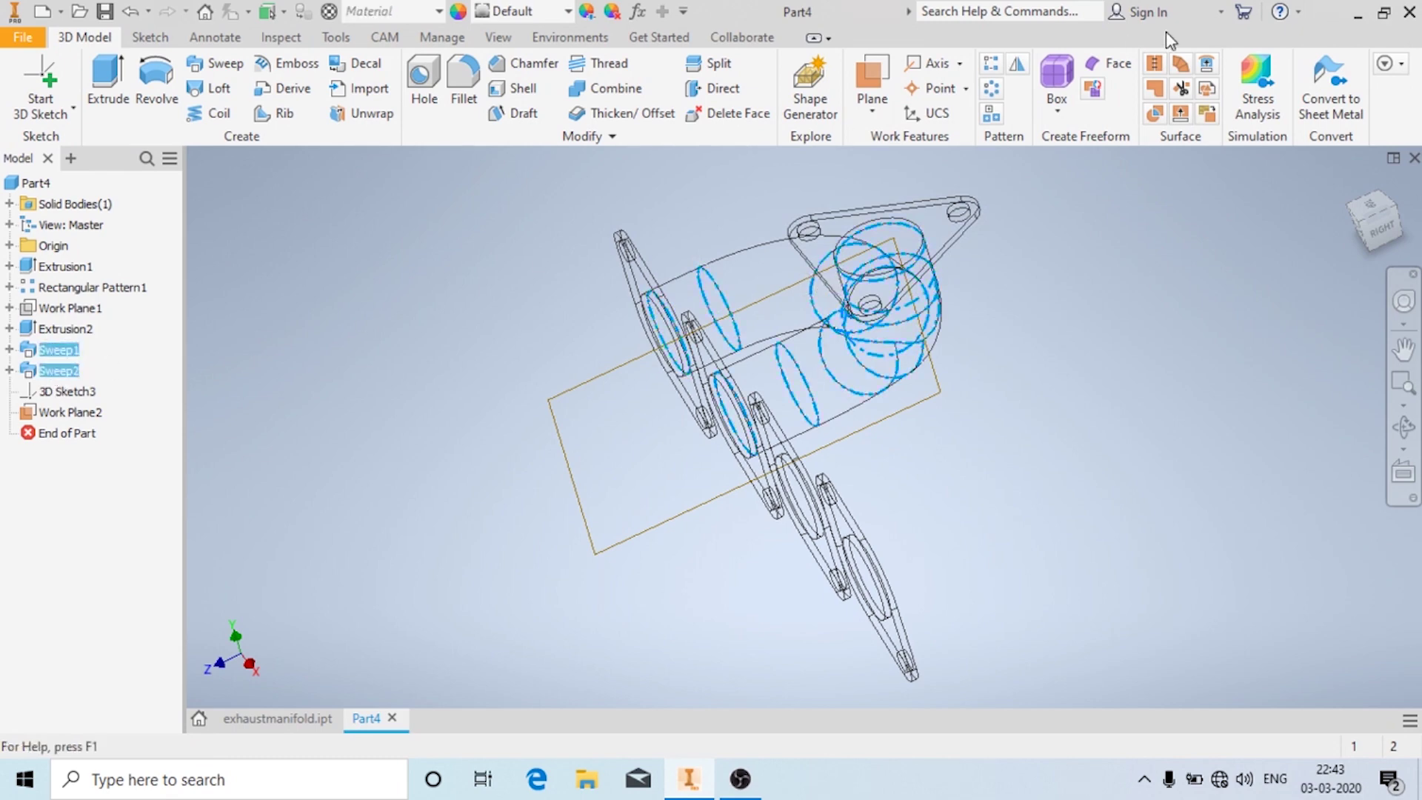
pyautogui.click(1018, 67)
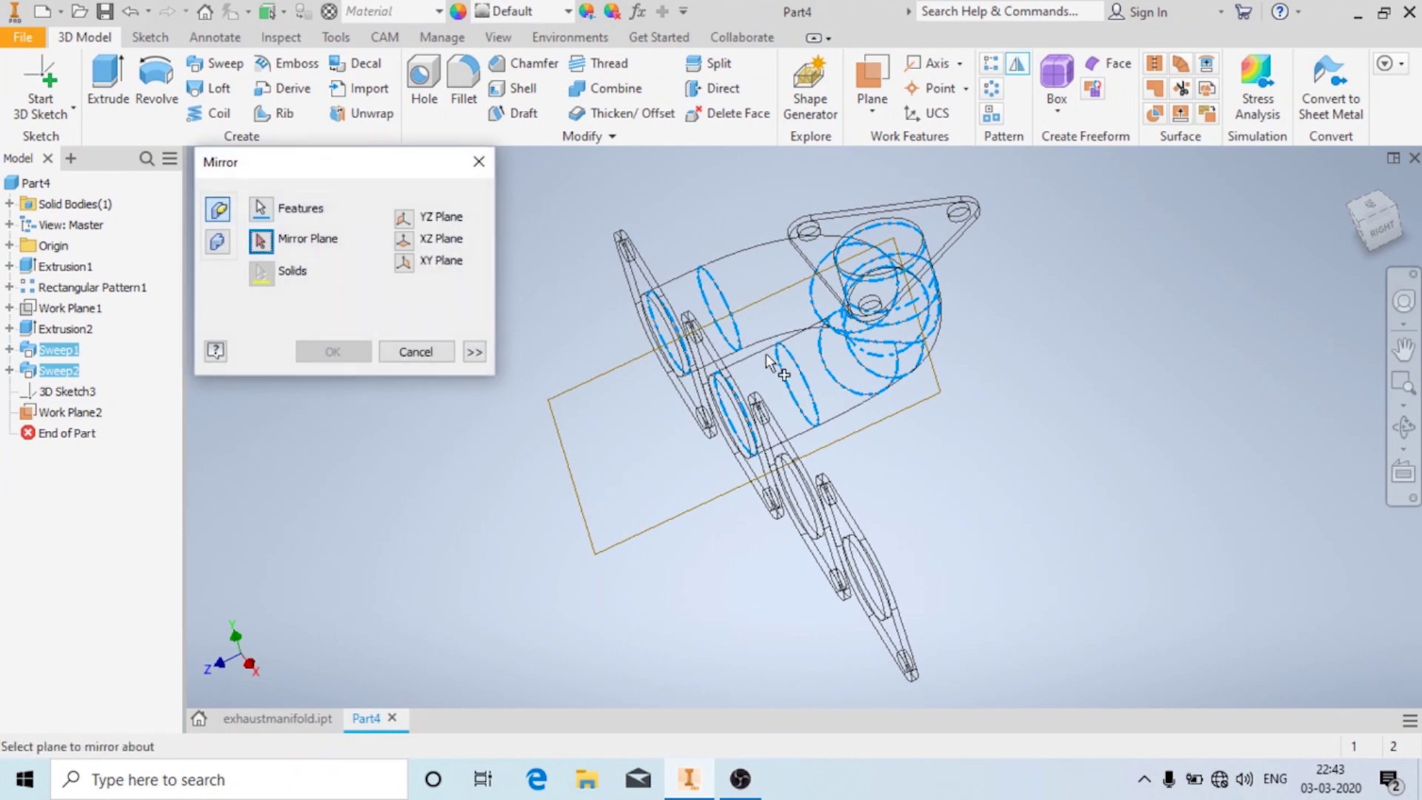
pyautogui.click(784, 283)
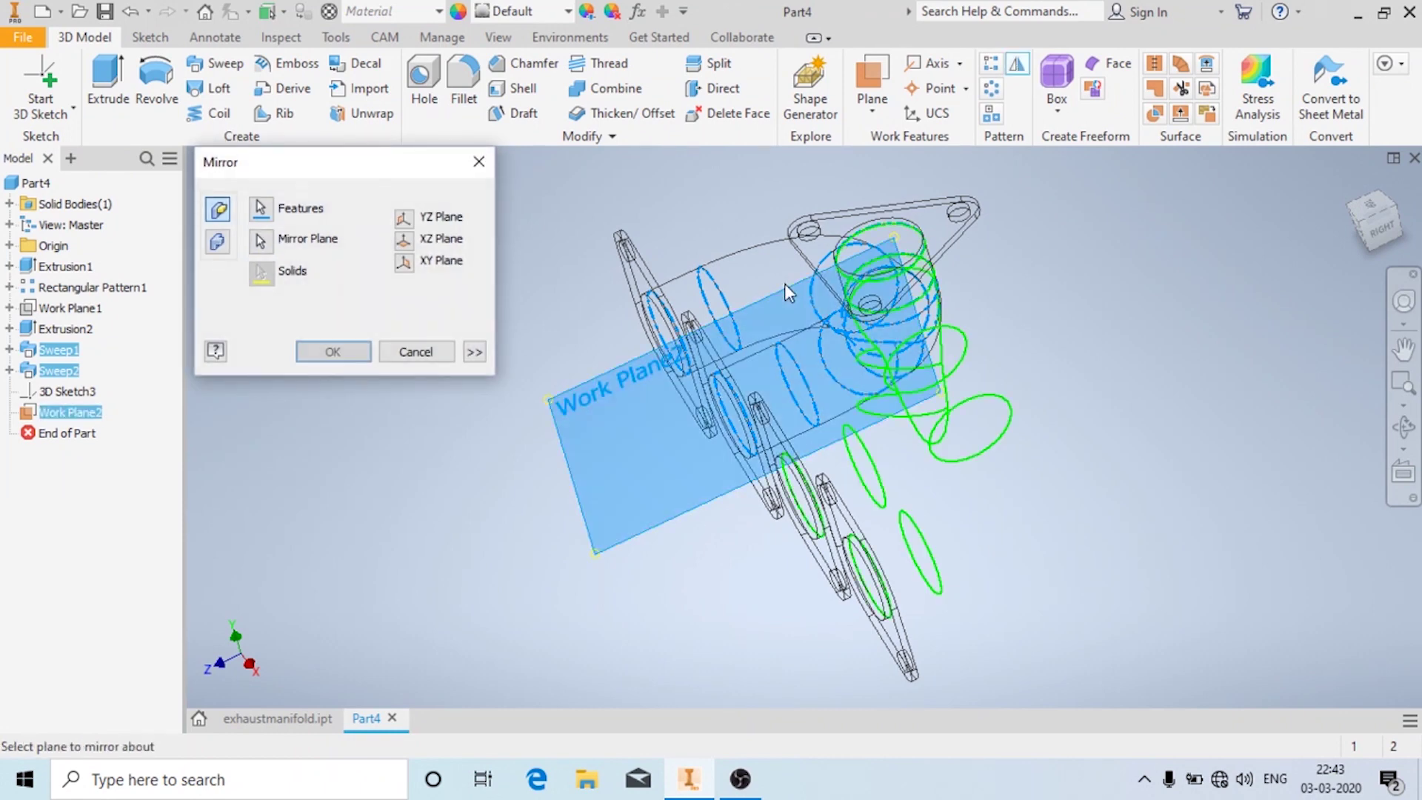
pyautogui.keyDown('shift'); pyautogui.moveTo(784, 283); pyautogui.dragTo(476, 366, button='middle'); pyautogui.keyUp('shift')
pyautogui.click(334, 354)
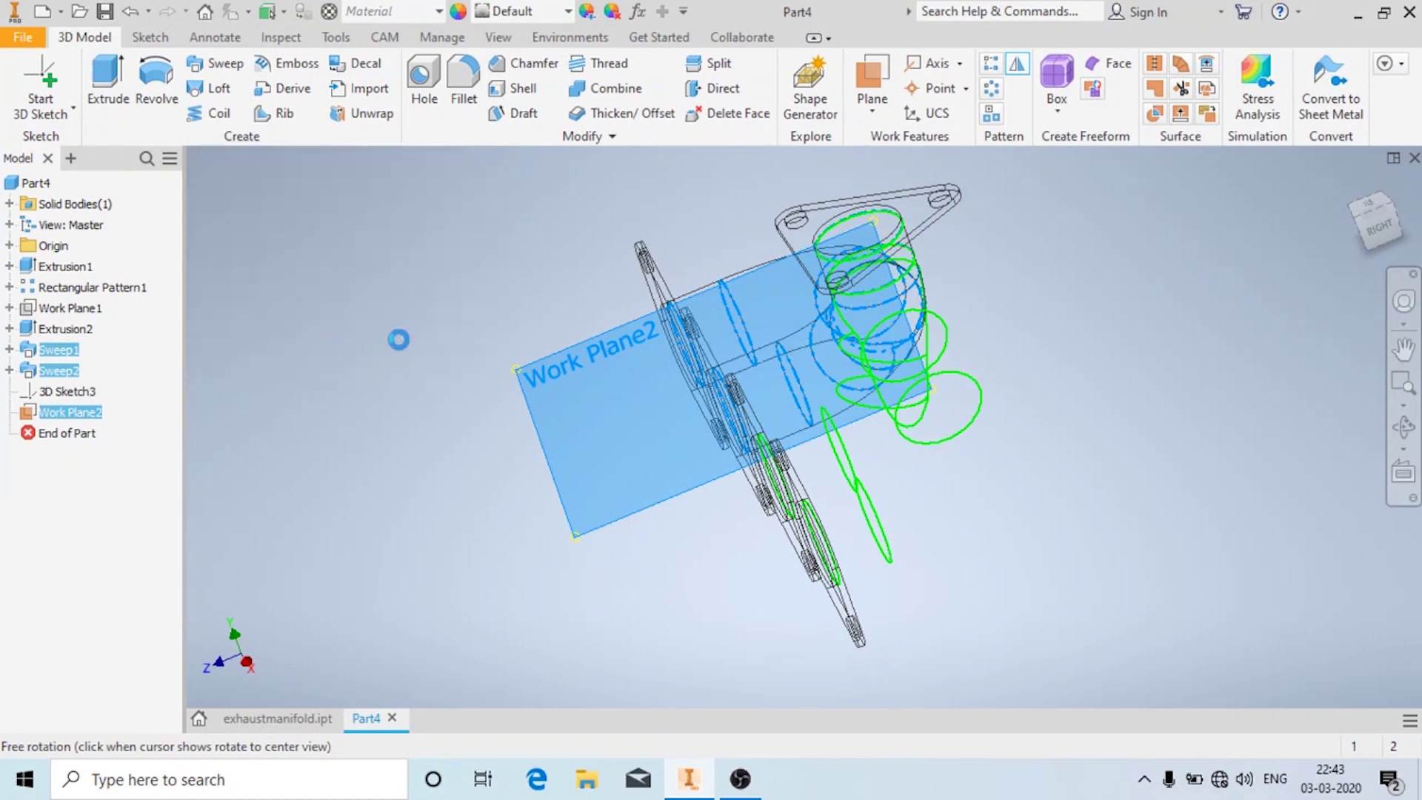
pyautogui.keyDown('shift'); pyautogui.moveTo(399, 340); pyautogui.dragTo(442, 325, button='middle'); pyautogui.keyUp('shift')
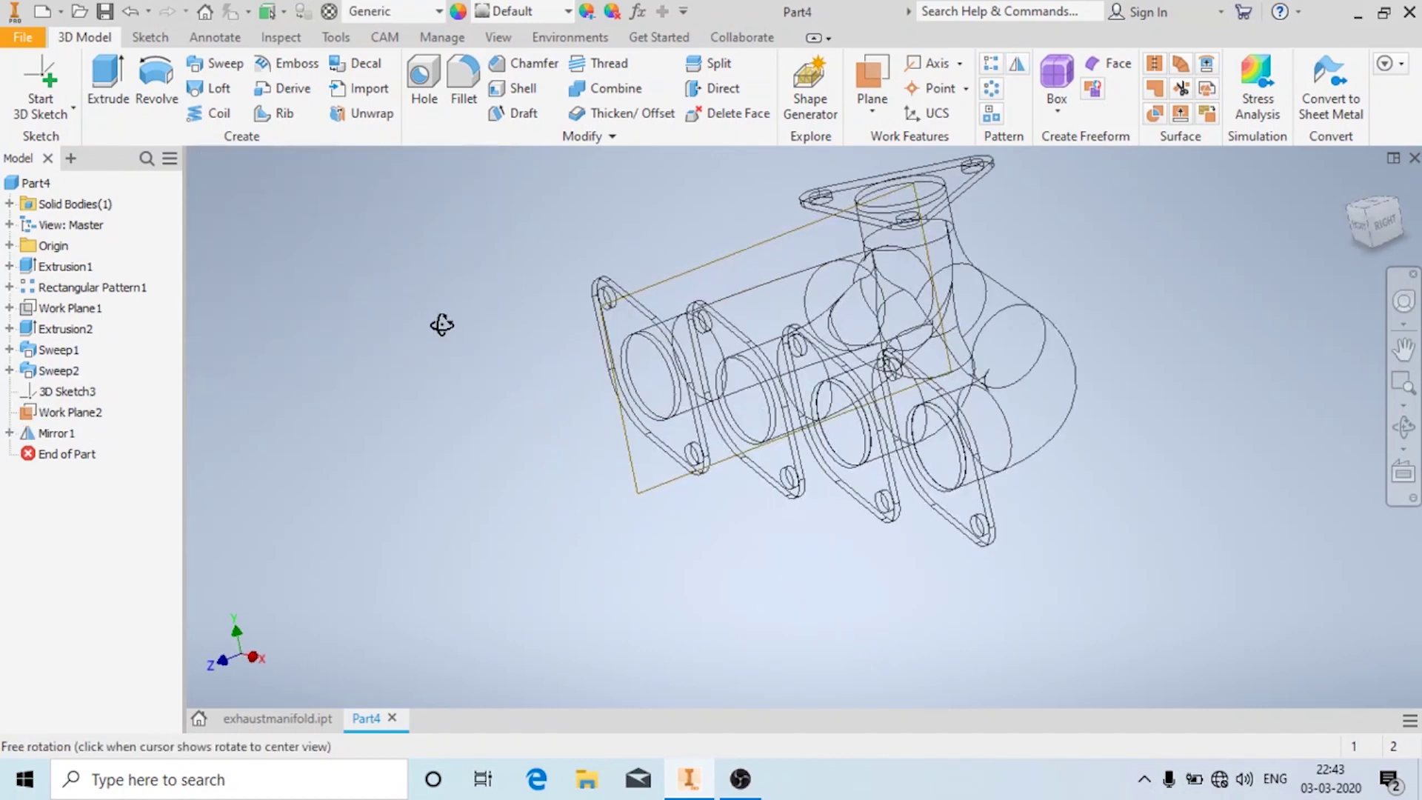
# - Hide the work plane used for mirroring the pipes
pyautogui.rightClick(73, 411)
pyautogui.click(133, 496)
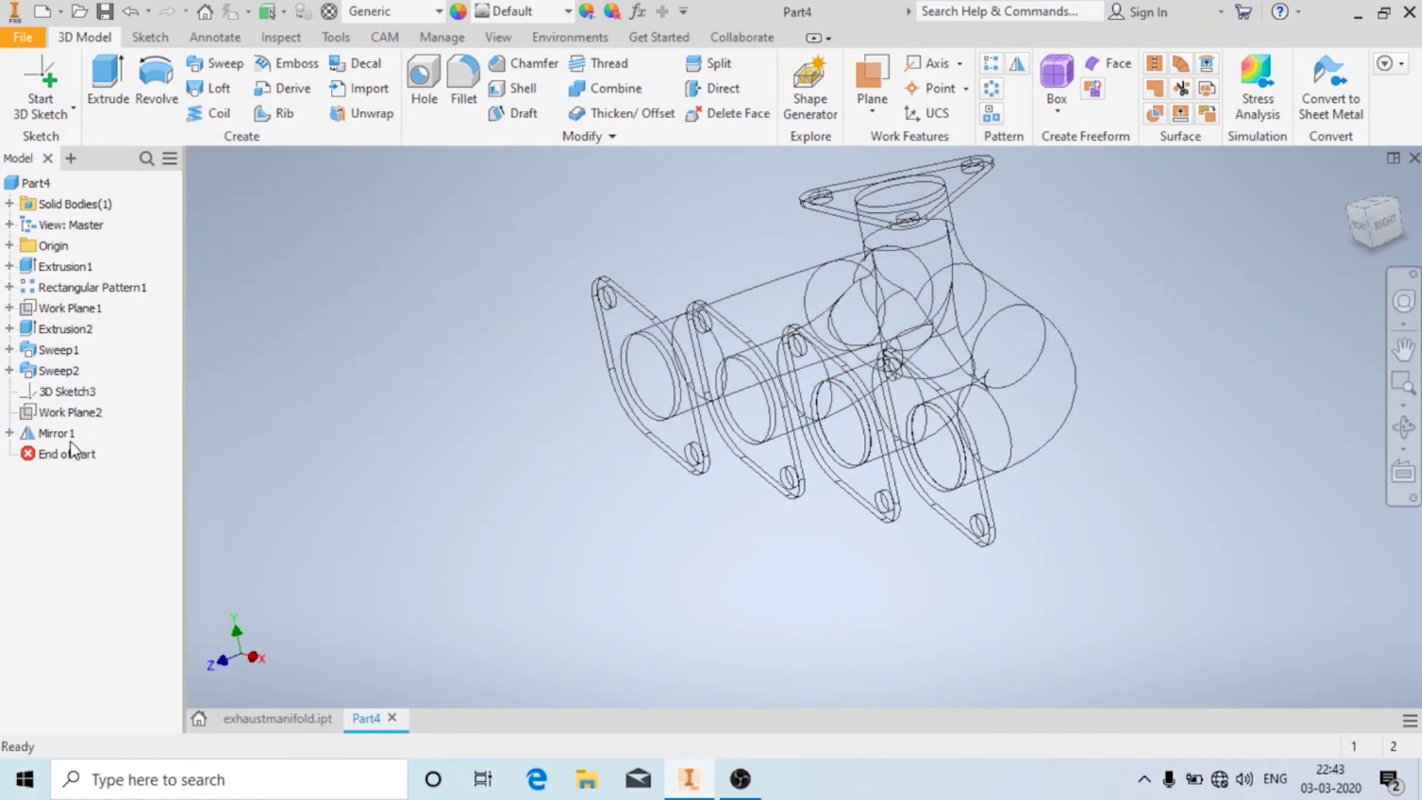
pyautogui.click(9, 371)
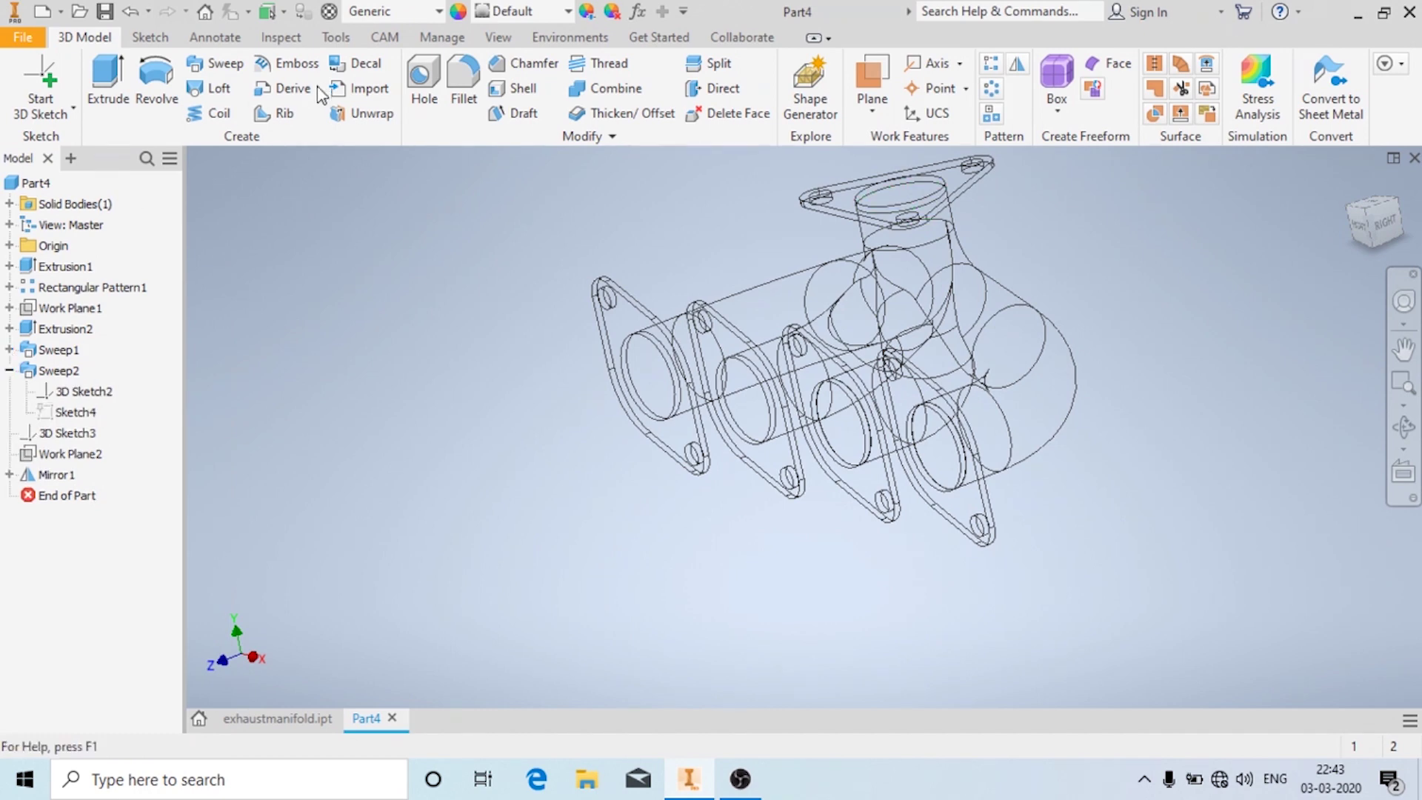
pyautogui.click(9, 370)
# - Change the model's visual style from wireframe to shaded with edges
pyautogui.click(498, 37)
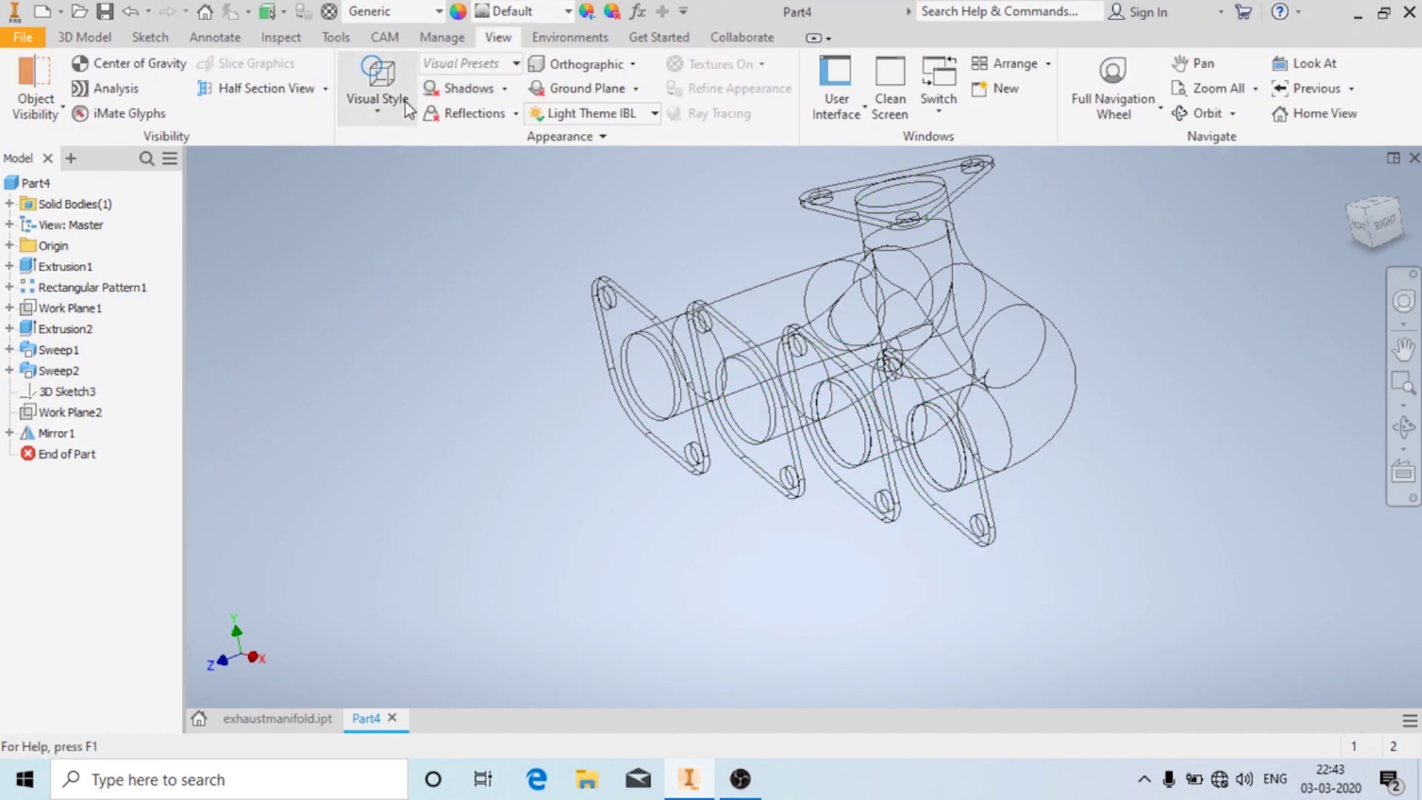
pyautogui.click(380, 109)
pyautogui.click(424, 230)
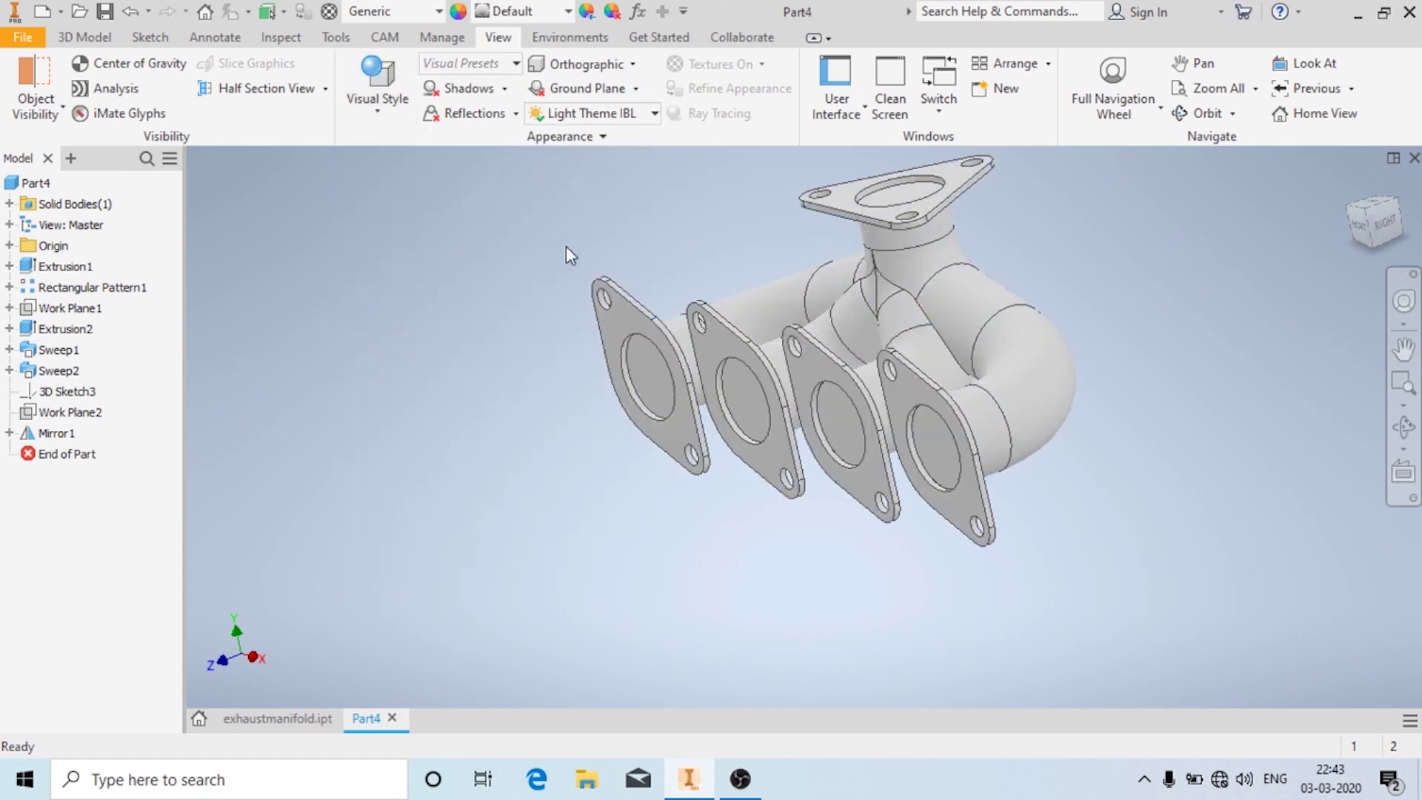
# - Start a Shell and choose the circular end faces inside the four inlet flanges and the triangular outlet flange as faces to remove
pyautogui.click(88, 37)
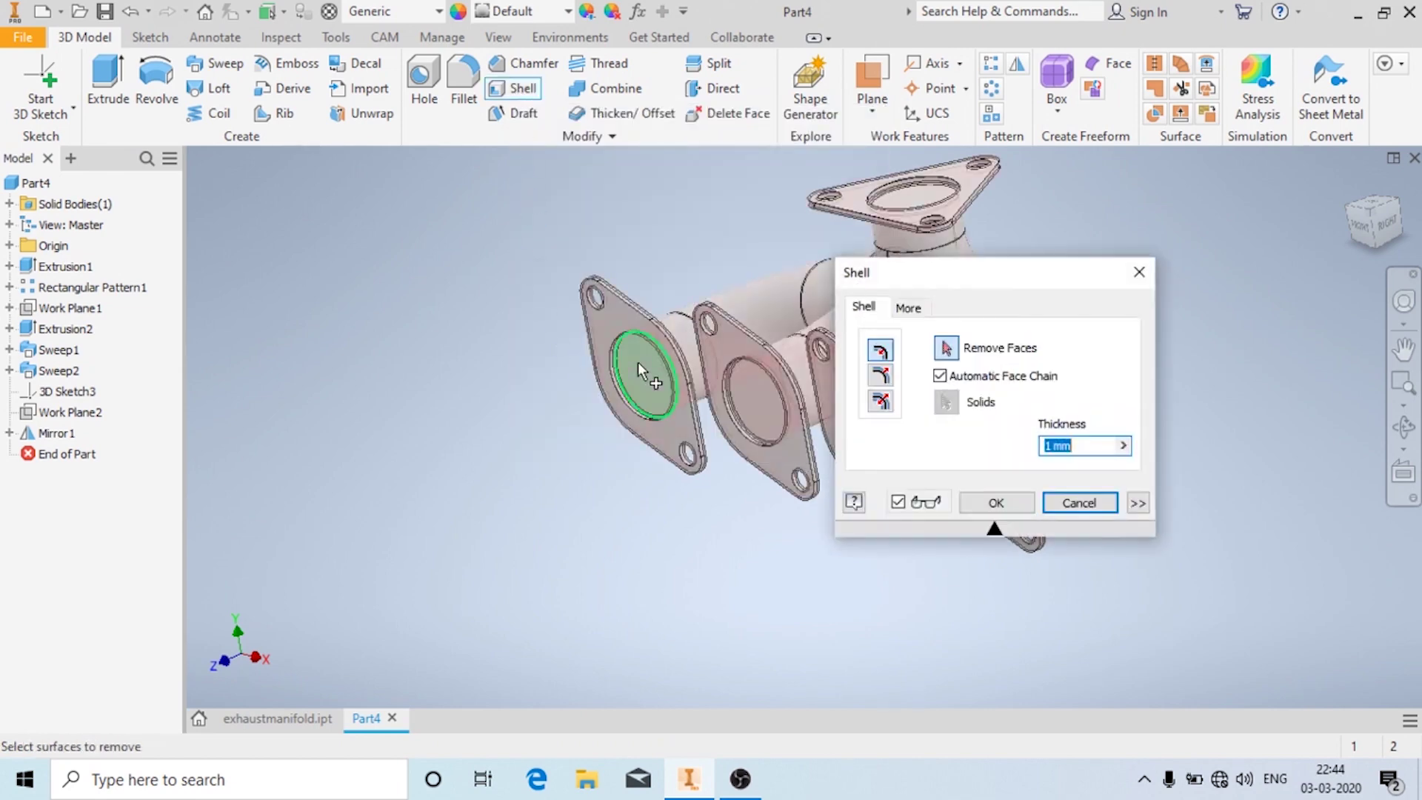
pyautogui.moveTo(985, 280); pyautogui.dragTo(1237, 255)
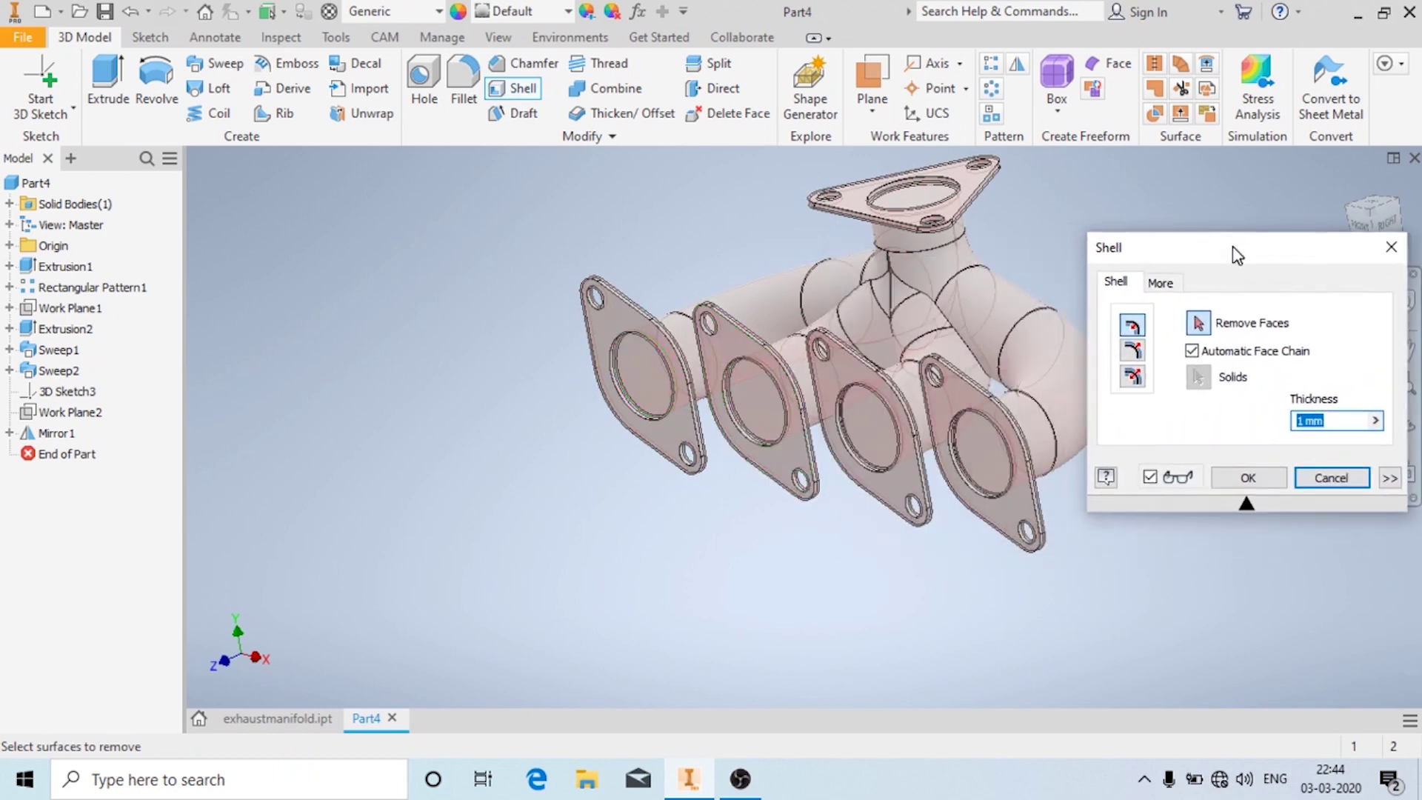
pyautogui.click(1208, 325)
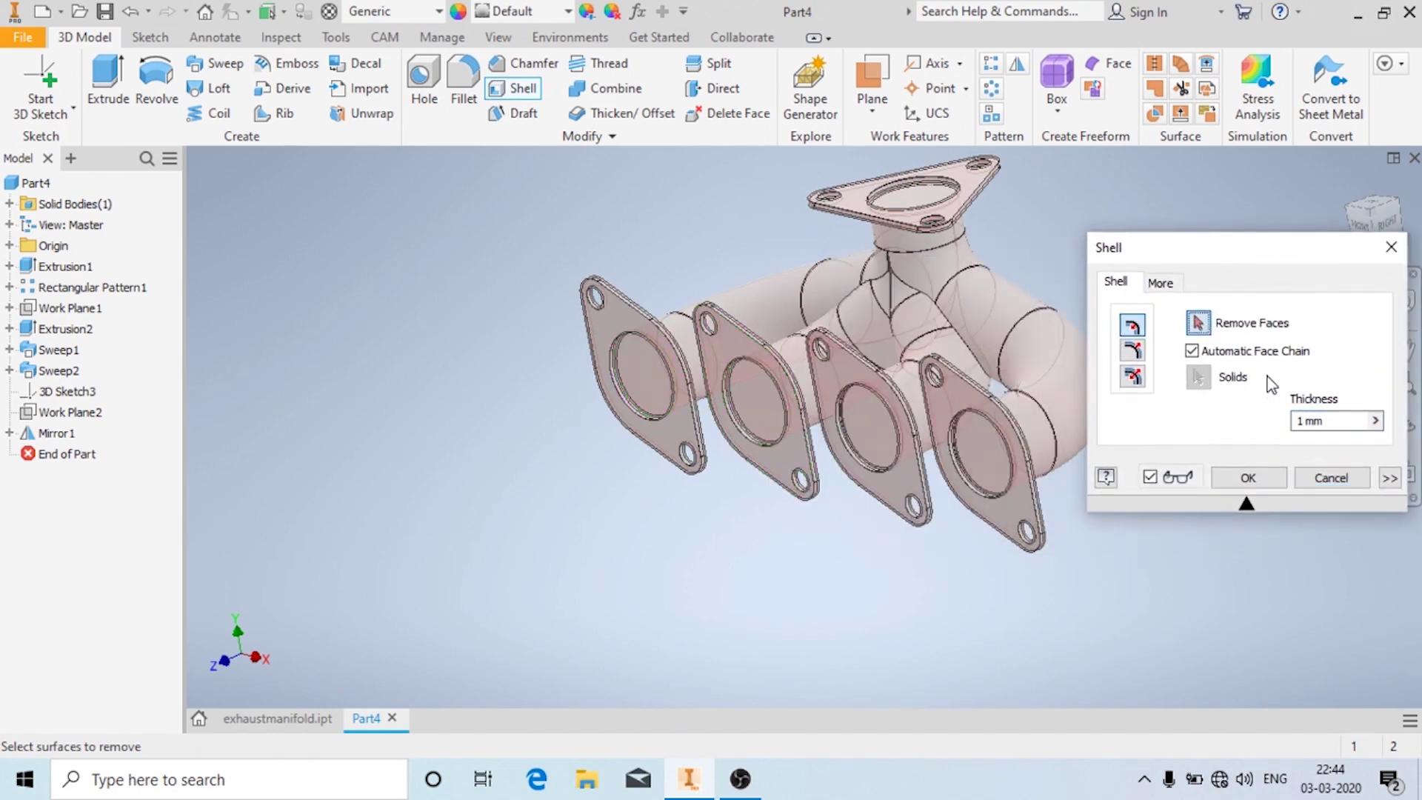
pyautogui.click(646, 367)
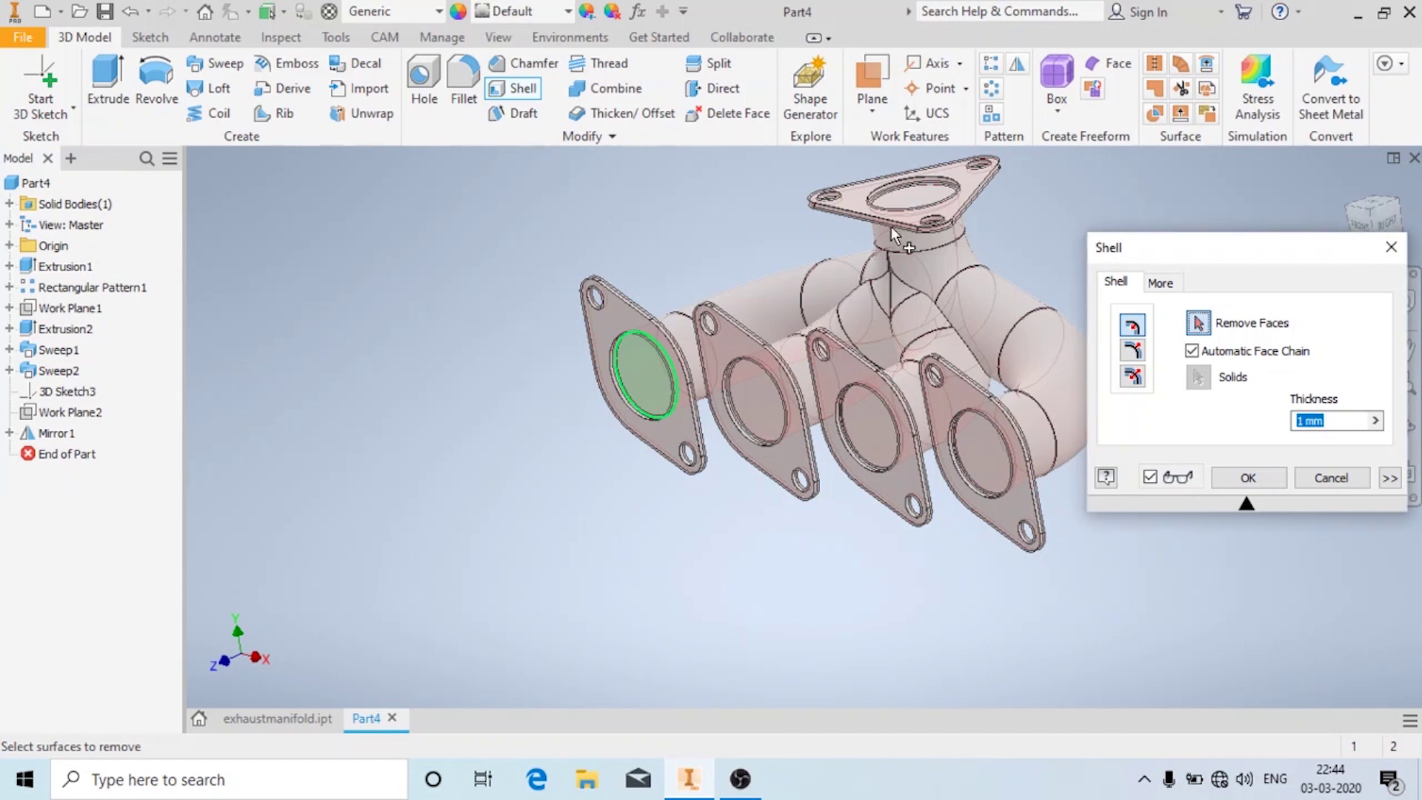
pyautogui.click(755, 396)
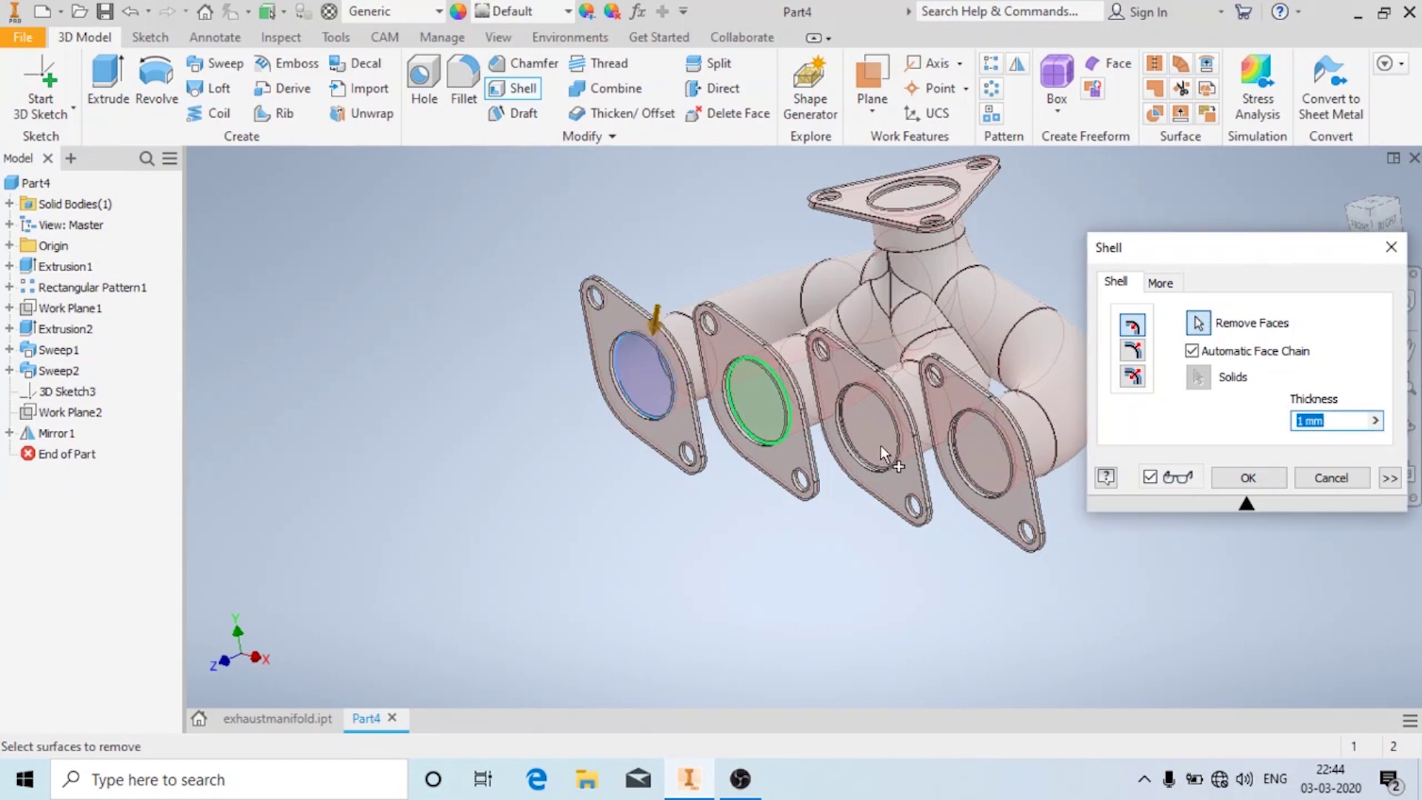
pyautogui.click(866, 424)
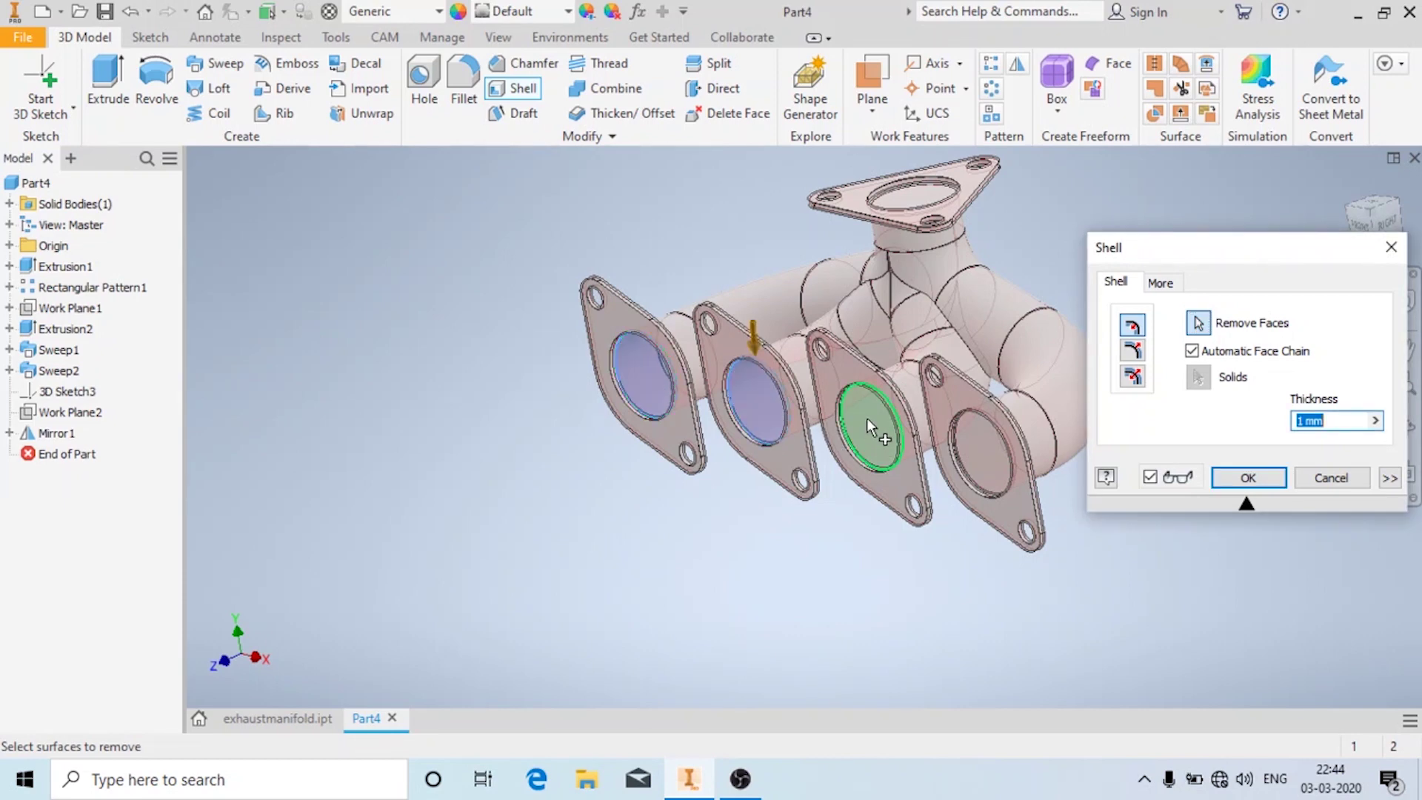
pyautogui.click(982, 464)
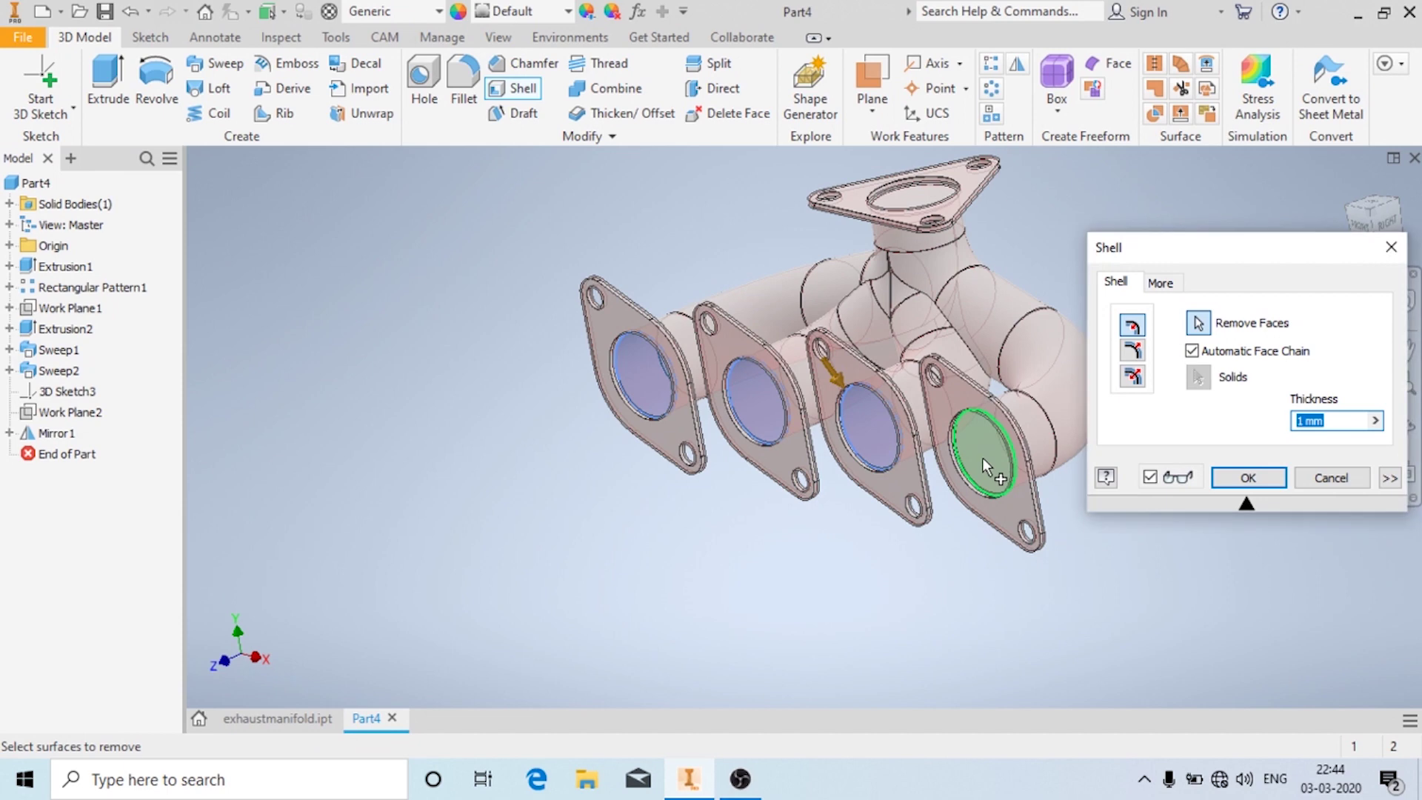
pyautogui.click(896, 187)
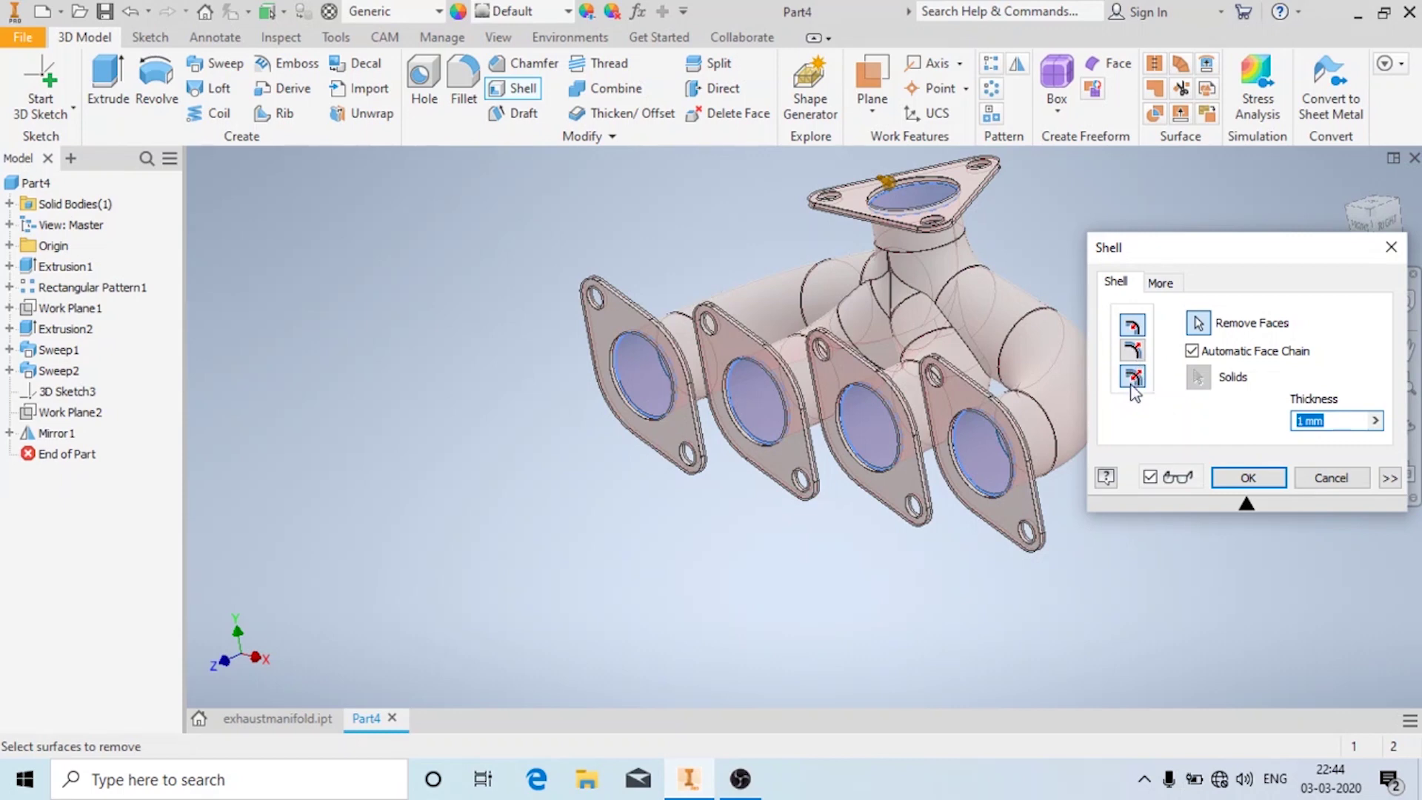
# - Set the shell direction to both sides with a thickness of 5 mm and create the shell
pyautogui.scroll(3, 1018, 409)
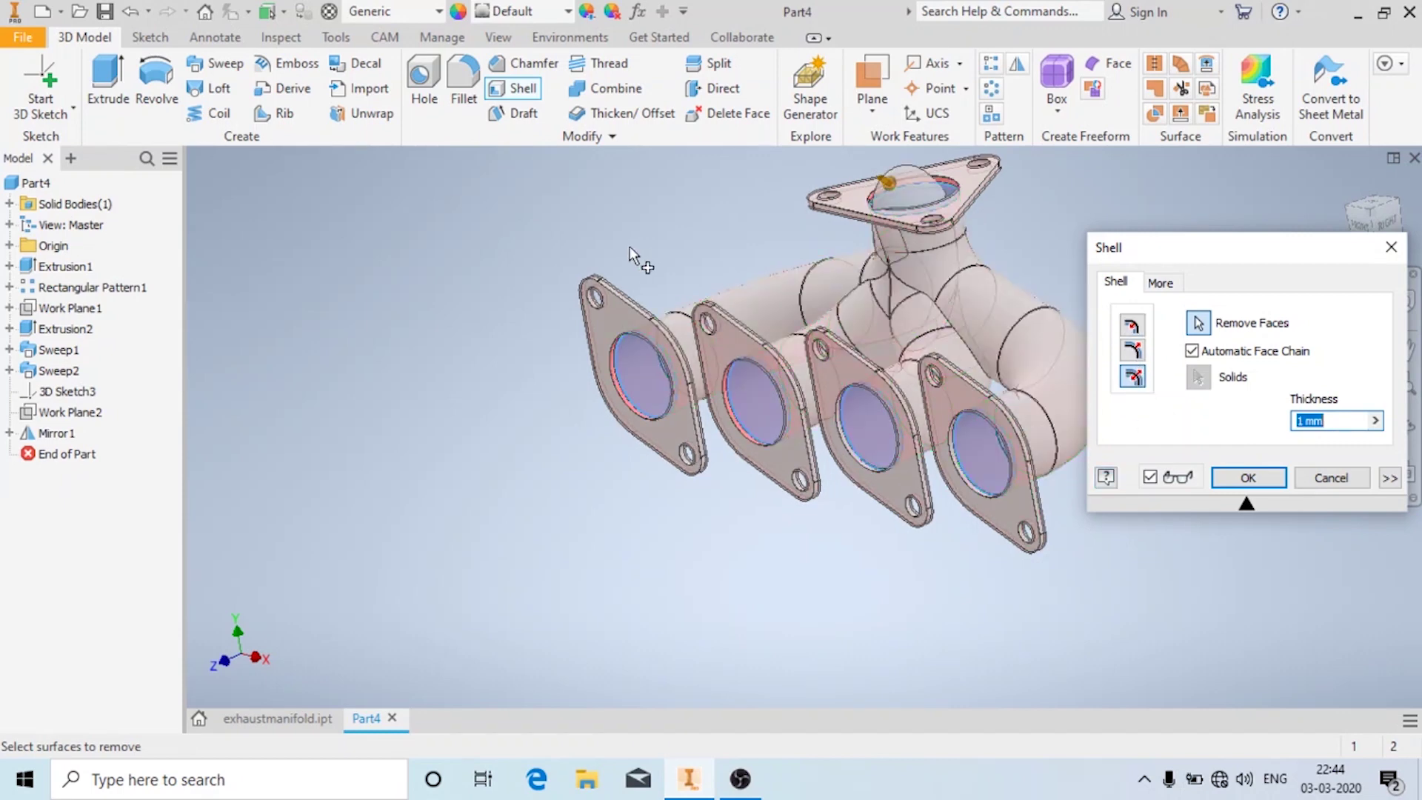
pyautogui.scroll(-4, 881, 289)
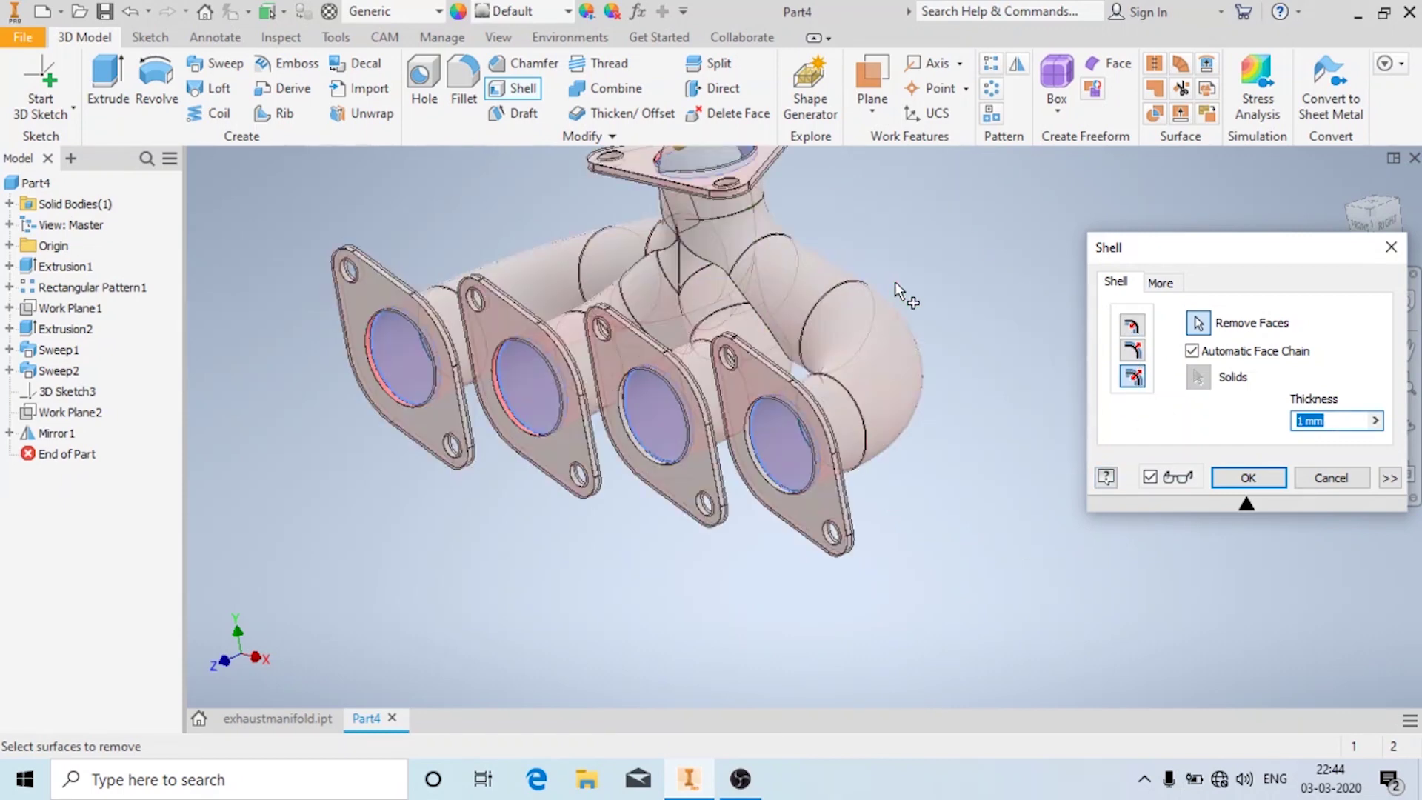
pyautogui.click(1326, 423)
pyautogui.write('5')
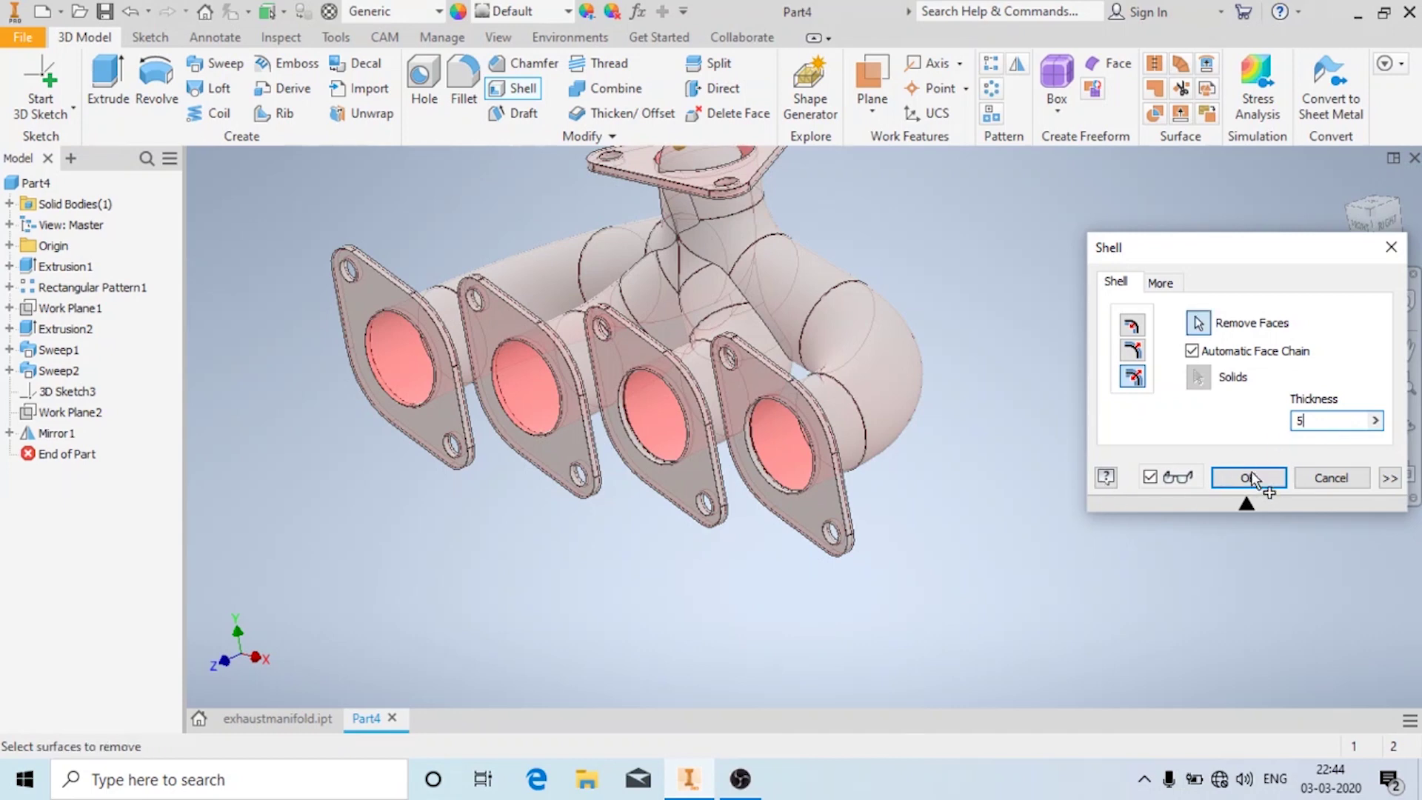
pyautogui.click(1262, 472)
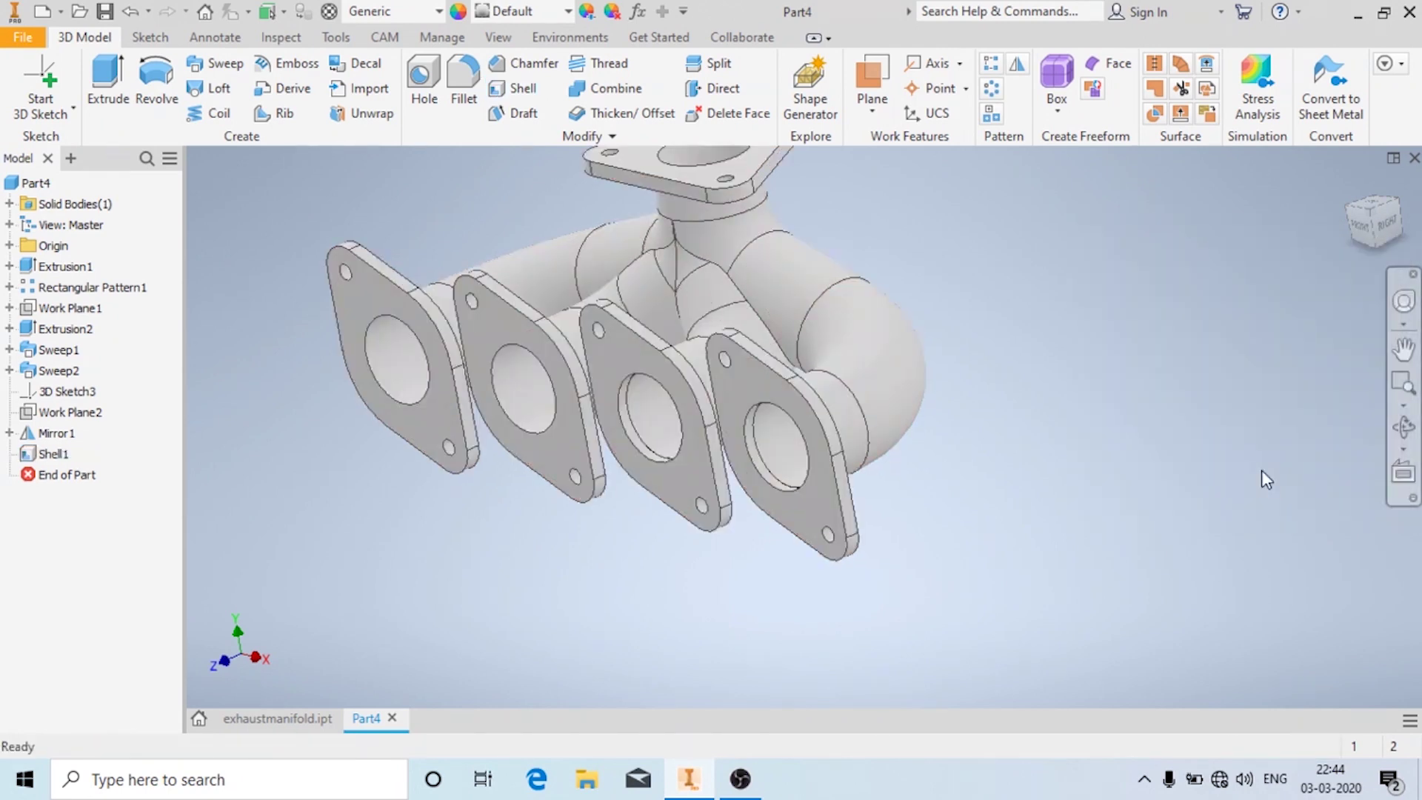
pyautogui.keyDown('shift'); pyautogui.moveTo(1260, 470); pyautogui.dragTo(1036, 476, button='middle'); pyautogui.keyUp('shift')
pyautogui.scroll(5, 1015, 451)
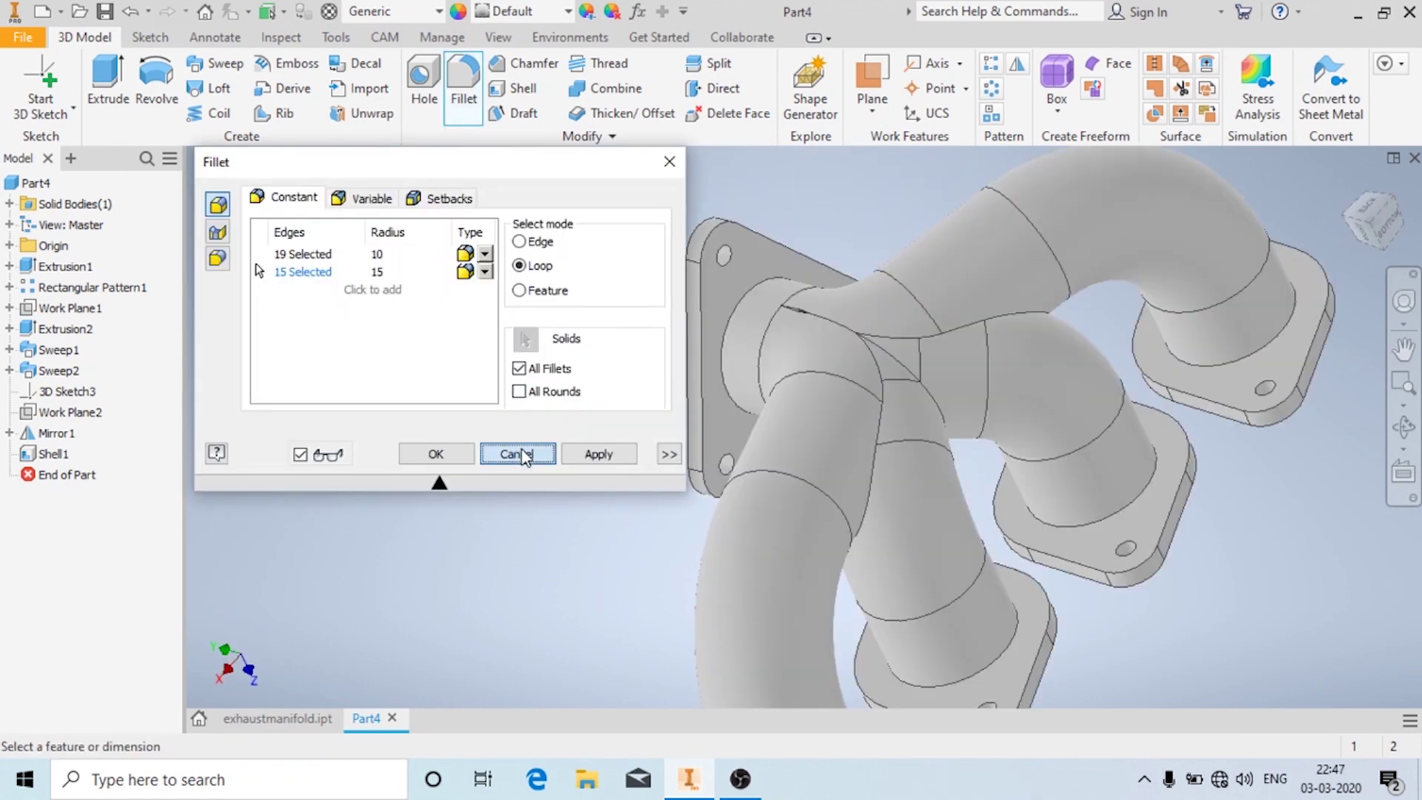
pyautogui.click(520, 453)
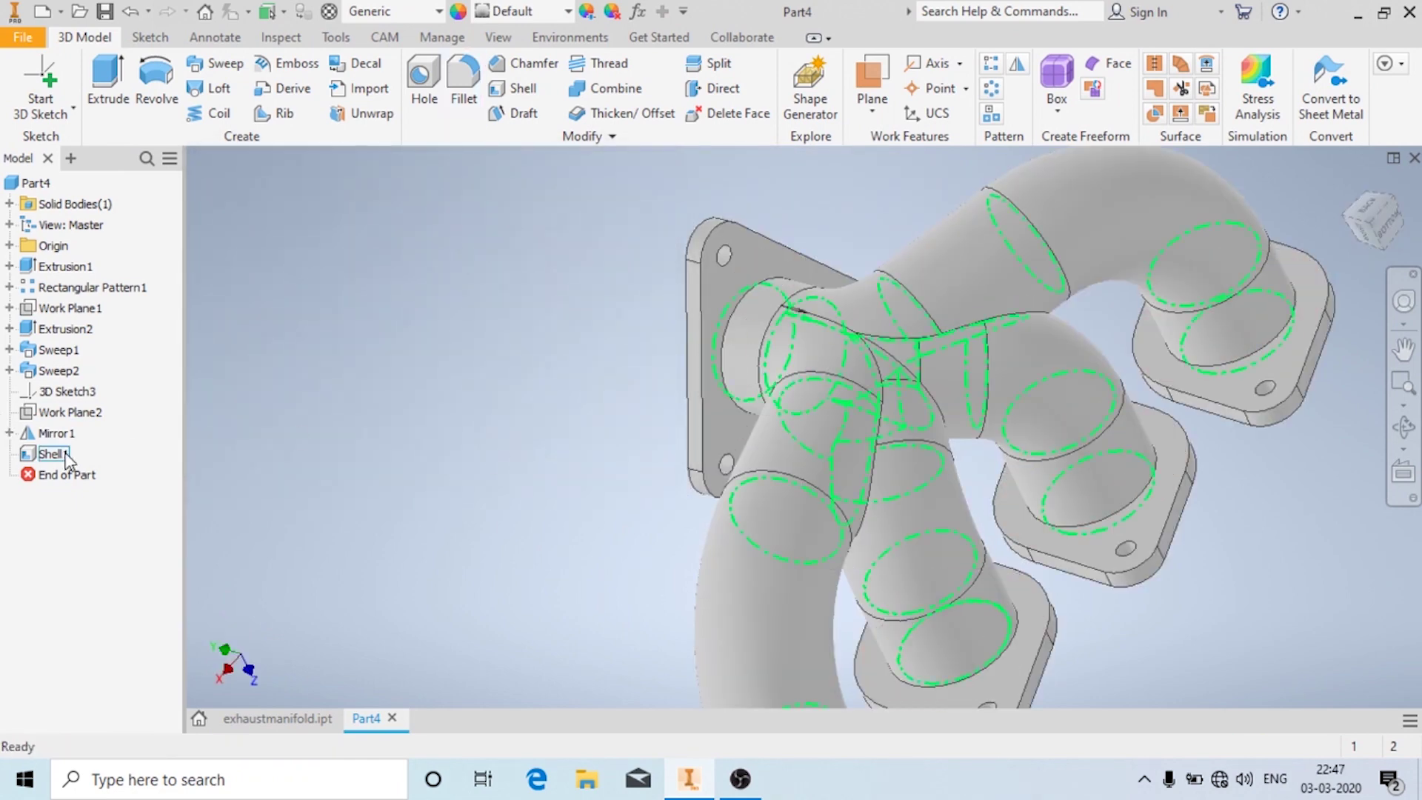
# - Fillet the five circular edges where the pipes meet the outlet flange and the four inlet flanges with a 10 mm radius
pyautogui.click(462, 95)
pyautogui.write('10')
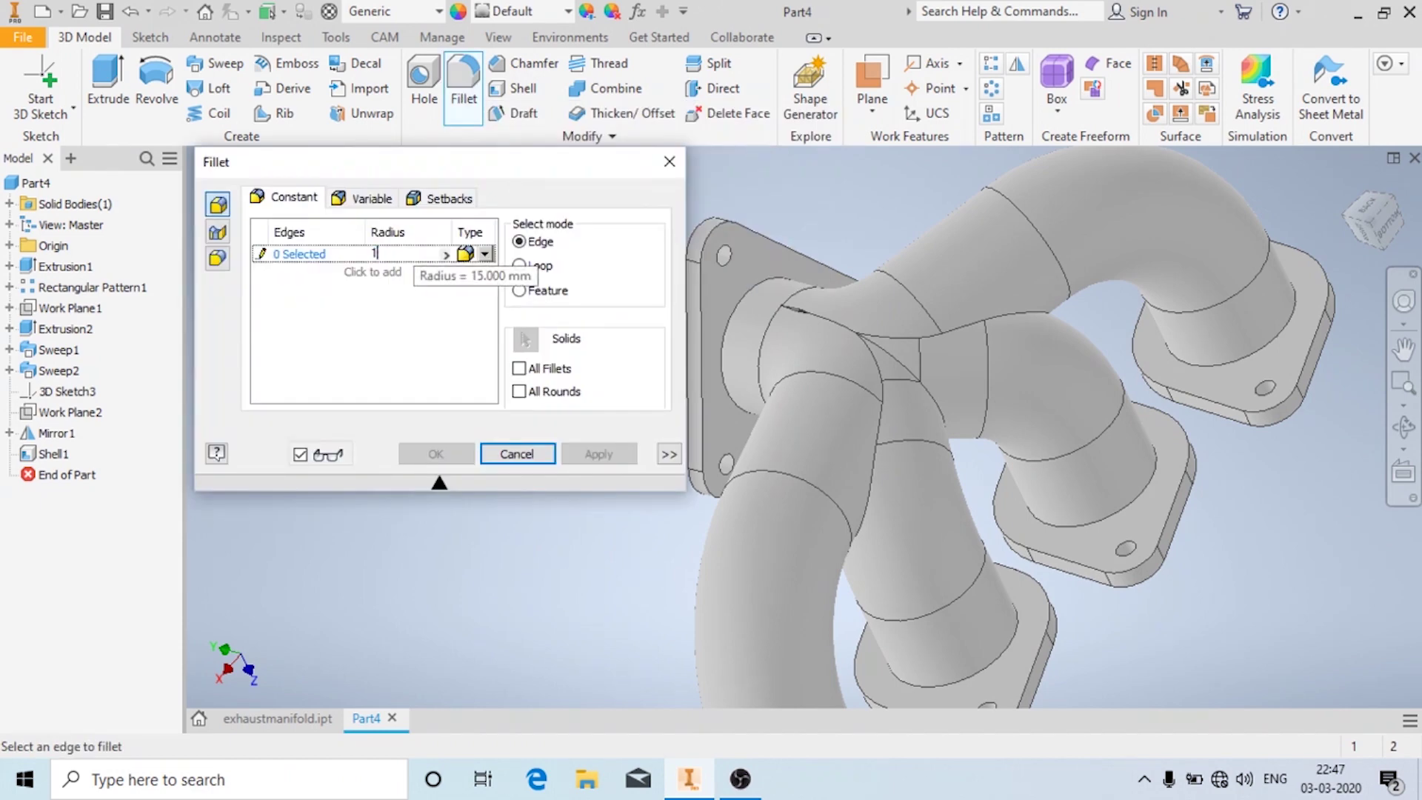
pyautogui.click(767, 279)
pyautogui.click(1289, 348)
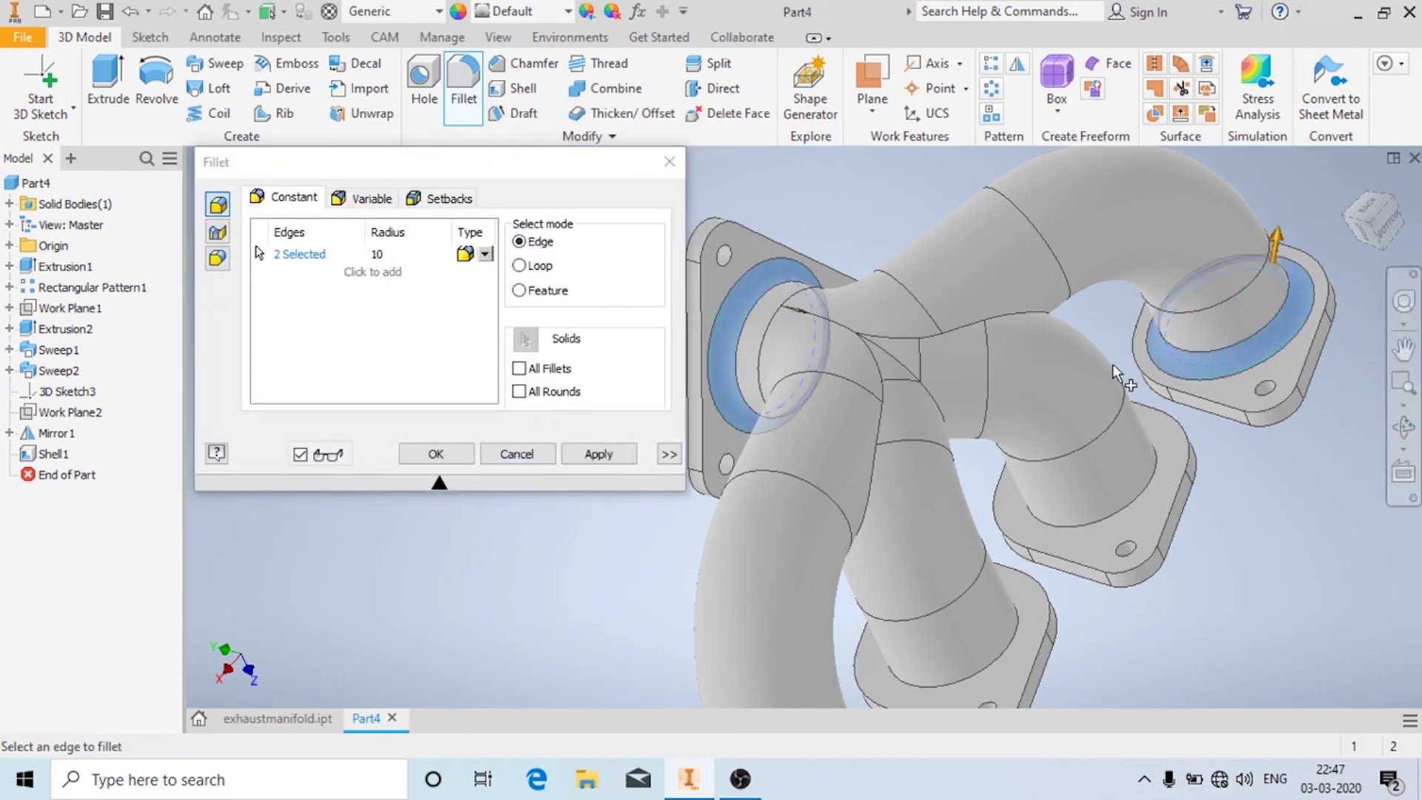
pyautogui.click(1118, 515)
pyautogui.click(956, 670)
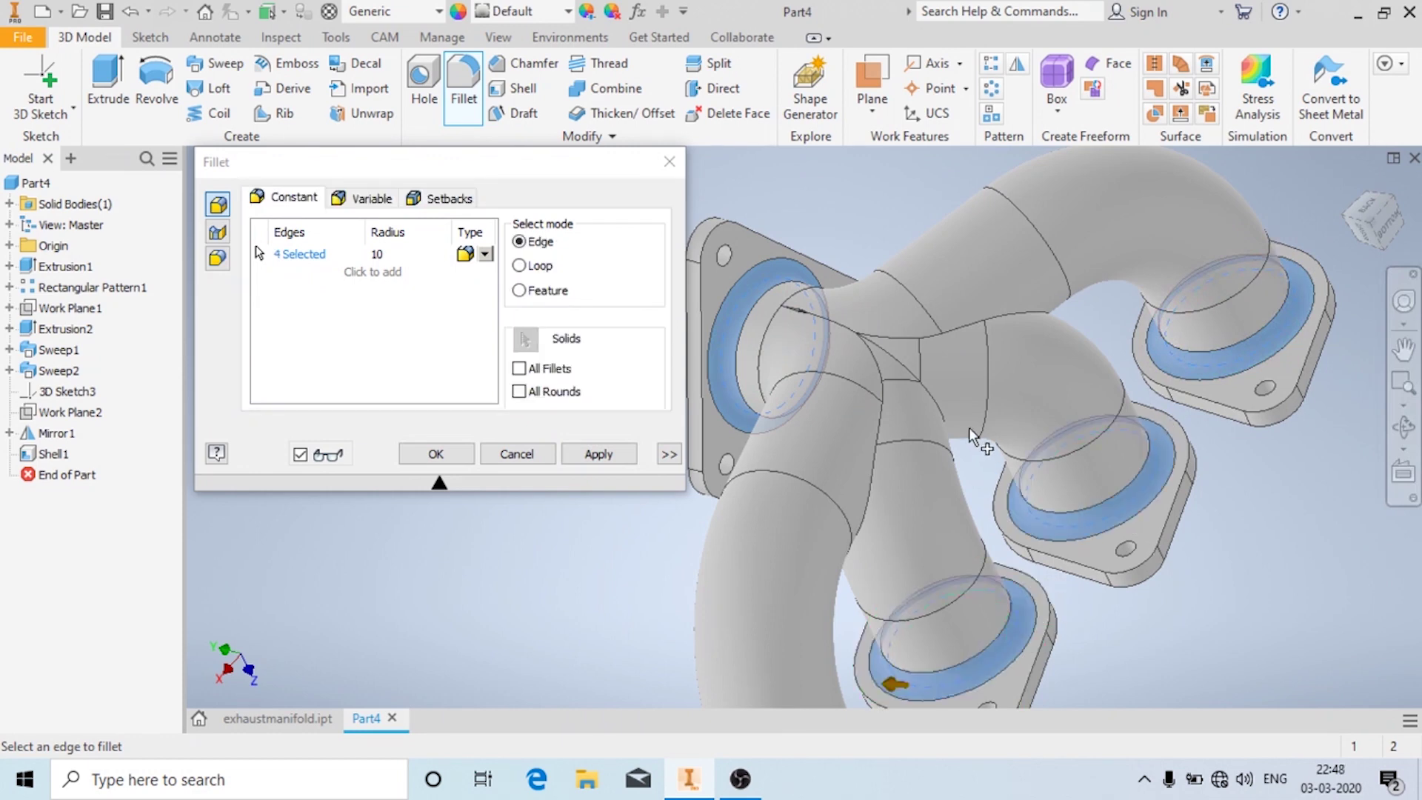
pyautogui.scroll(-4, 948, 651)
pyautogui.click(932, 545)
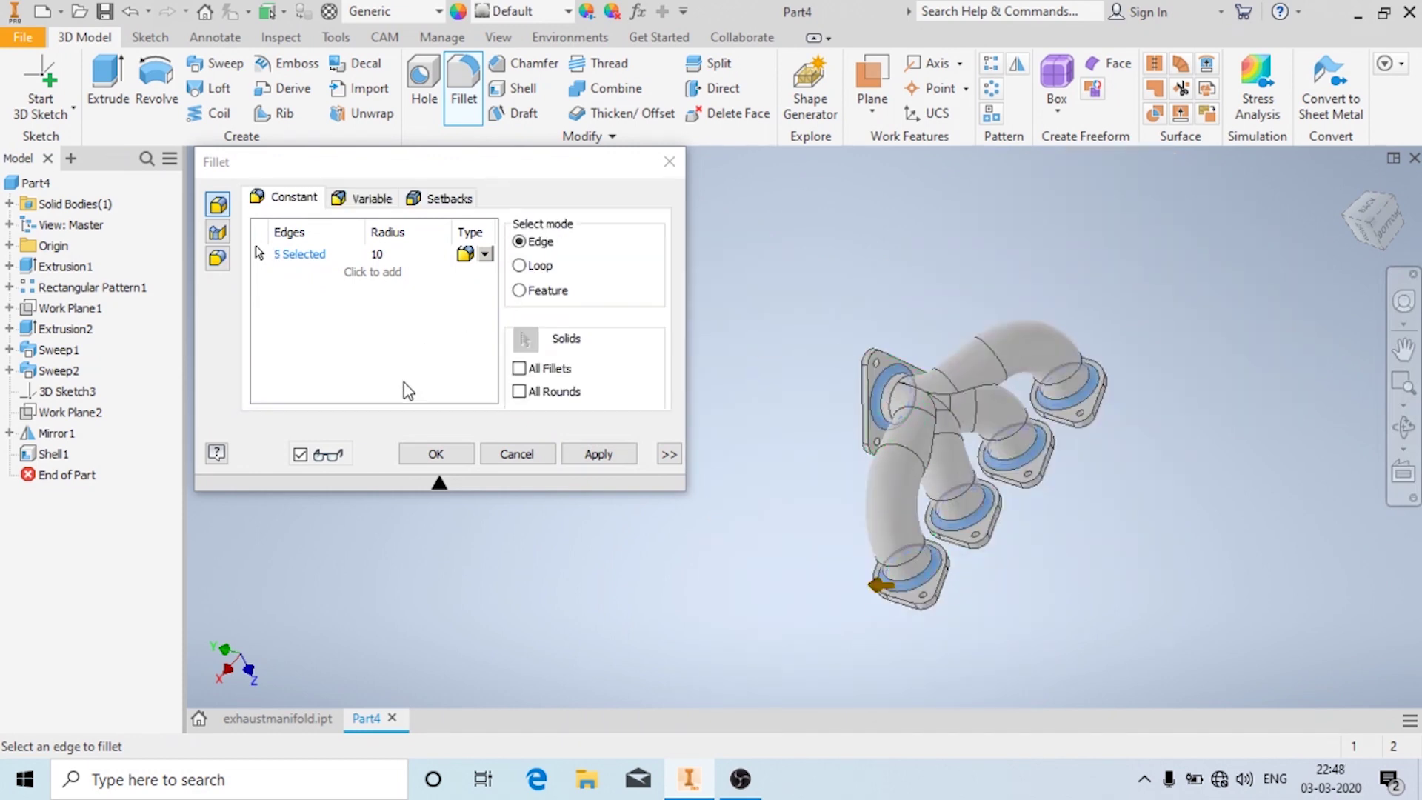
pyautogui.click(600, 454)
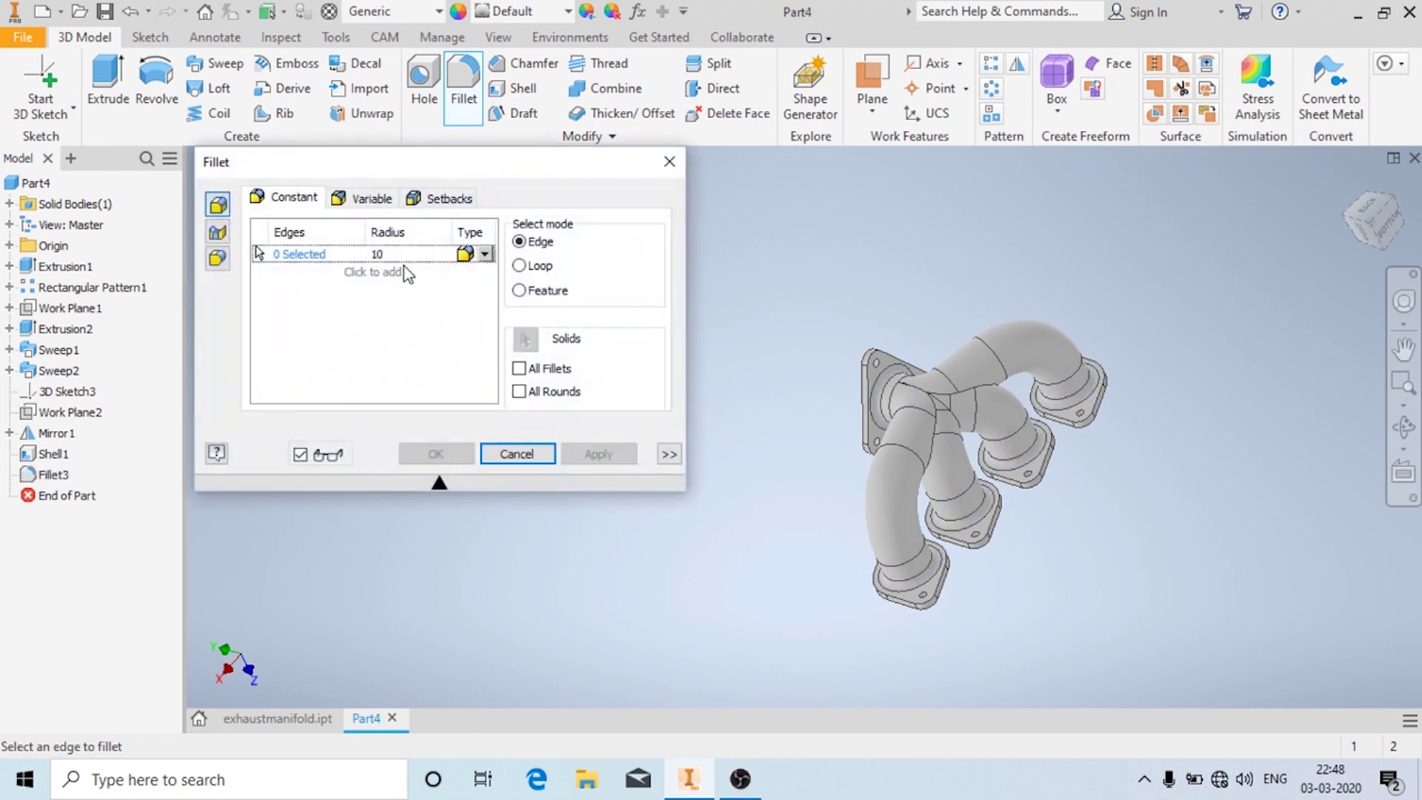
pyautogui.doubleClick(400, 254)
pyautogui.write('2')
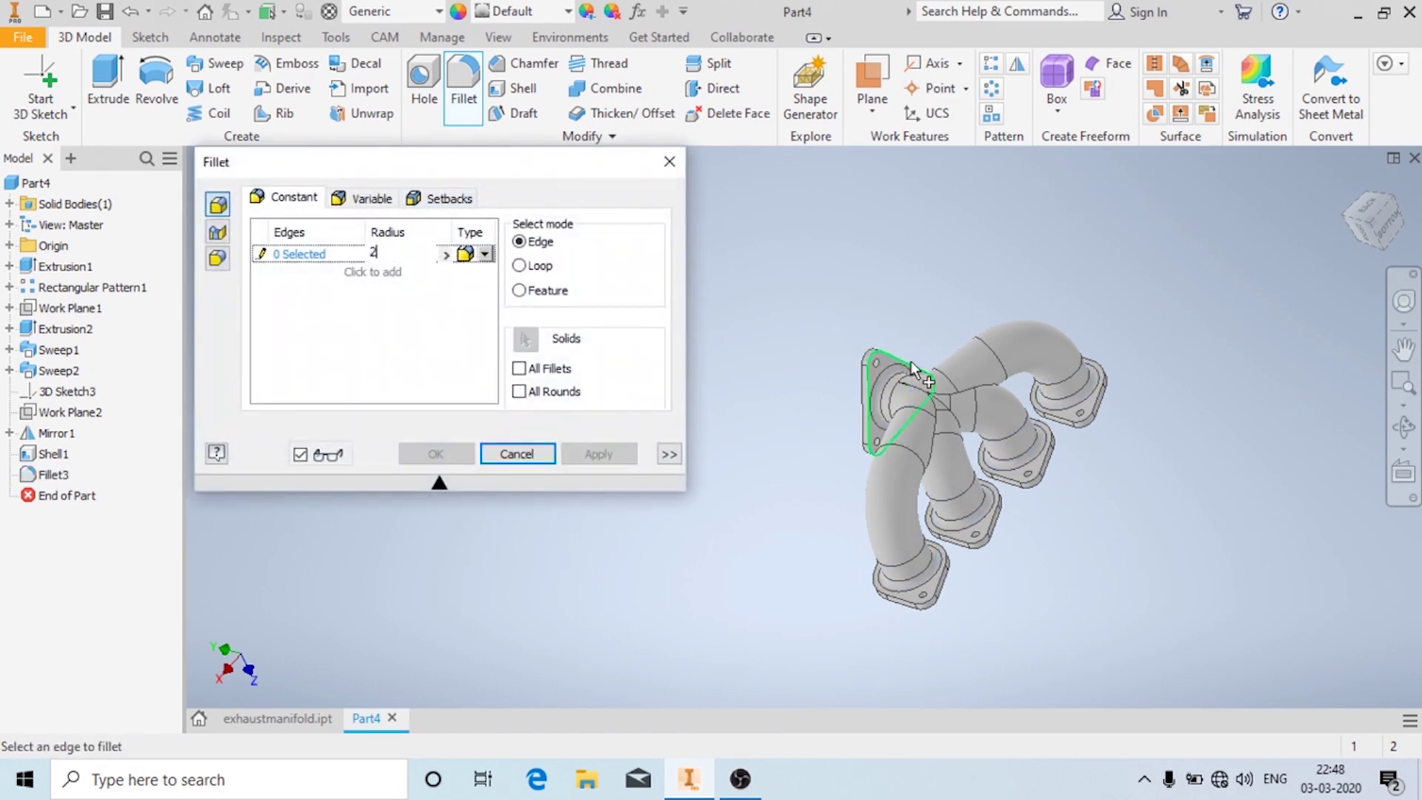
pyautogui.scroll(5, 896, 362)
pyautogui.click(860, 364)
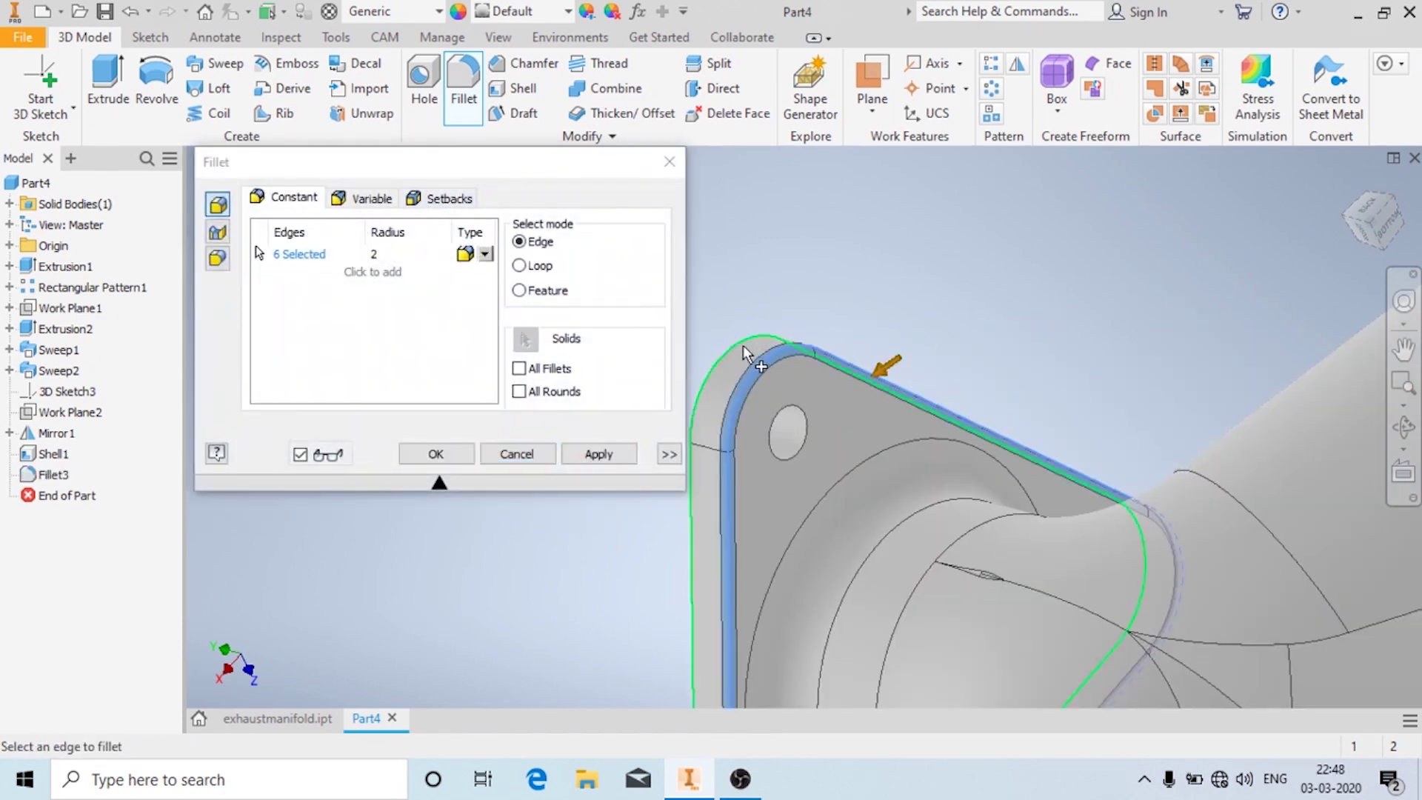
pyautogui.click(743, 354)
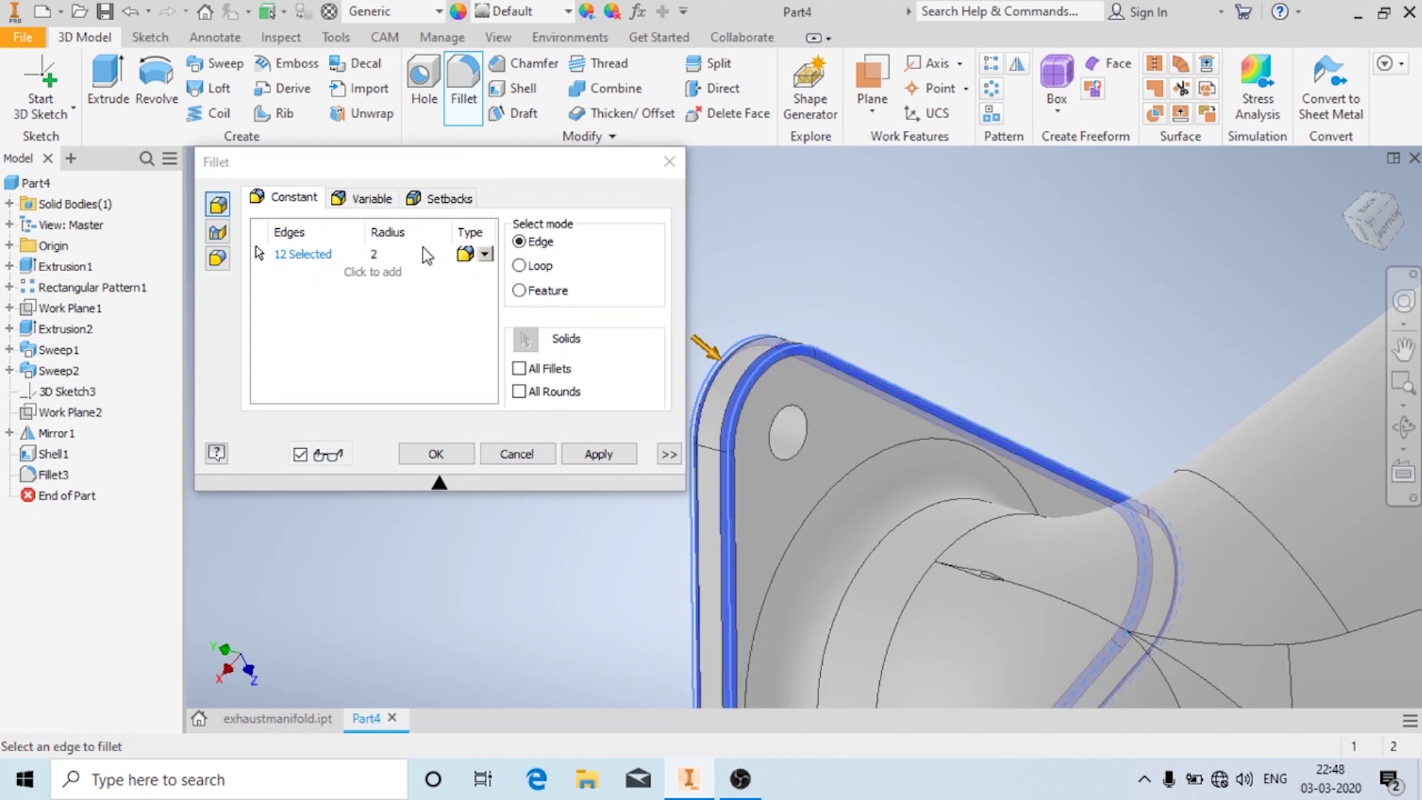
pyautogui.click(485, 254)
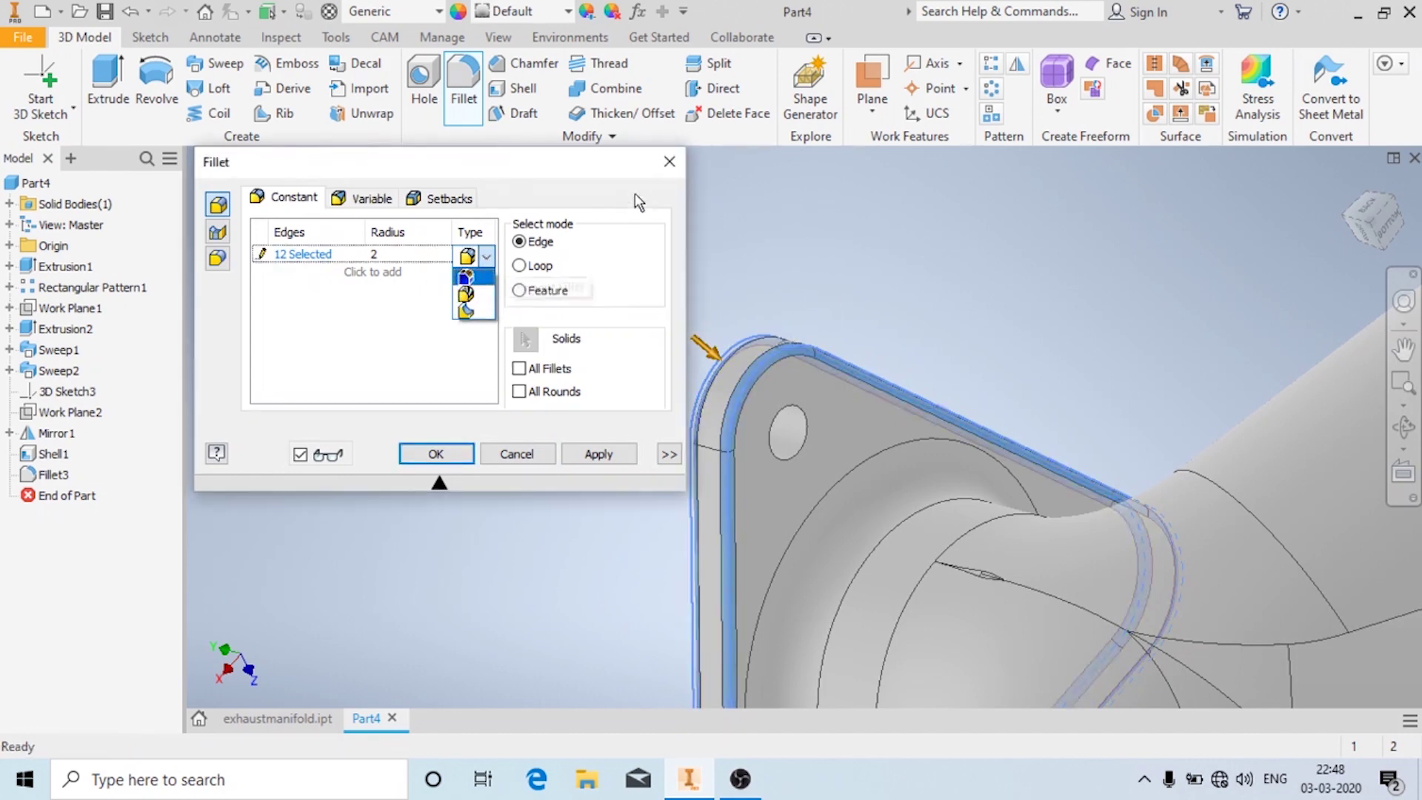
pyautogui.click(465, 284)
pyautogui.click(671, 165)
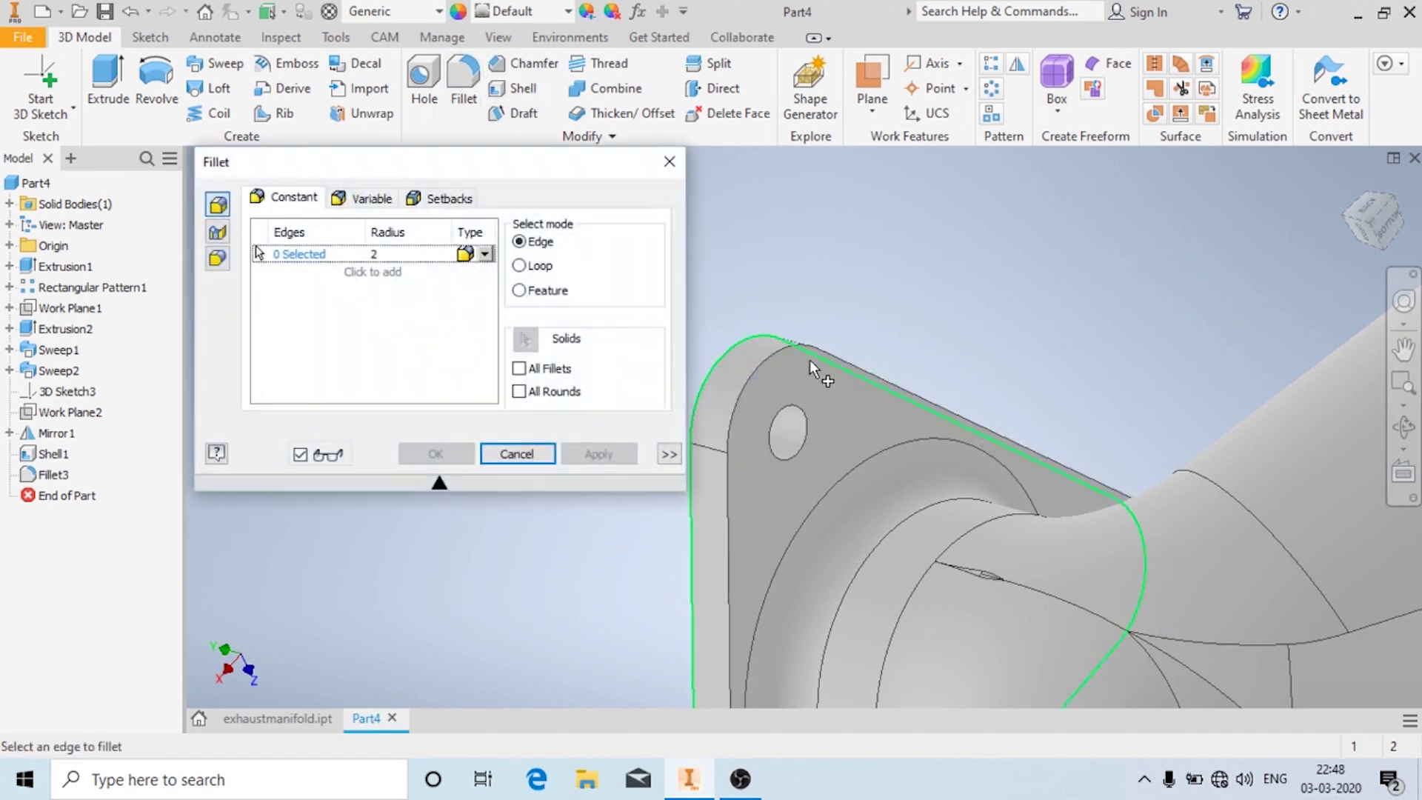
# - Fillet the pipe-side outer edges of the triangular outlet flange and all four inlet flanges with a 2 mm radius
pyautogui.click(823, 349)
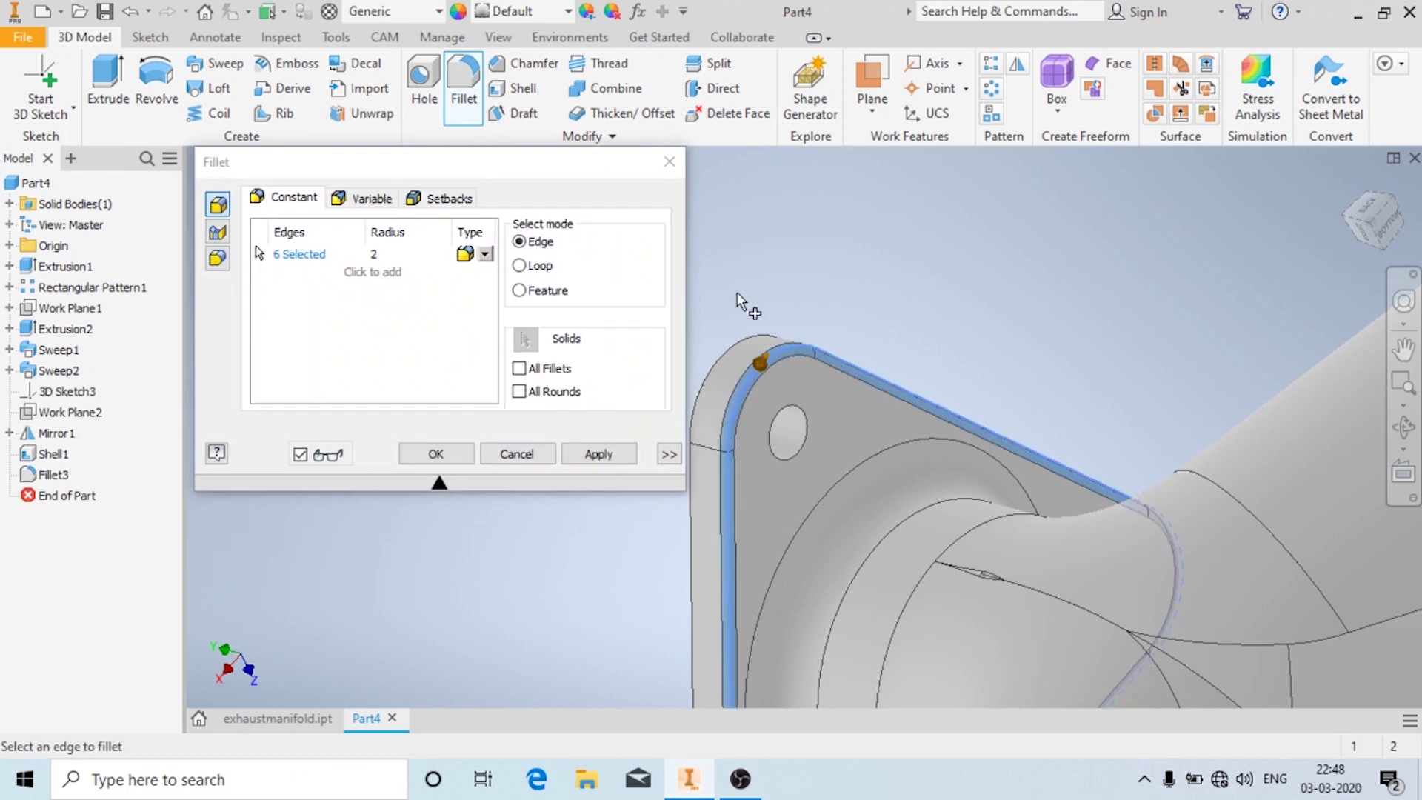
pyautogui.scroll(-5, 800, 304)
pyautogui.scroll(8, 840, 455)
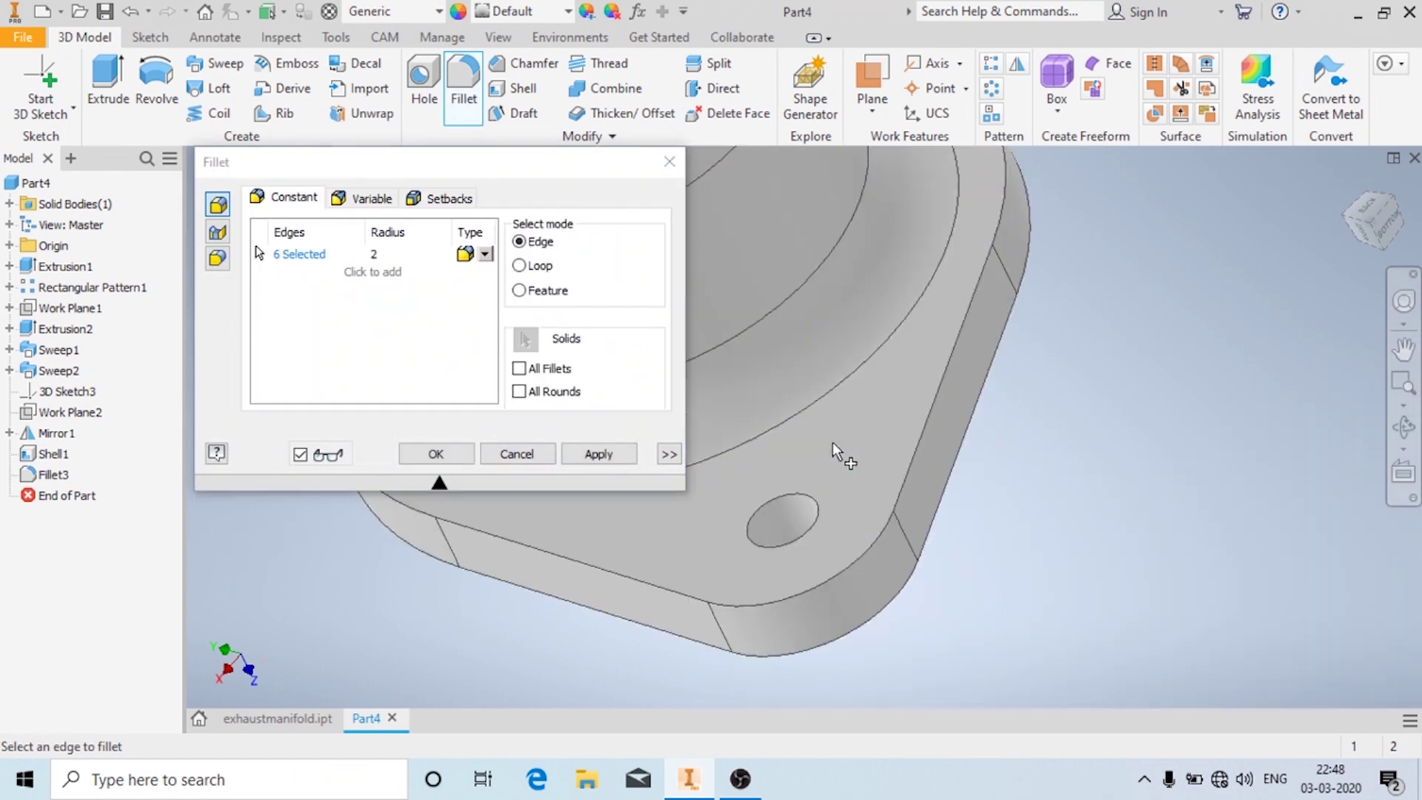
pyautogui.click(926, 448)
pyautogui.scroll(-5, 926, 448)
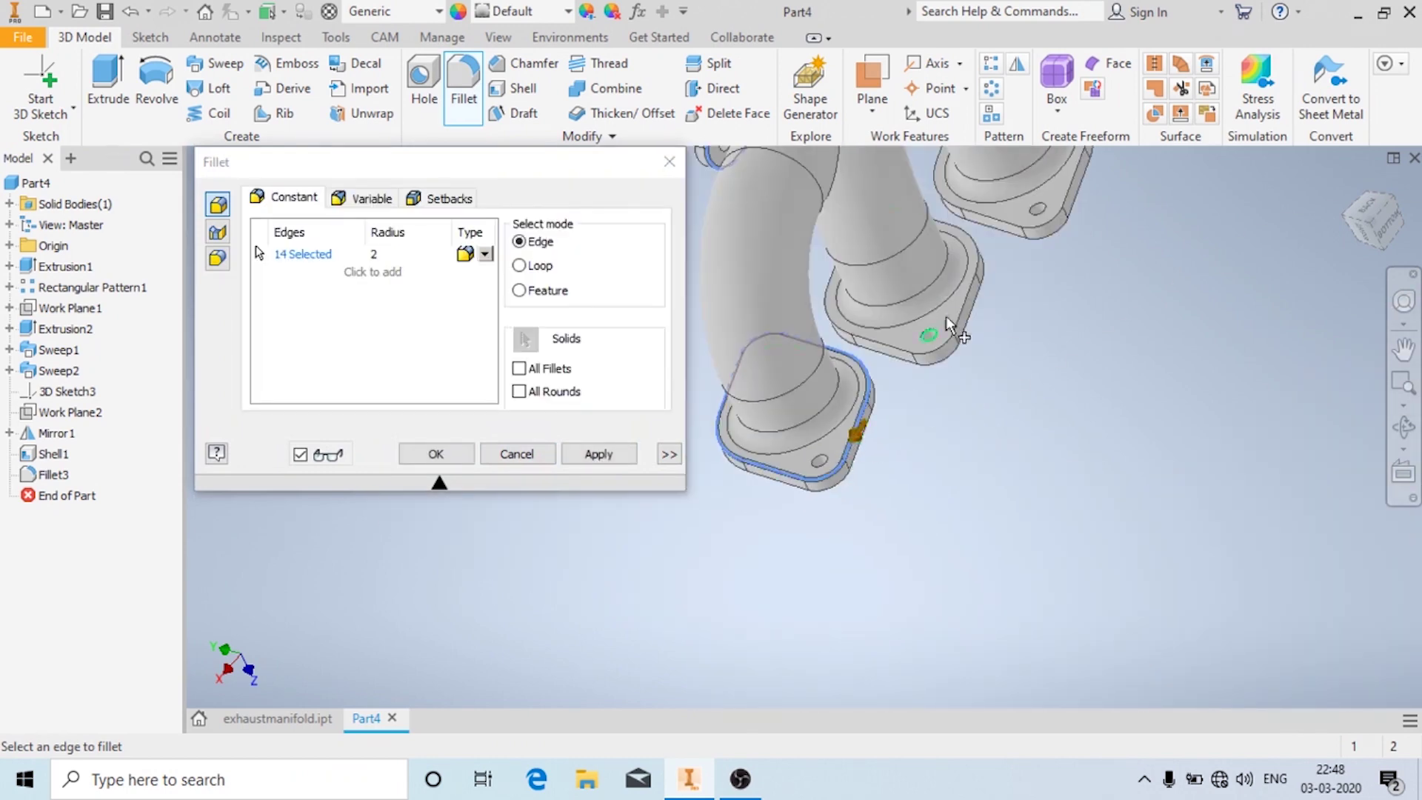
pyautogui.scroll(6, 982, 263)
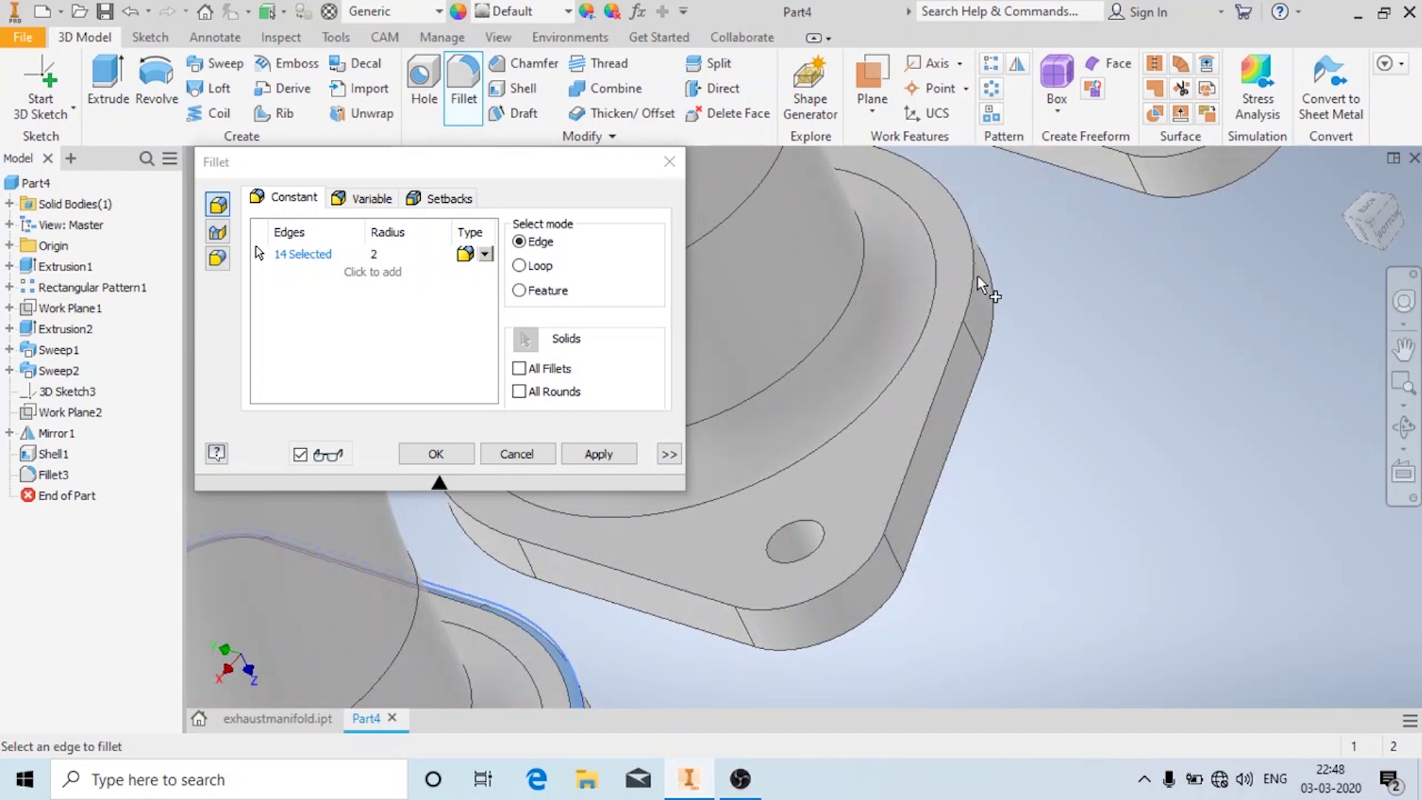
pyautogui.click(963, 343)
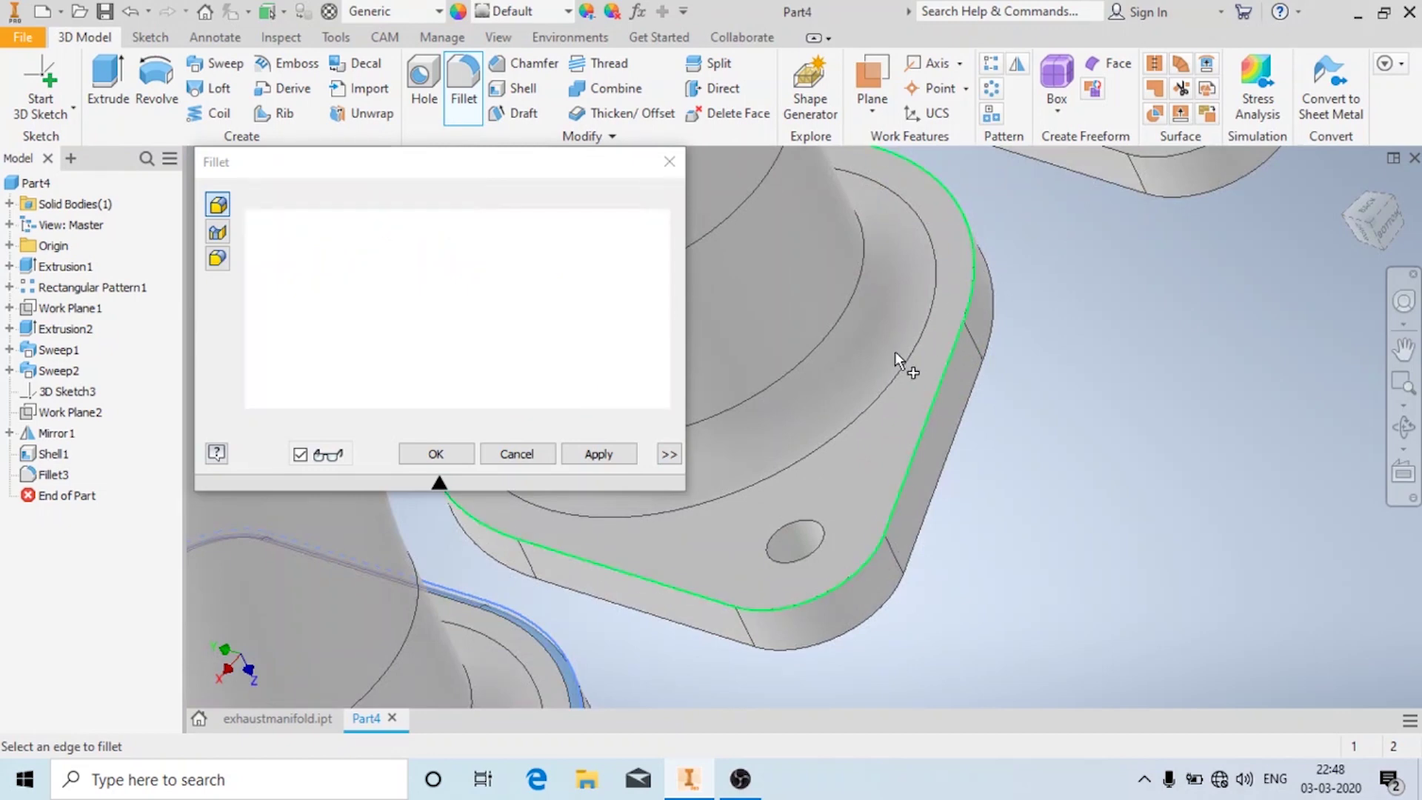
pyautogui.scroll(-5, 979, 287)
pyautogui.click(1011, 252)
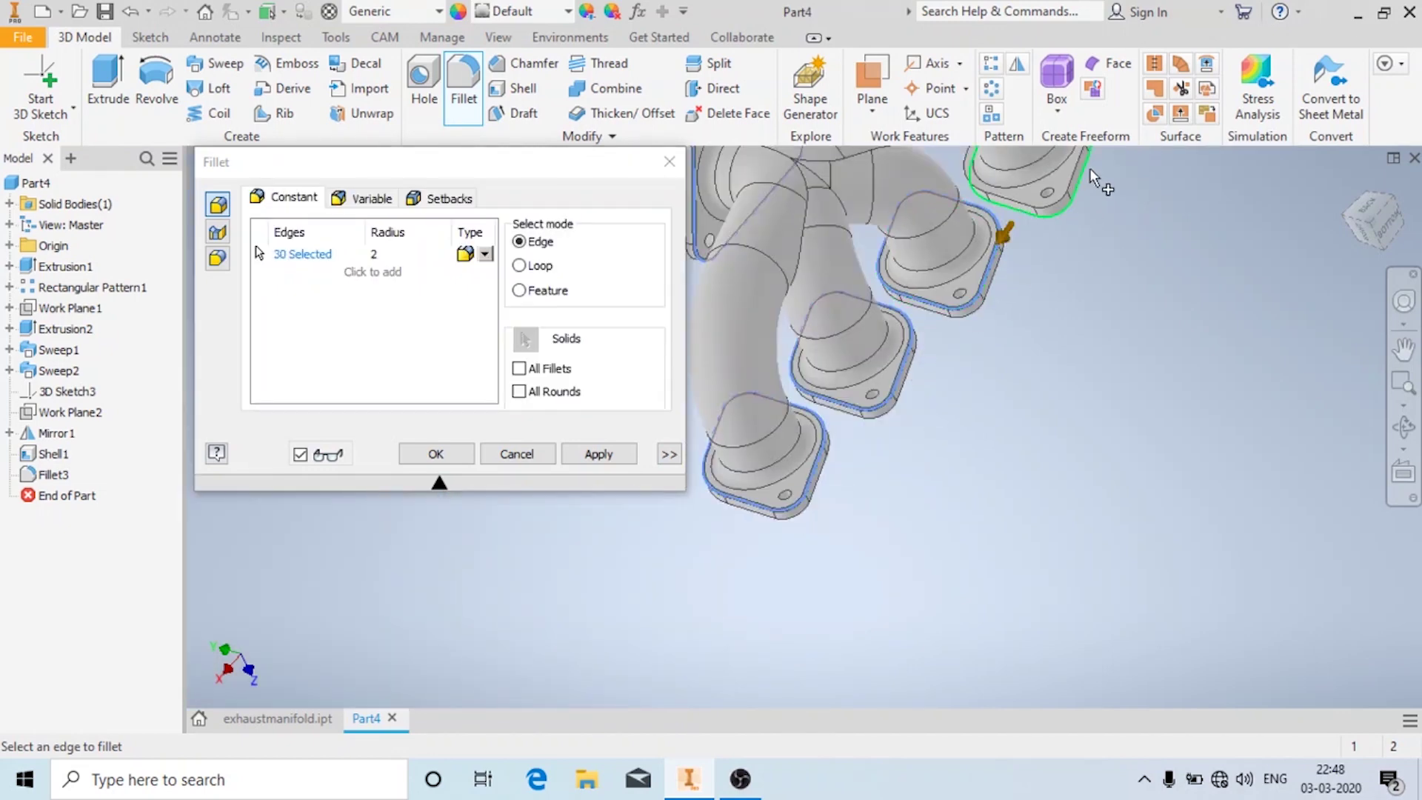
pyautogui.click(1076, 177)
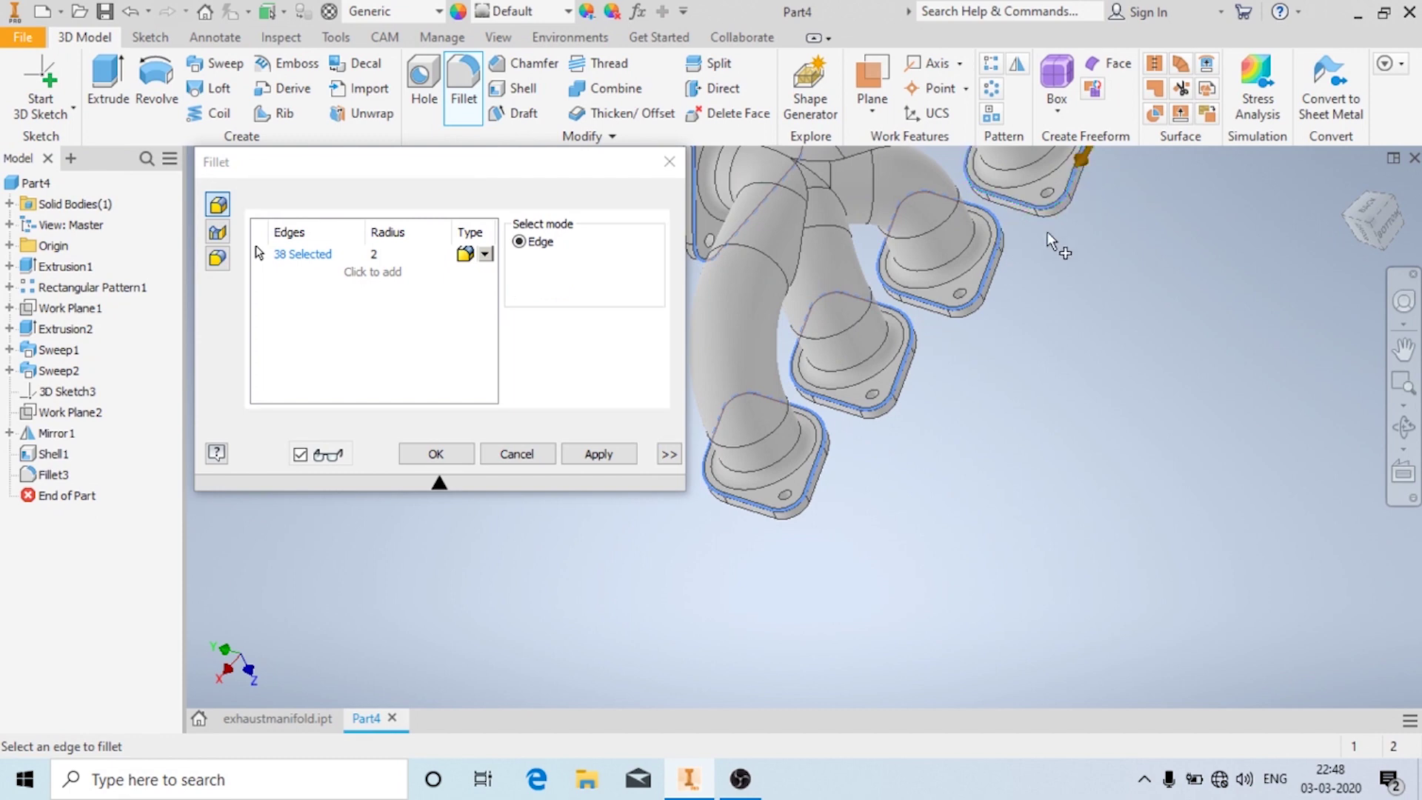
pyautogui.click(598, 453)
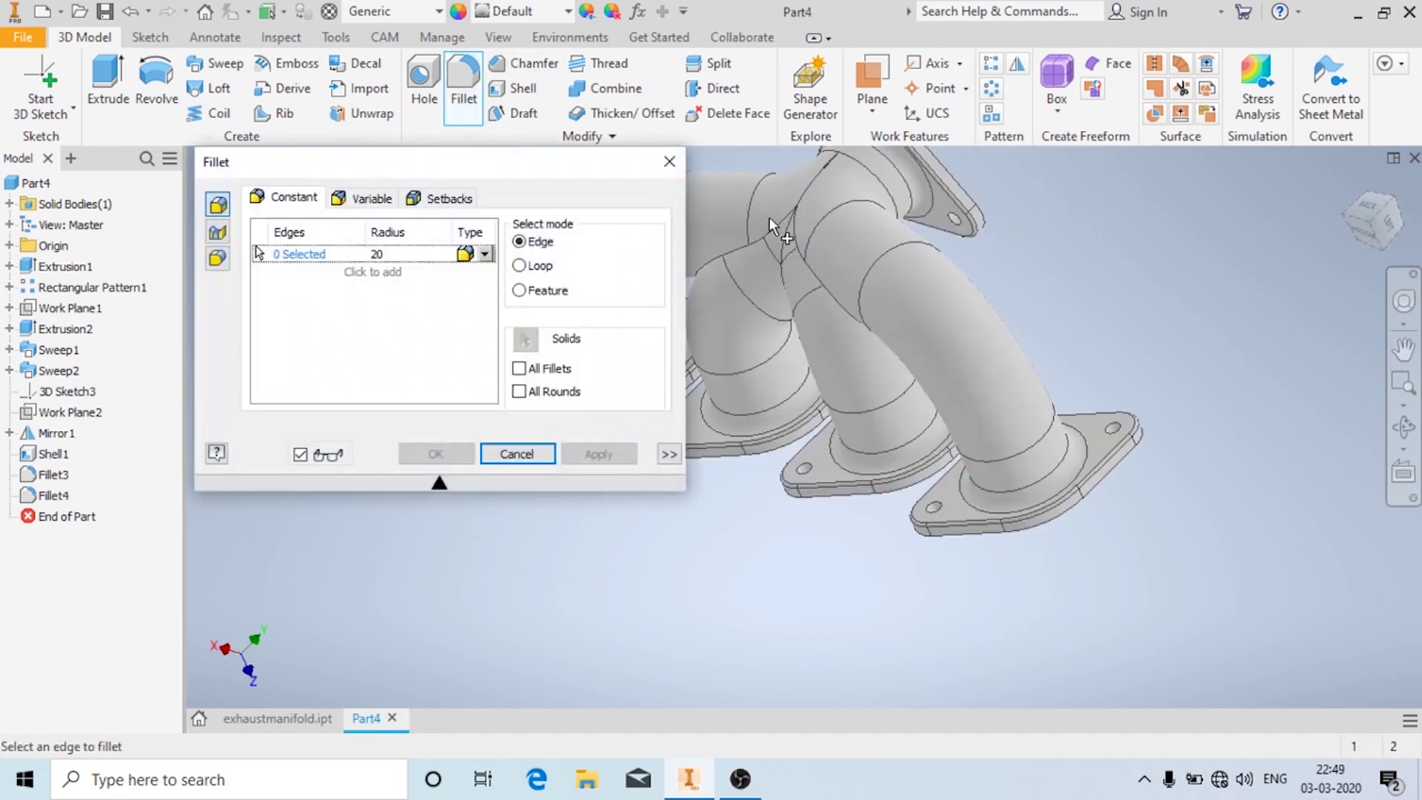
# - Try to fillet the edge loops where the pipes merge, using loop selection and a 20 mm radius
pyautogui.click(521, 266)
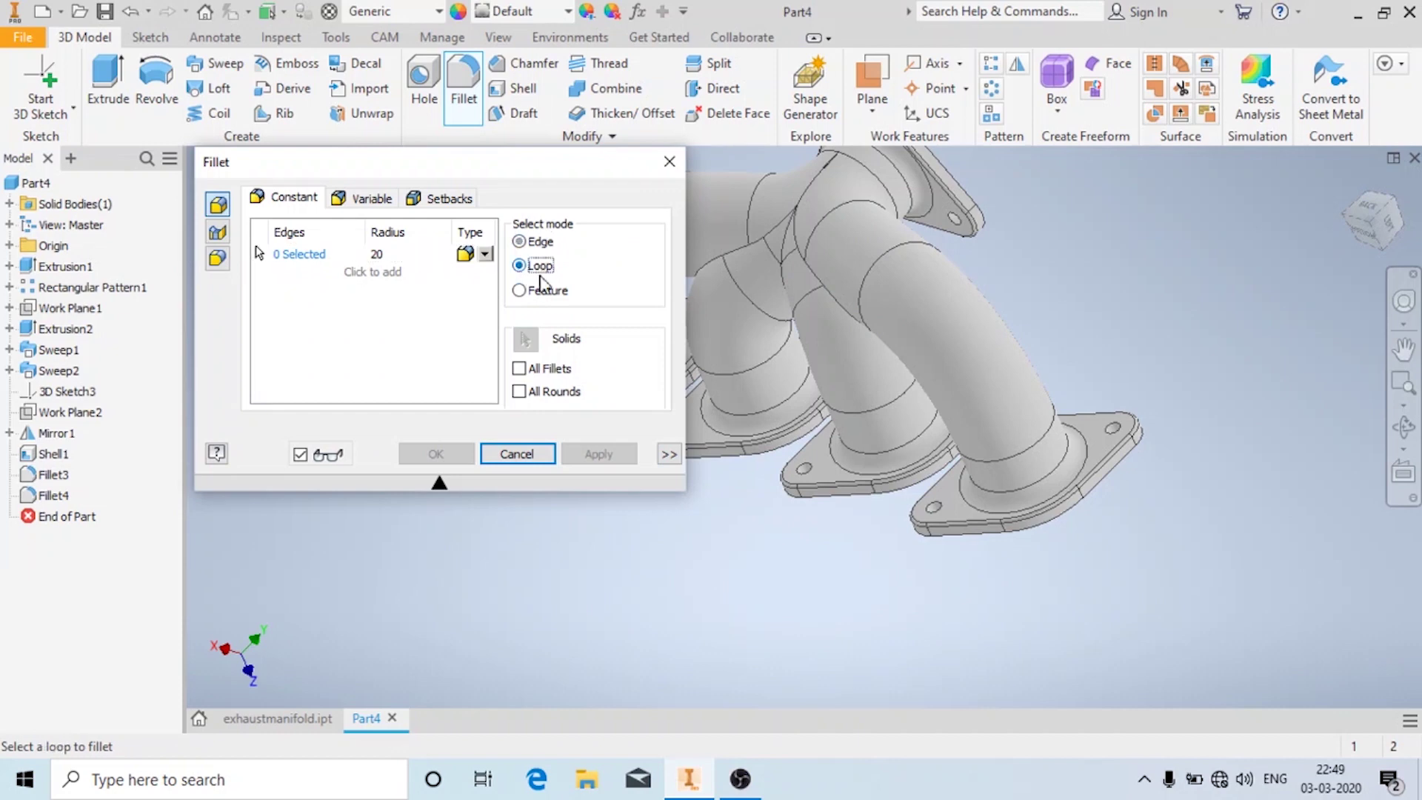
pyautogui.click(813, 280)
pyautogui.keyDown('shift'); pyautogui.moveTo(1029, 237); pyautogui.dragTo(1127, 216, button='middle'); pyautogui.keyUp('shift')
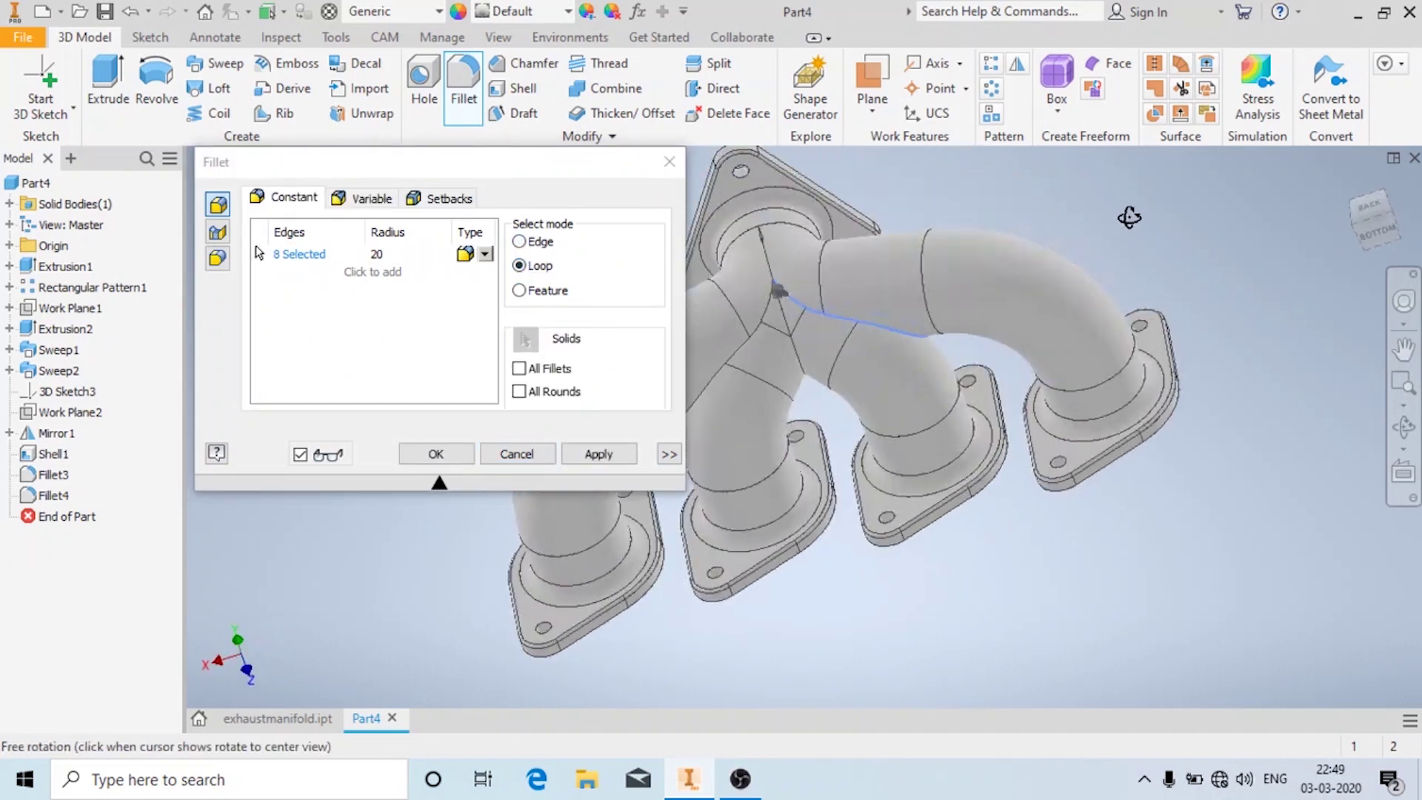
pyautogui.click(795, 354)
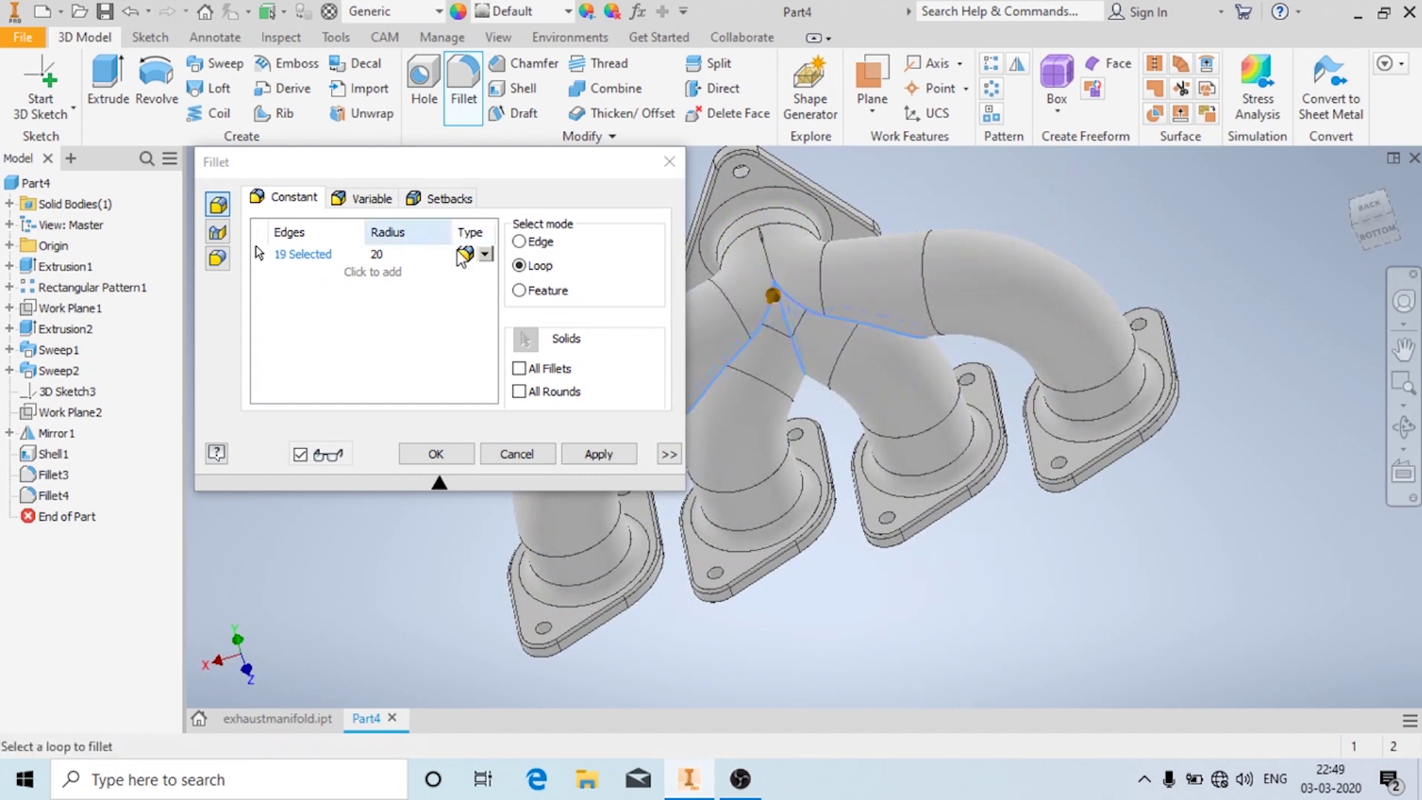
pyautogui.click(597, 451)
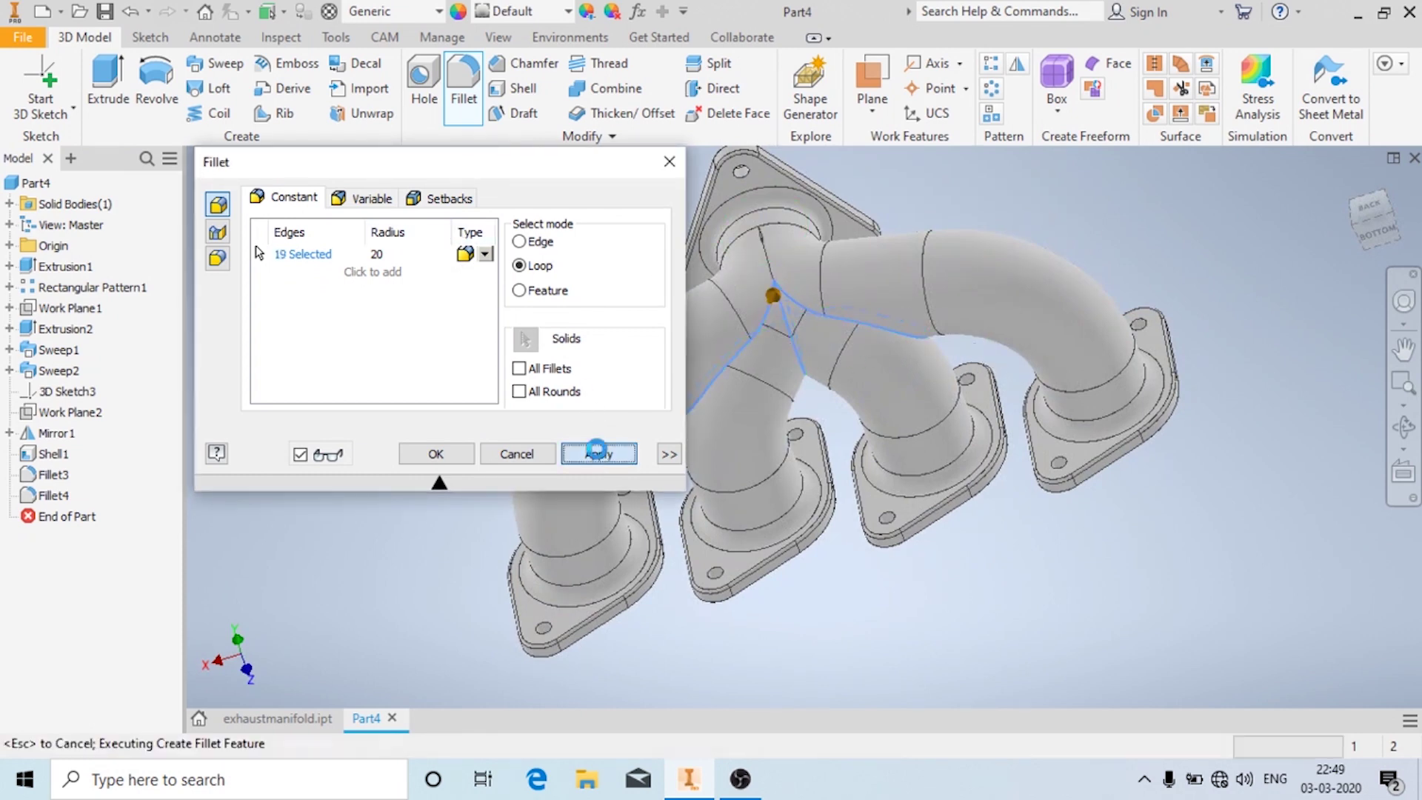
pyautogui.click(454, 191)
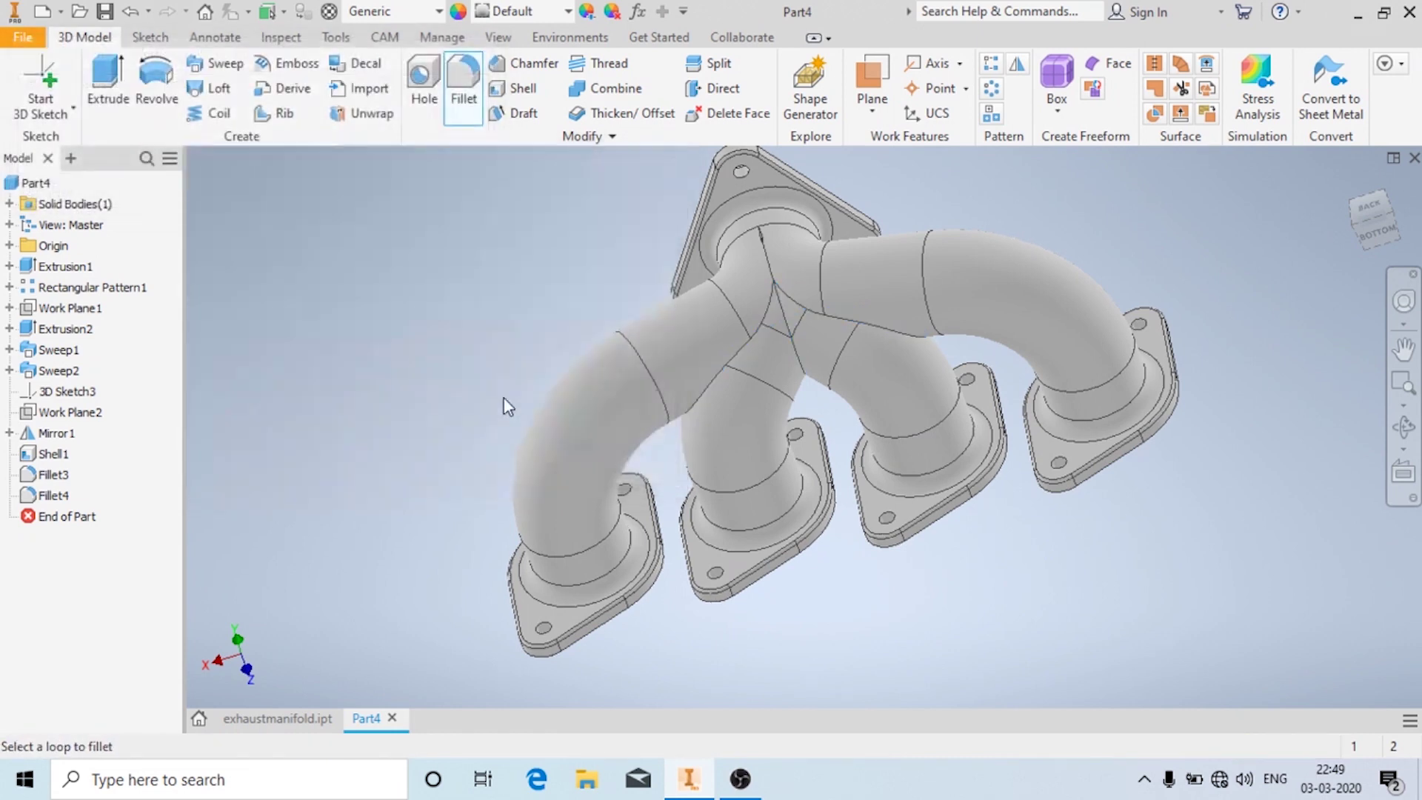
pyautogui.click(668, 158)
# - Assign the Steel - Polished appearance from the Inventor Material Library to the whole manifold
pyautogui.keyDown('shift'); pyautogui.moveTo(655, 256); pyautogui.dragTo(935, 222, button='middle'); pyautogui.keyUp('shift')
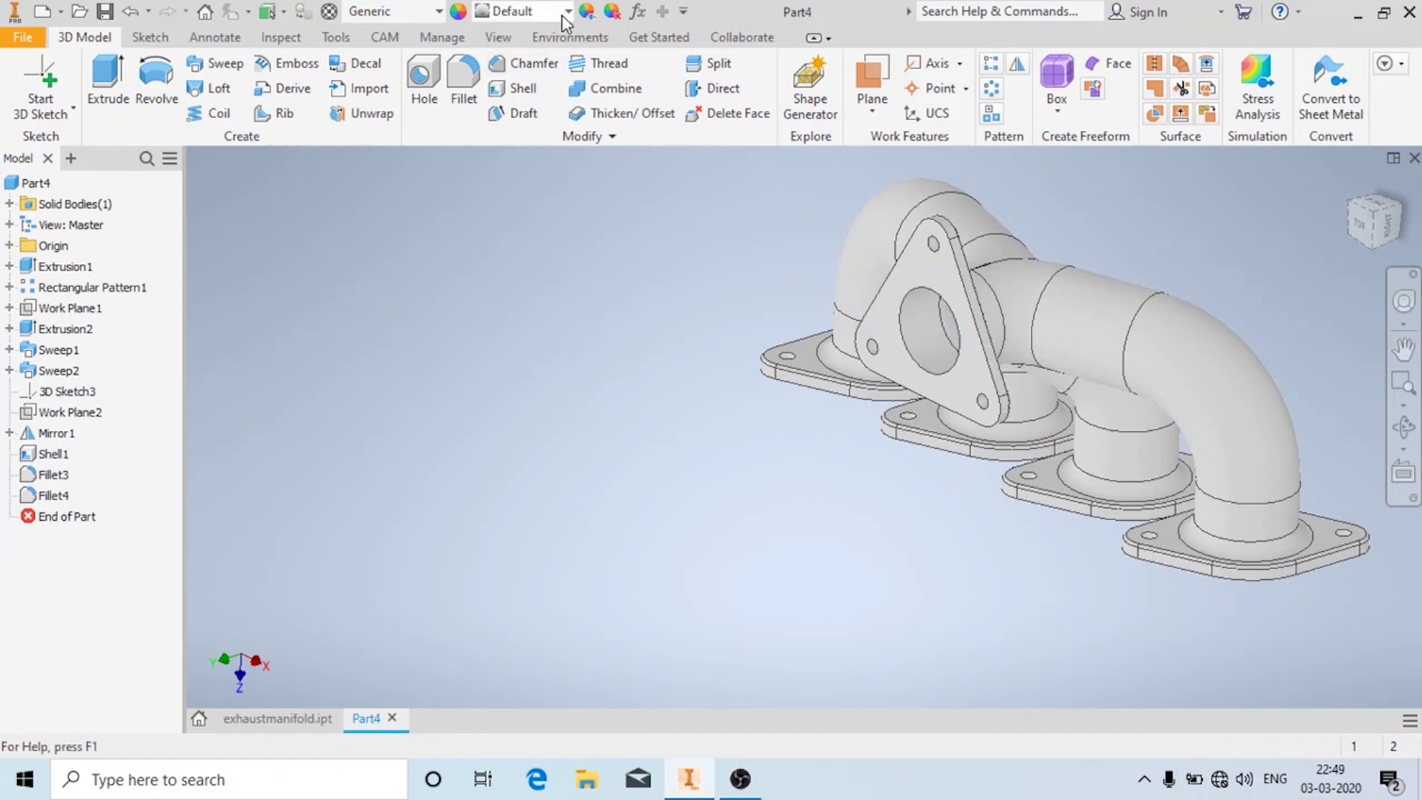
pyautogui.moveTo(960, 402)
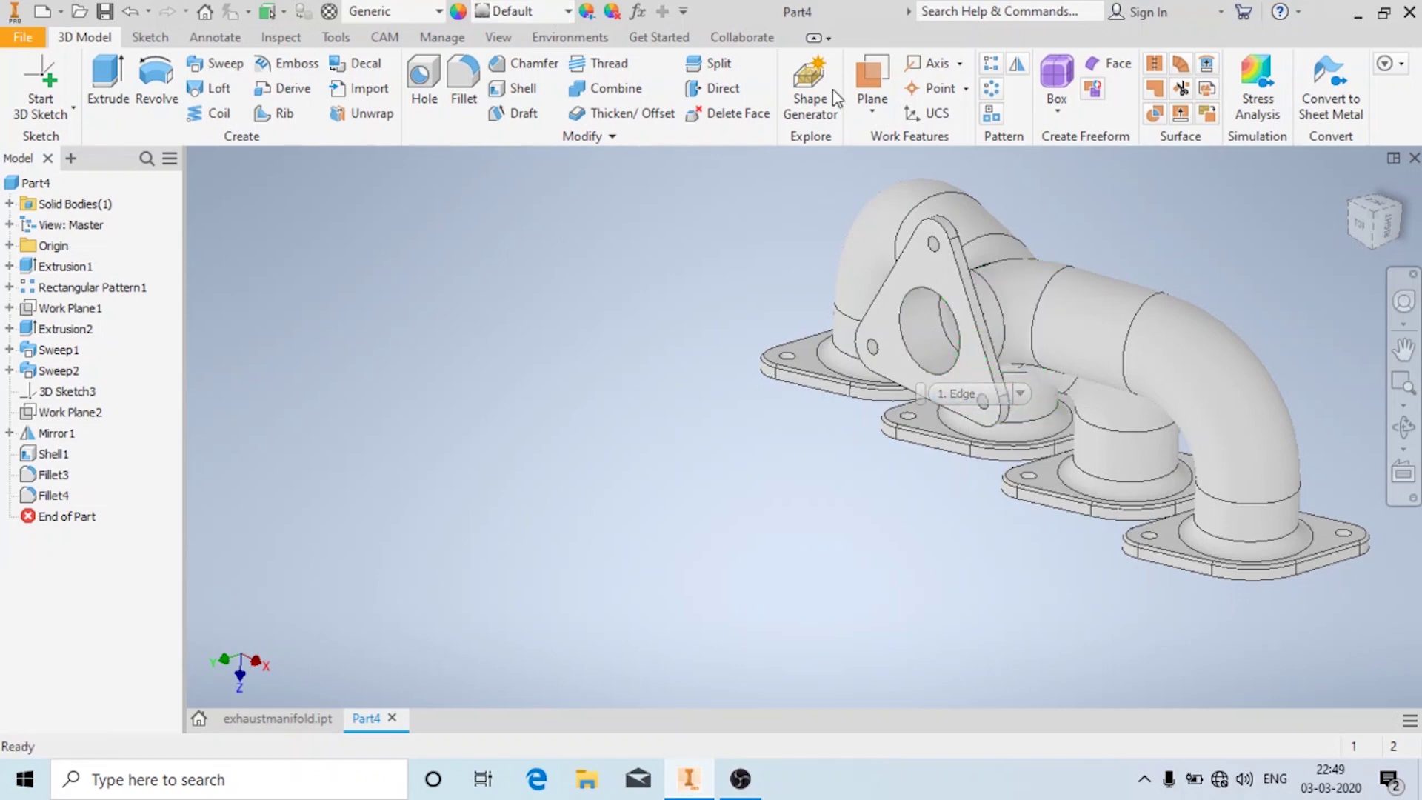
pyautogui.click(522, 12)
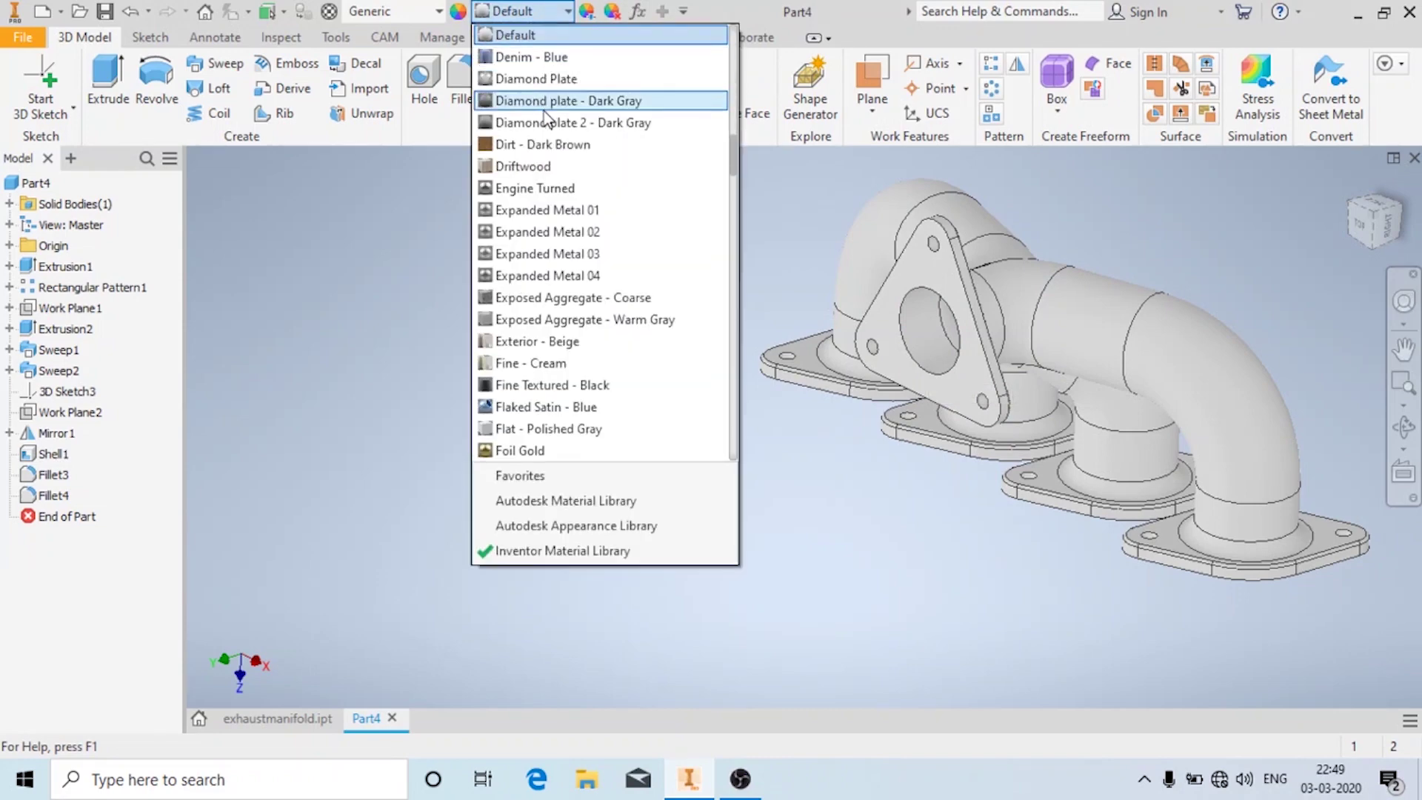
pyautogui.scroll(-6, 568, 241)
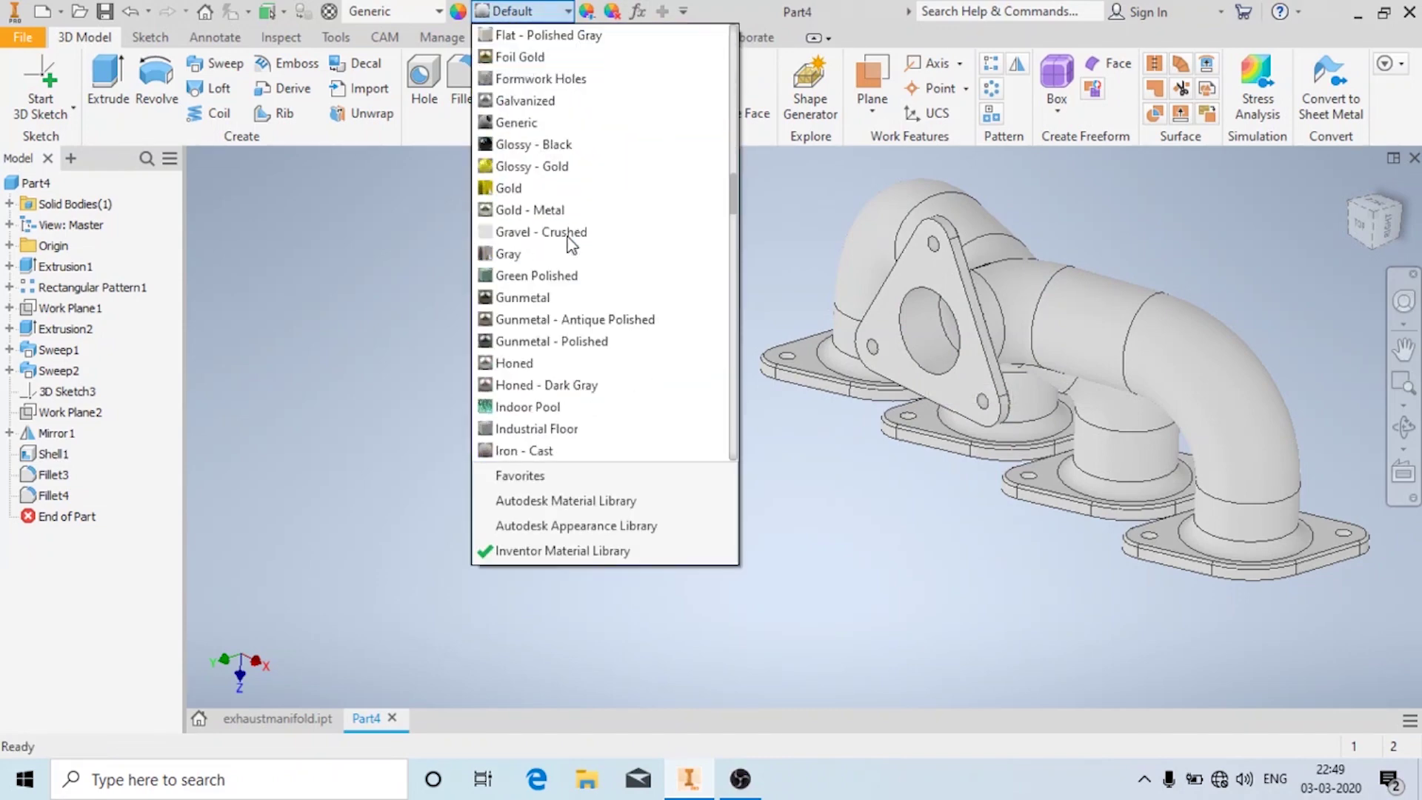
pyautogui.scroll(-8, 568, 244)
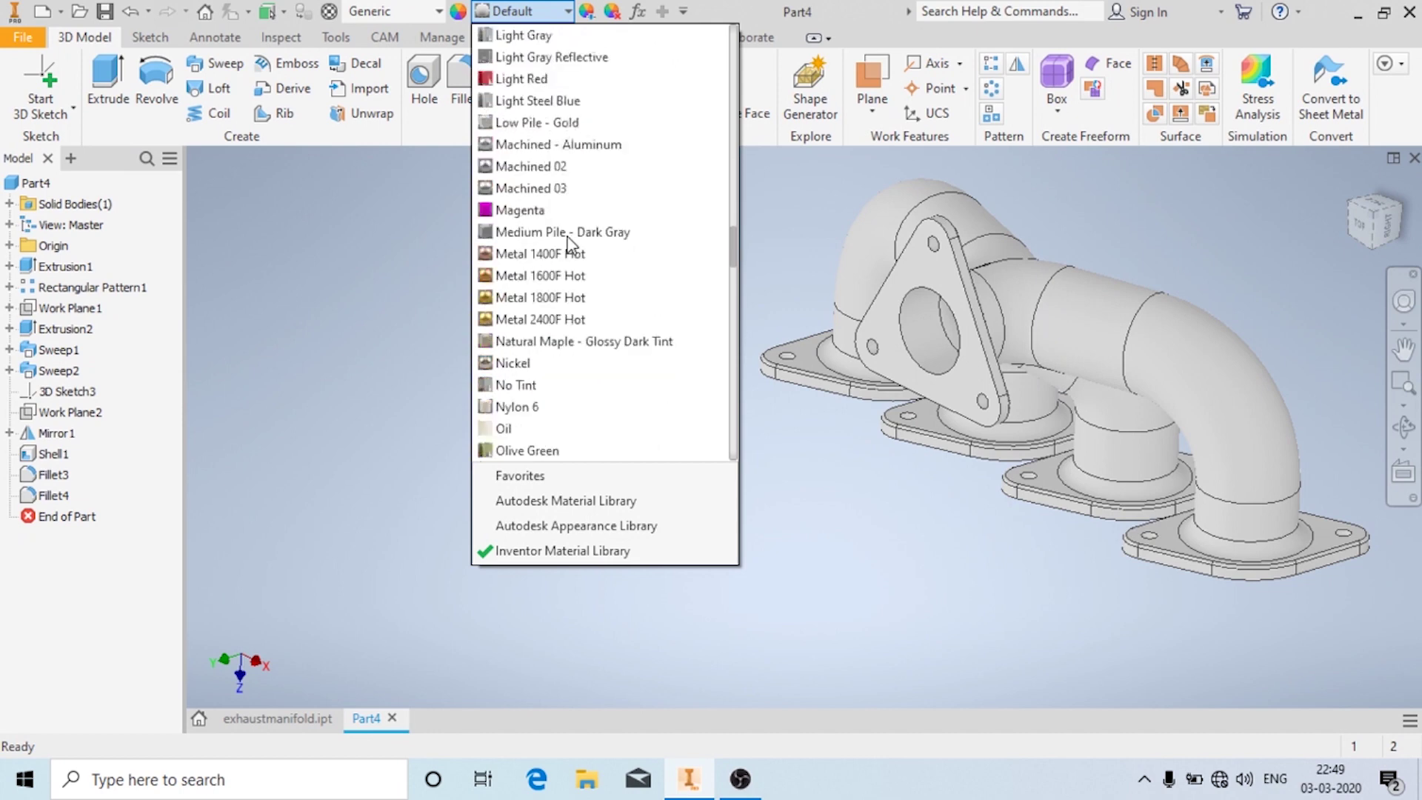
pyautogui.scroll(-6, 569, 241)
pyautogui.scroll(-2, 565, 285)
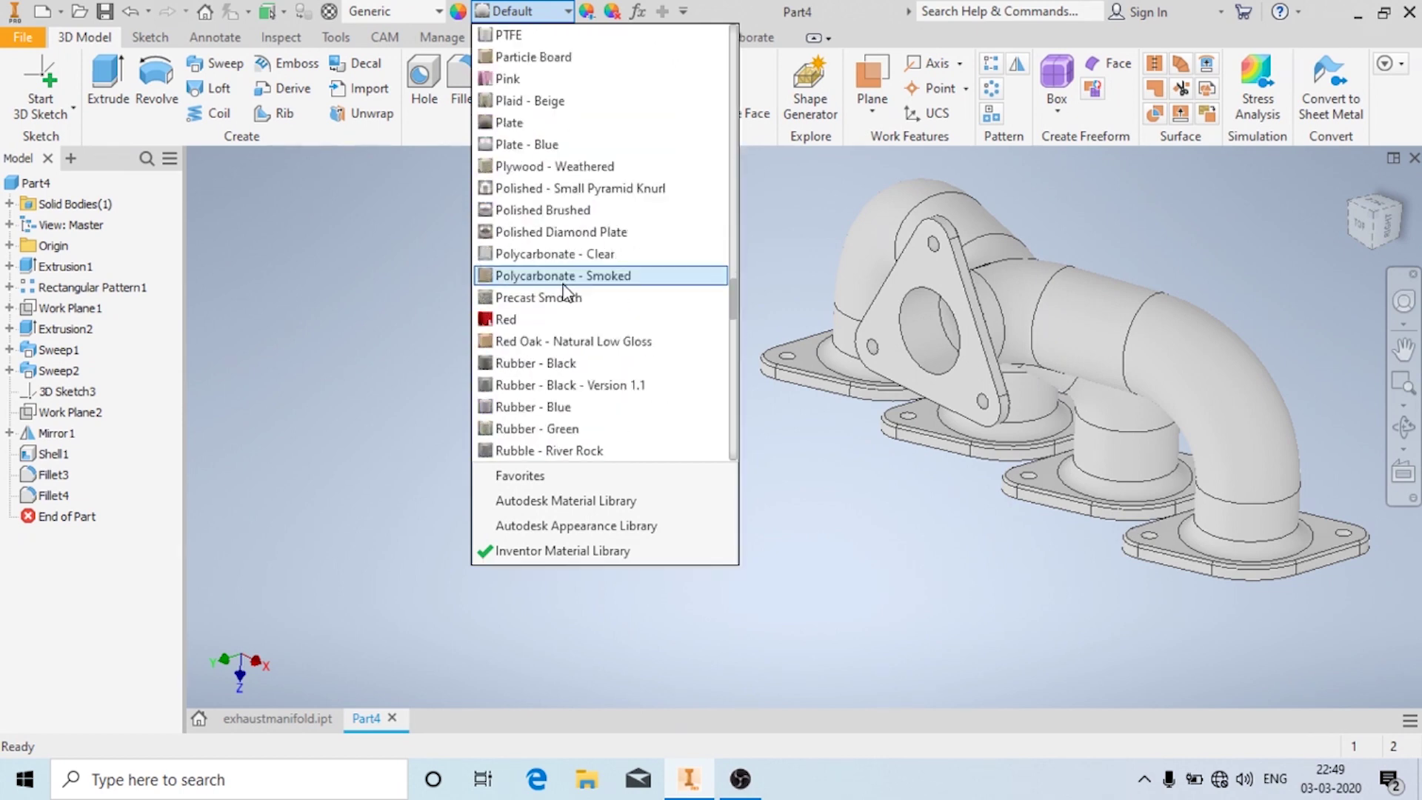
pyautogui.scroll(-7, 565, 295)
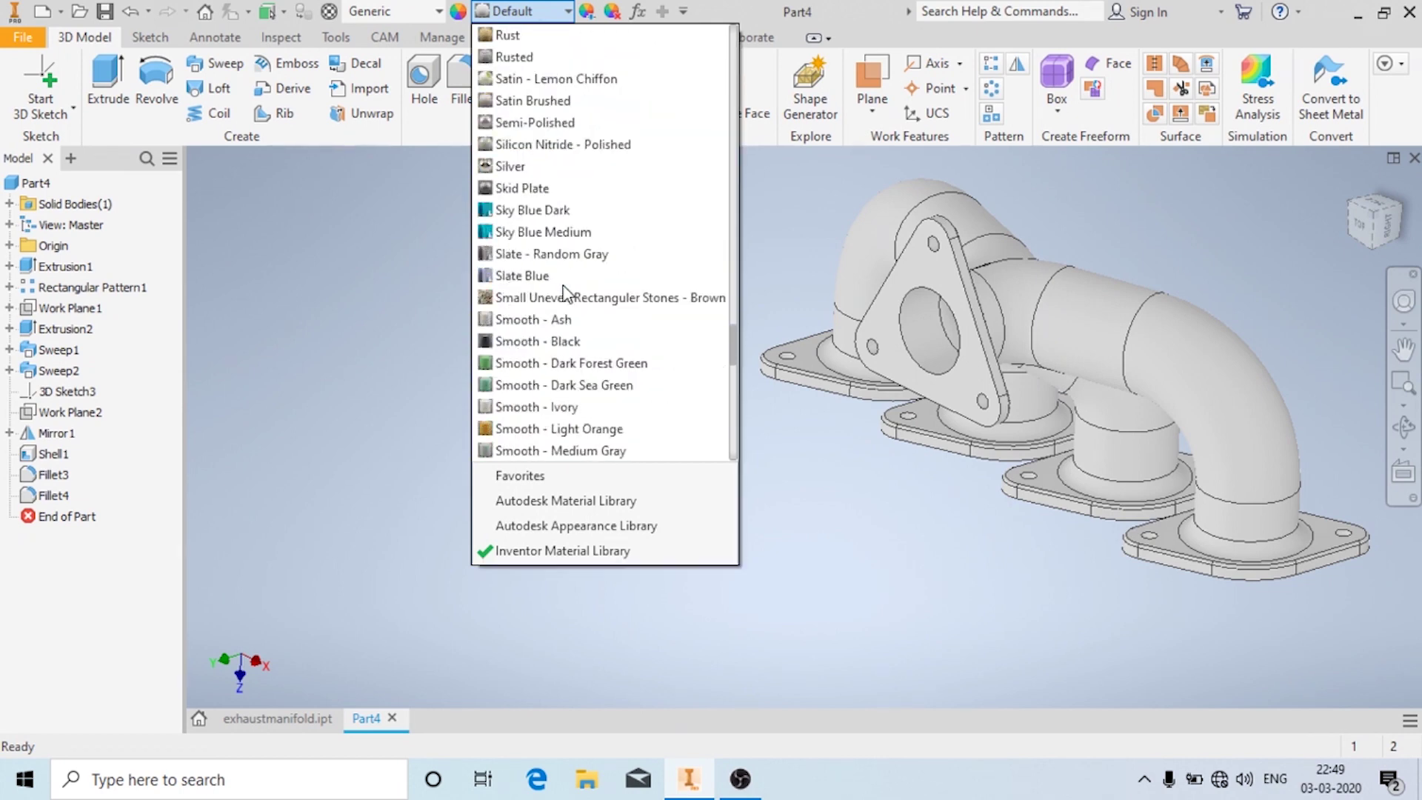
pyautogui.scroll(-7, 566, 294)
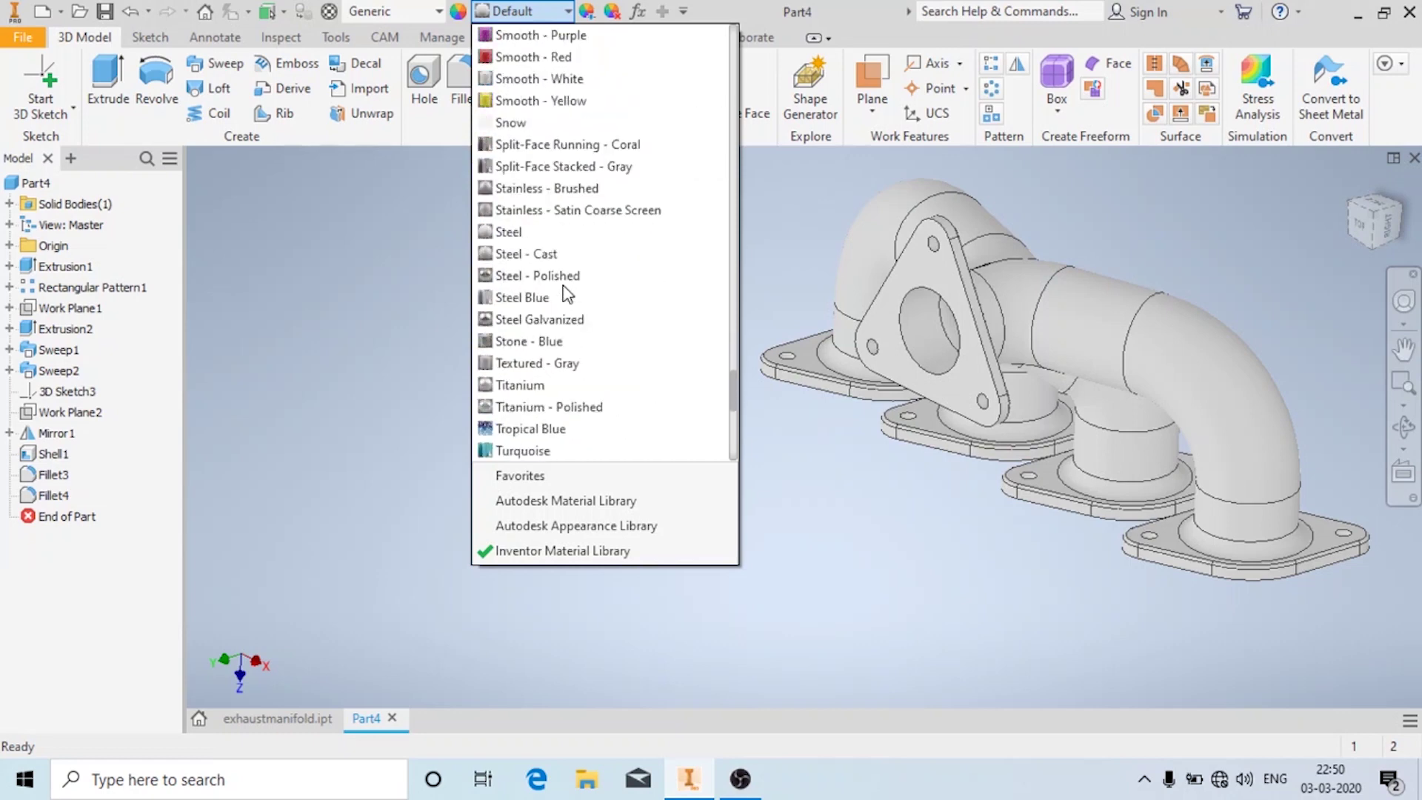
pyautogui.click(550, 275)
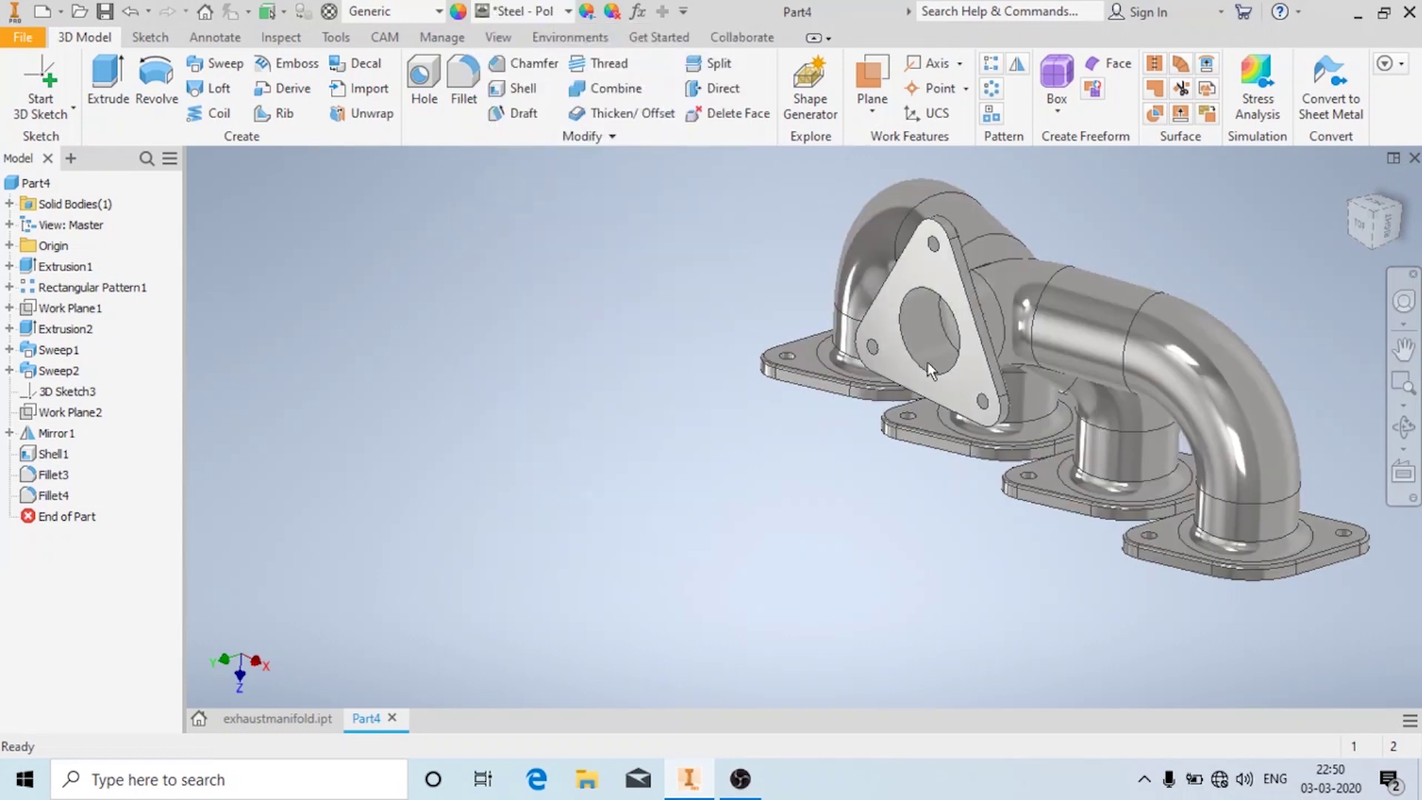
# - Set the model's visual style to Realistic and inspect the finished manifold from the outlet flange side
pyautogui.keyDown('shift'); pyautogui.moveTo(1247, 350); pyautogui.dragTo(999, 382, button='middle'); pyautogui.keyUp('shift')
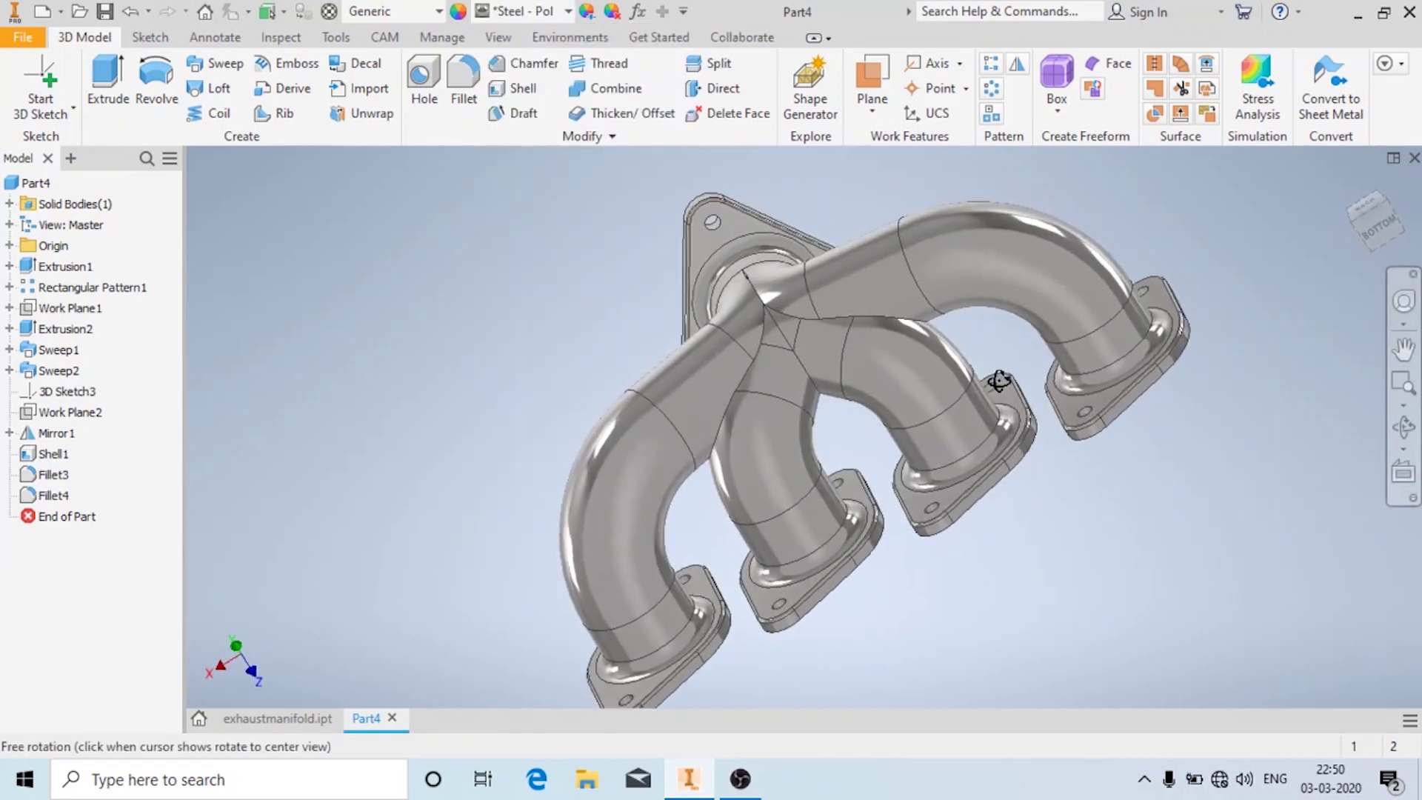
pyautogui.click(483, 41)
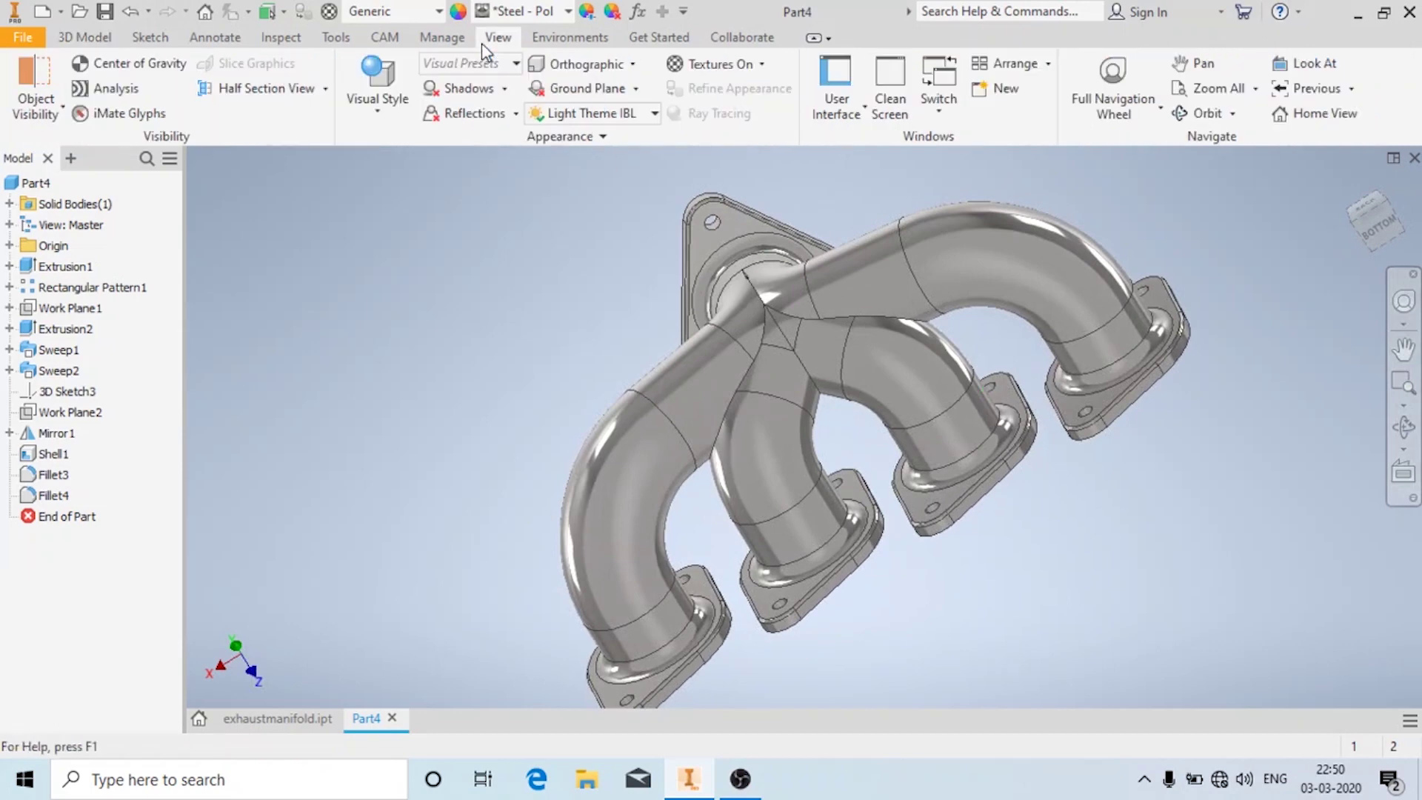
pyautogui.click(385, 105)
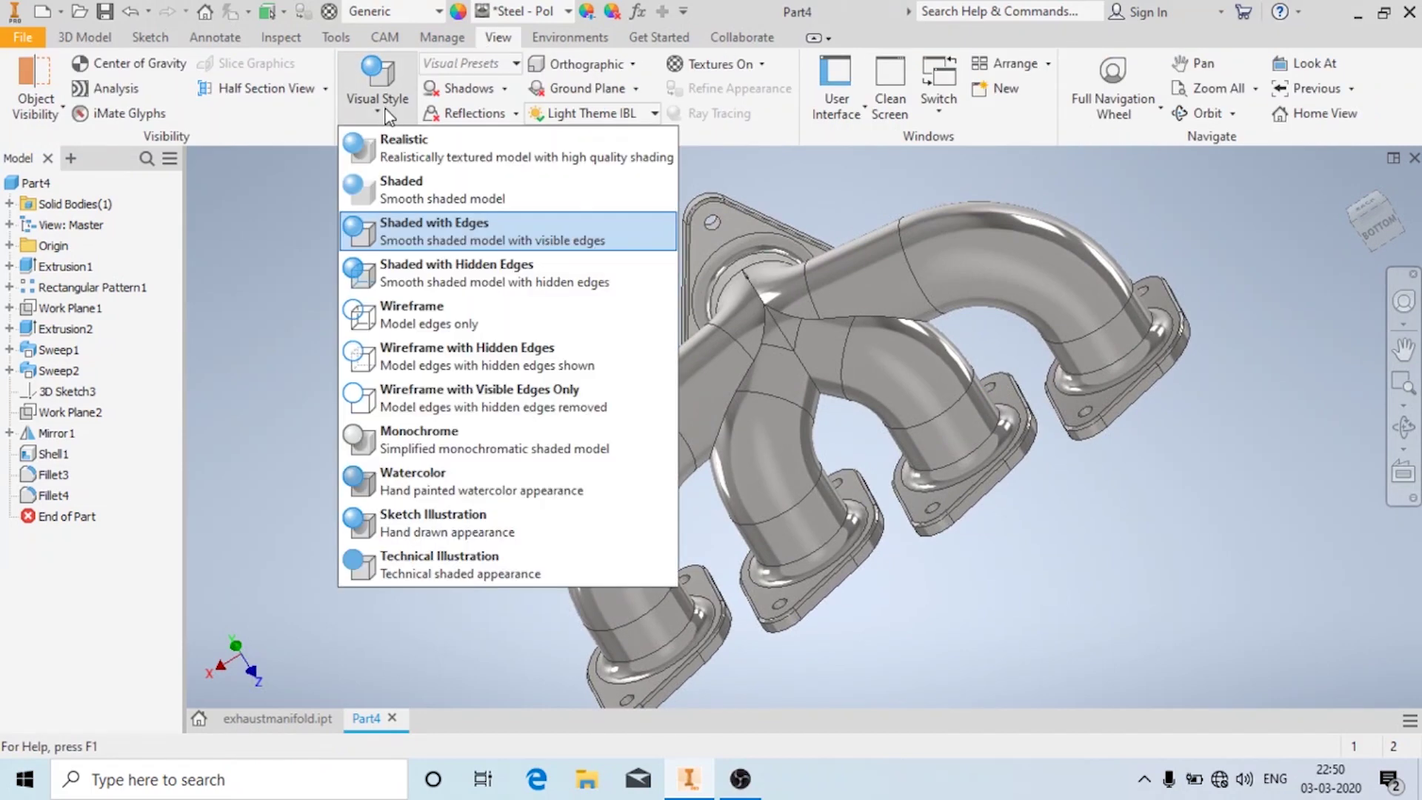
pyautogui.click(405, 152)
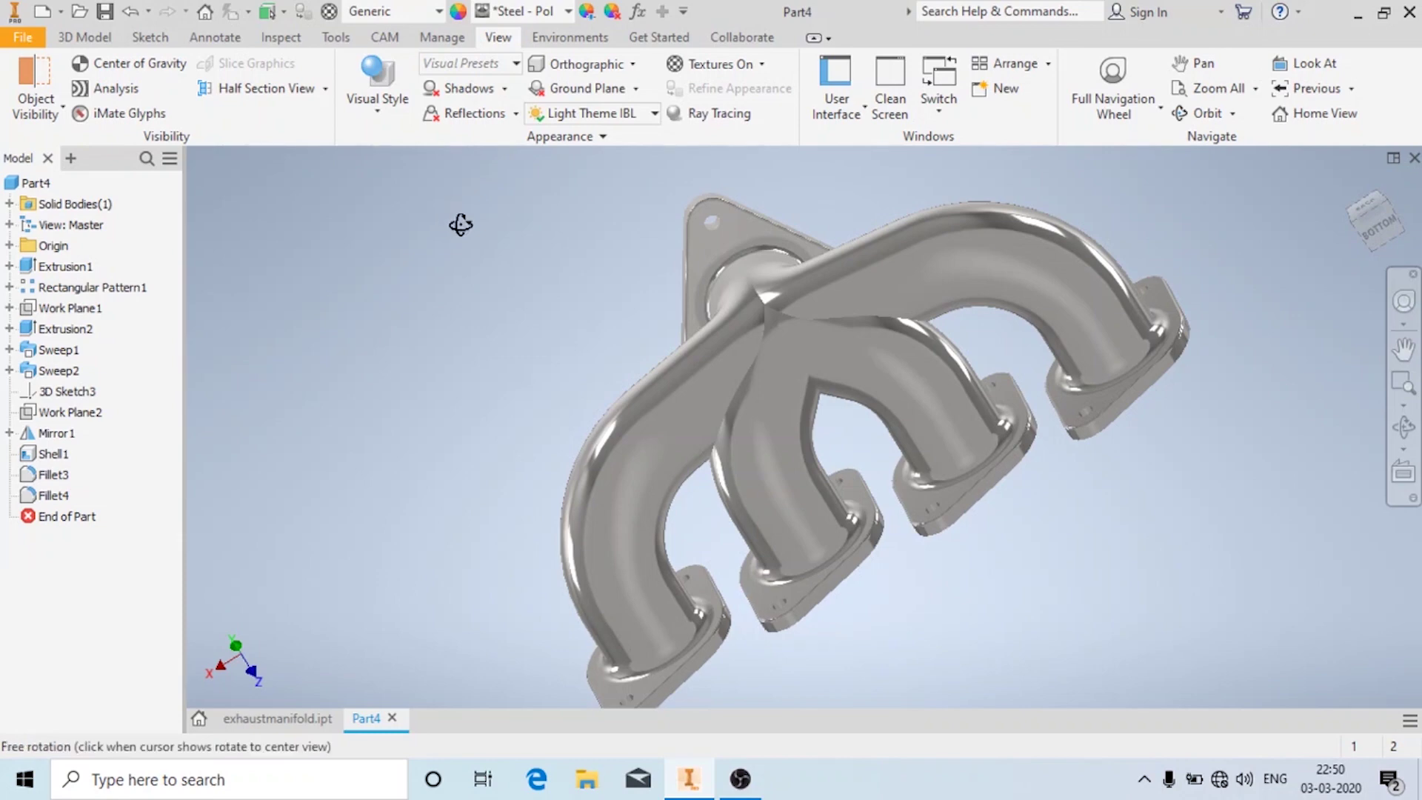
pyautogui.moveTo(461, 224); pyautogui.dragTo(667, 259)
pyautogui.moveTo(772, 327); pyautogui.dragTo(991, 314)
pyautogui.press('Escape')
pyautogui.scroll(-5, 991, 314)
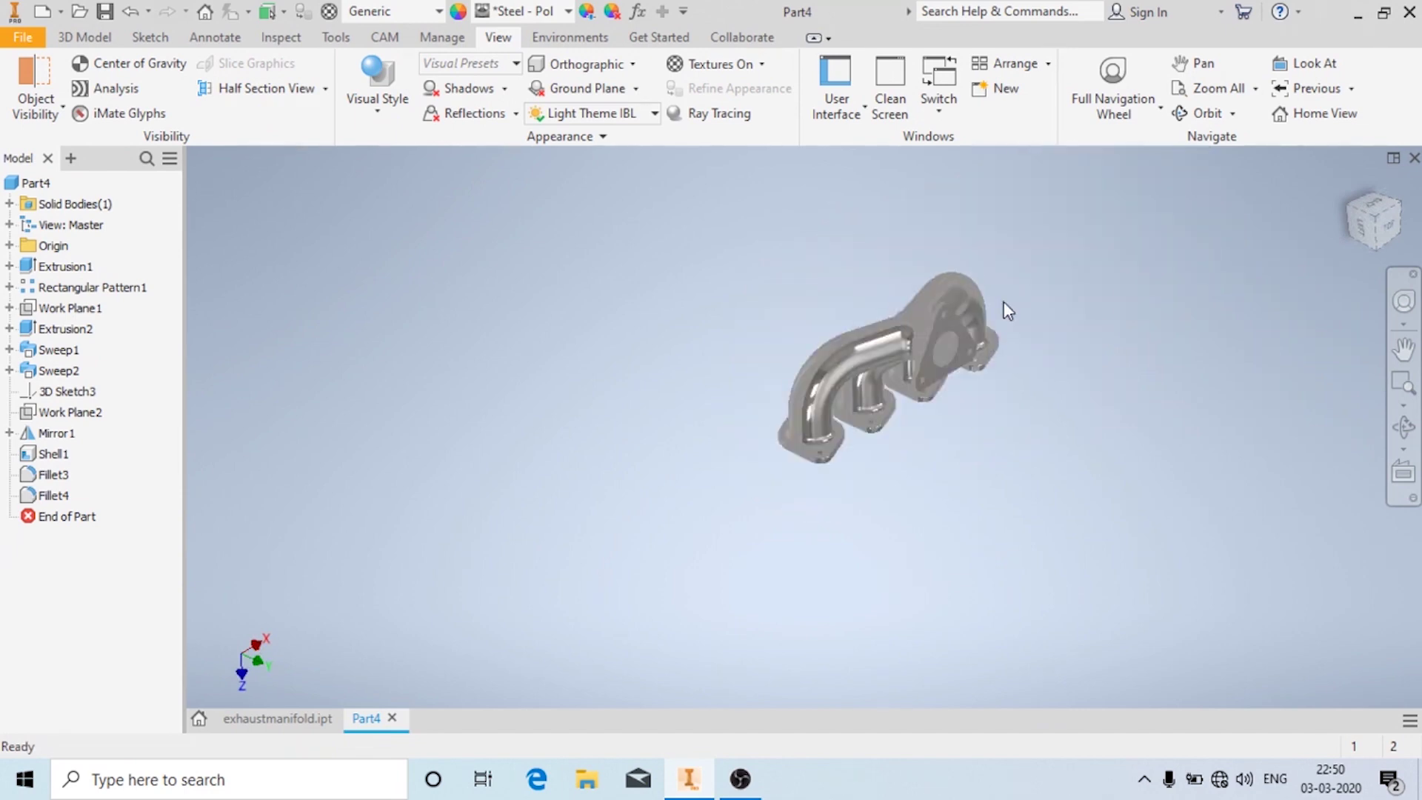
pyautogui.moveTo(1006, 312)
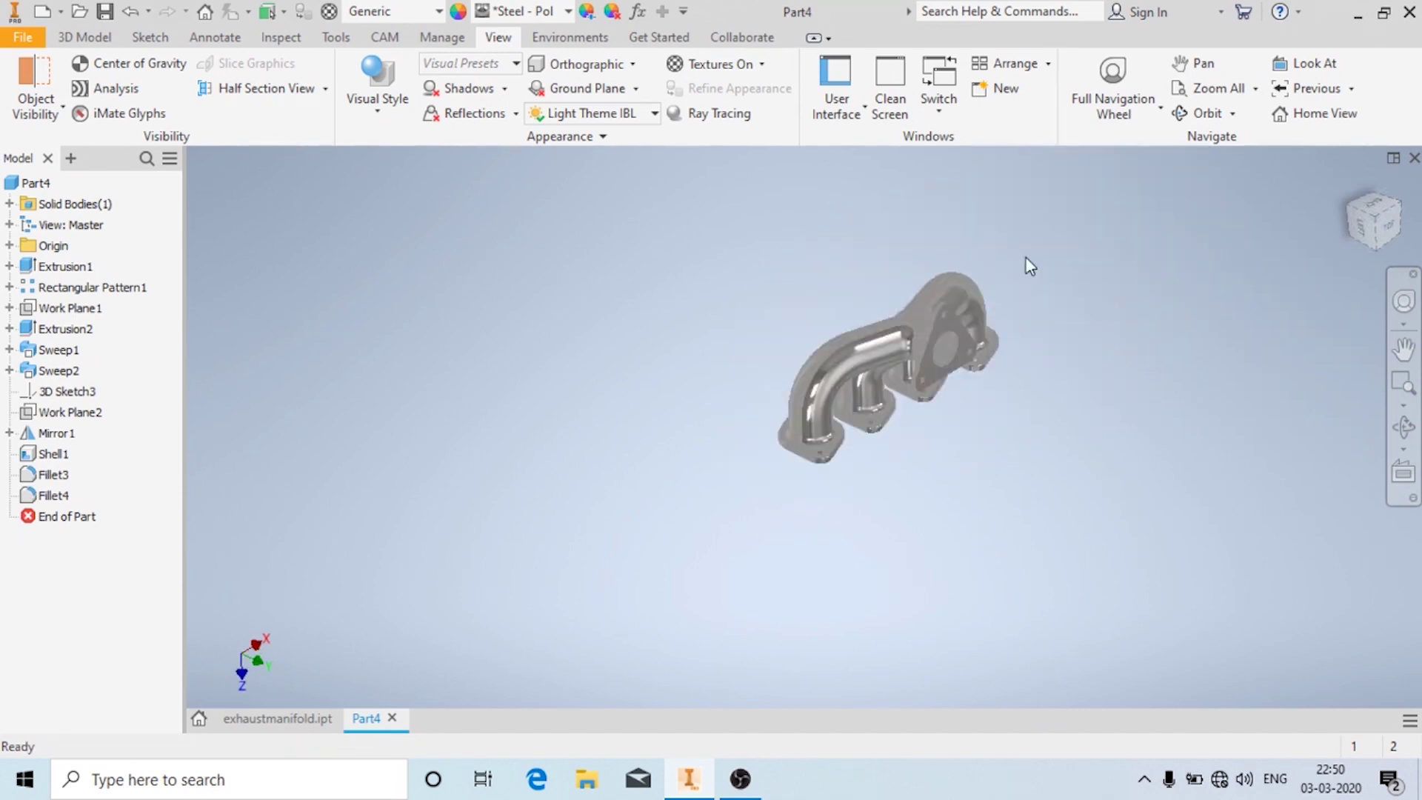